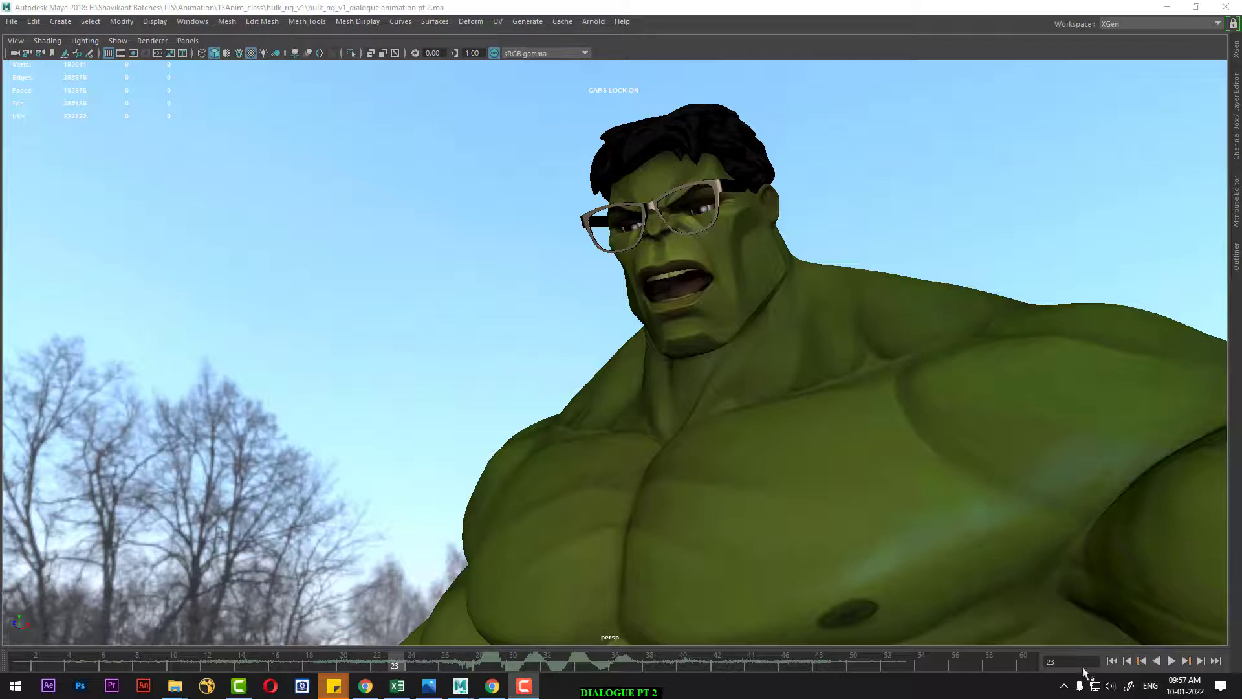
Step: Play back the finished dialogue animation, then switch to the BLOCKING1.ma scene
{"action": "left_click", "coordinate": [1172, 662]}
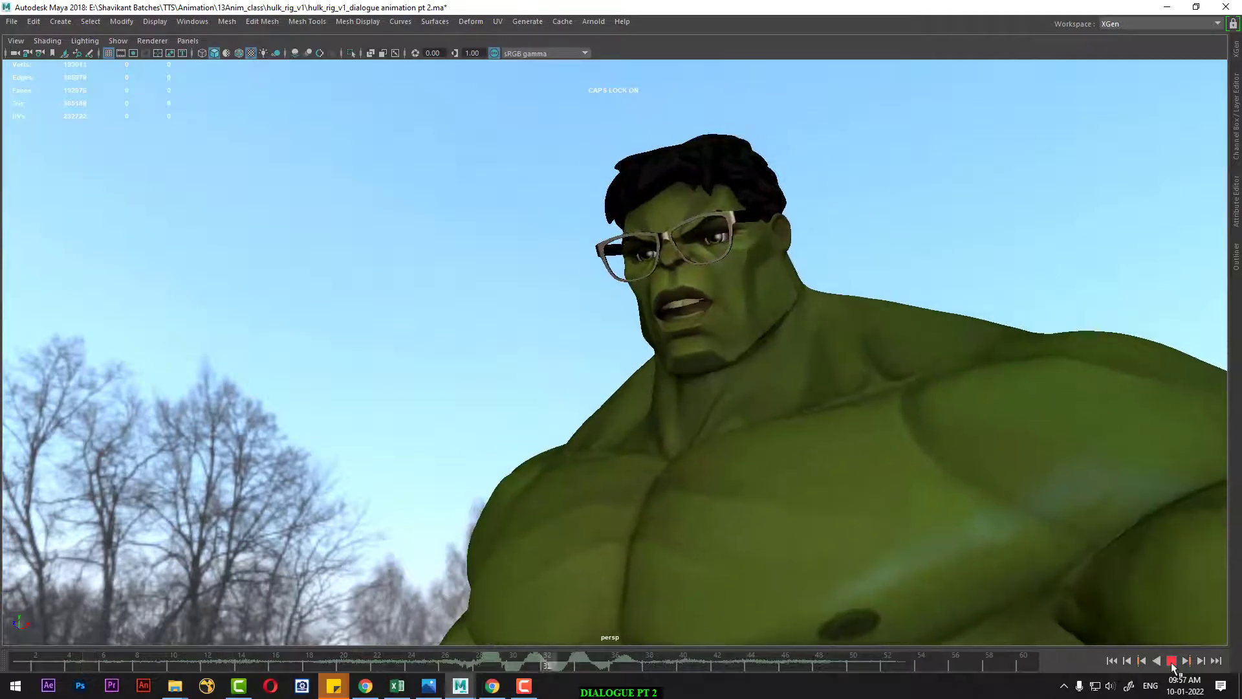
{"action": "left_click", "coordinate": [1173, 661]}
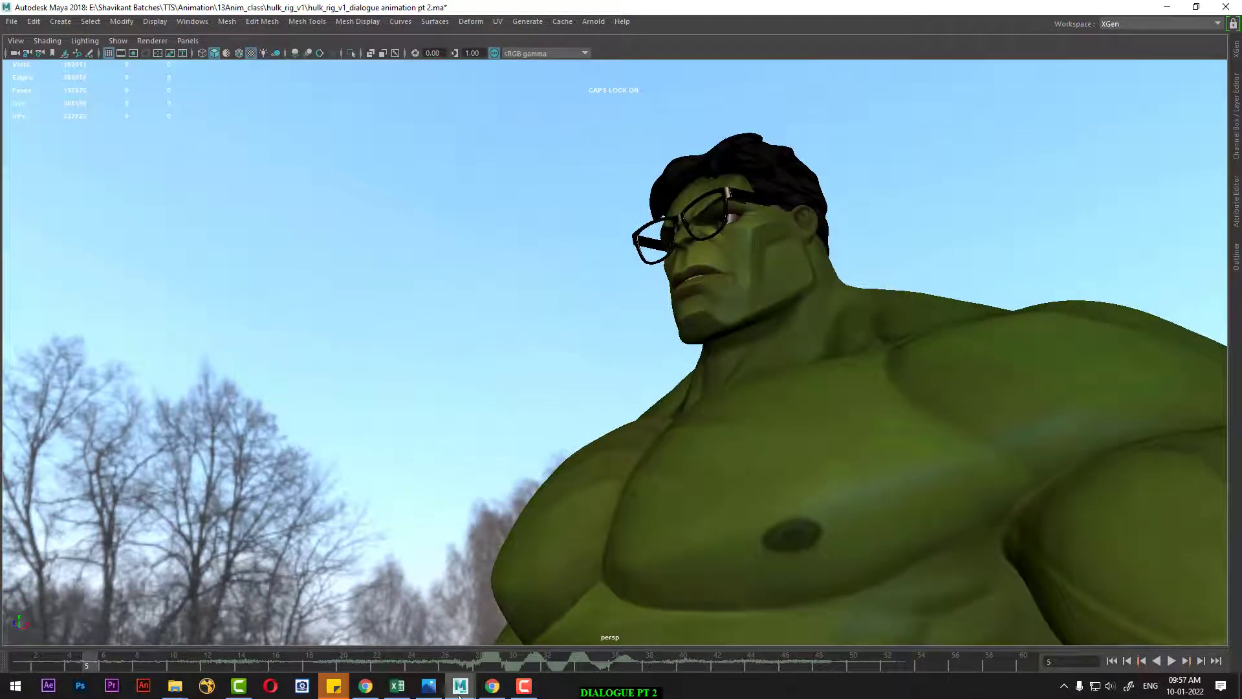
{"action": "left_click", "coordinate": [388, 641]}
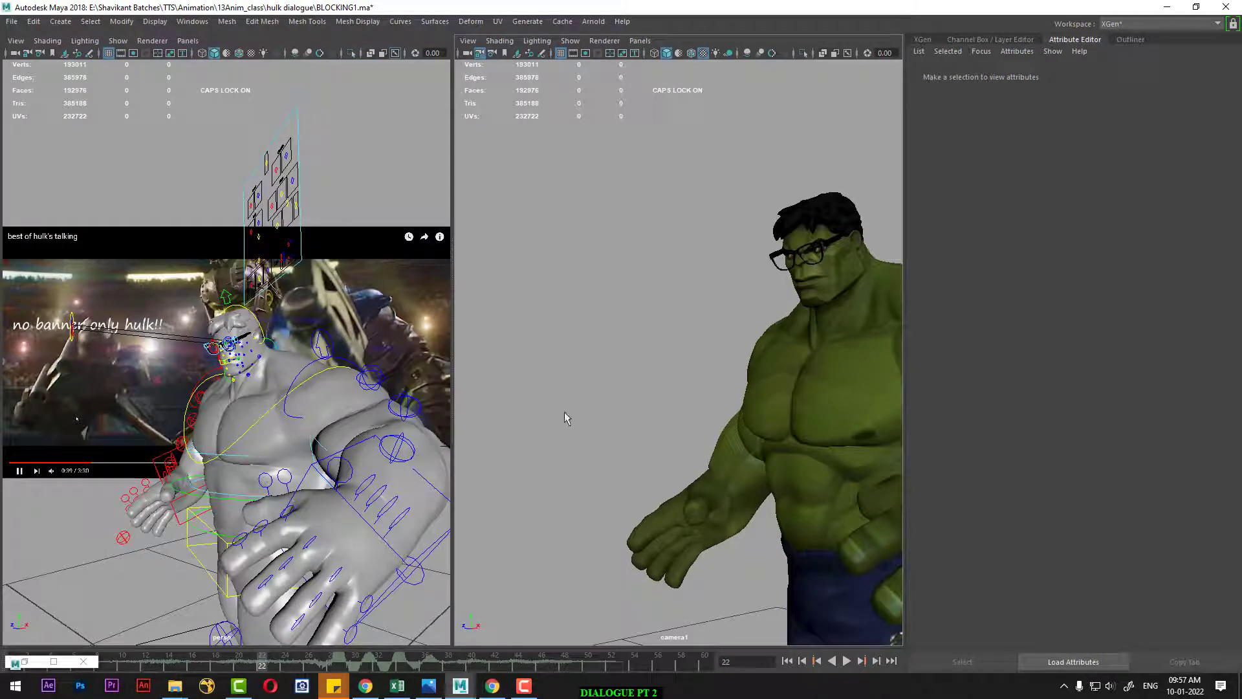
Step: Preview the blocking briefly and turn on Image Planes display in the camera1 panel
{"action": "left_click", "coordinate": [847, 660]}
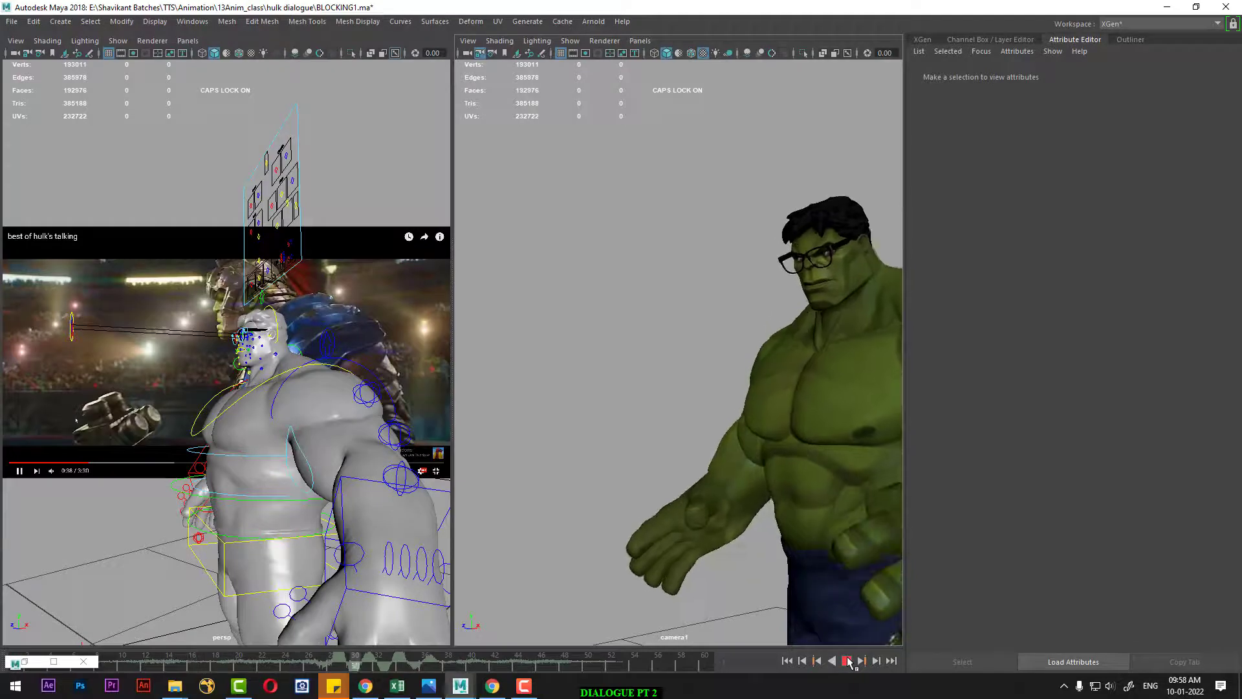
{"action": "left_click", "coordinate": [847, 660]}
{"action": "left_click_drag", "start_coordinate": [203, 177], "coordinate": [219, 190], "text": "alt"}
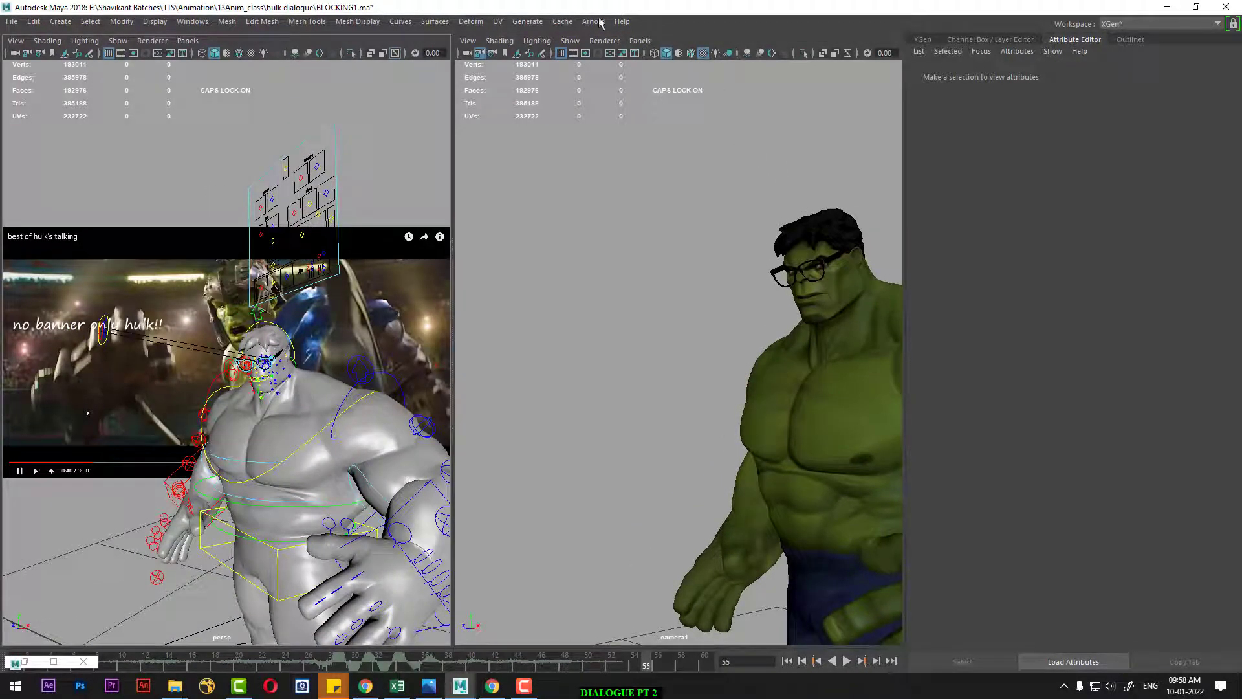
{"action": "left_click", "coordinate": [570, 40]}
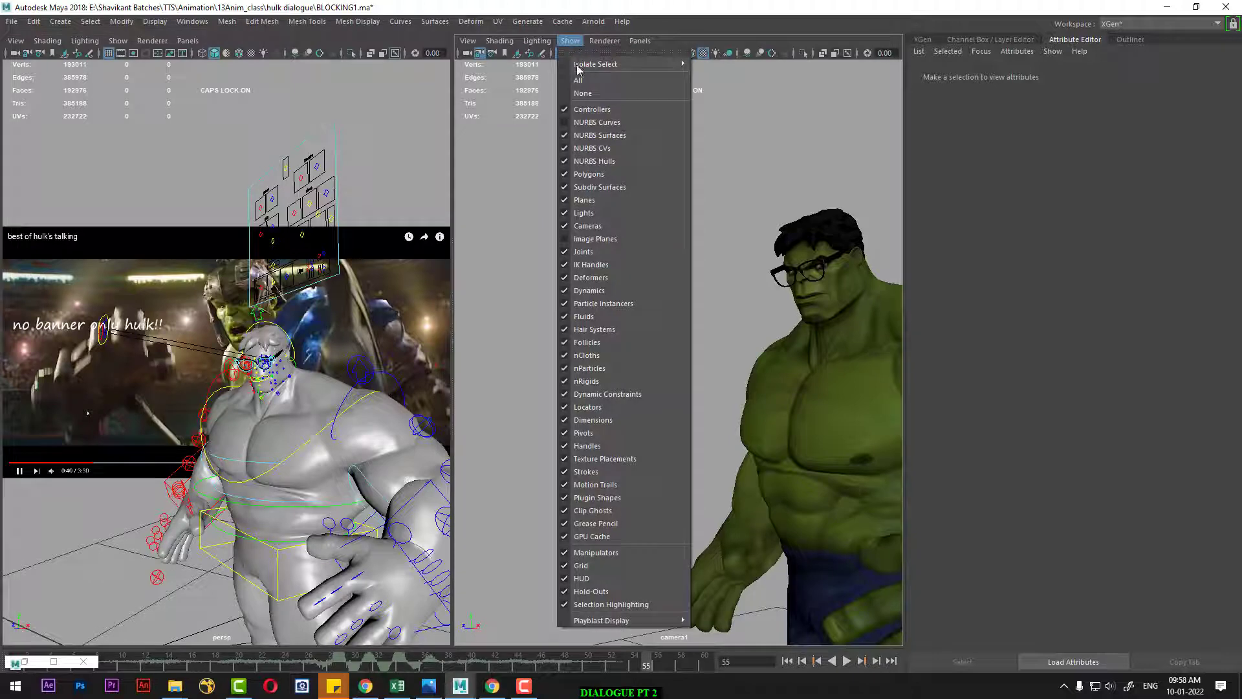
{"action": "left_click", "coordinate": [609, 239]}
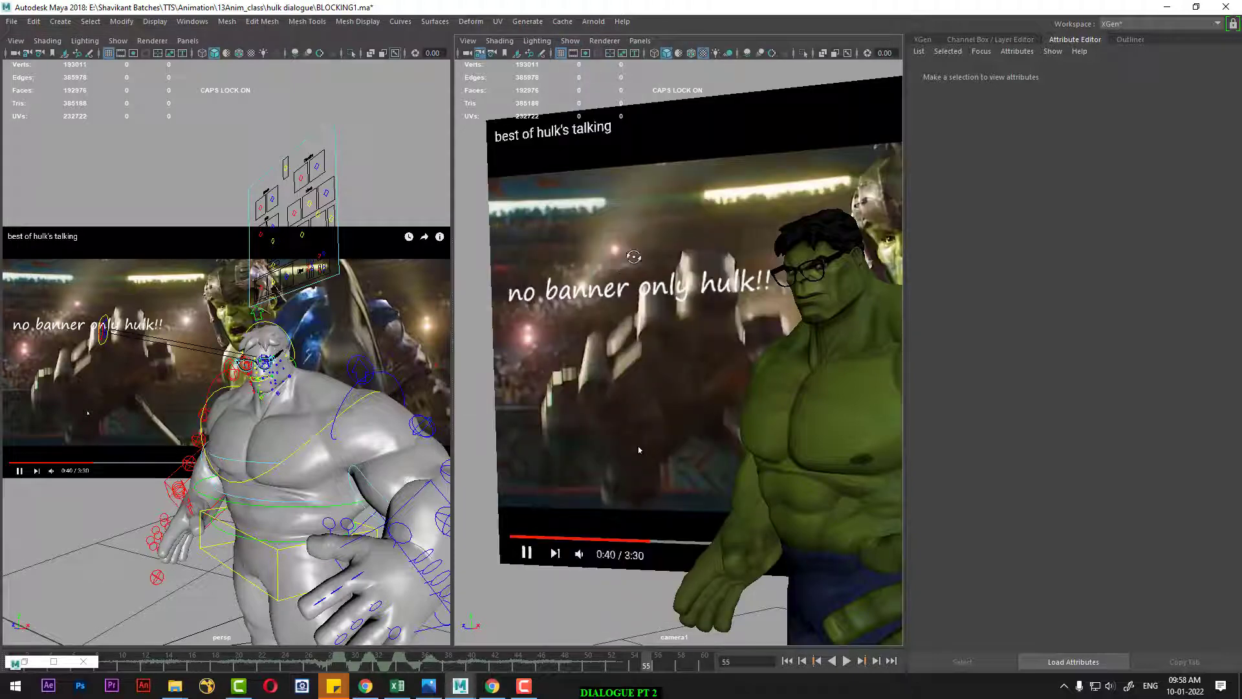
Step: Set the right panel to persp and the left panel to camera_facialUI
{"action": "left_click_drag", "start_coordinate": [113, 388], "coordinate": [124, 387], "text": "alt"}
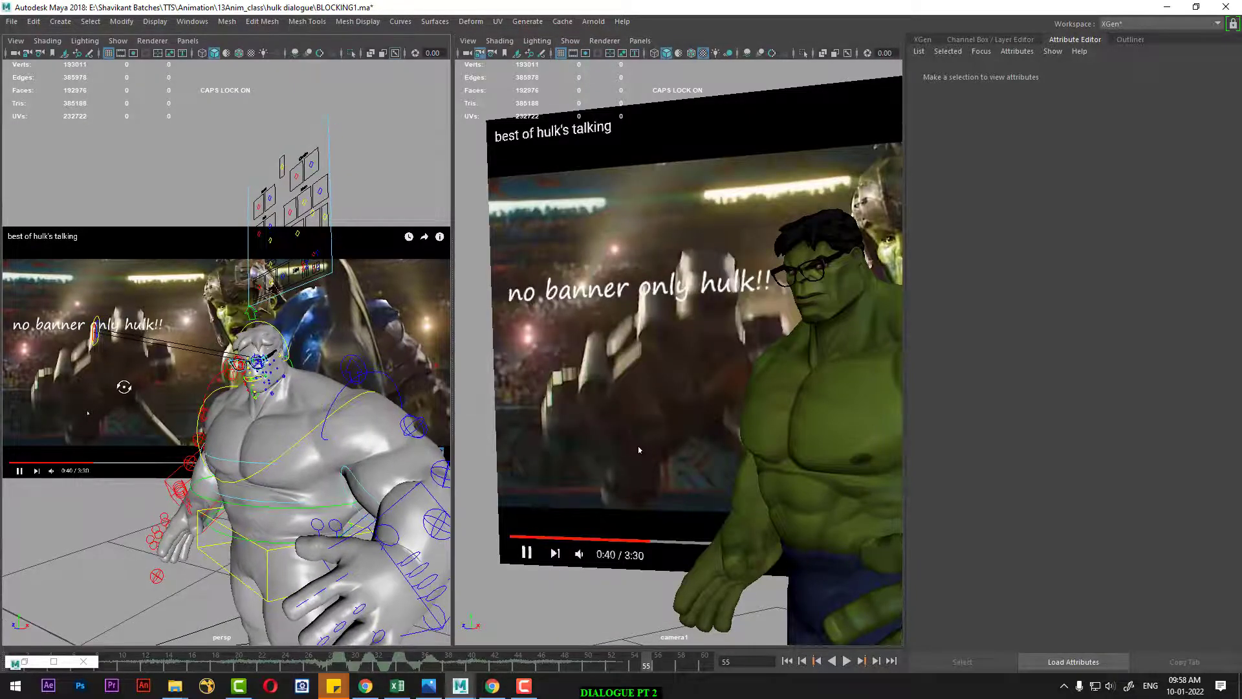
{"action": "left_click_drag", "start_coordinate": [605, 445], "coordinate": [556, 445]}
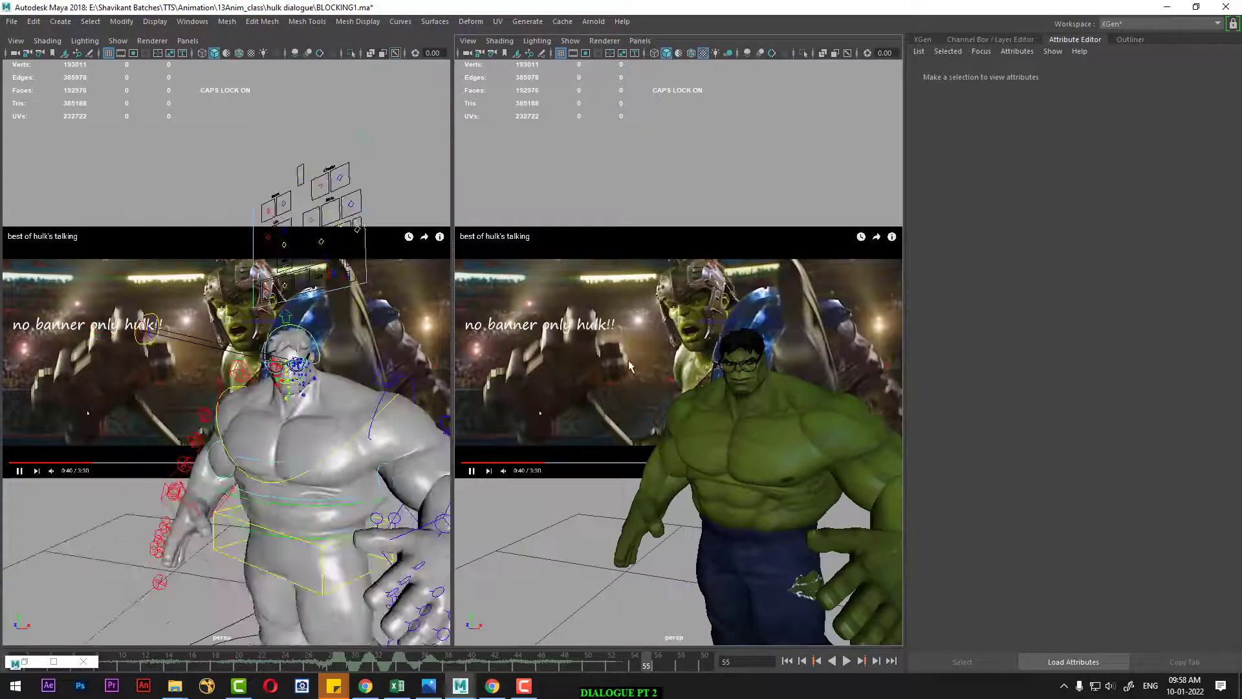
{"action": "scroll", "coordinate": [631, 367], "scroll_direction": "up", "scroll_amount": 2}
{"action": "scroll", "coordinate": [635, 376], "scroll_direction": "up", "scroll_amount": 2}
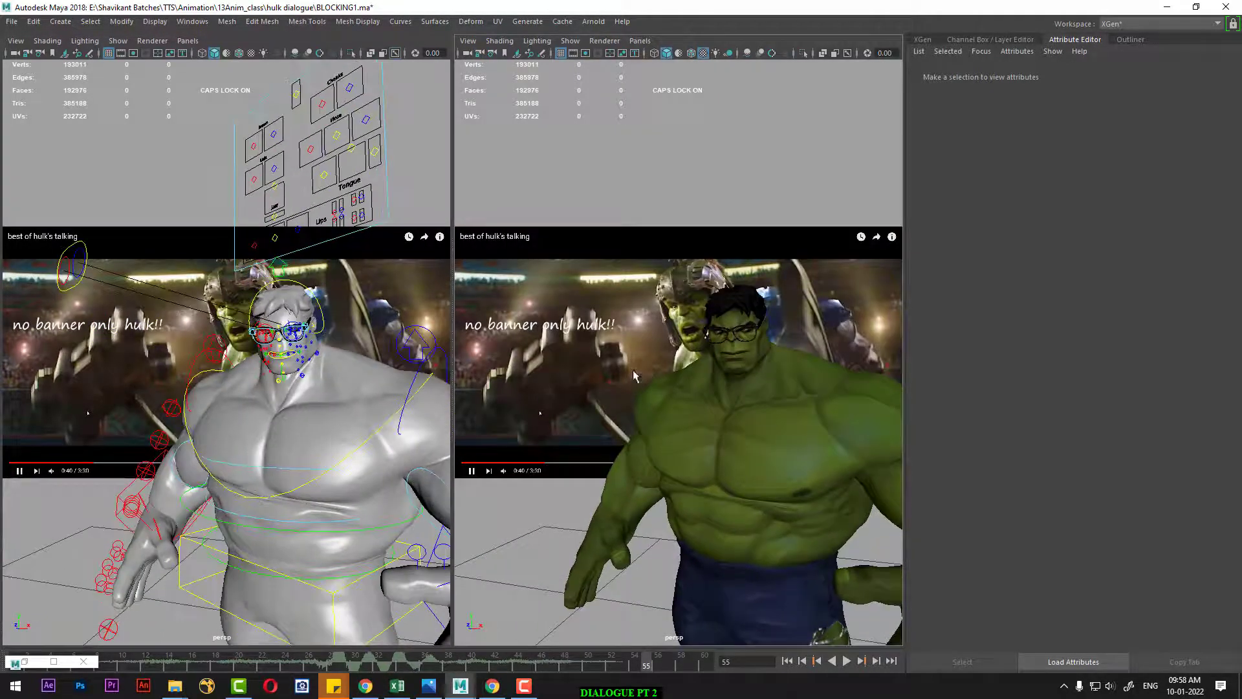
{"action": "left_click", "coordinate": [188, 41]}
{"action": "left_click", "coordinate": [349, 68]}
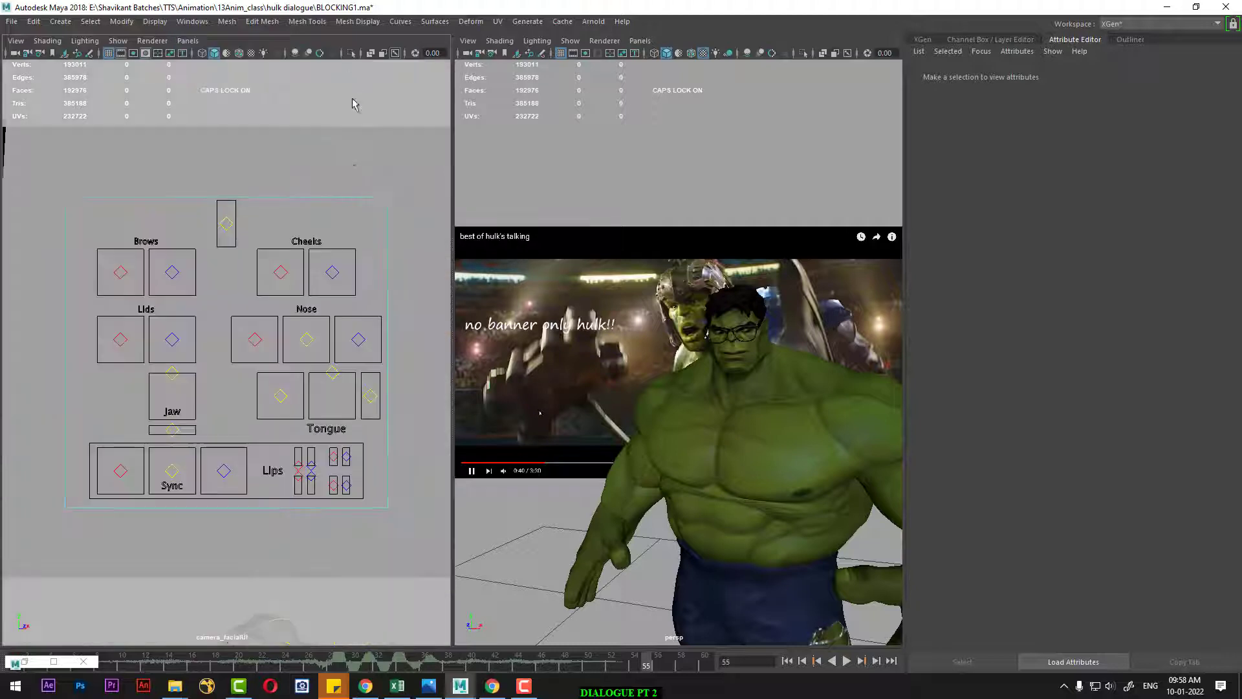
{"action": "scroll", "coordinate": [740, 410], "scroll_direction": "up", "scroll_amount": 1}
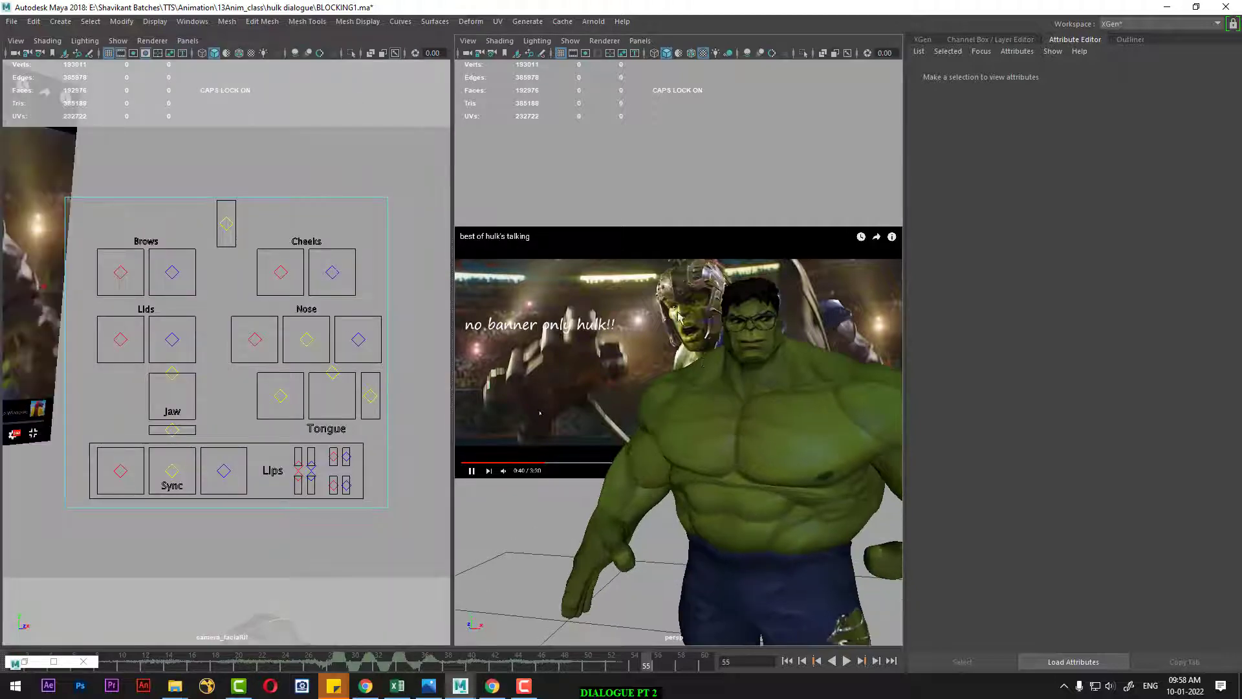
Step: Open imagePlaneShape1's attributes and enter a new Placement Size width
{"action": "left_click", "coordinate": [465, 55]}
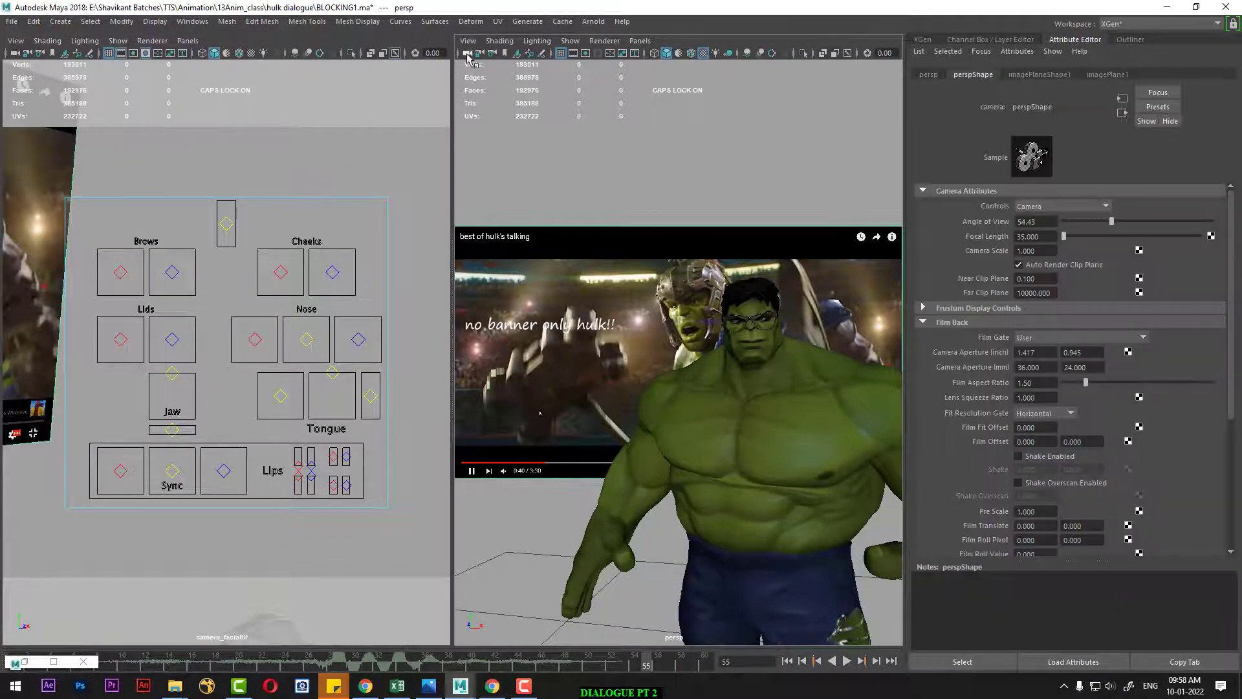
{"action": "left_click", "coordinate": [1042, 75]}
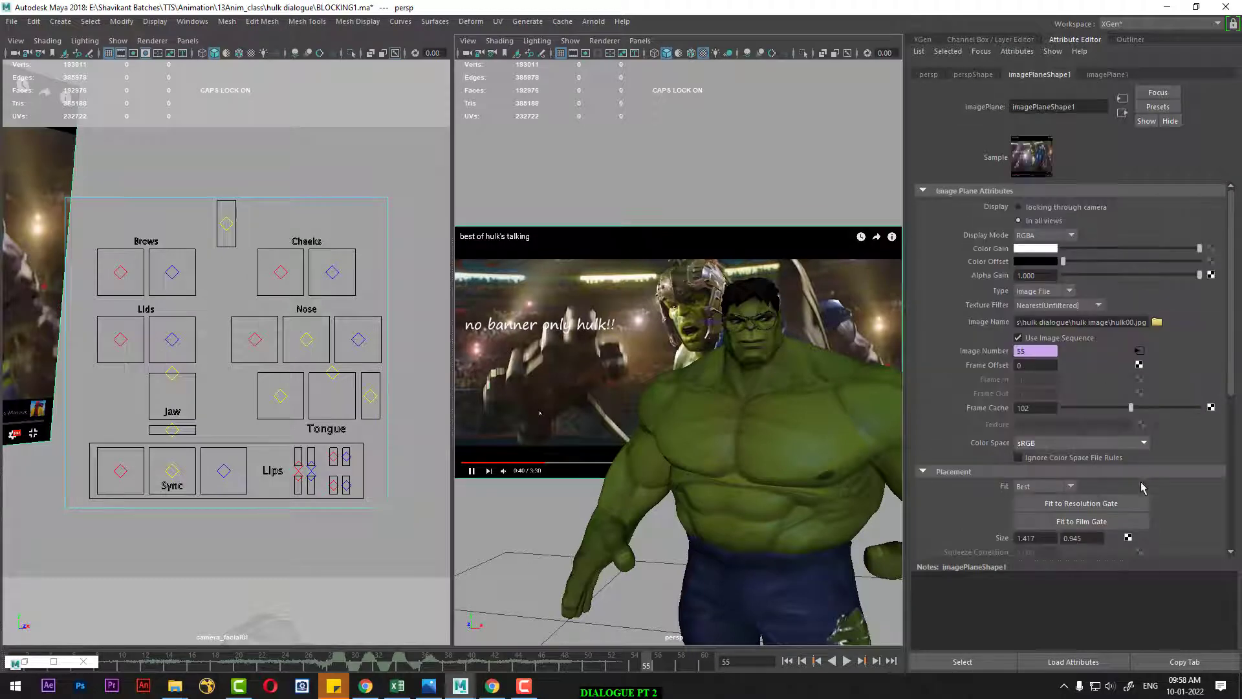
{"action": "scroll", "coordinate": [1103, 438], "scroll_direction": "down", "scroll_amount": 3}
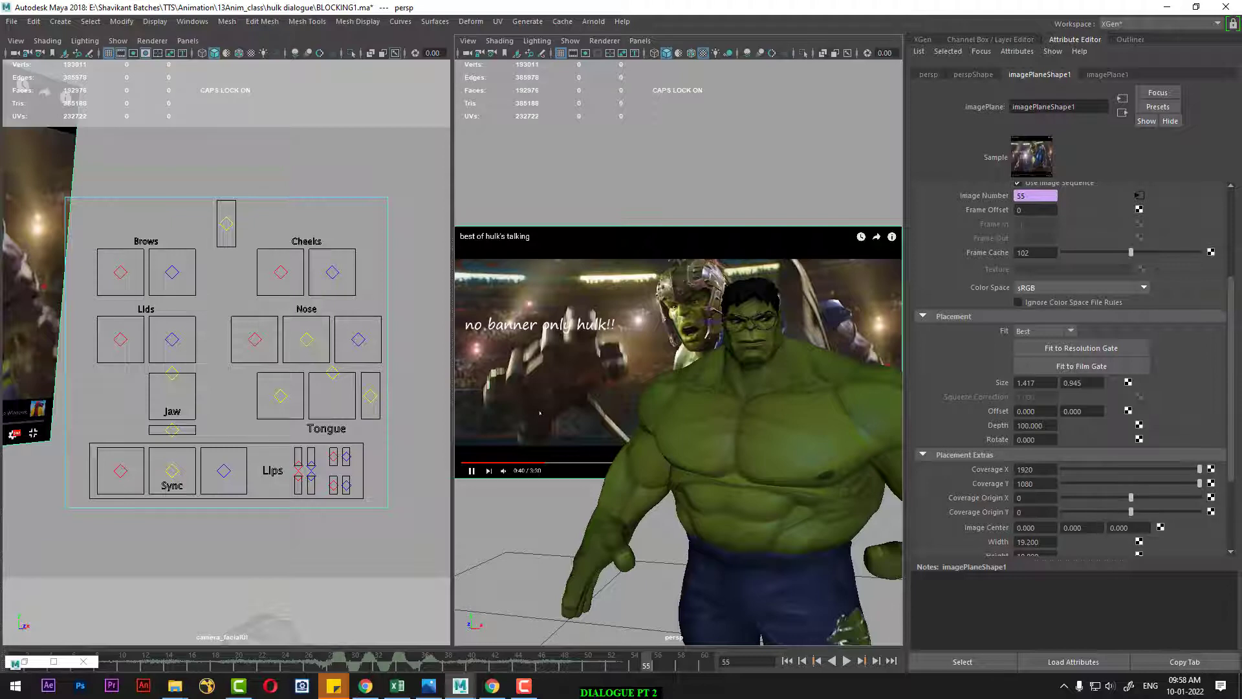
{"action": "scroll", "coordinate": [1048, 558], "scroll_direction": "down", "scroll_amount": 3}
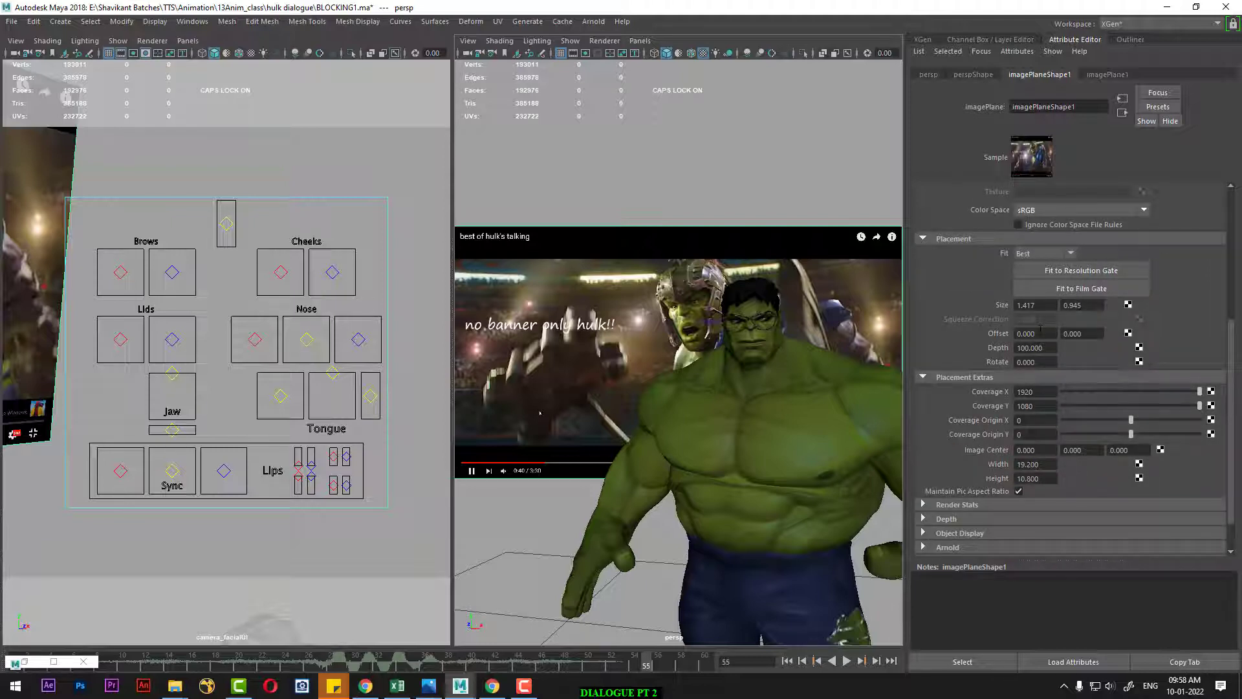
{"action": "double_click", "coordinate": [1045, 305]}
{"action": "type", "text": "1.917"}
{"action": "key", "text": "Return"}
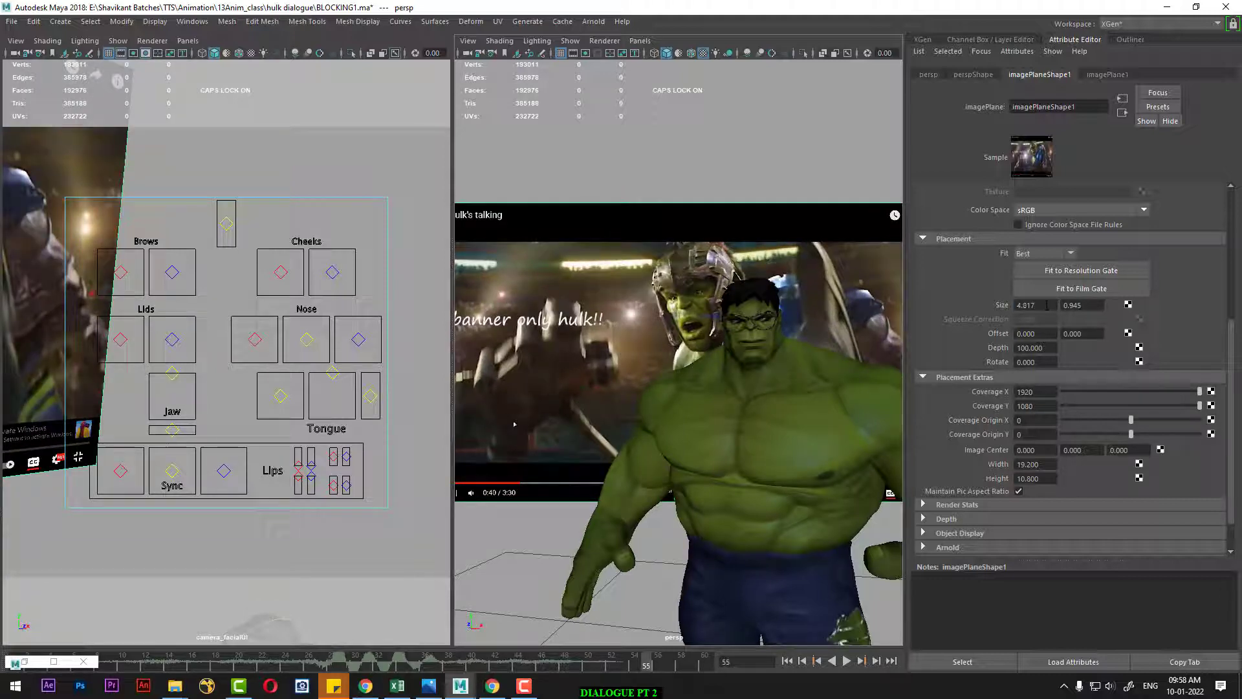
Step: Set the image plane height to 1.645, then frame the Hulk and maximize persp
{"action": "double_click", "coordinate": [1077, 304]}
{"action": "type", "text": "1.545"}
{"action": "key", "text": "Return"}
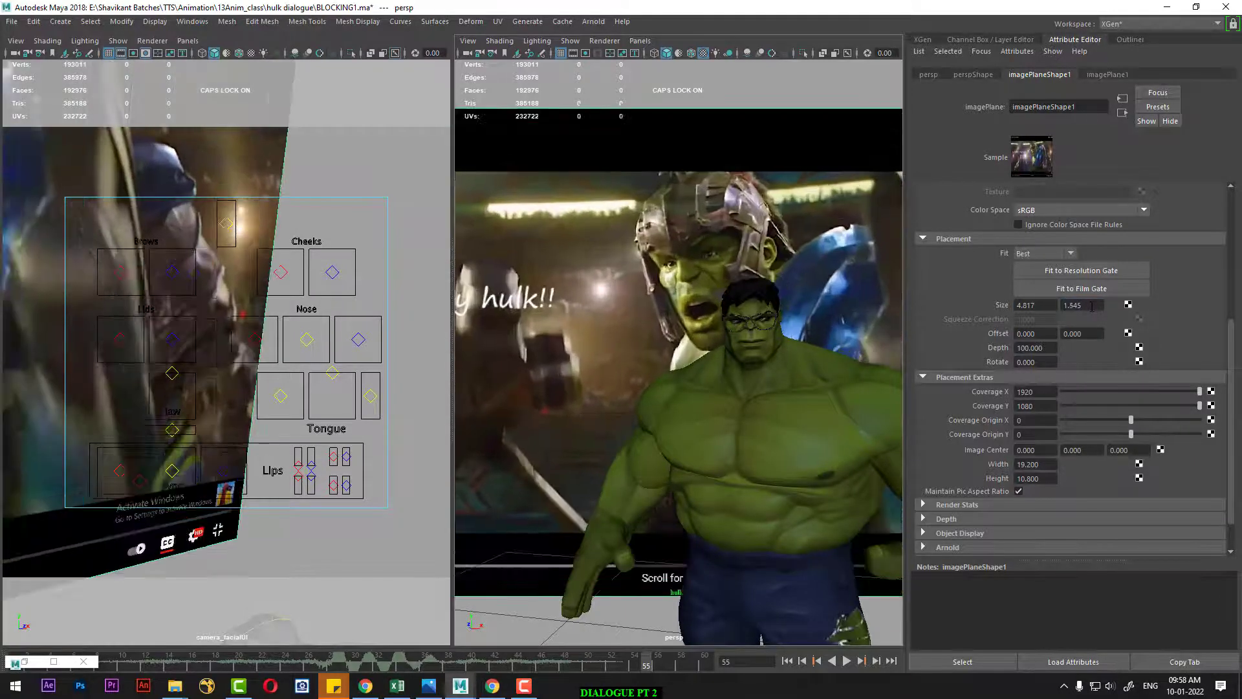
{"action": "double_click", "coordinate": [1078, 305]}
{"action": "type", "text": "1.645"}
{"action": "key", "text": "Return"}
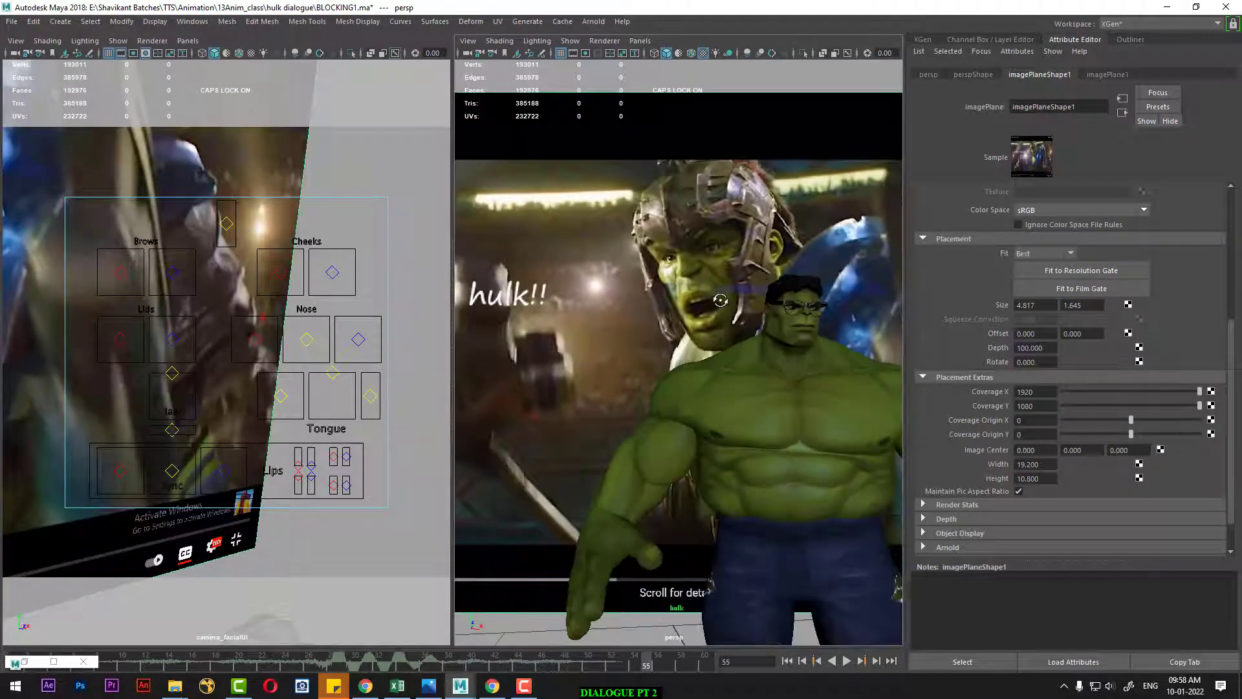
{"action": "mouse_move", "coordinate": [637, 305]}
{"action": "left_mouse_down", "text": "alt"}
{"action": "mouse_move", "coordinate": [741, 322]}
{"action": "mouse_move", "coordinate": [749, 383]}
{"action": "left_mouse_up", "text": "alt"}
{"action": "key", "text": "space"}
Step: Frame the Hulk against the reference clip and rewind to frame 1
{"action": "right_click_drag", "start_coordinate": [750, 383], "coordinate": [711, 410], "text": "alt"}
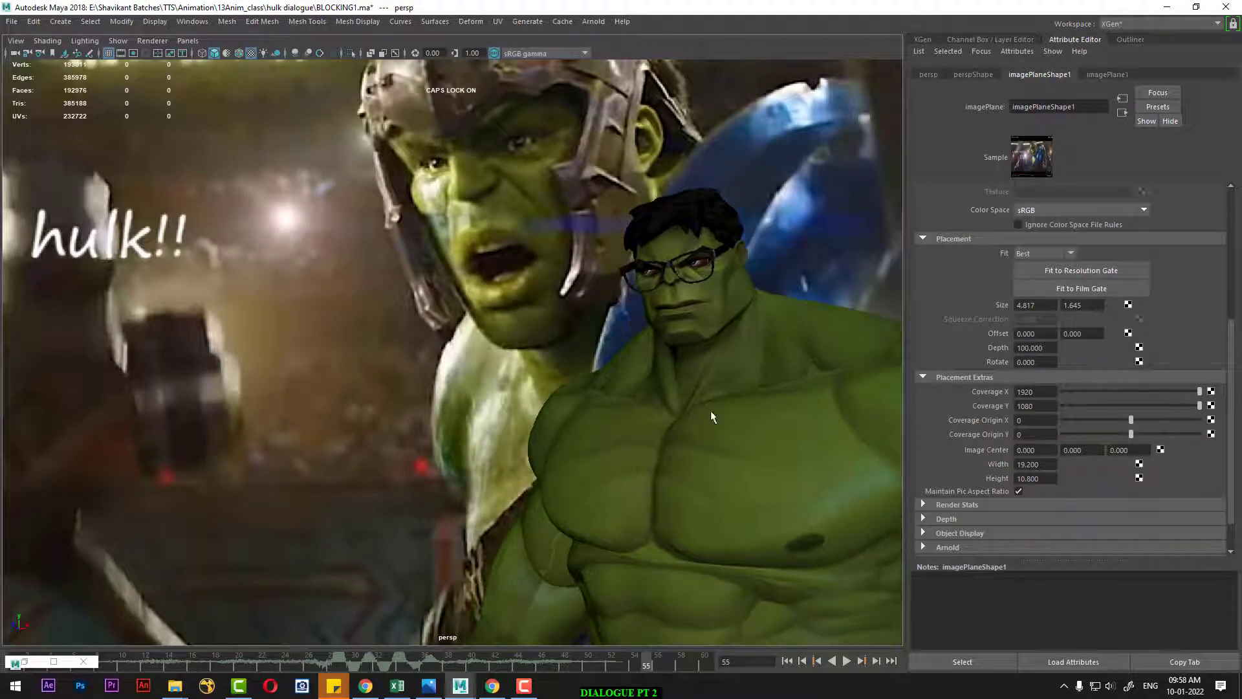
{"action": "left_click", "coordinate": [24, 662]}
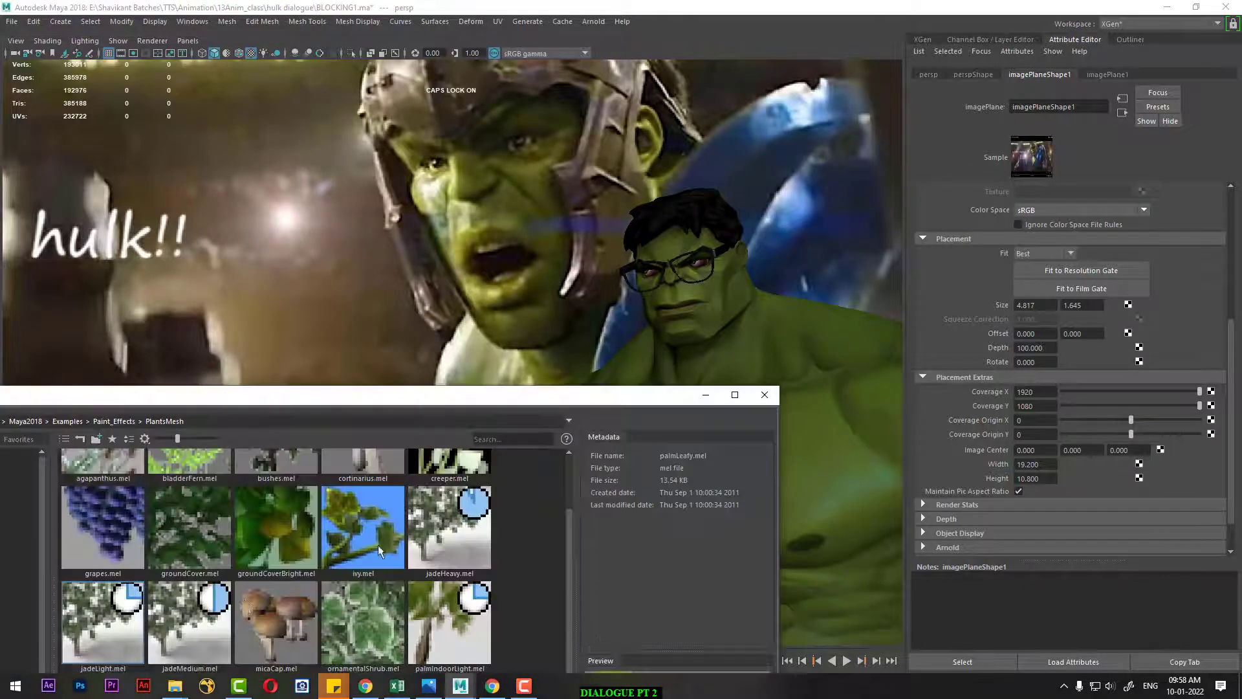
{"action": "left_click", "coordinate": [771, 387]}
{"action": "left_click", "coordinate": [787, 661]}
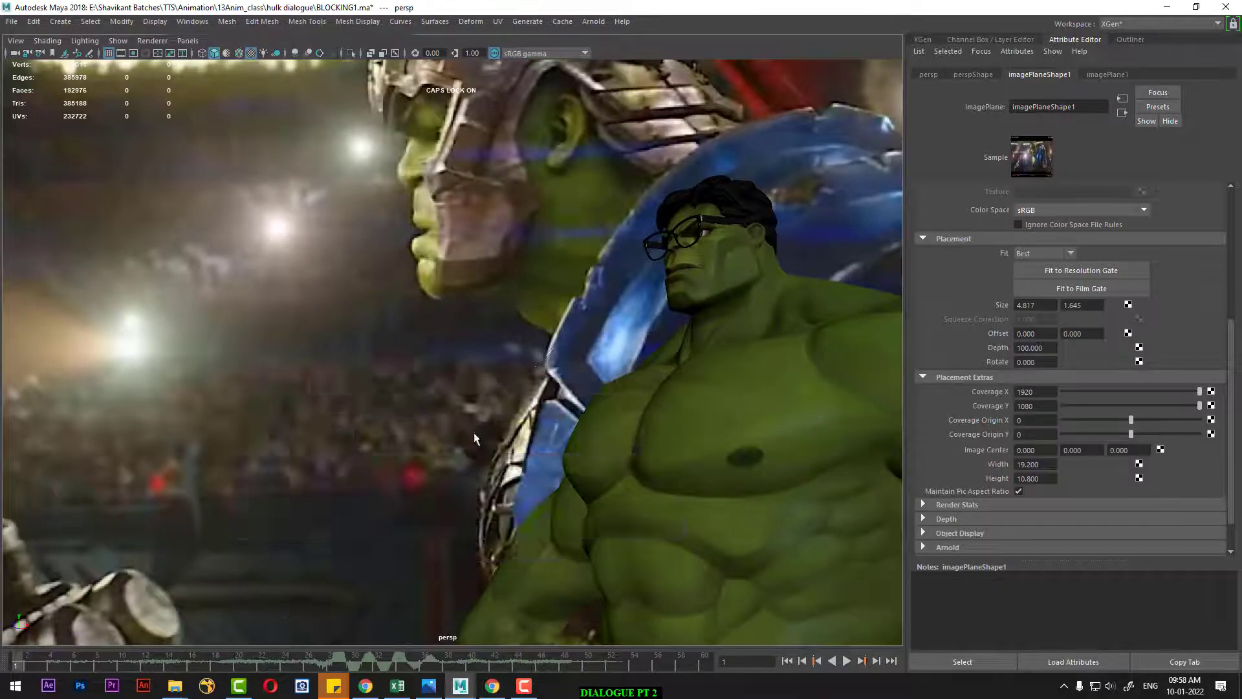
Step: Lay out two full-screen panels with a wider persp view and the Time Slider, then preview playback
{"action": "key", "text": "space"}
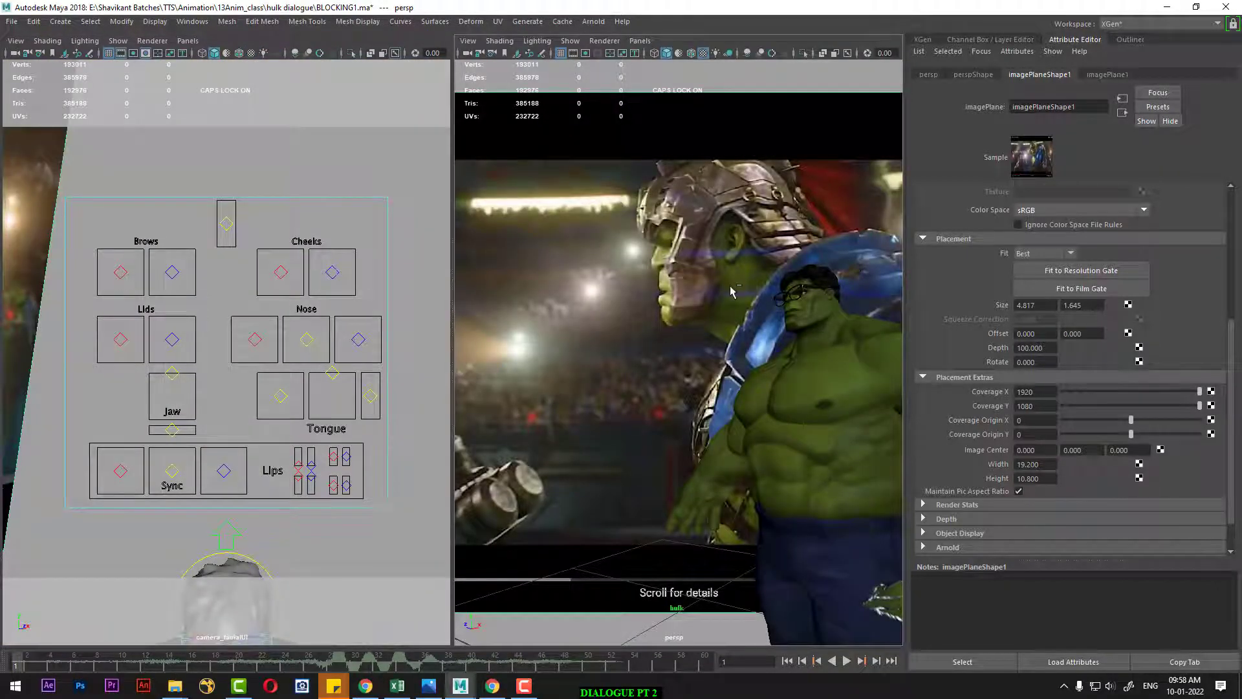
{"action": "key", "text": "ctrl+space"}
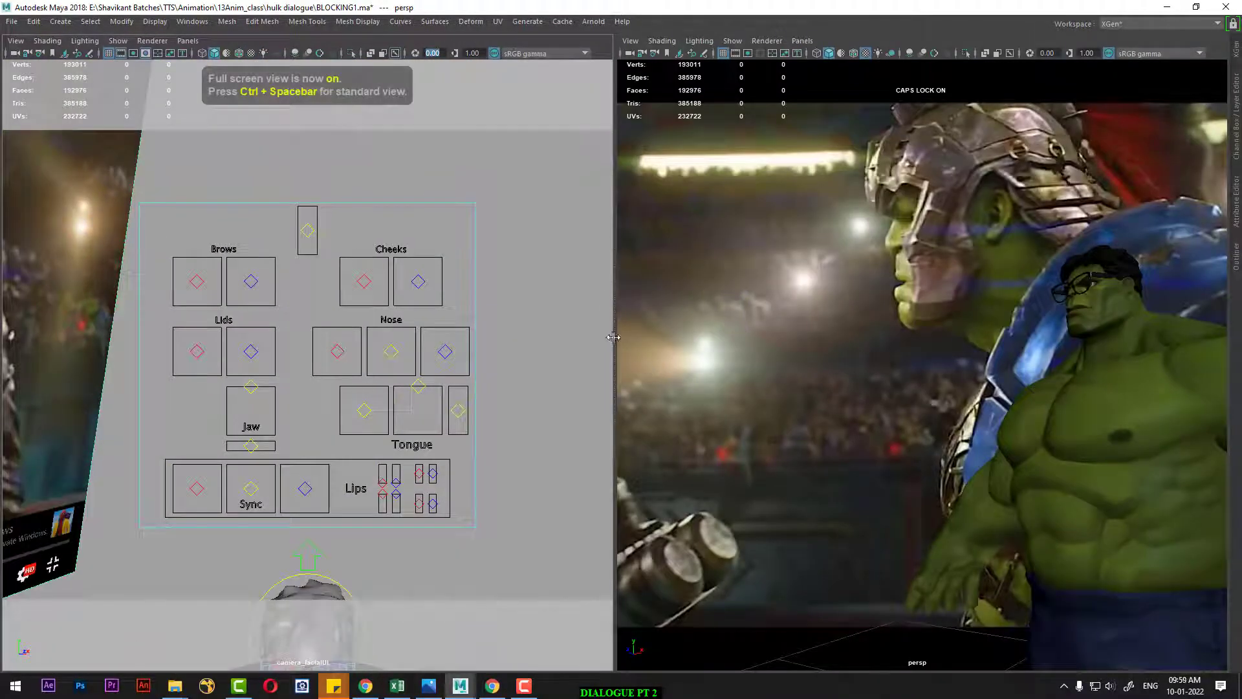
{"action": "left_click_drag", "start_coordinate": [612, 336], "coordinate": [528, 331]}
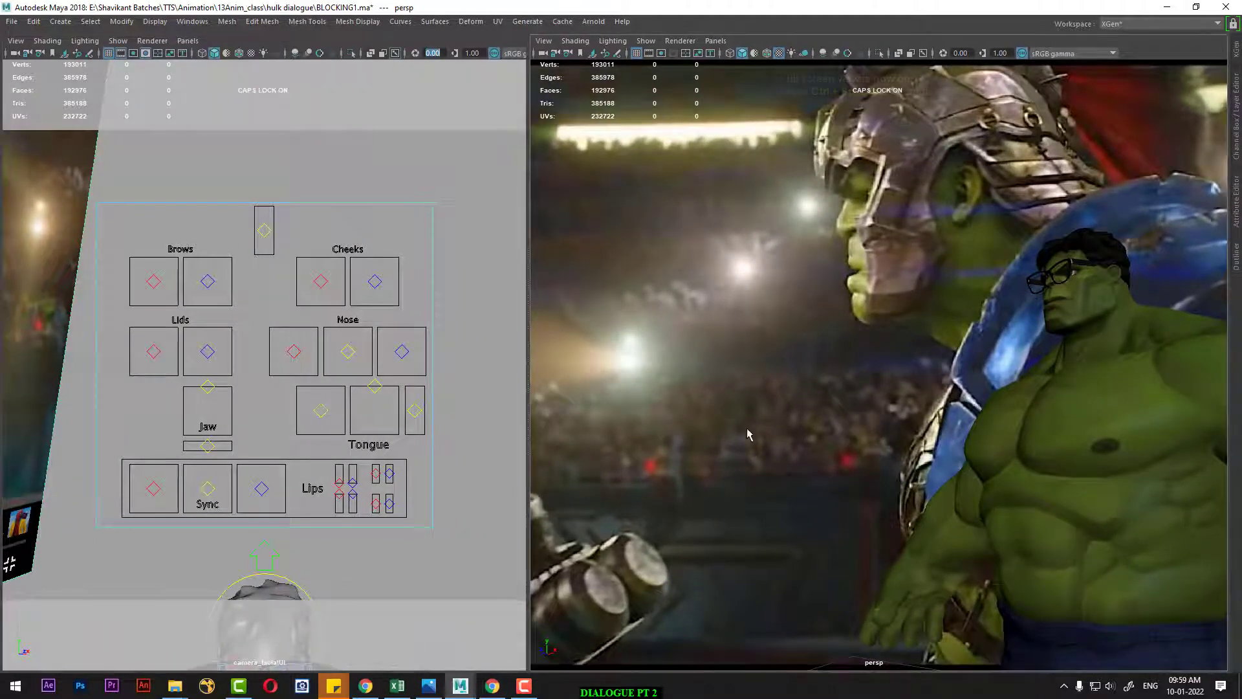
{"action": "key", "text": "space"}
{"action": "mouse_move", "coordinate": [908, 498]}
{"action": "left_mouse_down"}
{"action": "mouse_move", "coordinate": [911, 534]}
{"action": "mouse_move", "coordinate": [899, 528]}
{"action": "left_mouse_up"}
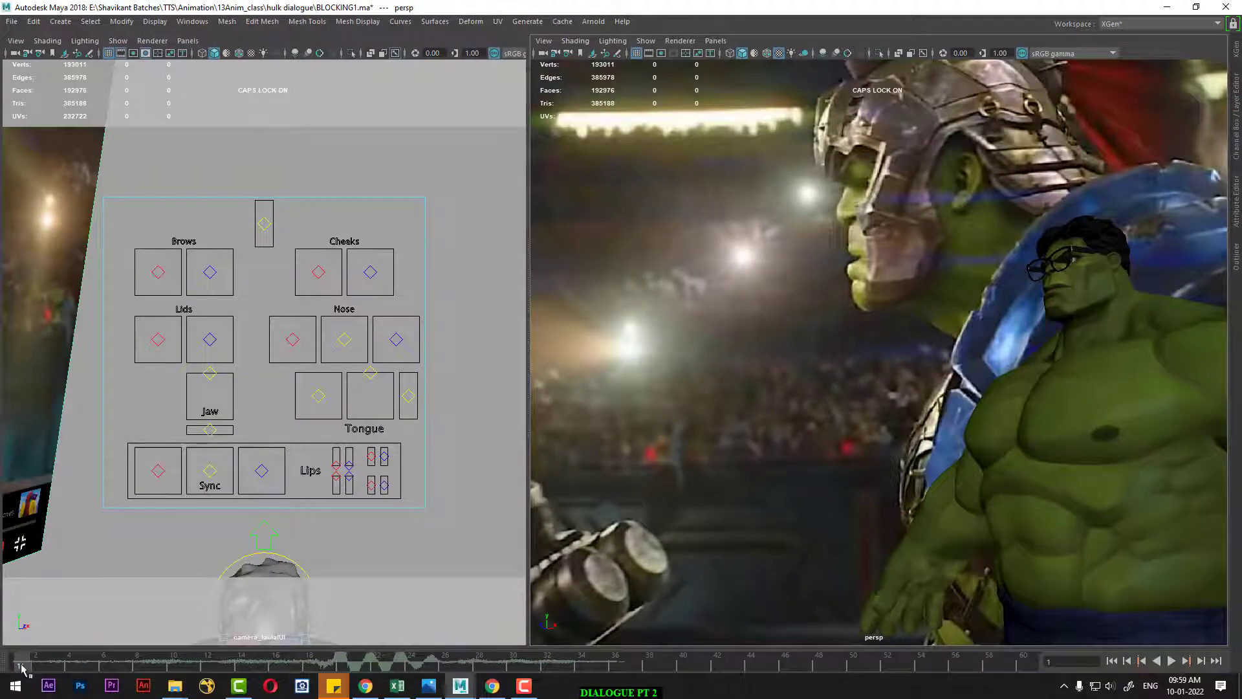
{"action": "key", "text": "alt+v"}
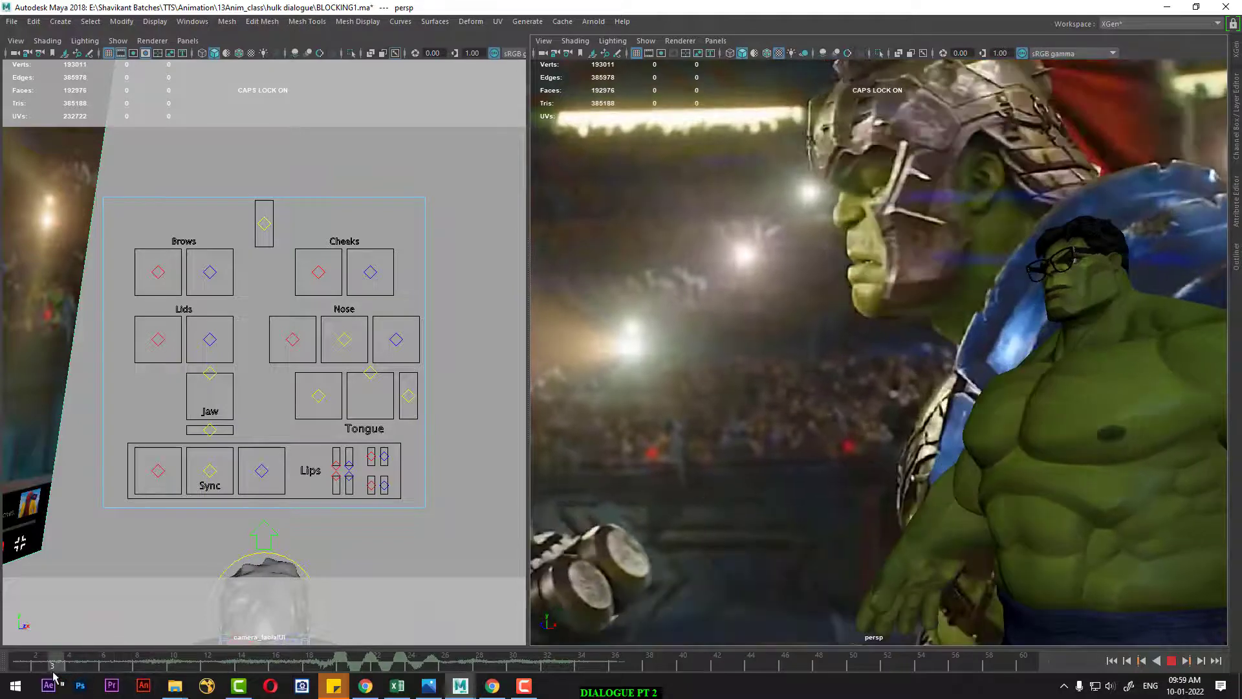
{"action": "key", "text": "Escape"}
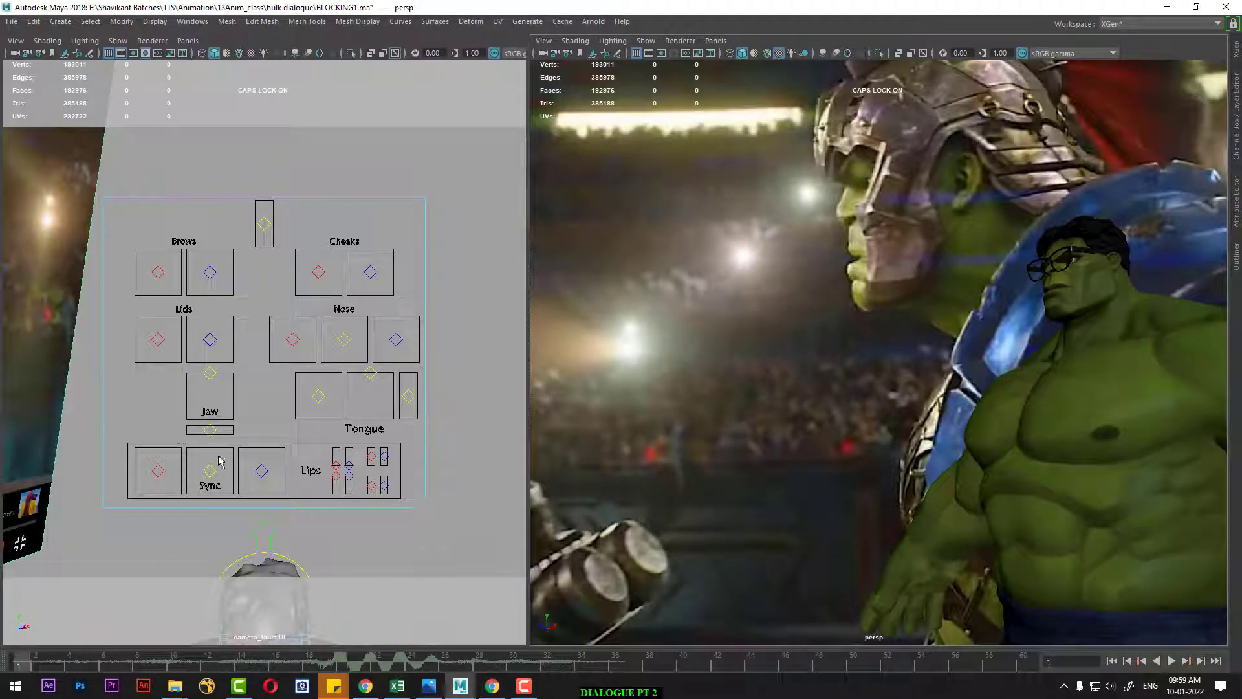
Step: Lower the jaw control to open Hulk's mouth and play back to check
{"action": "left_click", "coordinate": [210, 376]}
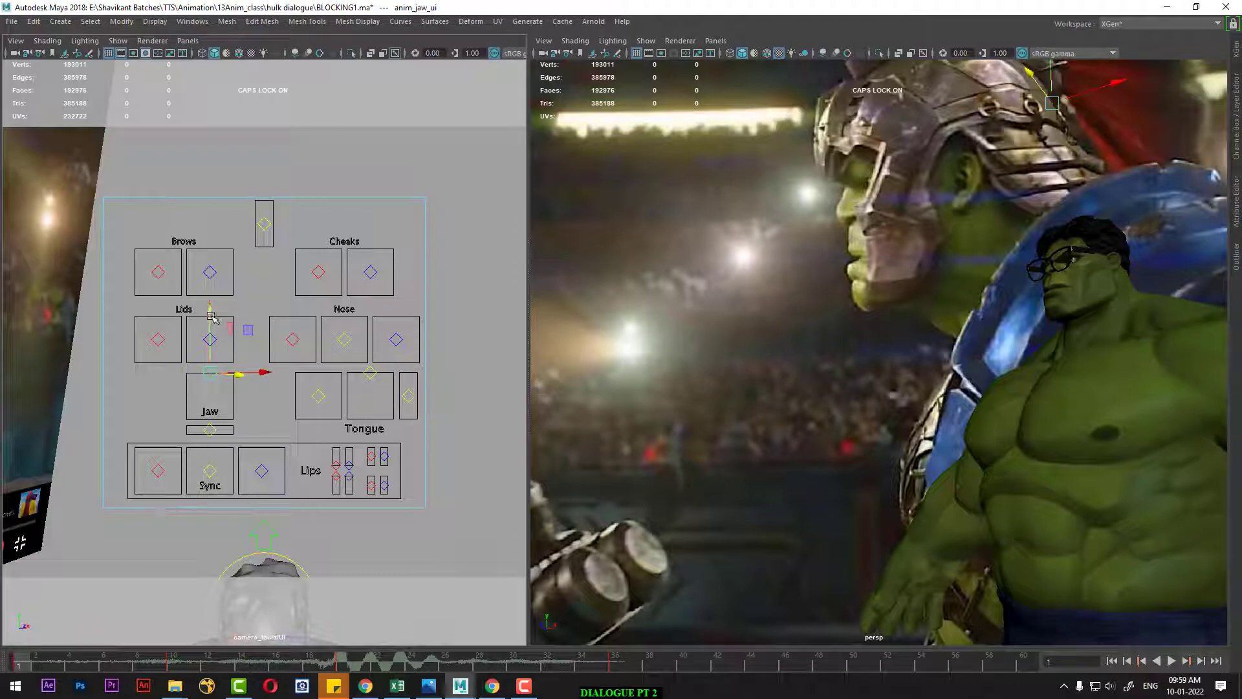
{"action": "left_click_drag", "start_coordinate": [211, 316], "coordinate": [203, 323]}
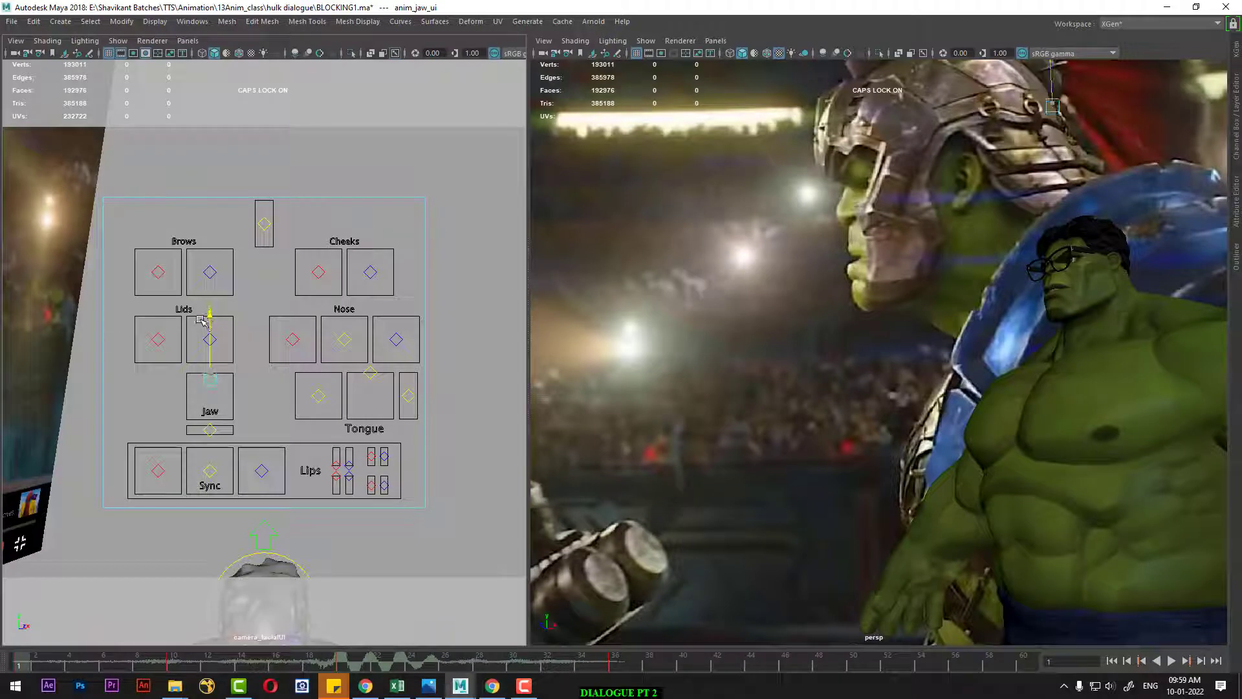
{"action": "left_click_drag", "start_coordinate": [202, 323], "coordinate": [204, 318]}
{"action": "key", "text": "alt+v"}
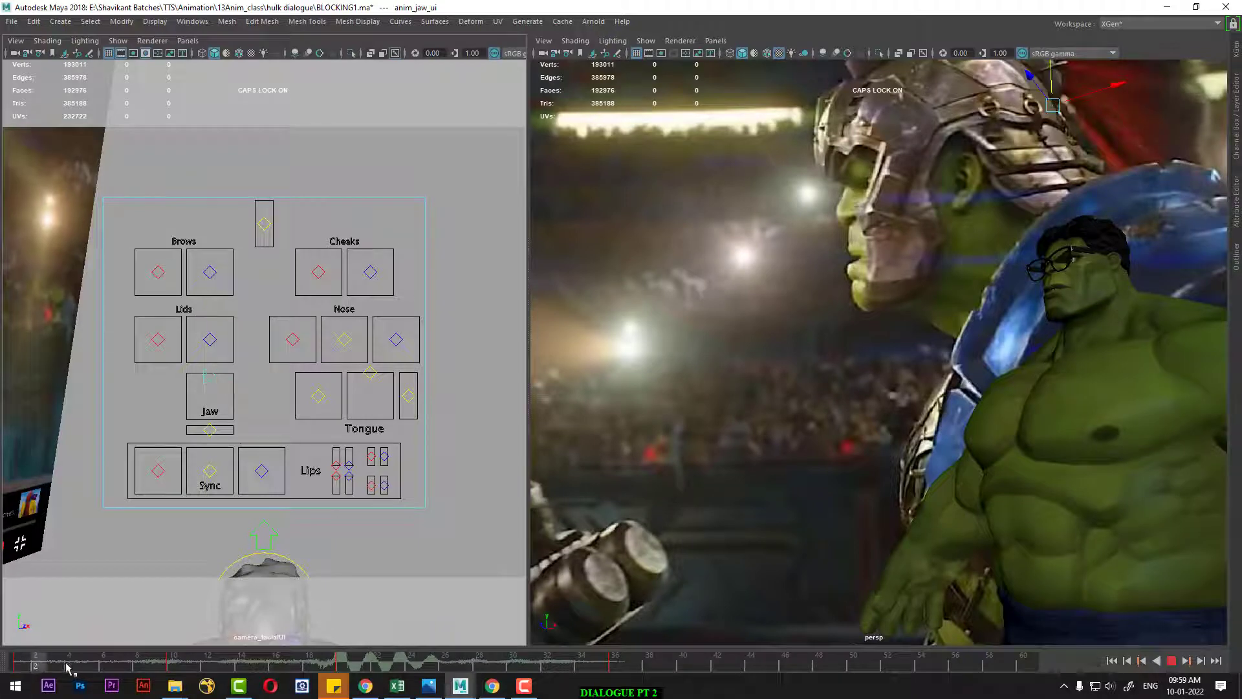
{"action": "key", "text": "alt+v"}
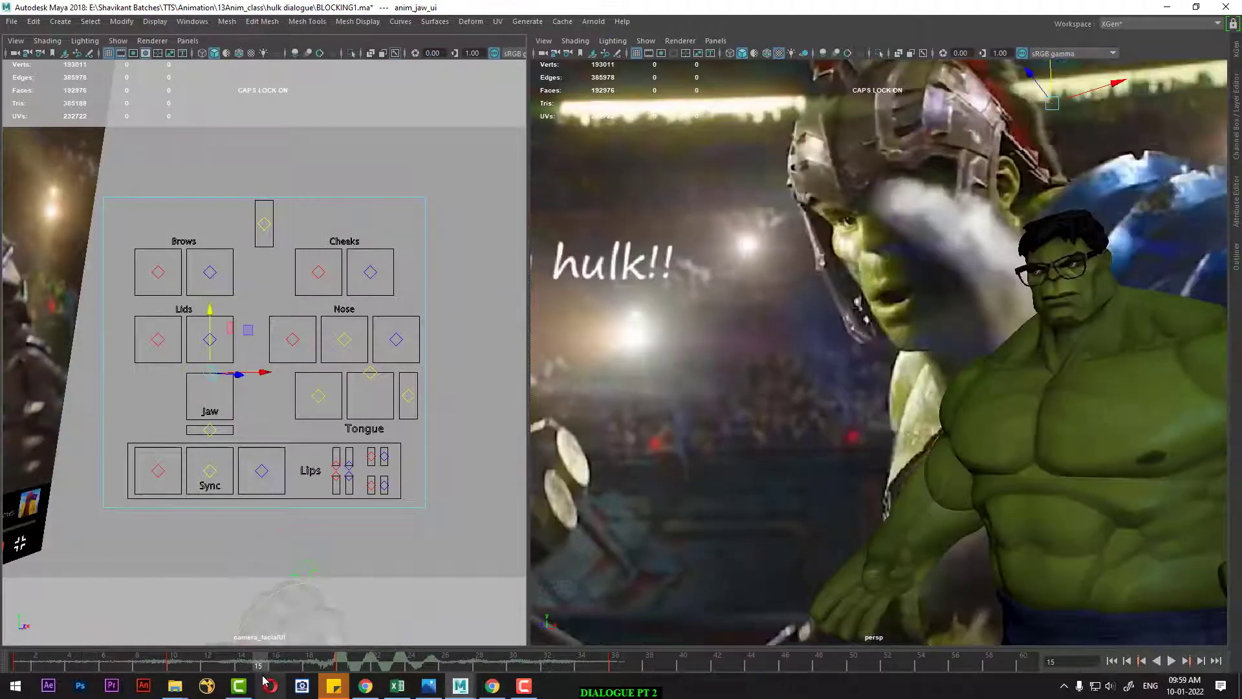
Step: At frame 10, open the jaw slightly and adjust the right upper and lower lip pulls
{"action": "left_click", "coordinate": [173, 660]}
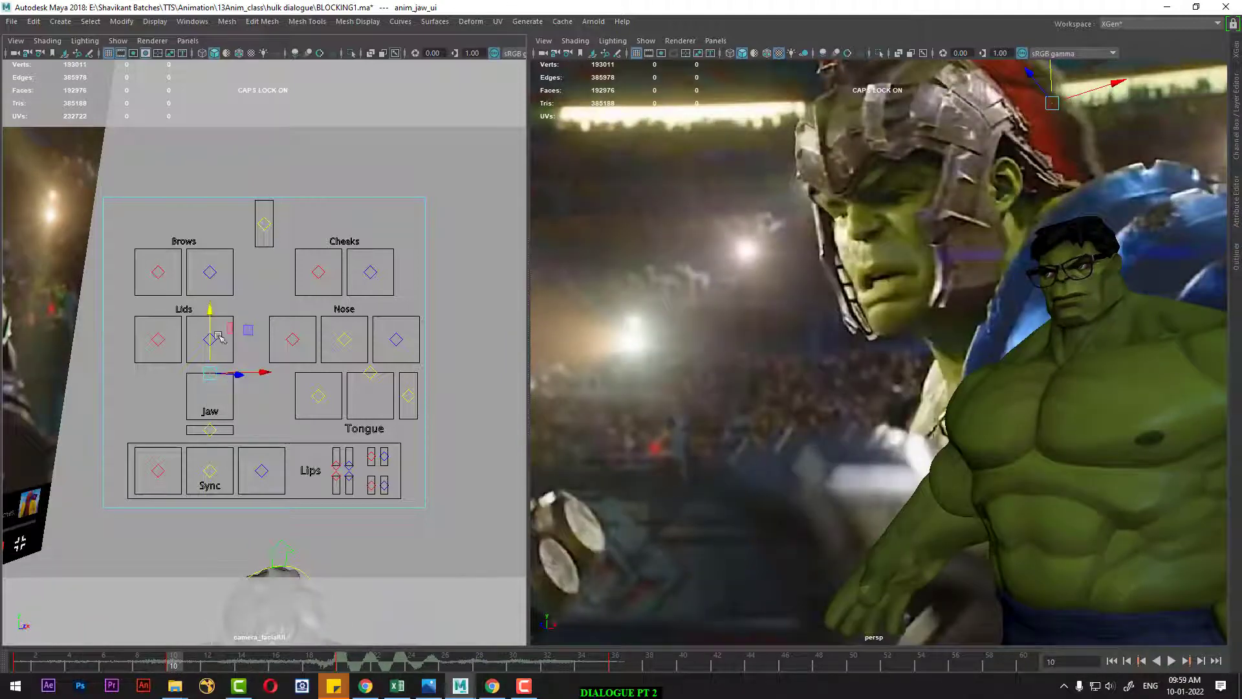
{"action": "left_click_drag", "start_coordinate": [212, 309], "coordinate": [207, 328]}
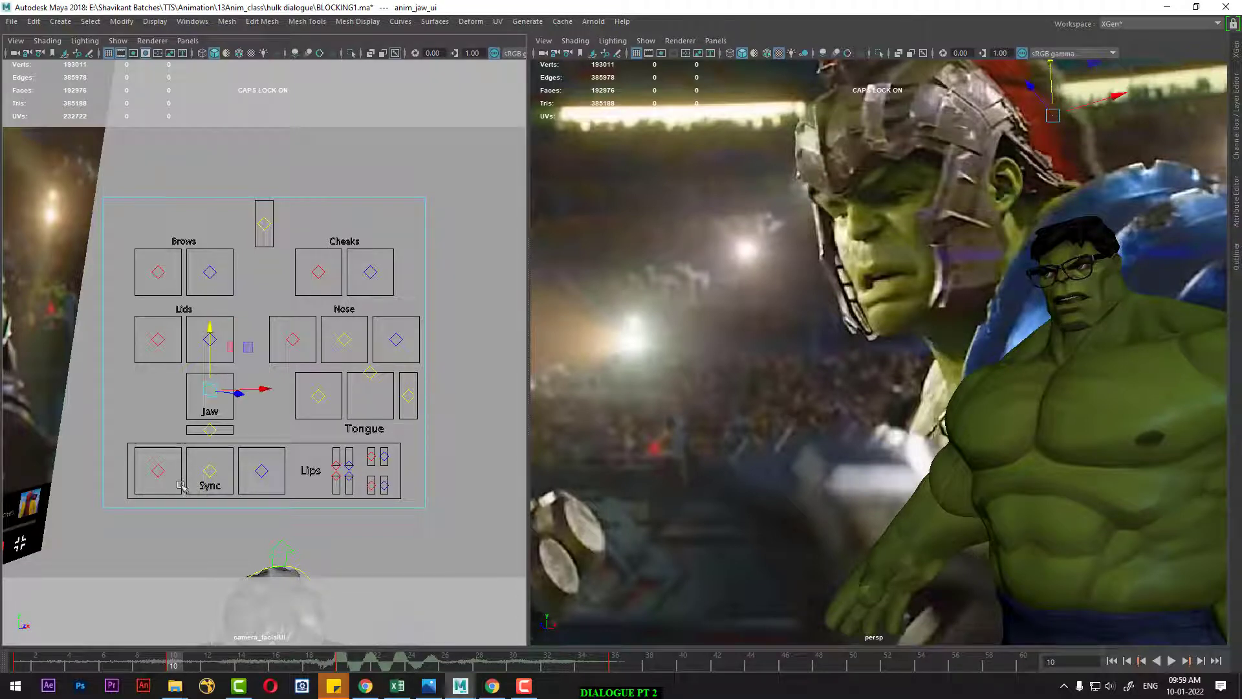
{"action": "left_click", "coordinate": [160, 475]}
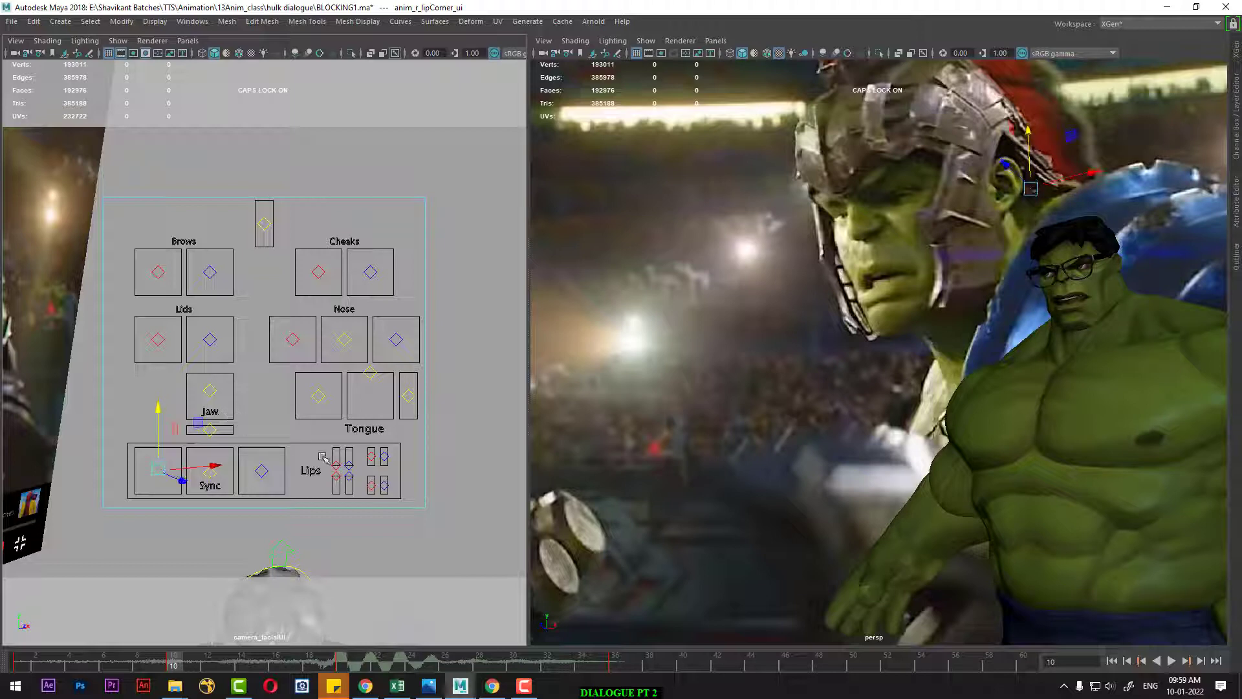
{"action": "left_click", "coordinate": [348, 461]}
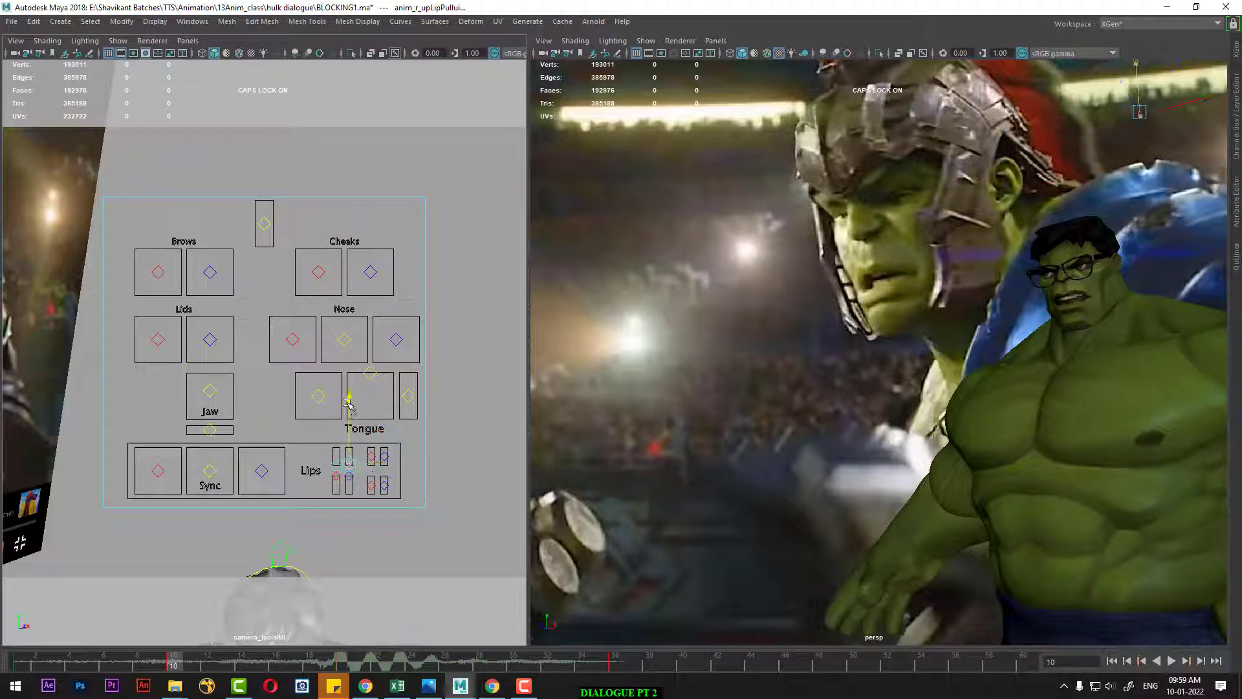
{"action": "left_click_drag", "start_coordinate": [347, 403], "coordinate": [348, 401]}
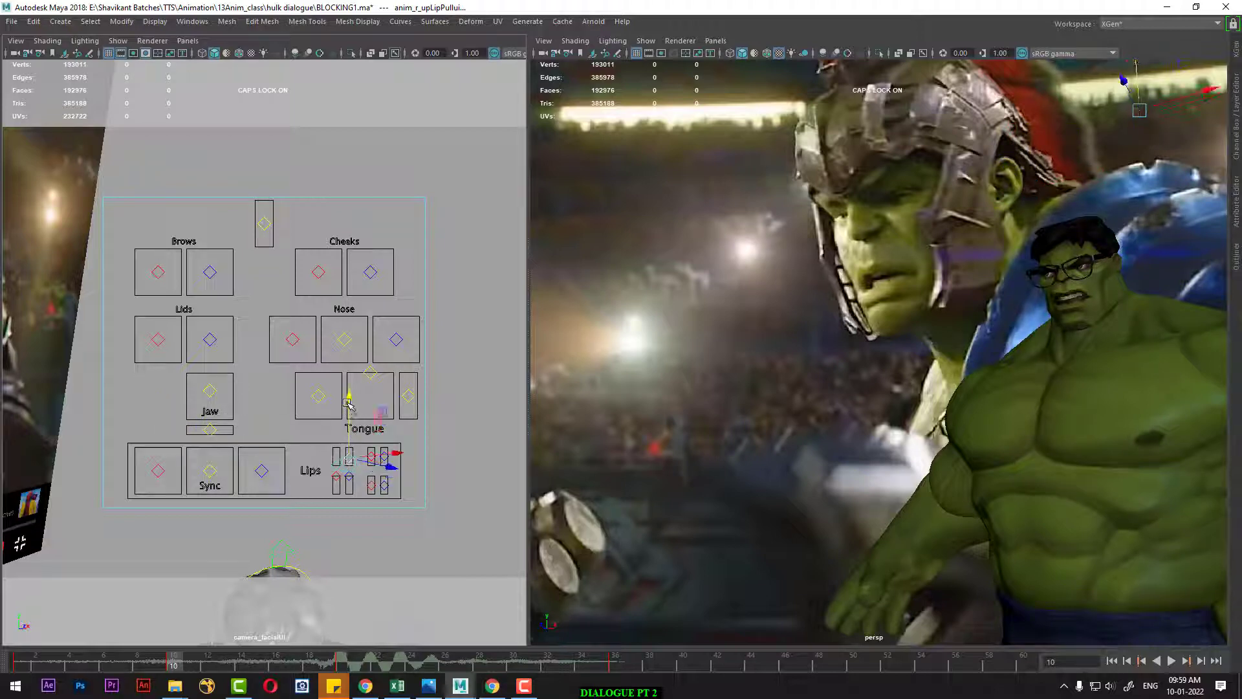
{"action": "left_click", "coordinate": [348, 481]}
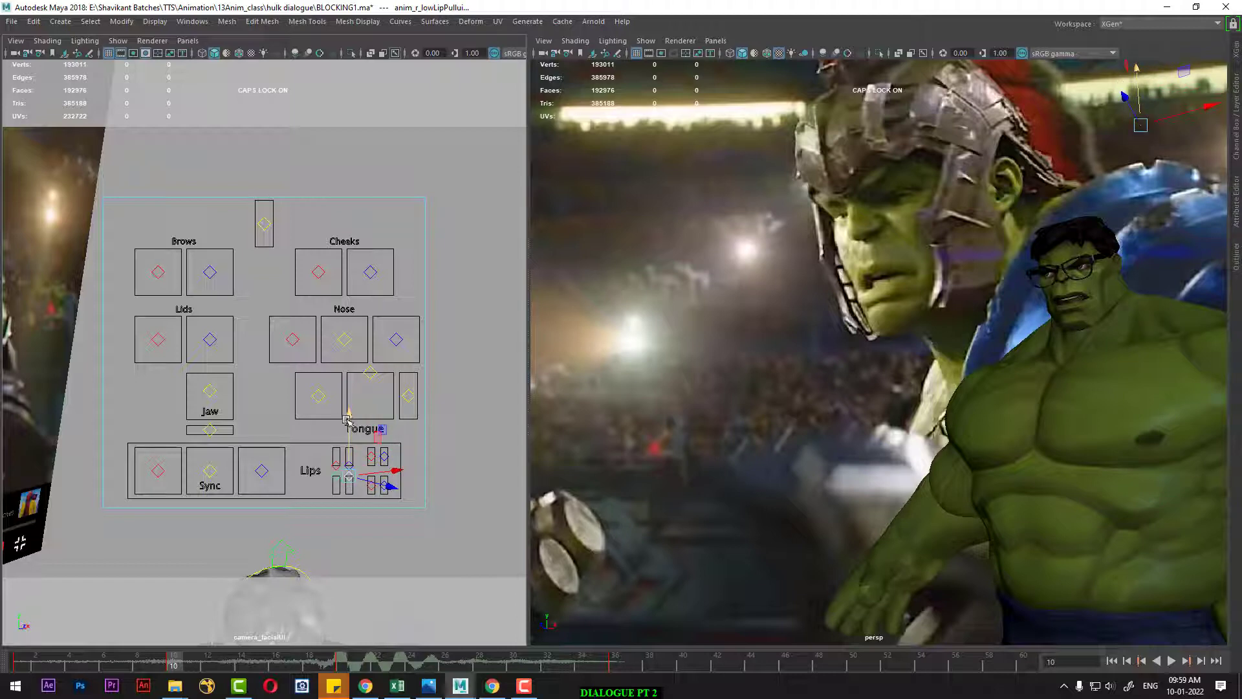
{"action": "left_click_drag", "start_coordinate": [347, 419], "coordinate": [347, 429]}
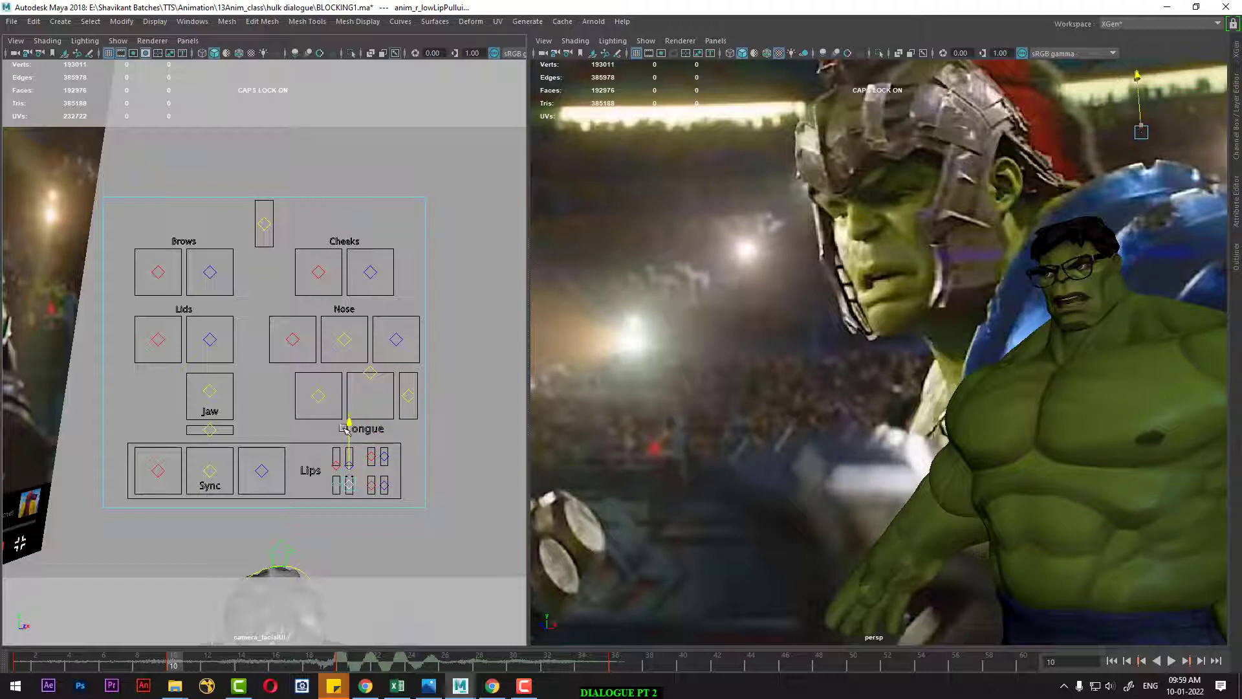
{"action": "left_click_drag", "start_coordinate": [345, 429], "coordinate": [345, 427]}
Step: Rewind and play the animation twice to check the mouth pose
{"action": "mouse_move", "coordinate": [131, 673]}
{"action": "left_mouse_down"}
{"action": "mouse_move", "coordinate": [18, 666]}
{"action": "mouse_move", "coordinate": [174, 670]}
{"action": "left_mouse_up"}
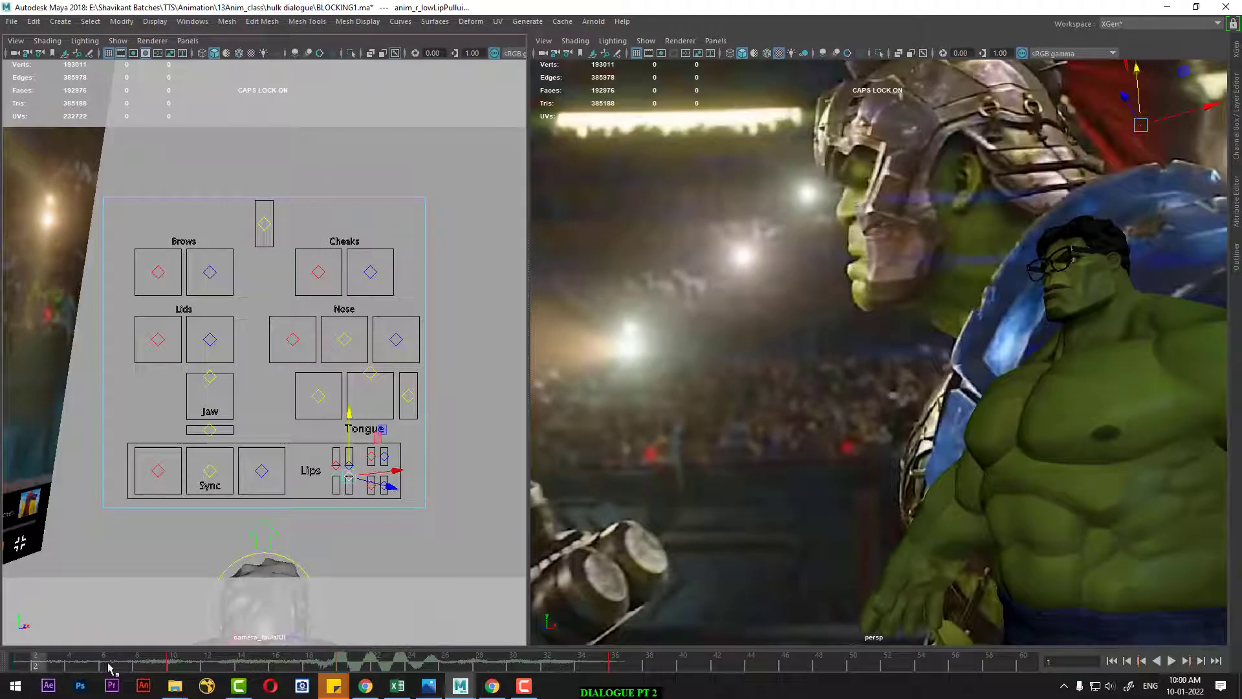
{"action": "mouse_move", "coordinate": [175, 686]}
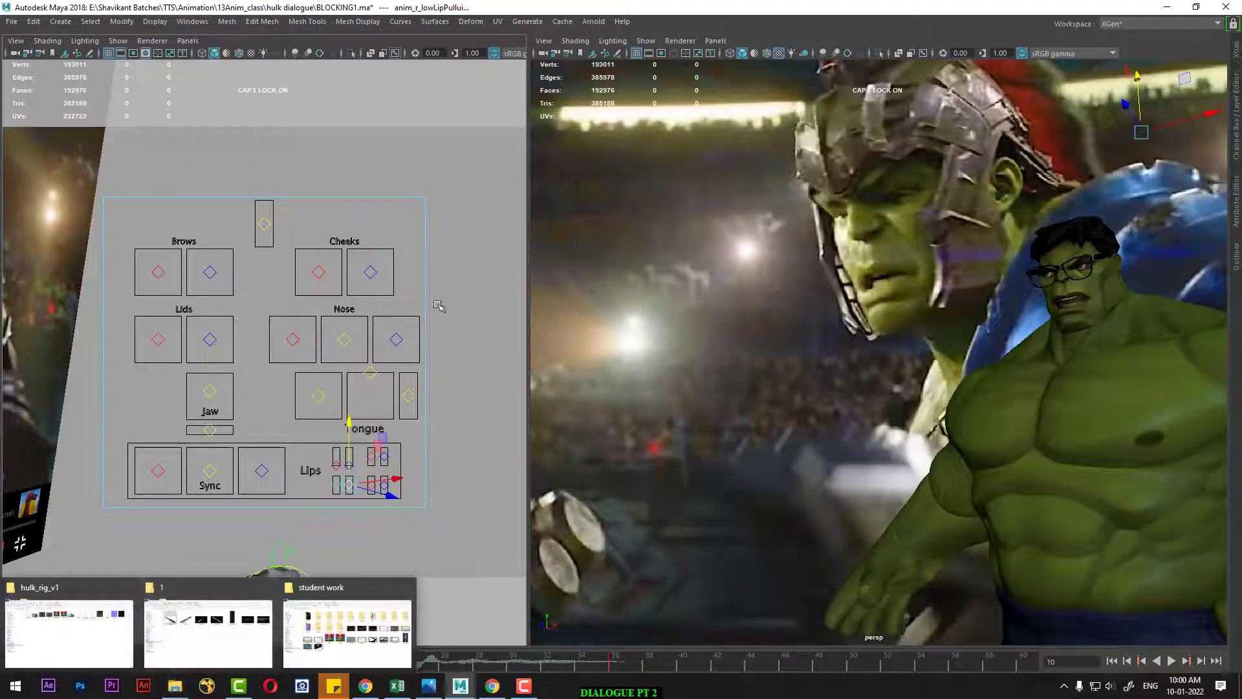
{"action": "key", "text": "alt+v"}
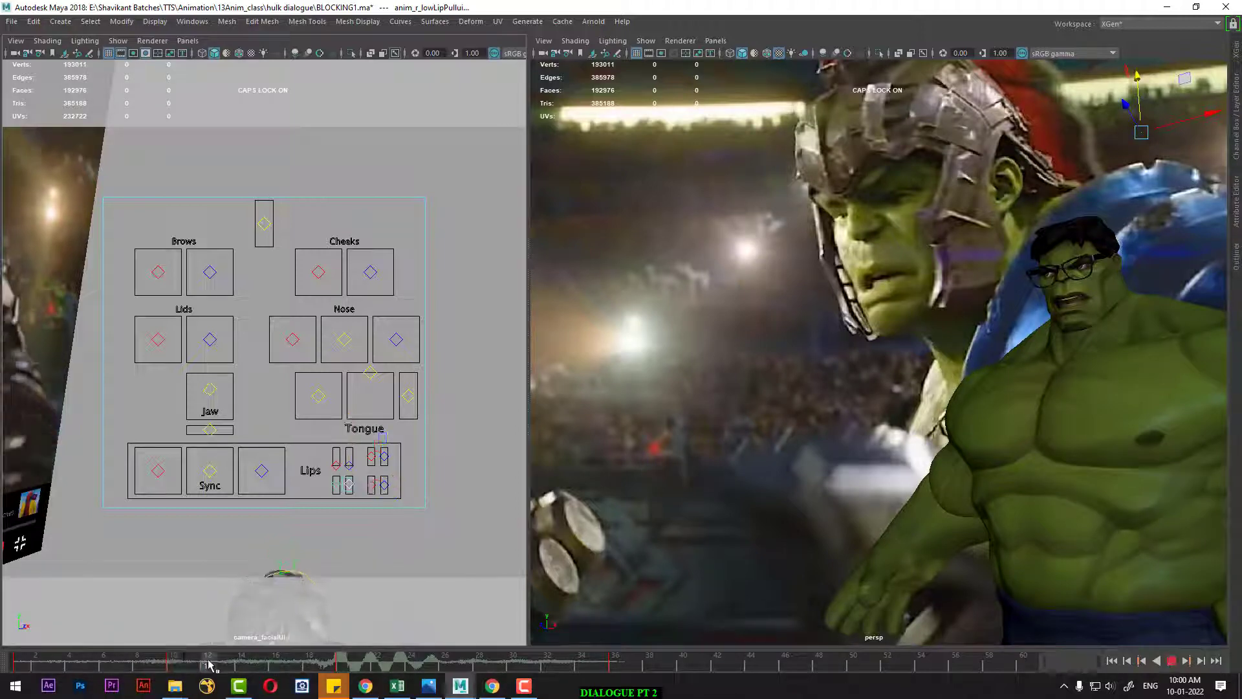
{"action": "left_click", "coordinate": [243, 662]}
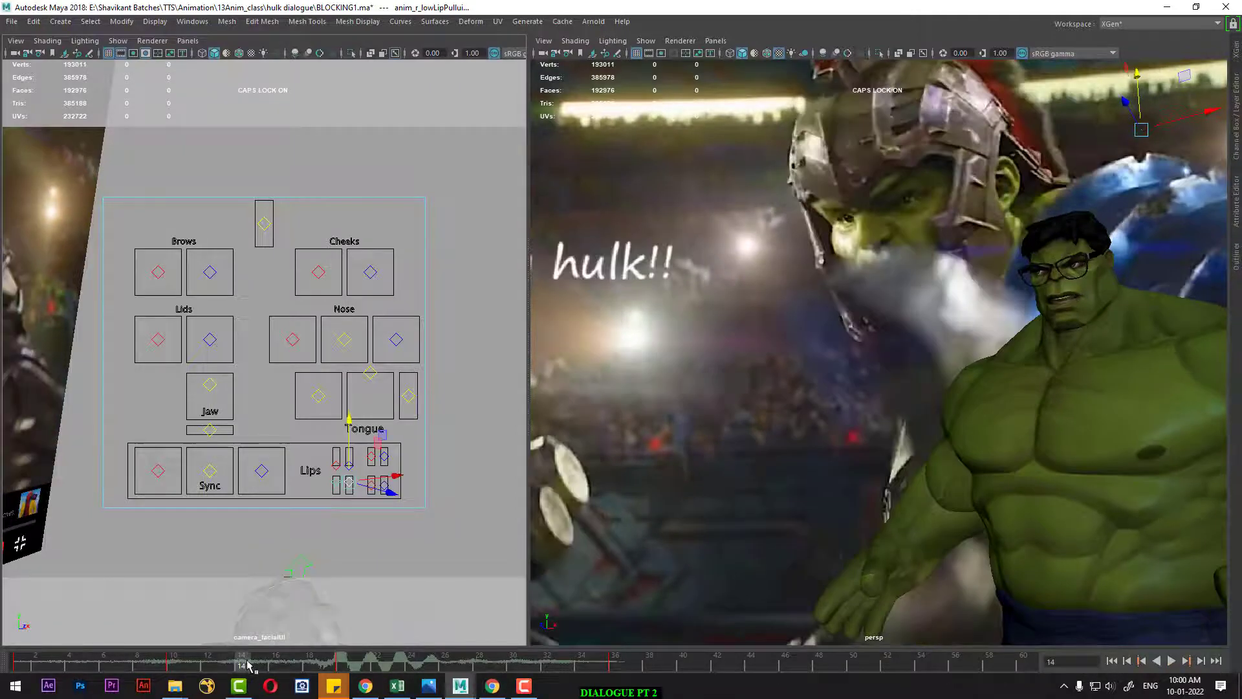
{"action": "key", "text": "alt+v"}
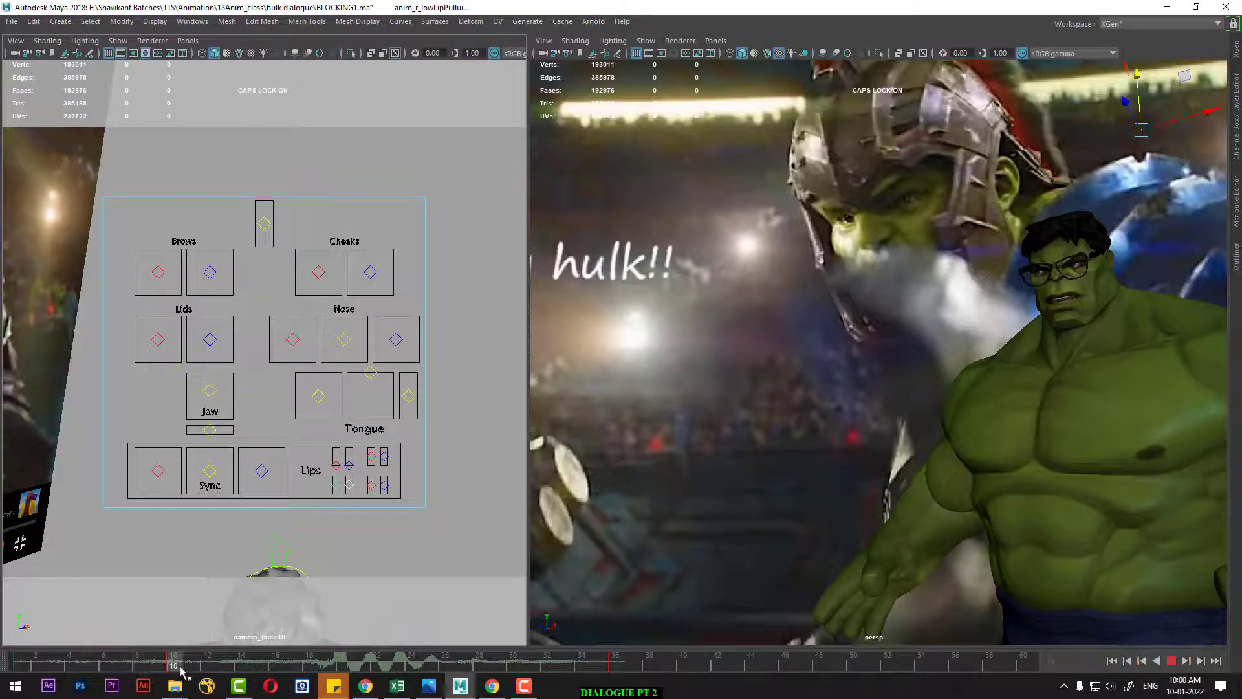
{"action": "key", "text": "alt+v"}
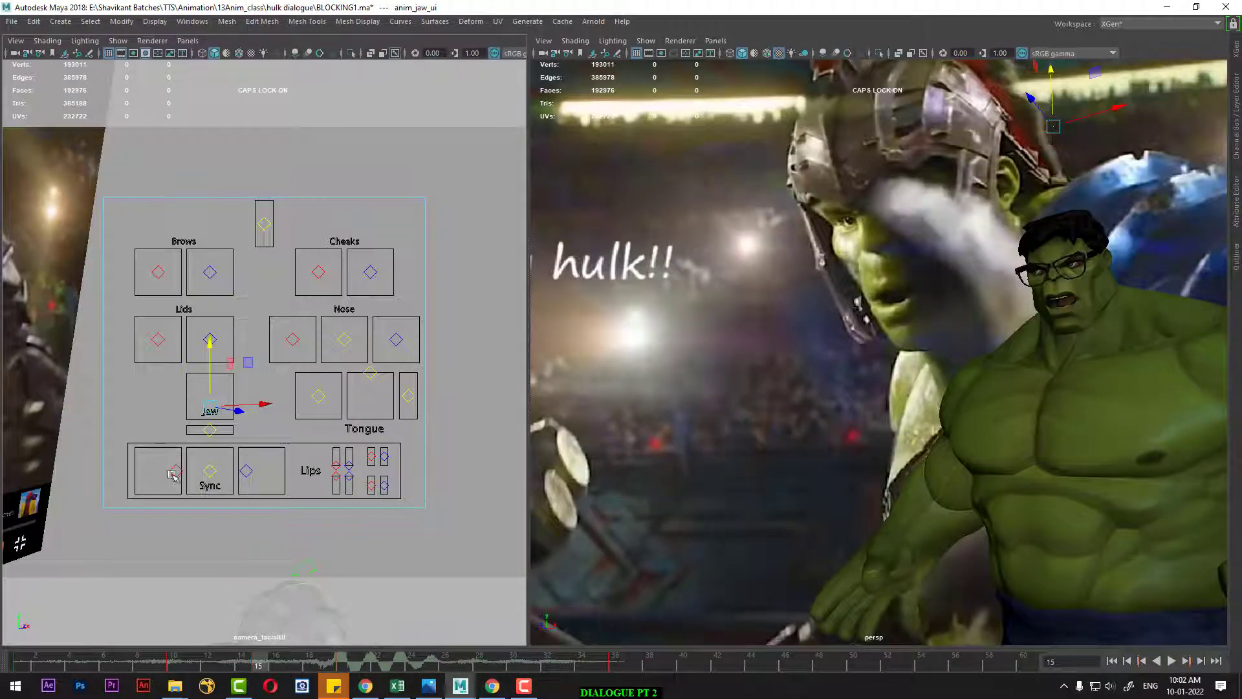
Step: Push the right lip corner outward, close the jaw, and lower the right upper lip
{"action": "mouse_move", "coordinate": [173, 476]}
{"action": "left_mouse_down"}
{"action": "mouse_move", "coordinate": [295, 466]}
{"action": "mouse_move", "coordinate": [246, 470]}
{"action": "left_mouse_up"}
{"action": "left_click_drag", "start_coordinate": [210, 406], "coordinate": [210, 369]}
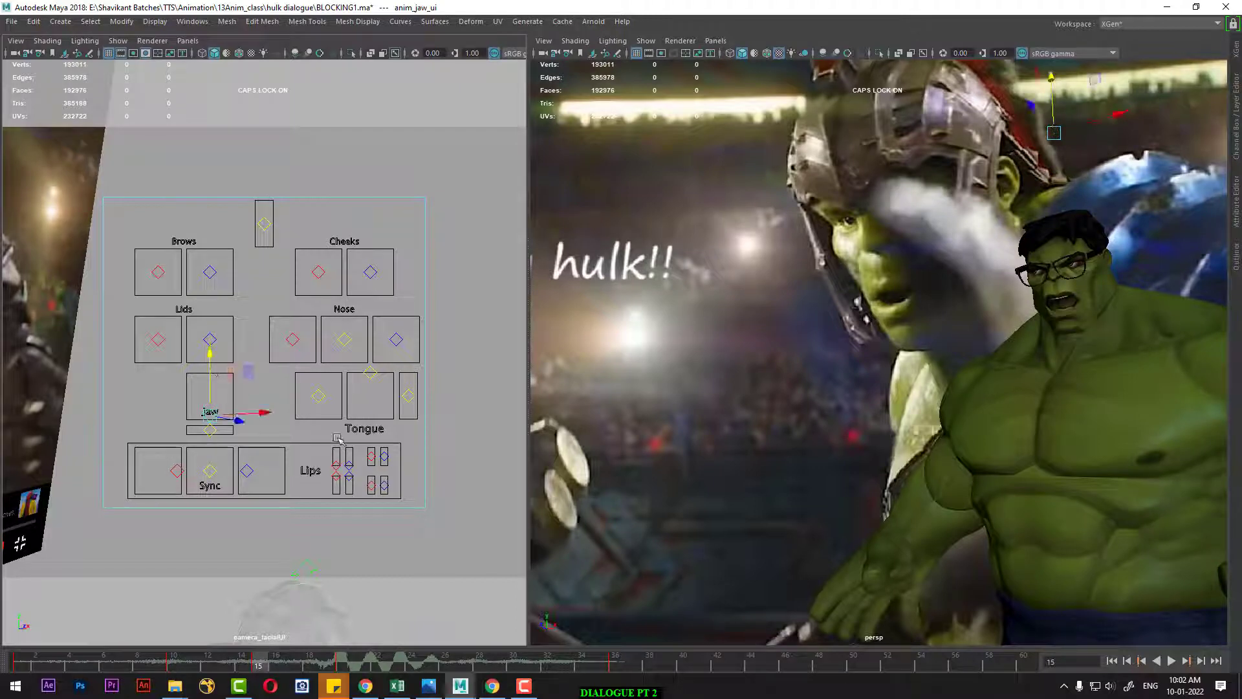
{"action": "left_click_drag", "start_coordinate": [343, 457], "coordinate": [356, 466]}
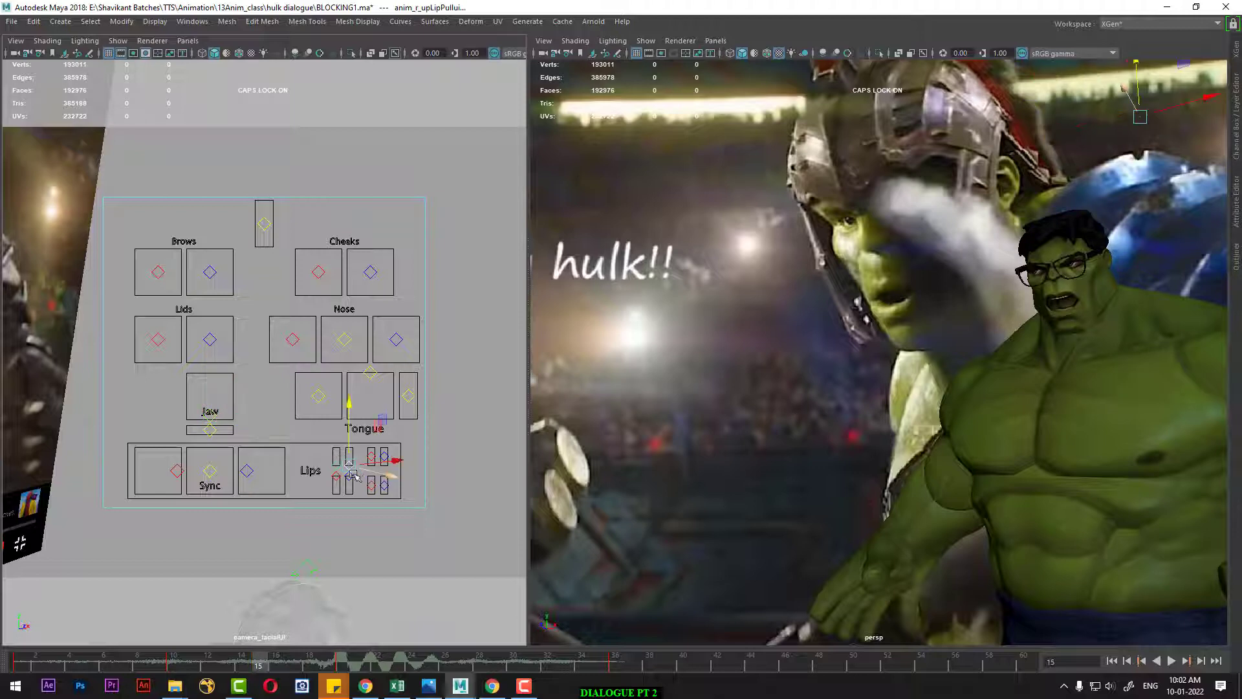
{"action": "mouse_move", "coordinate": [341, 399]}
{"action": "left_mouse_down"}
{"action": "mouse_move", "coordinate": [344, 420]}
{"action": "mouse_move", "coordinate": [382, 397]}
{"action": "mouse_move", "coordinate": [372, 443]}
{"action": "left_mouse_up"}
Step: Widen the right lip corner and nudge the left lip corner sideways
{"action": "left_click", "coordinate": [384, 456]}
{"action": "left_click", "coordinate": [370, 486]}
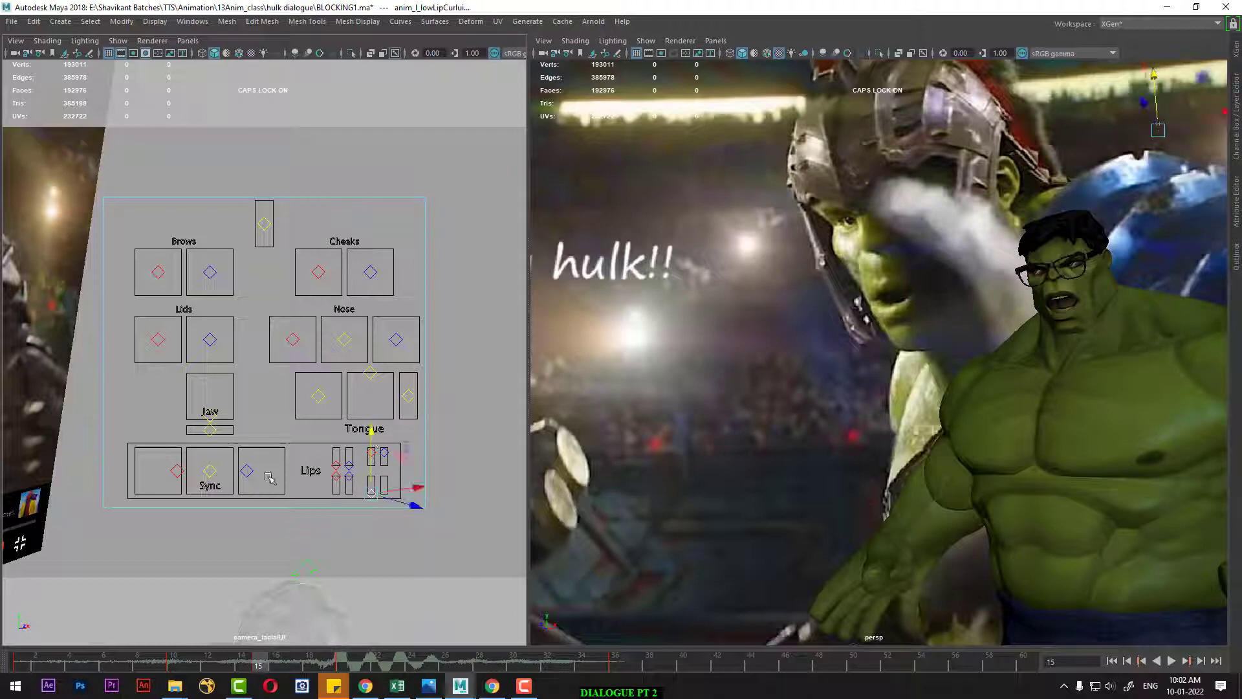
{"action": "left_click", "coordinate": [178, 471]}
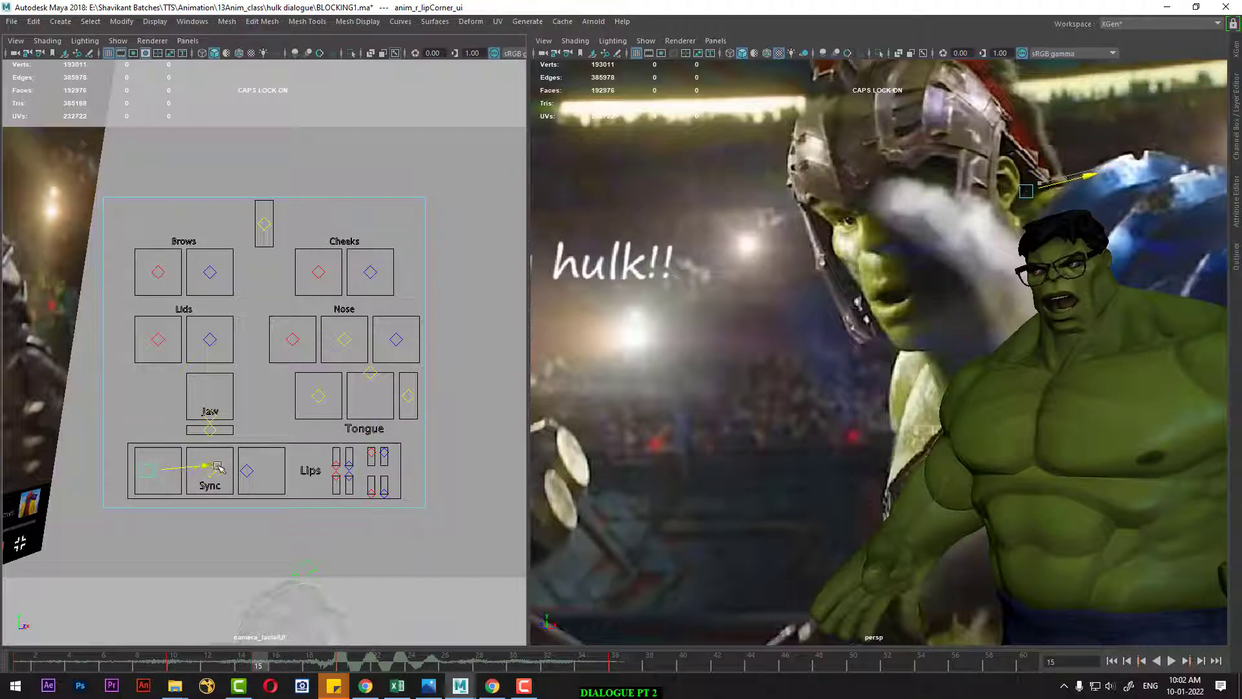
{"action": "left_click_drag", "start_coordinate": [219, 468], "coordinate": [238, 466]}
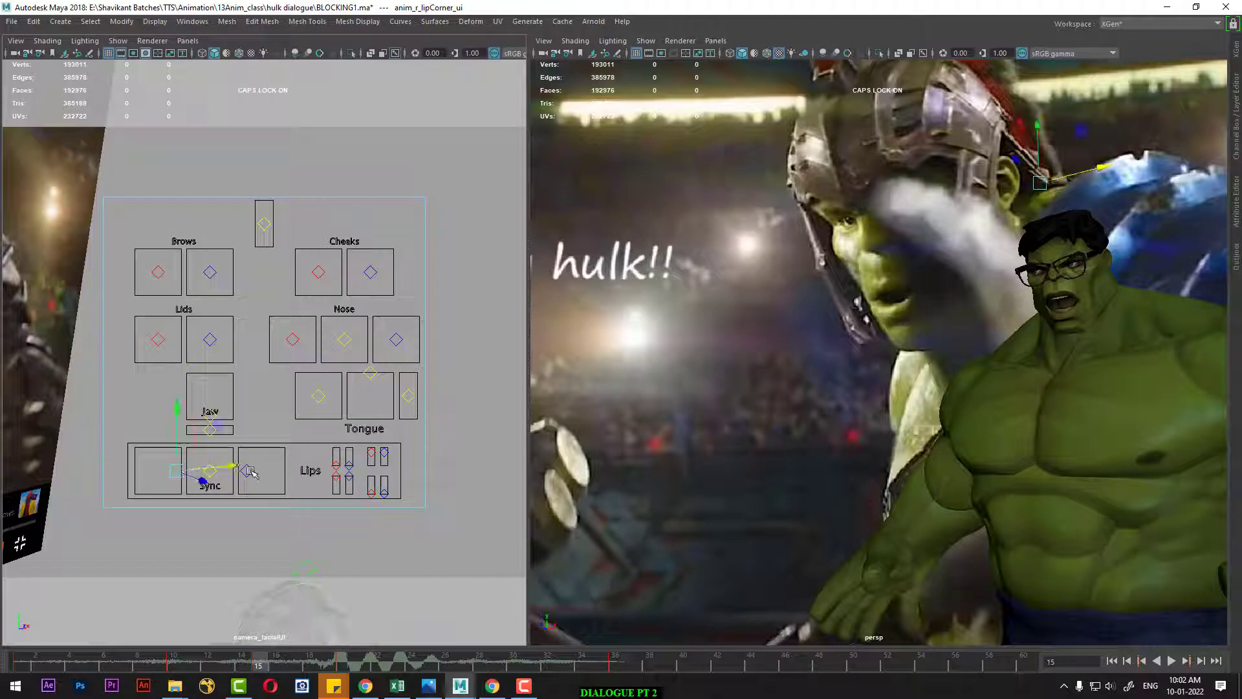
{"action": "left_click", "coordinate": [249, 471]}
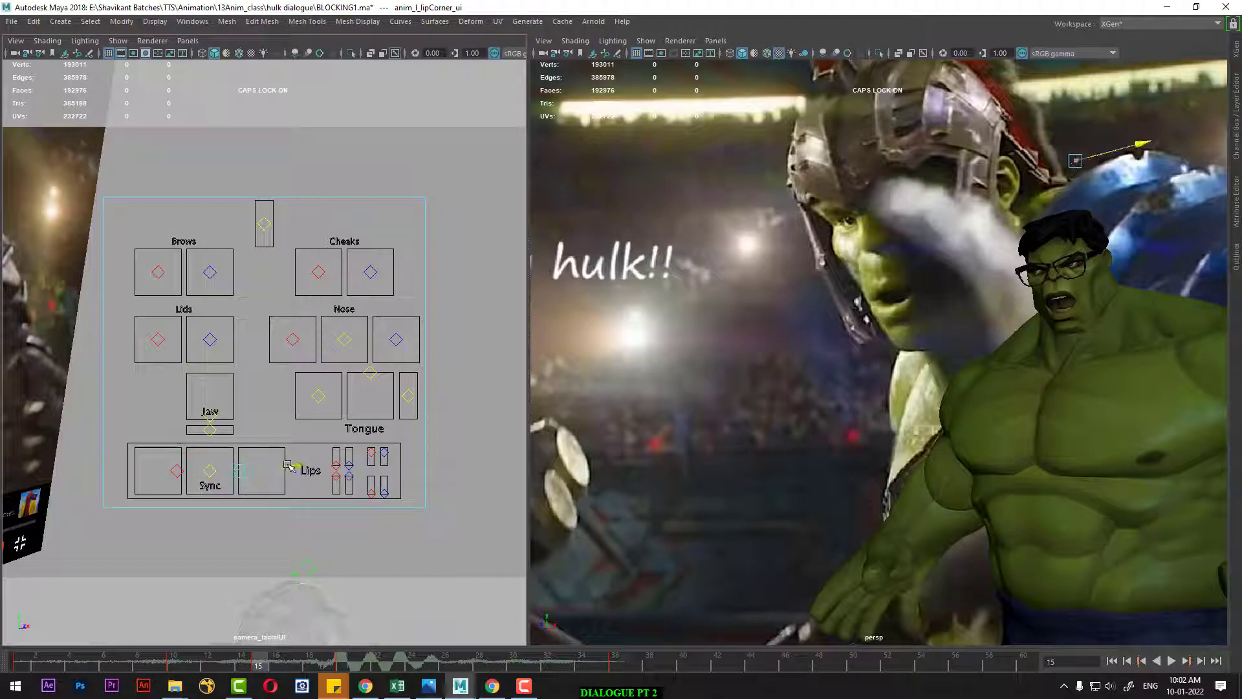
{"action": "left_click_drag", "start_coordinate": [288, 464], "coordinate": [280, 466]}
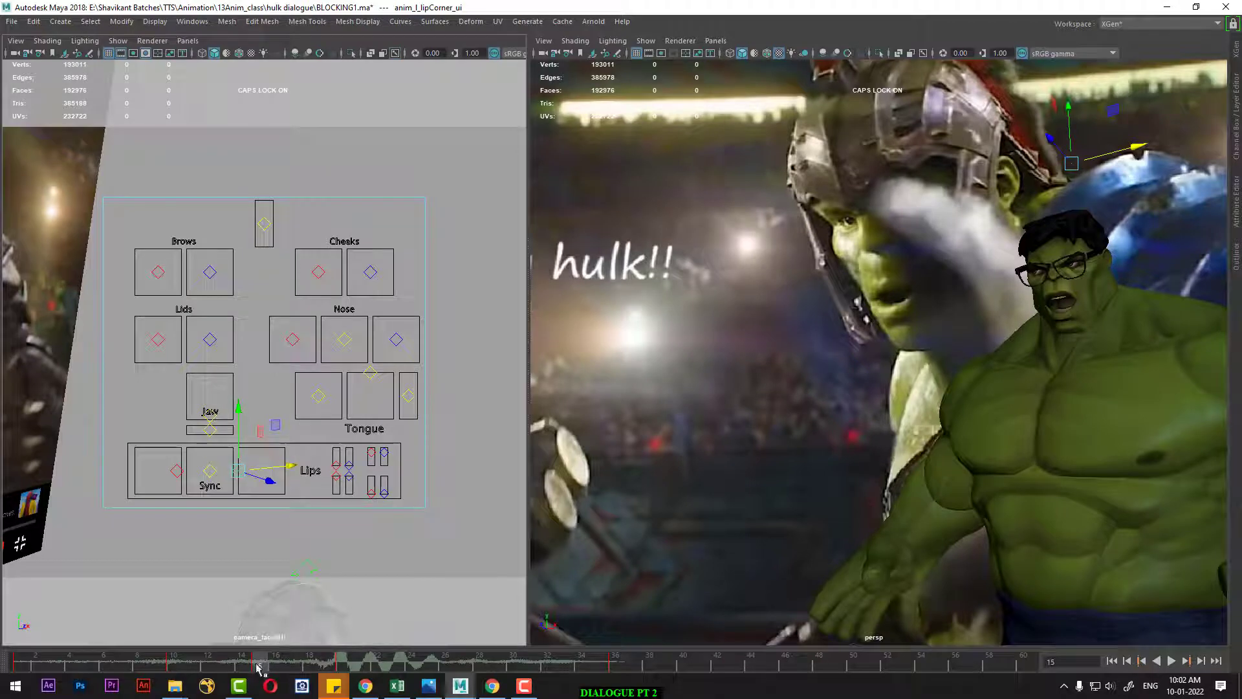
Step: Raise the jaw control and play back to check its motion
{"action": "left_click", "coordinate": [210, 414]}
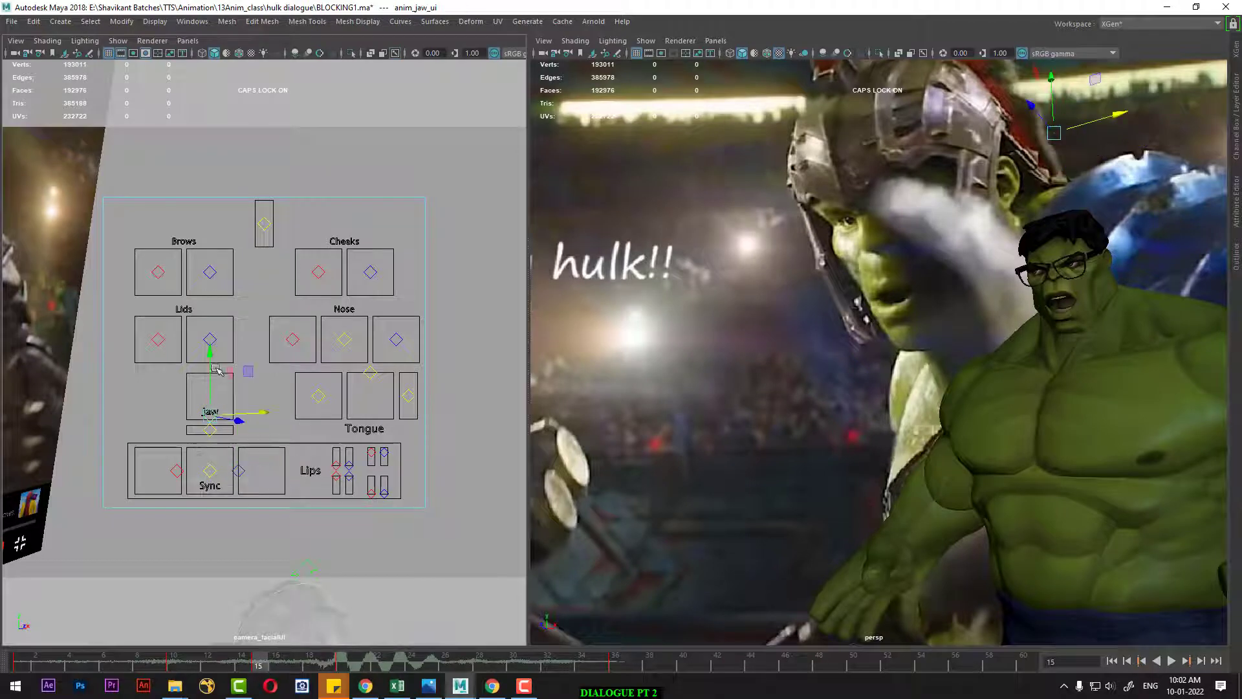
{"action": "left_click_drag", "start_coordinate": [210, 410], "coordinate": [198, 344]}
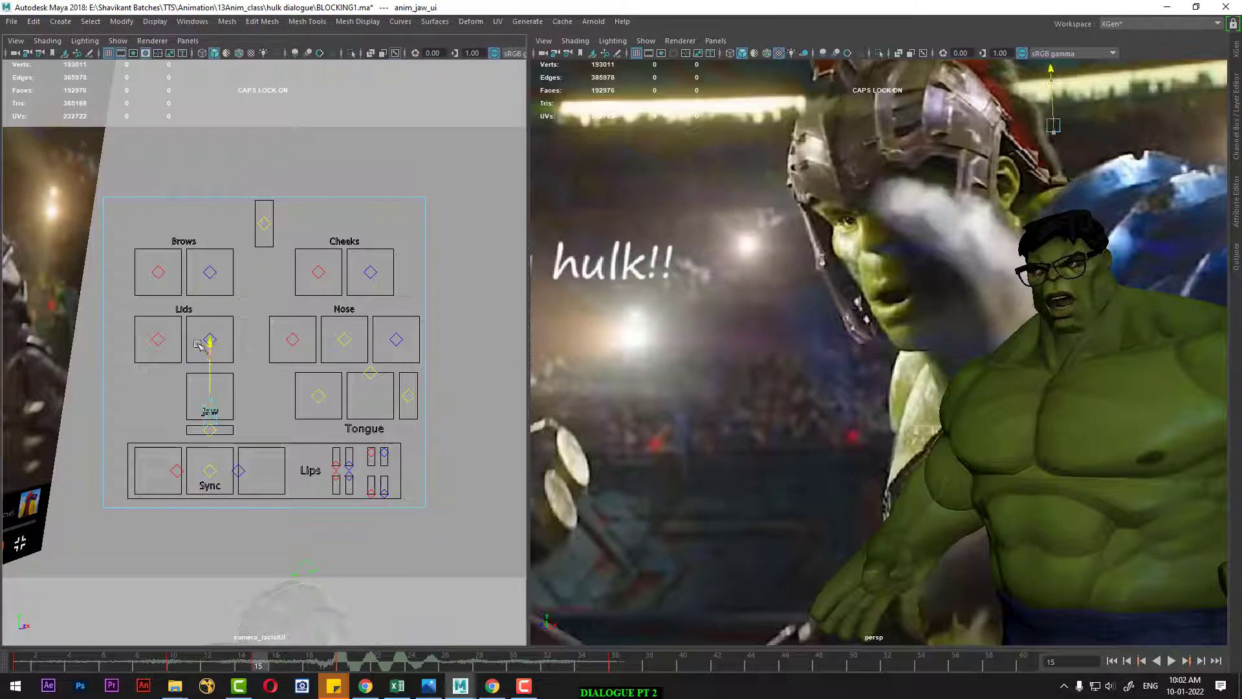
{"action": "key", "text": "alt+v"}
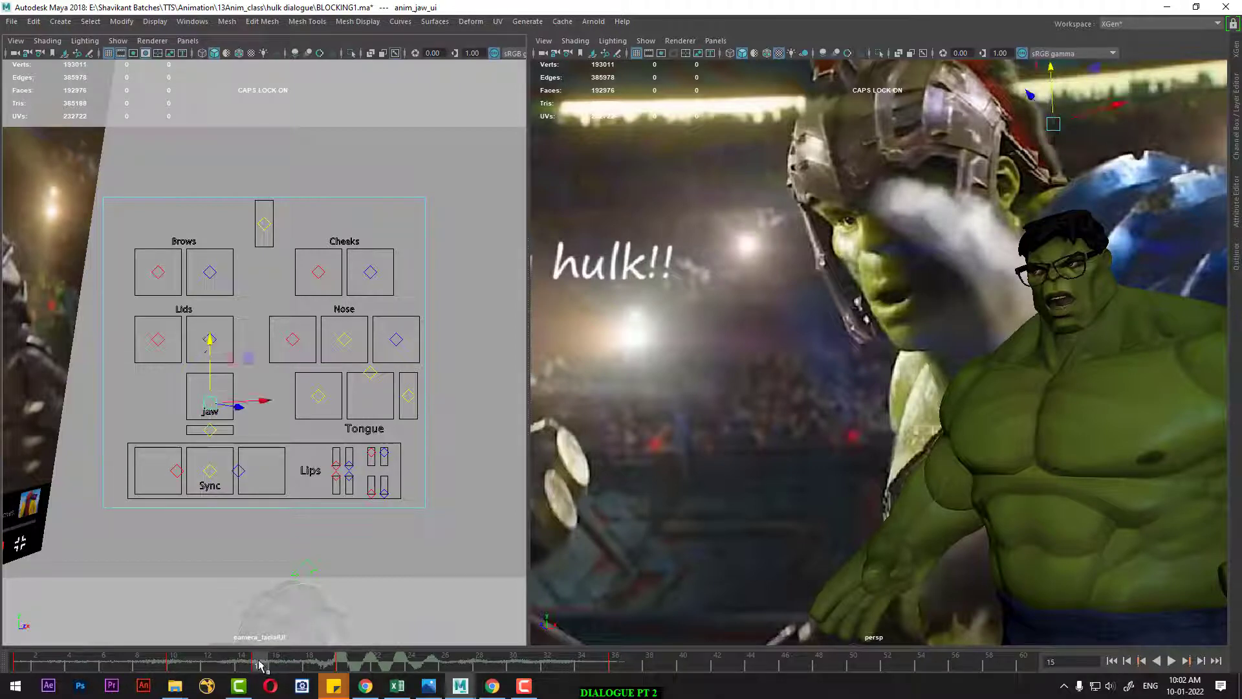
{"action": "key", "text": "Escape"}
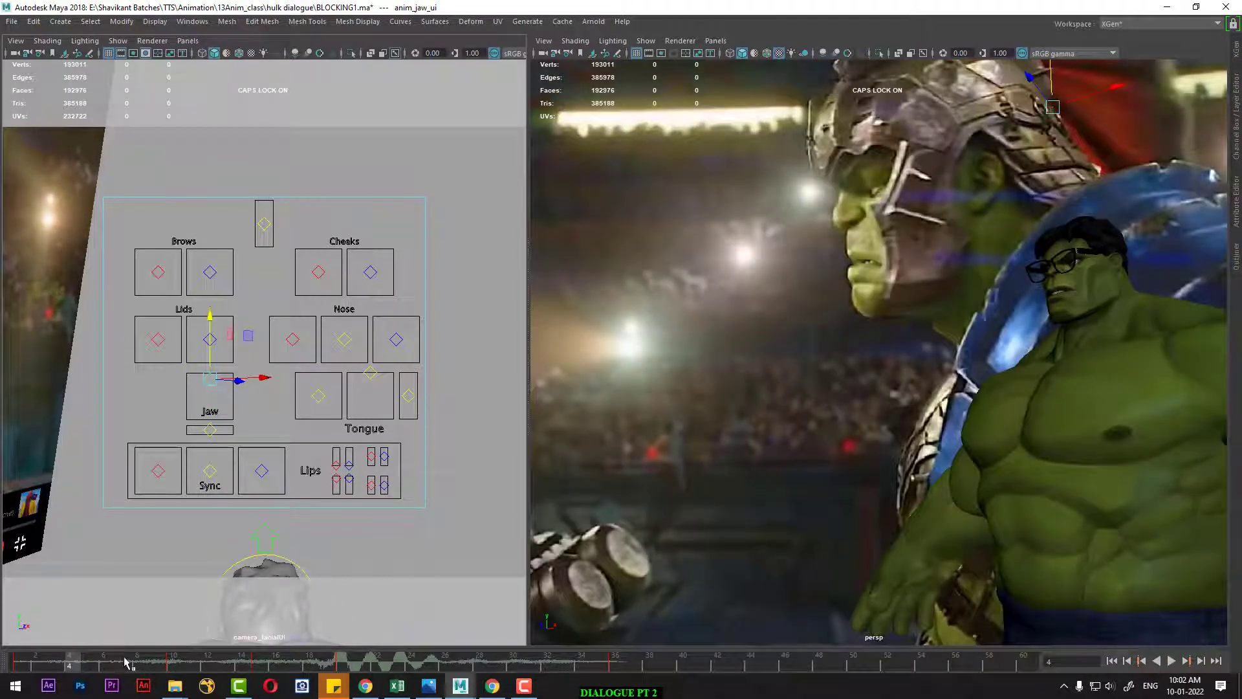
Step: Move to frame 17 and raise the jaw slightly
{"action": "left_click", "coordinate": [258, 661]}
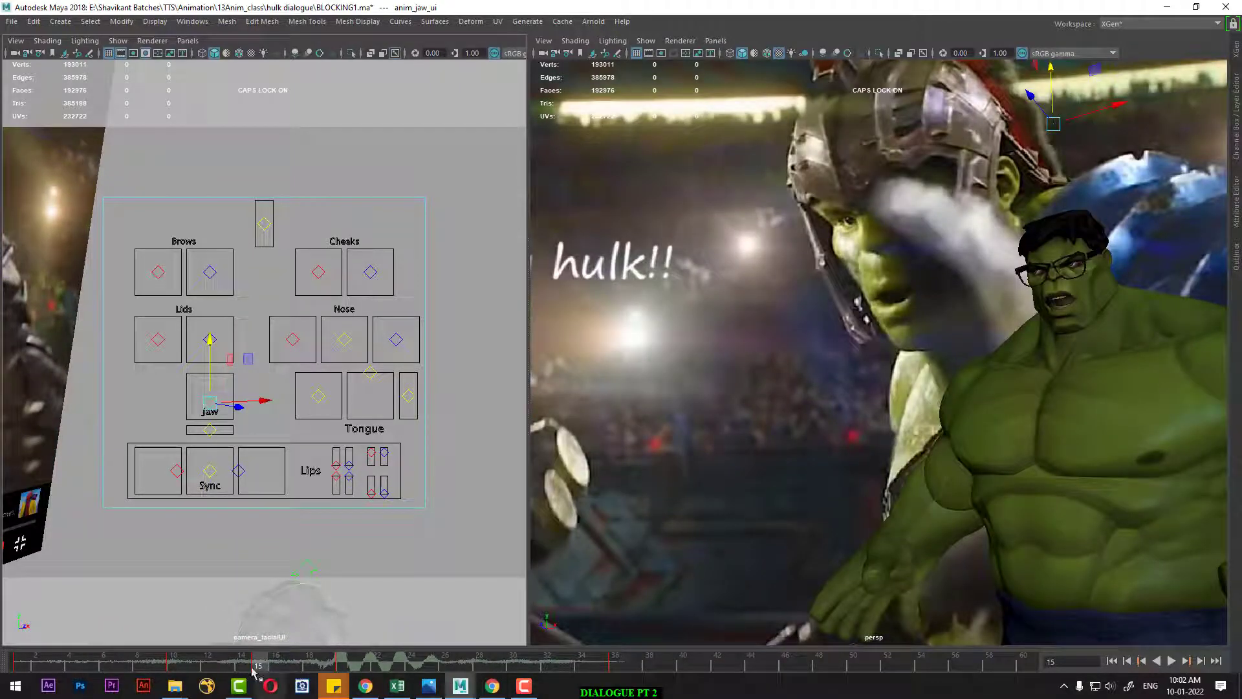
{"action": "left_click", "coordinate": [296, 664]}
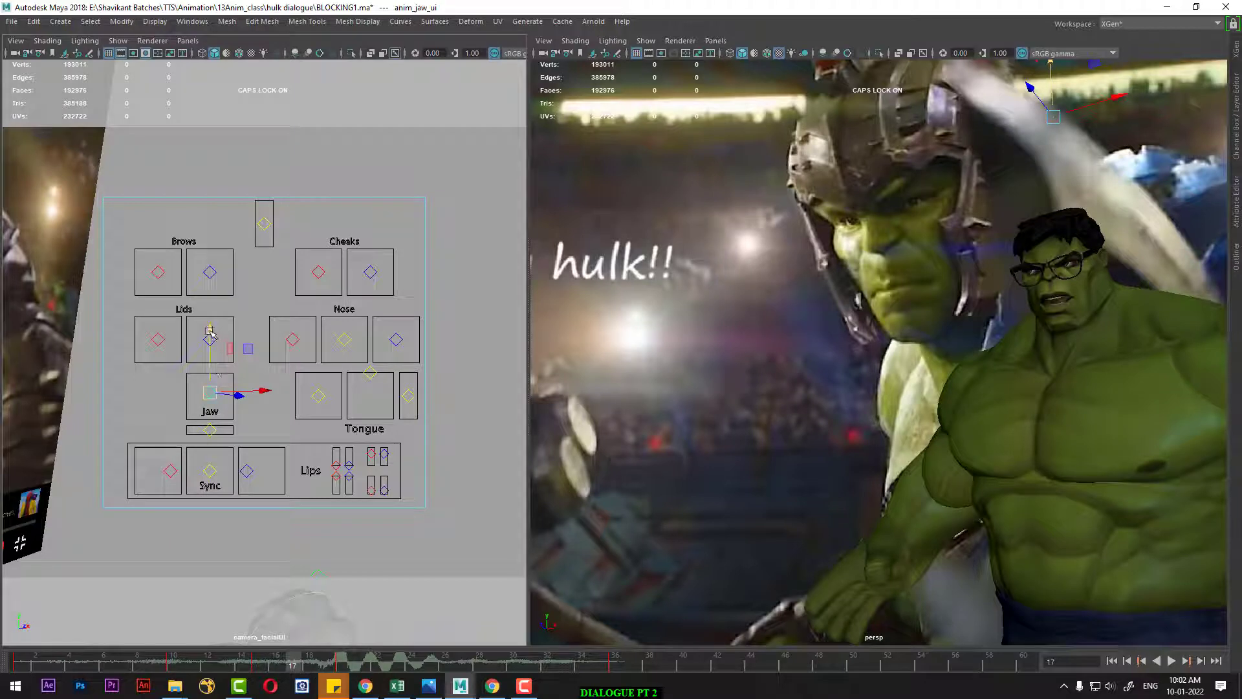
{"action": "left_click_drag", "start_coordinate": [207, 330], "coordinate": [207, 321]}
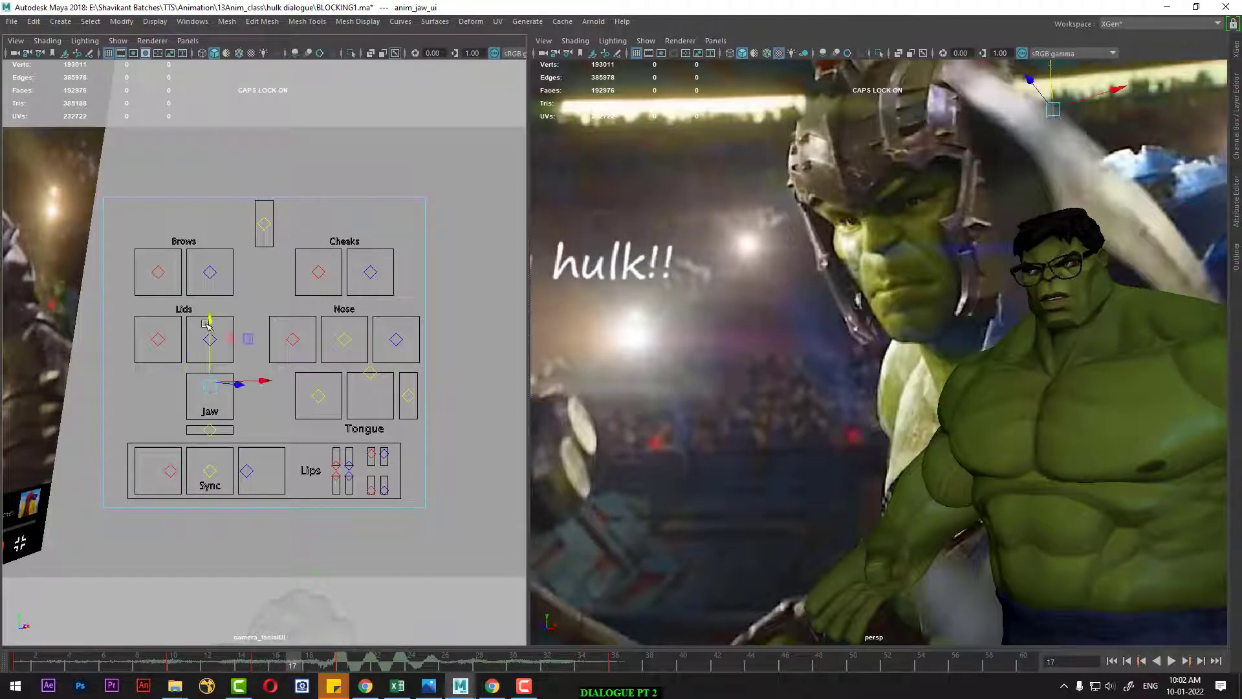
{"action": "left_click", "coordinate": [338, 461]}
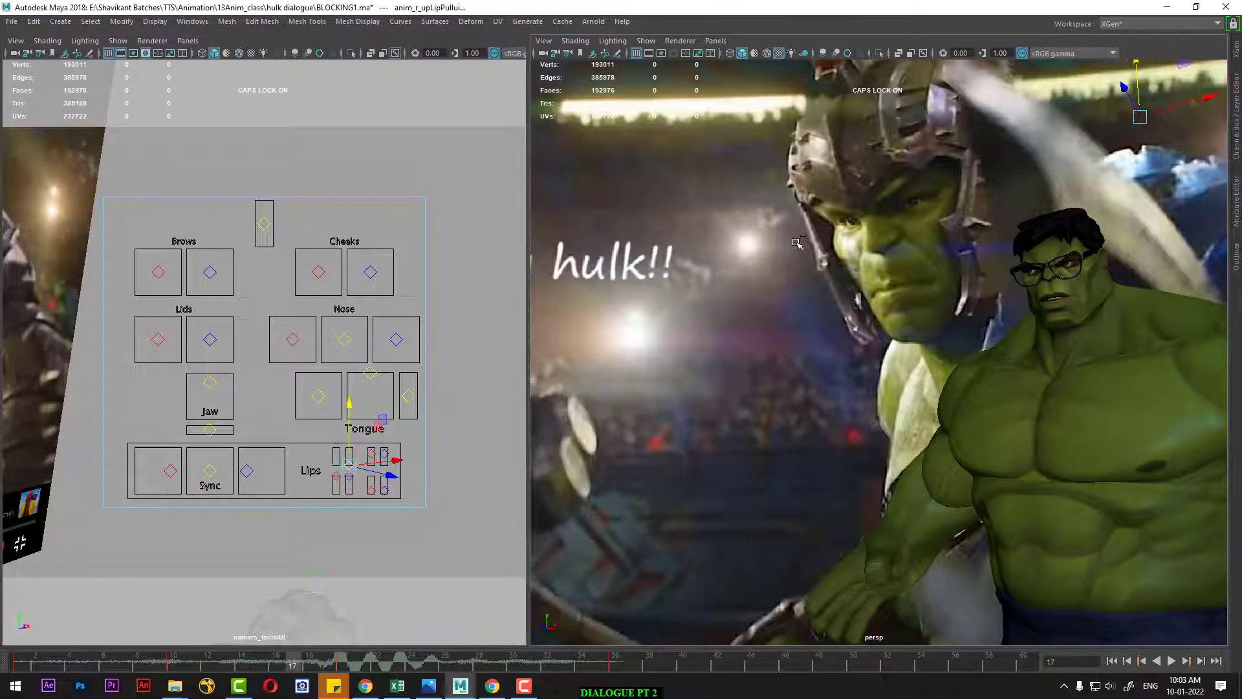
Step: Show the Channel Box from the hotbox and clear the selection
{"action": "key", "text": "space"}
{"action": "left_click", "coordinate": [705, 325]}
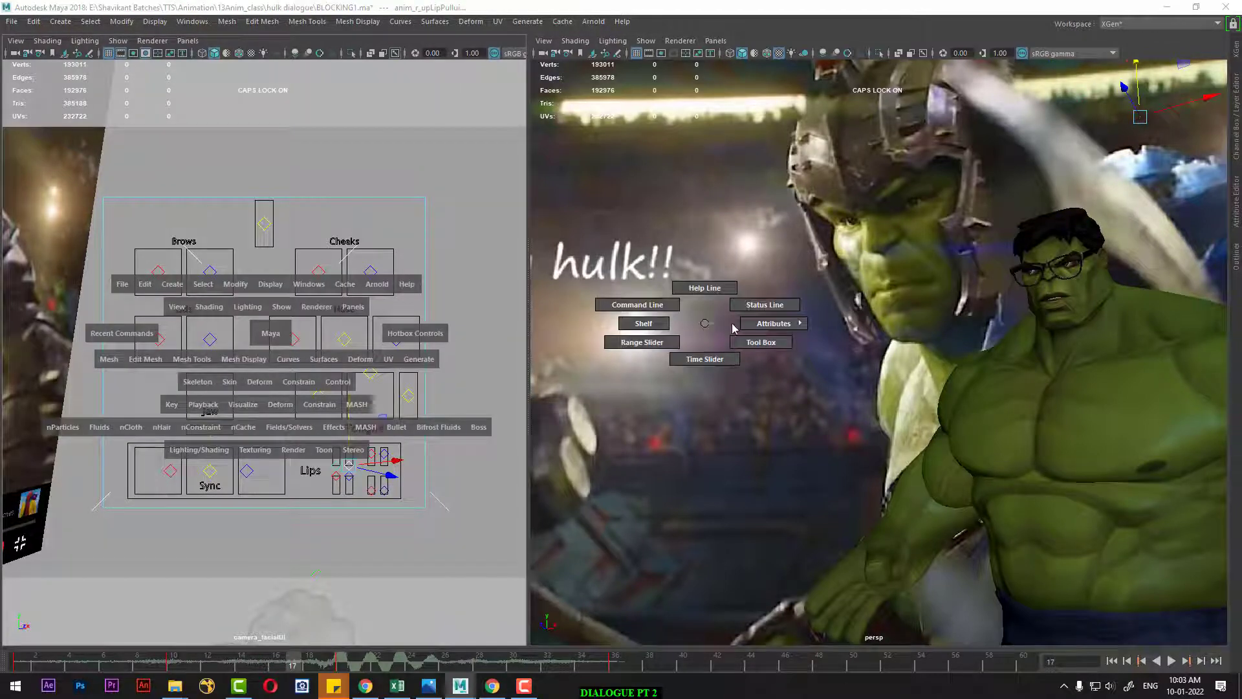
{"action": "left_click_drag", "start_coordinate": [733, 328], "coordinate": [823, 324]}
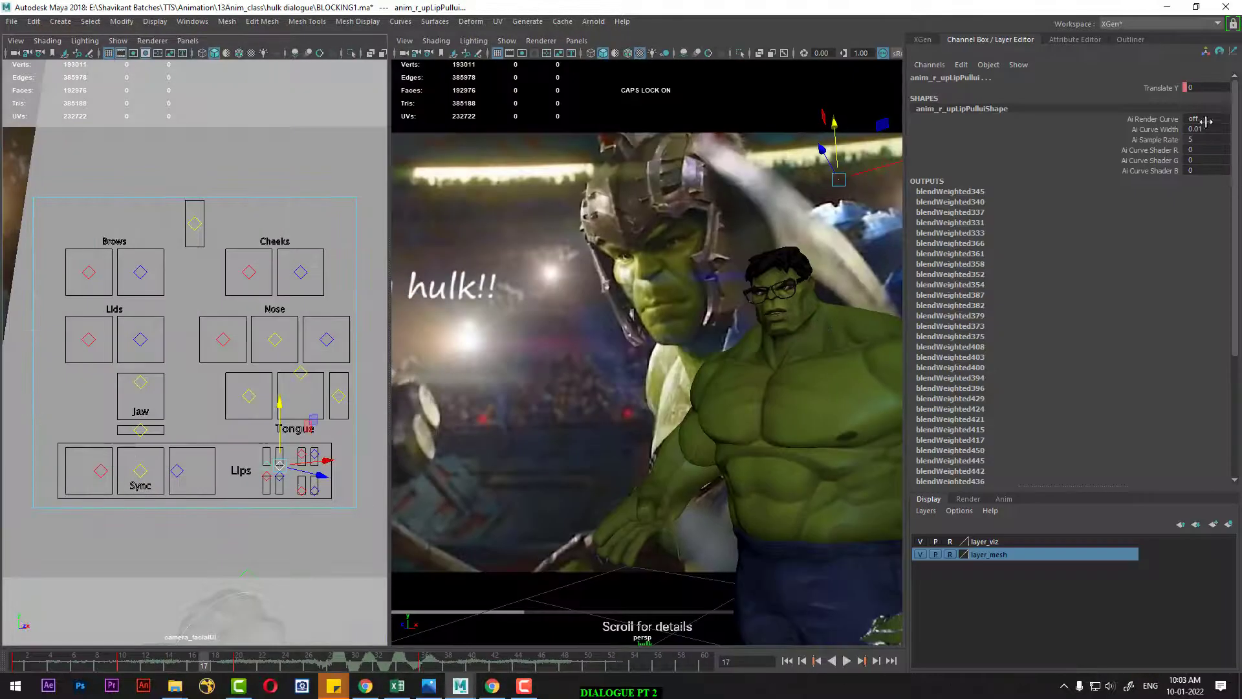
{"action": "left_click", "coordinate": [266, 462]}
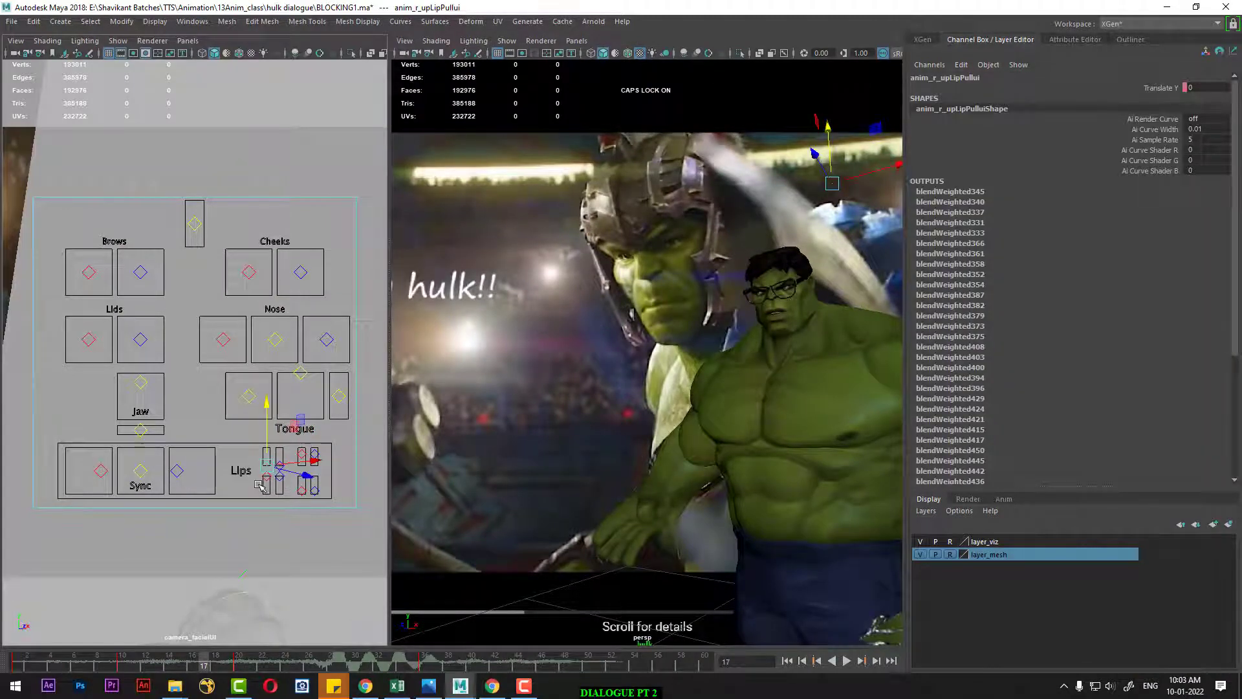
Step: Set Translate X to 0 on both the left and right lip-corner controls
{"action": "left_click", "coordinate": [281, 489]}
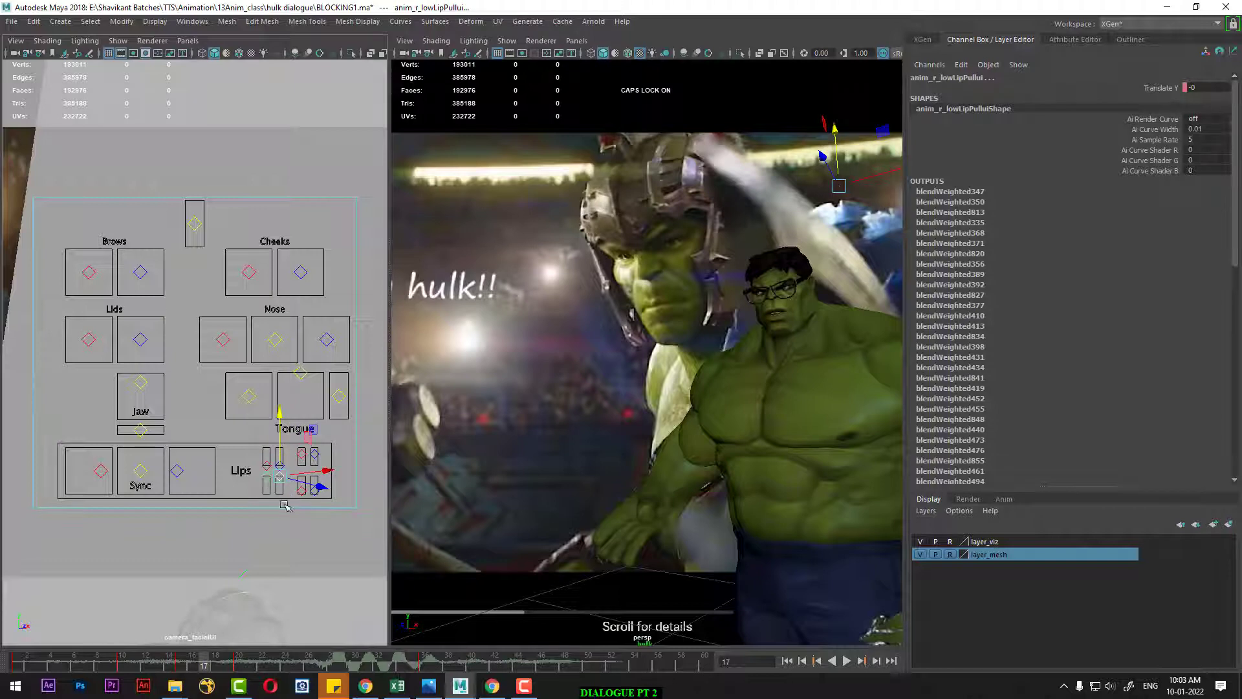
{"action": "left_click", "coordinate": [180, 470]}
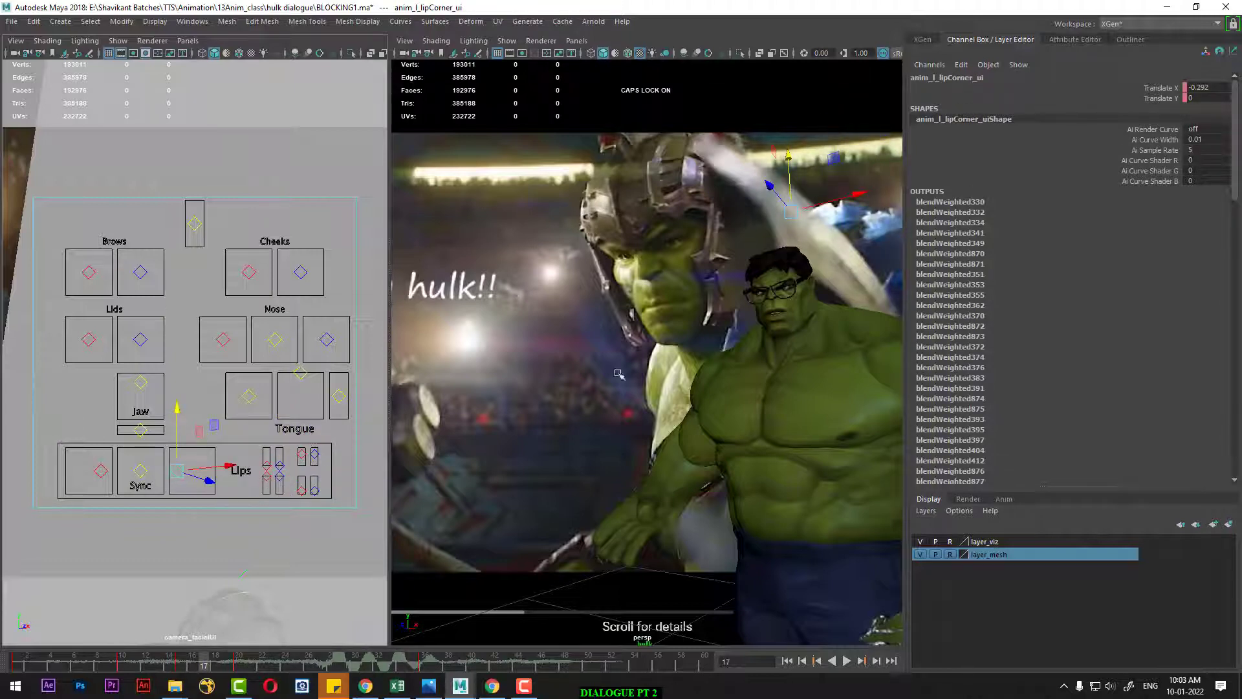
{"action": "double_click", "coordinate": [1208, 86]}
{"action": "type", "text": "0"}
{"action": "key", "text": "Return"}
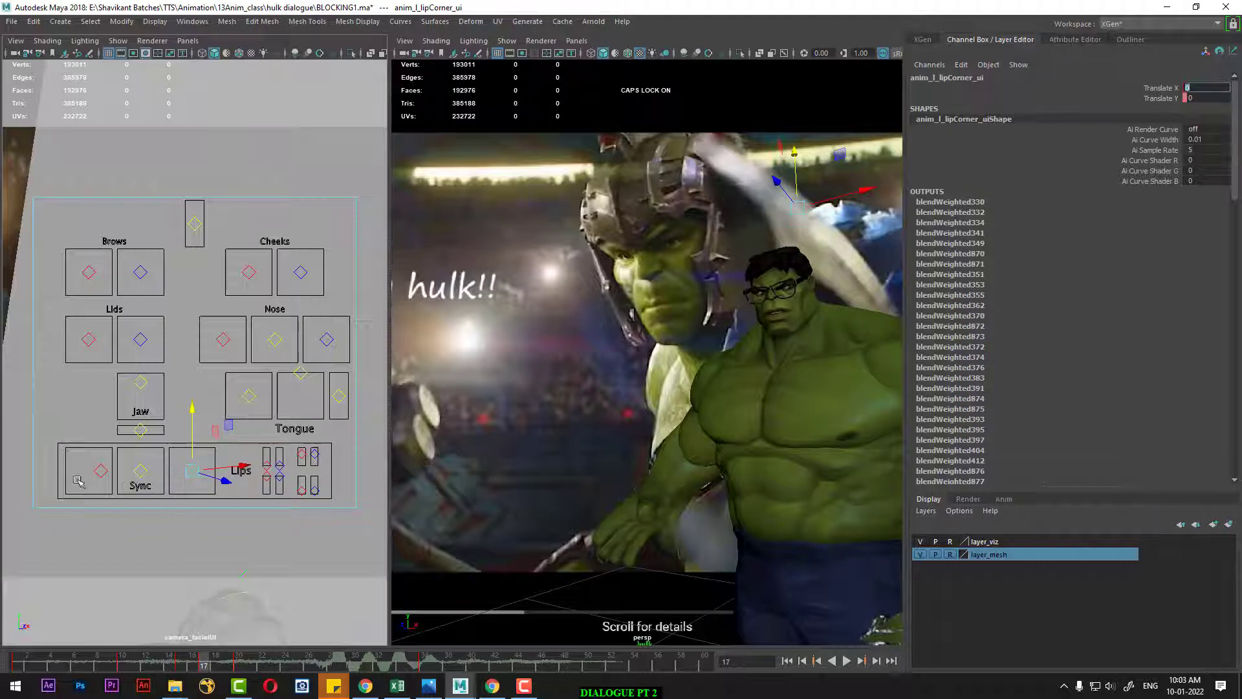
{"action": "left_click", "coordinate": [97, 471]}
{"action": "double_click", "coordinate": [1208, 88]}
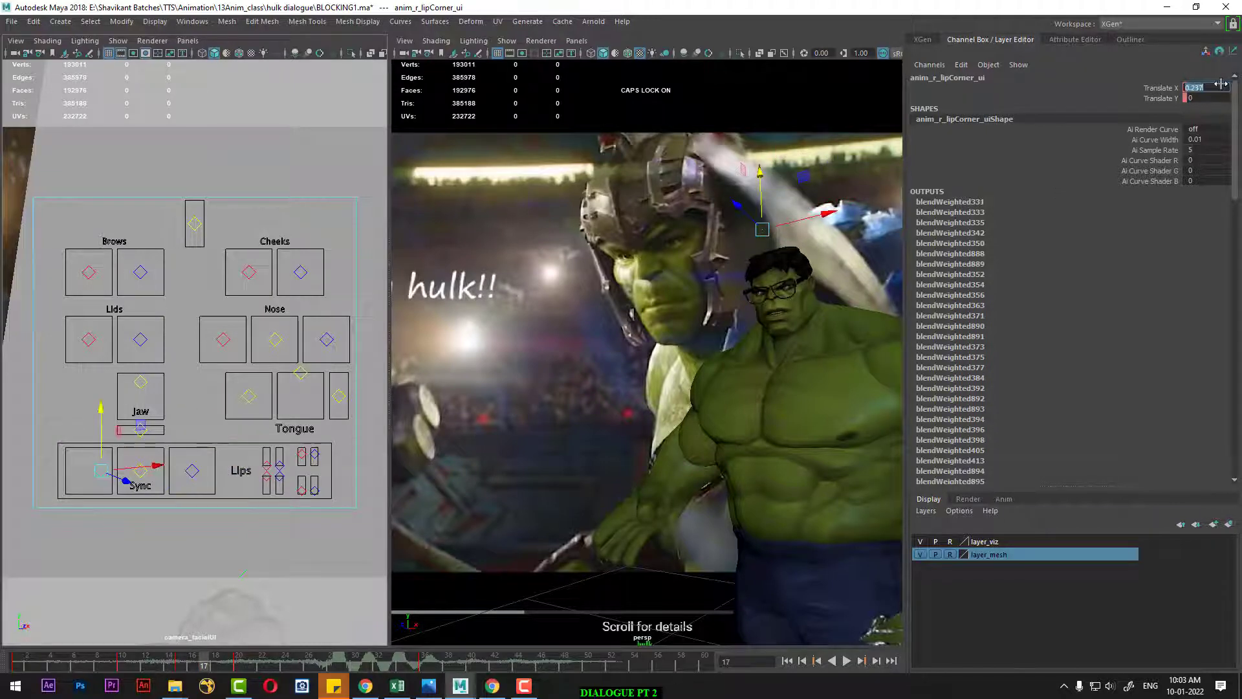
{"action": "type", "text": "0"}
{"action": "key", "text": "Return"}
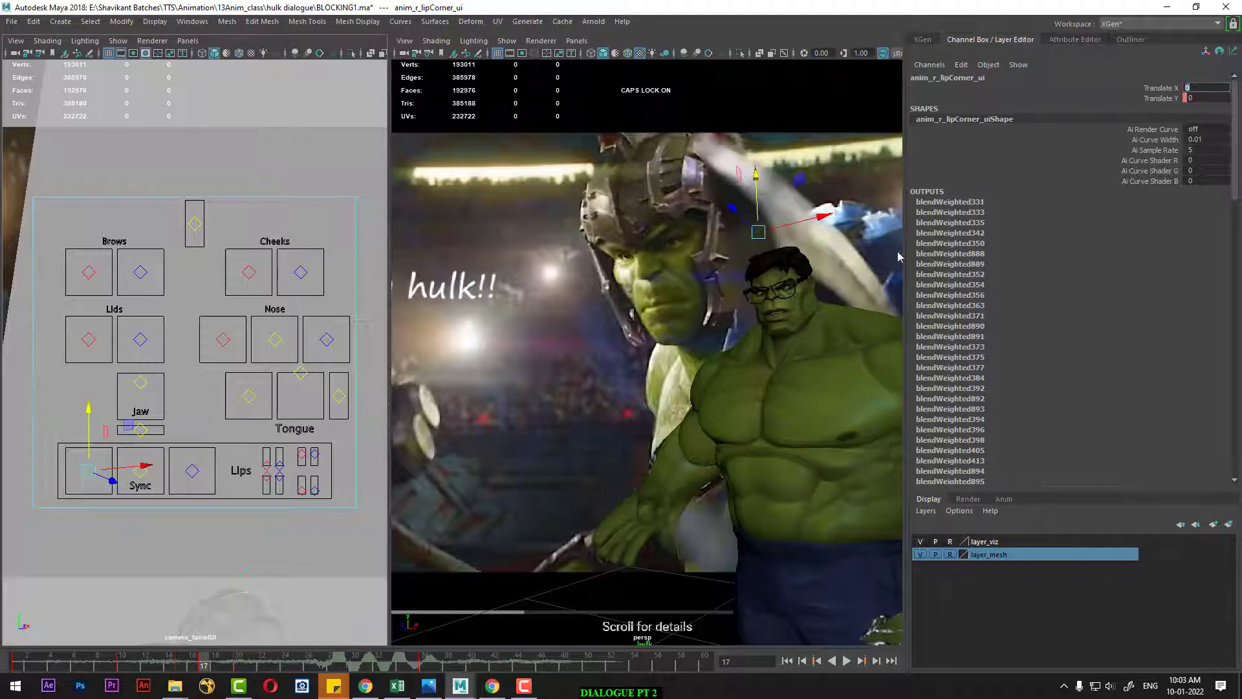
Step: Return the jaw to 0, tweak the right lip pulls, and undo the upper lip-curl move
{"action": "left_click", "coordinate": [144, 386]}
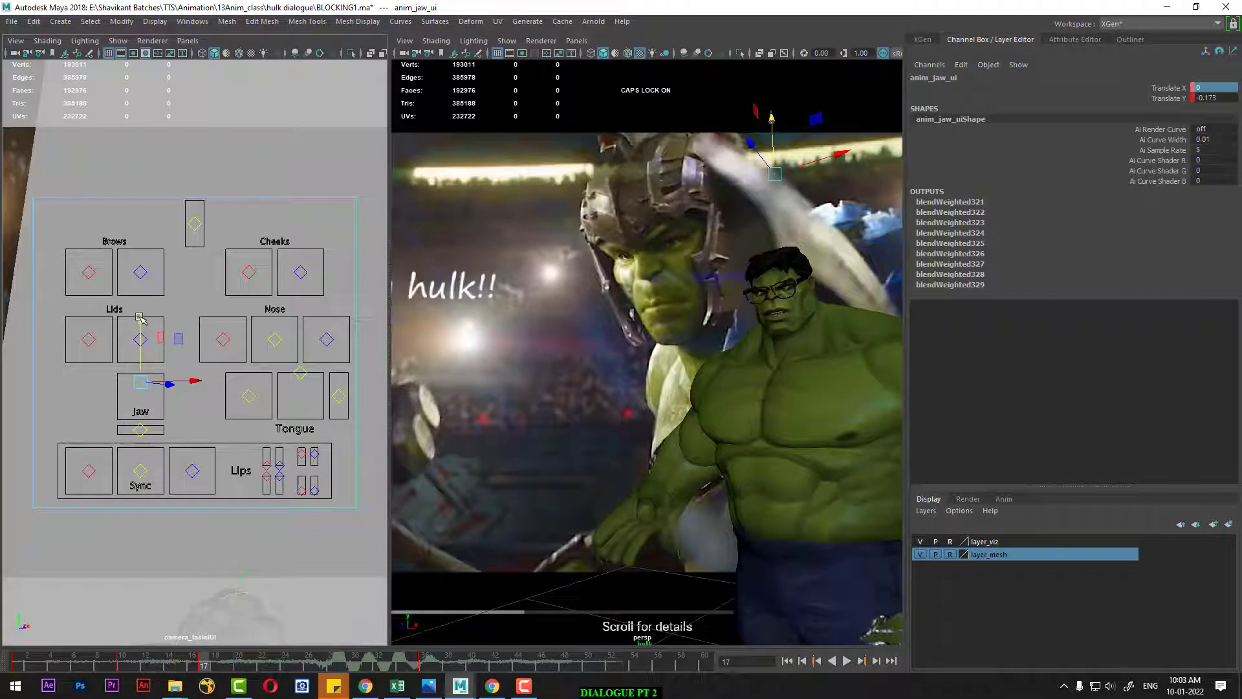
{"action": "left_click_drag", "start_coordinate": [139, 319], "coordinate": [138, 304]}
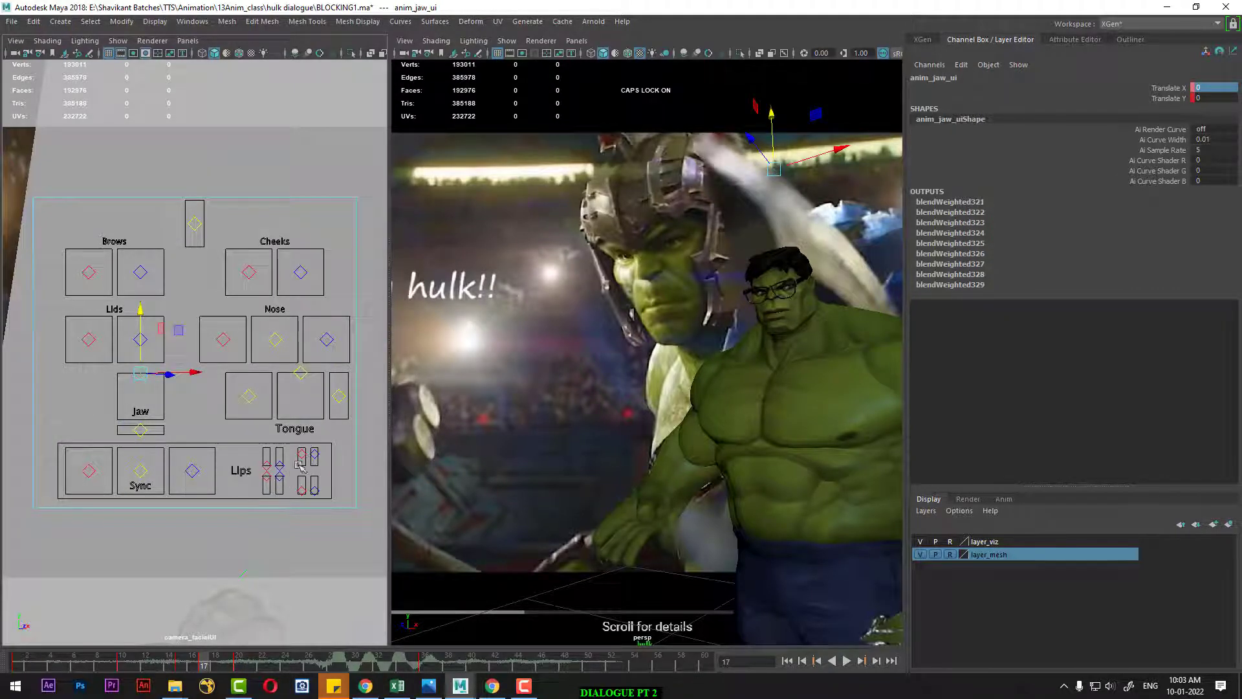
{"action": "mouse_move", "coordinate": [280, 457]}
{"action": "left_mouse_down"}
{"action": "mouse_move", "coordinate": [280, 397]}
{"action": "mouse_move", "coordinate": [287, 515]}
{"action": "mouse_move", "coordinate": [286, 493]}
{"action": "left_mouse_up"}
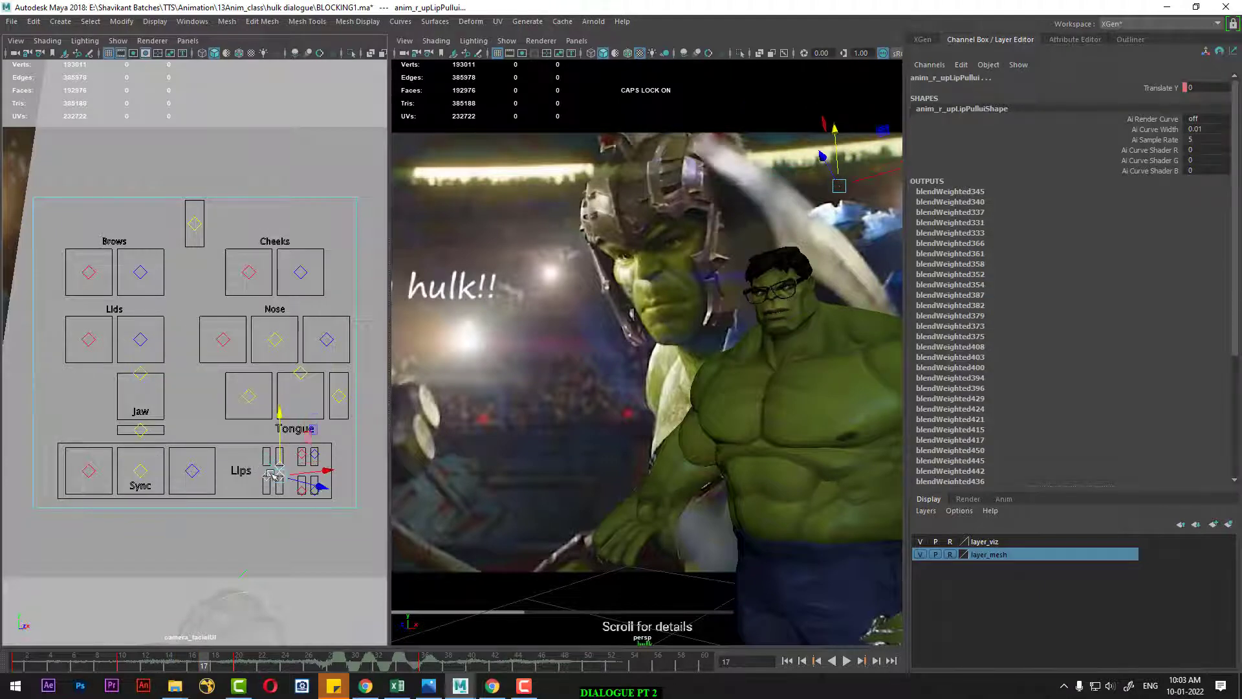
{"action": "left_click", "coordinate": [258, 480]}
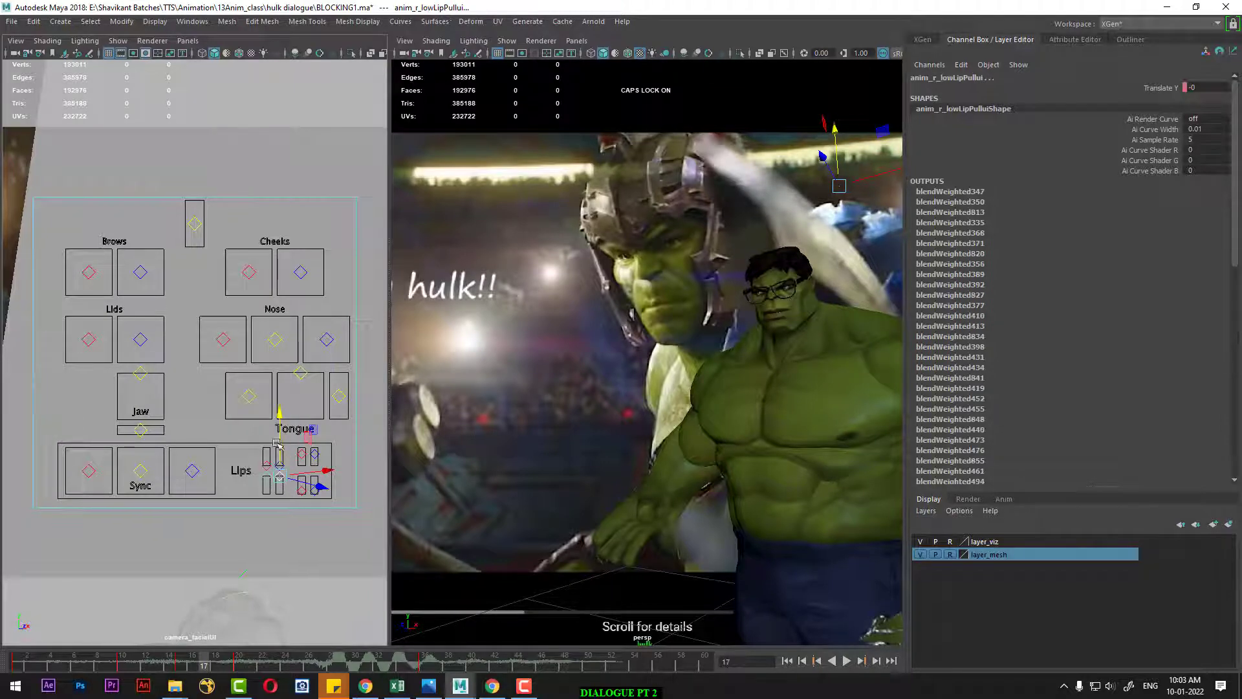
{"action": "left_click_drag", "start_coordinate": [279, 419], "coordinate": [279, 414]}
{"action": "left_click", "coordinate": [315, 457]}
{"action": "left_click_drag", "start_coordinate": [315, 457], "coordinate": [316, 398]}
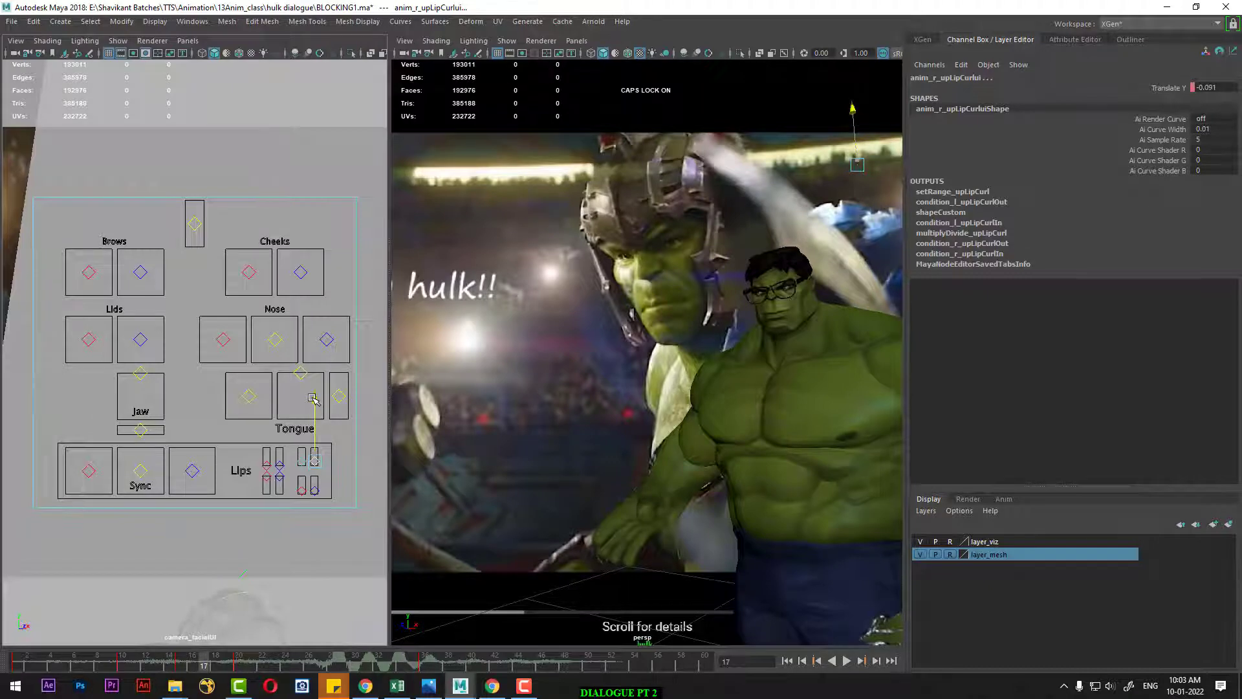
{"action": "key", "text": "ctrl+z"}
Step: Rewind to the start and play the 'hulk!!' reference clip, stopping and restarting playback
{"action": "left_click", "coordinate": [26, 664]}
{"action": "key", "text": "alt+v"}
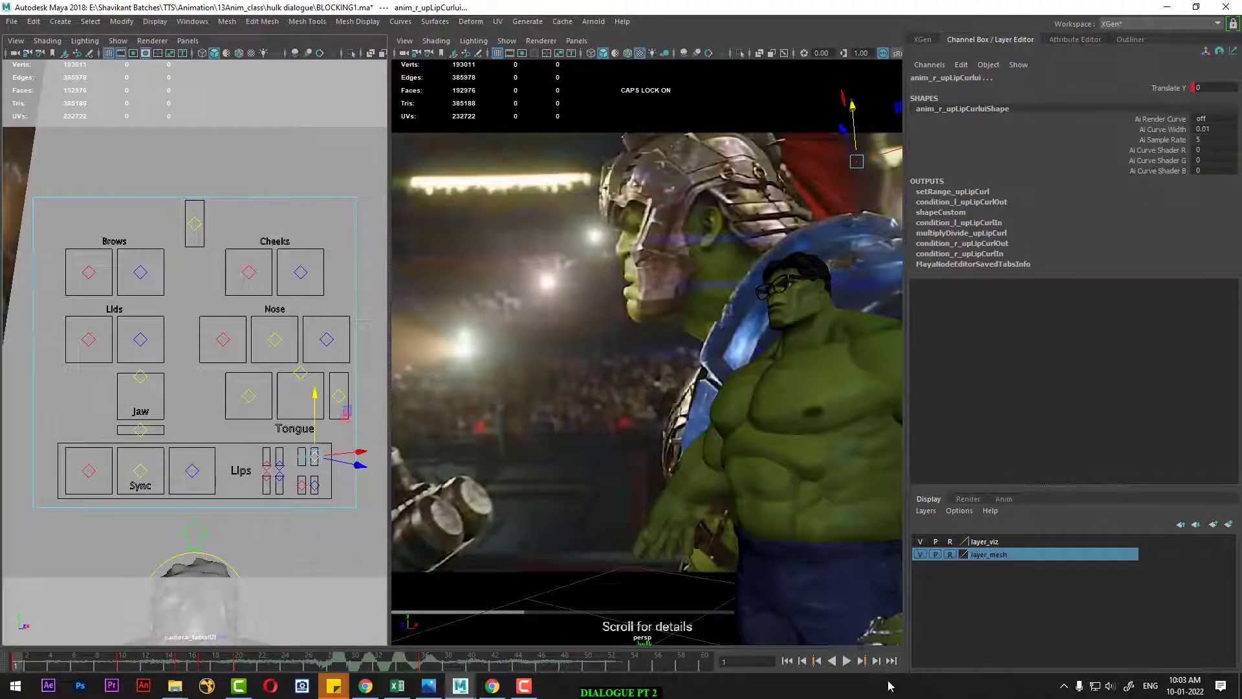
{"action": "left_click", "coordinate": [847, 661]}
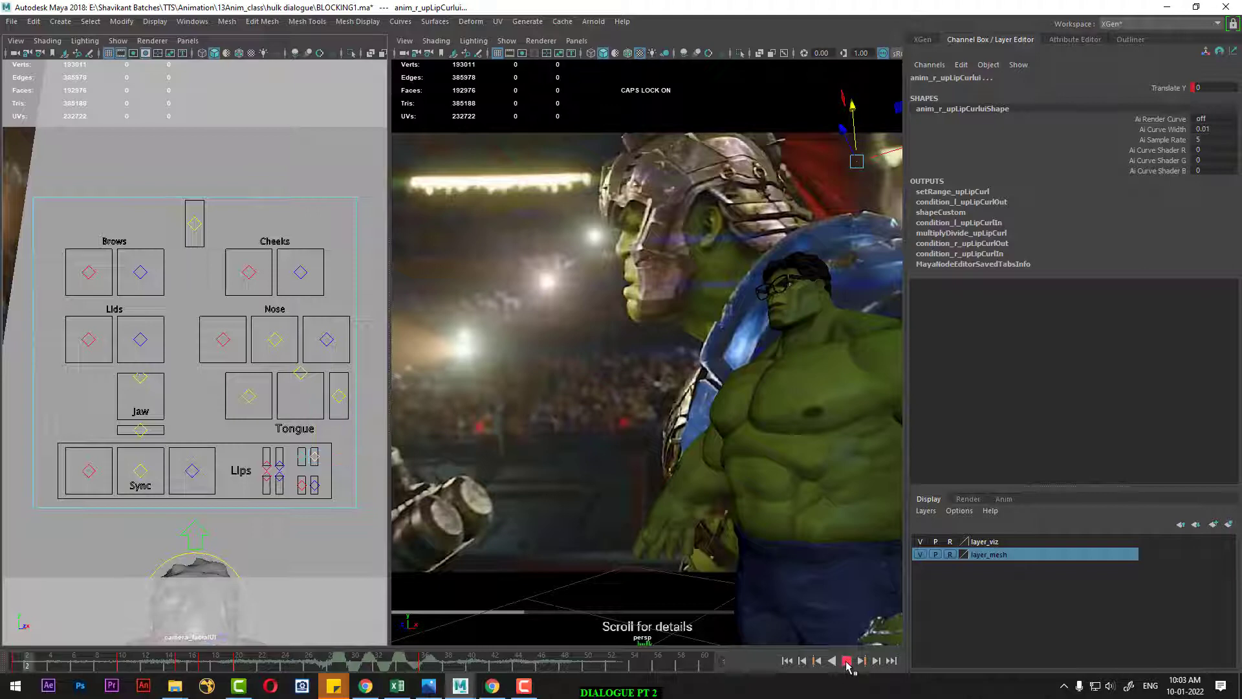
{"action": "left_click", "coordinate": [802, 543]}
{"action": "key", "text": "alt+v"}
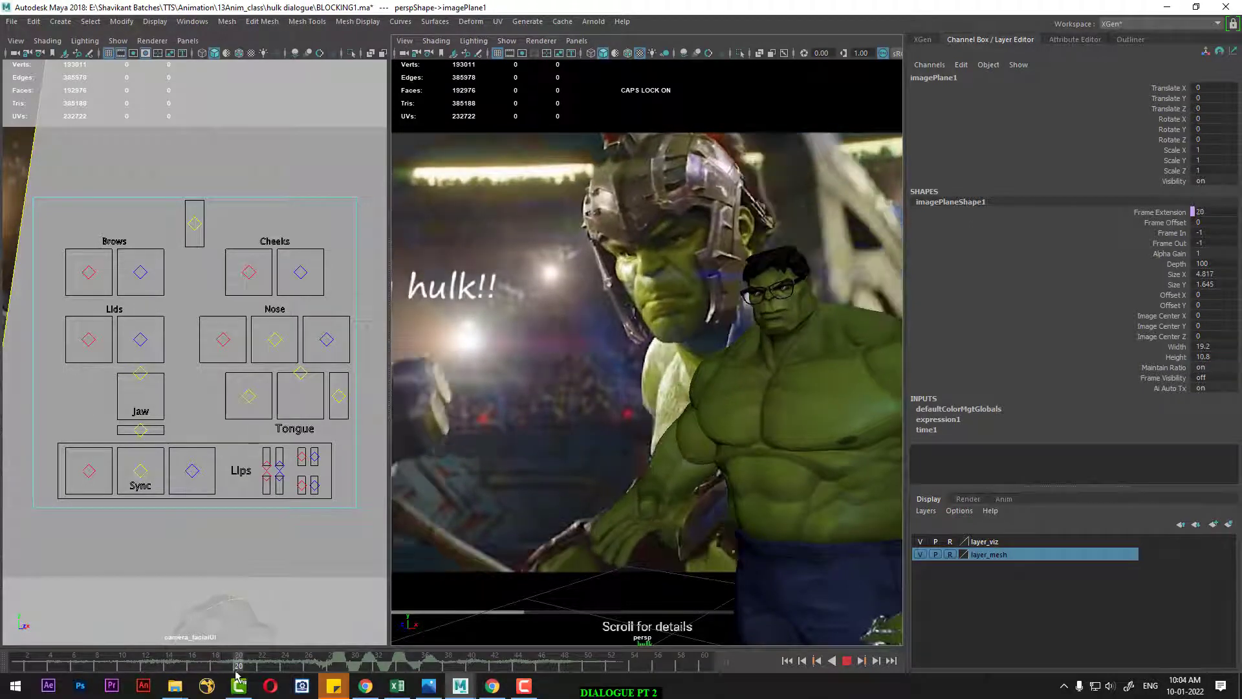
Step: On frame 24, drag anim_jaw_ui down and pull anim_r_lowLipPullui to about -0.077
{"action": "left_click", "coordinate": [282, 667]}
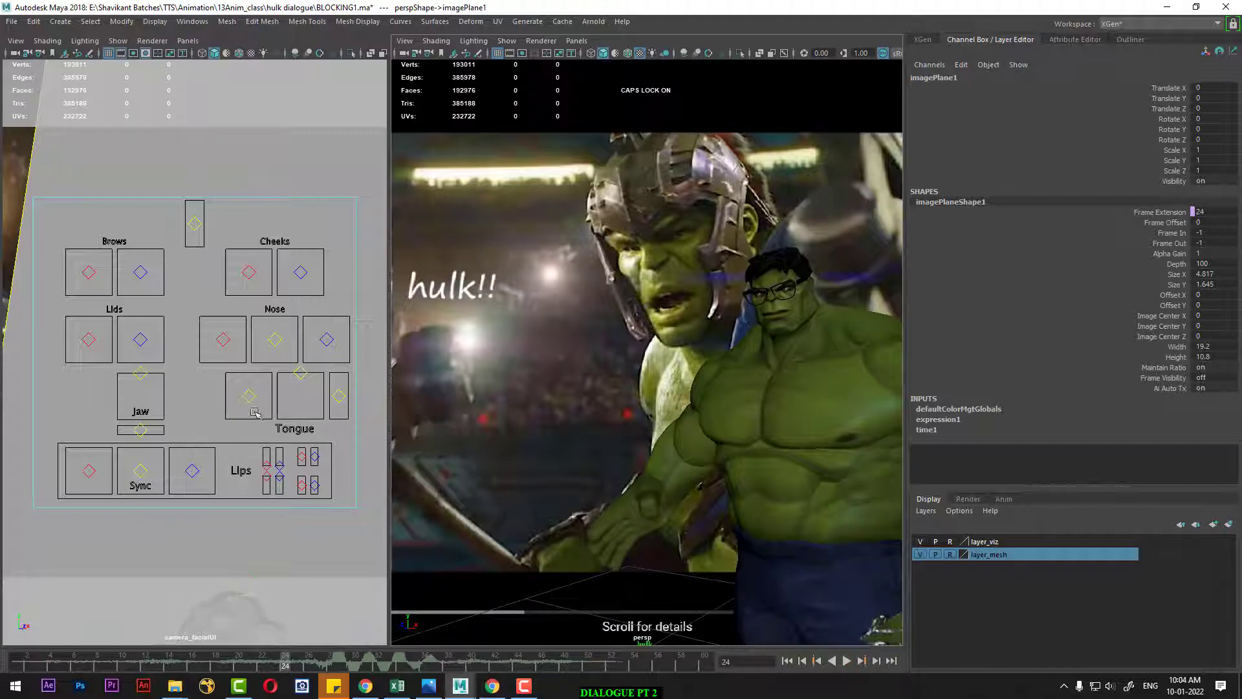
{"action": "left_click", "coordinate": [141, 373]}
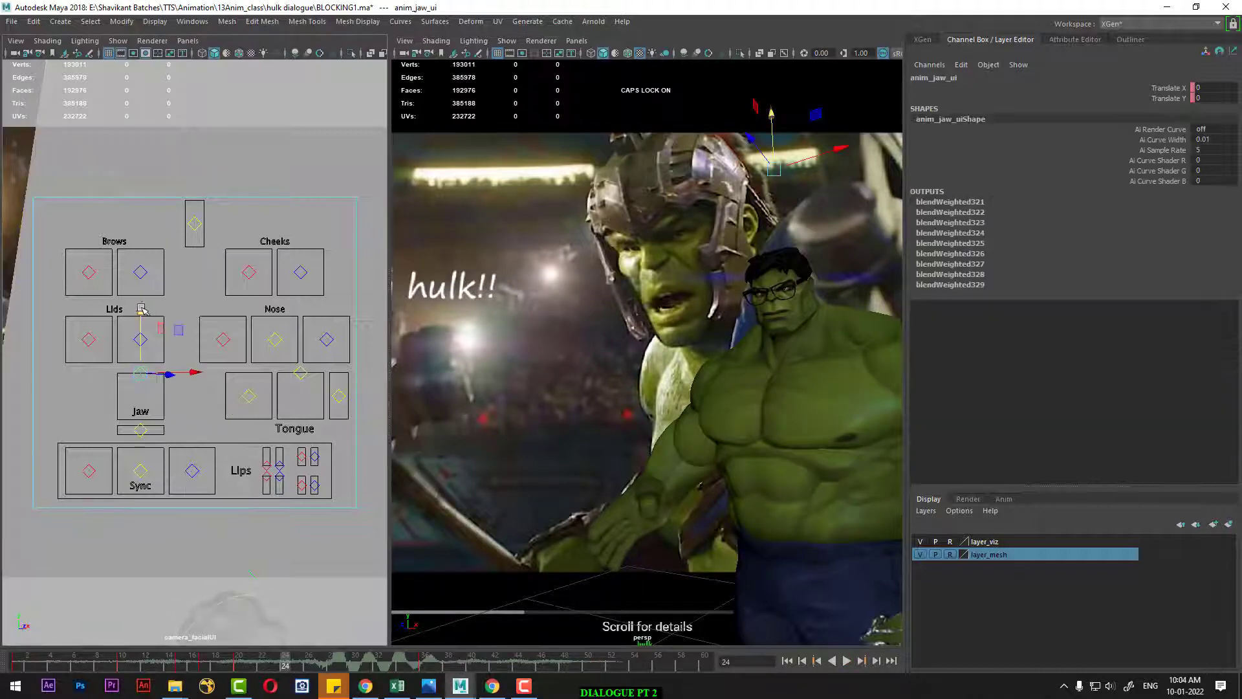
{"action": "left_click_drag", "start_coordinate": [137, 309], "coordinate": [139, 346]}
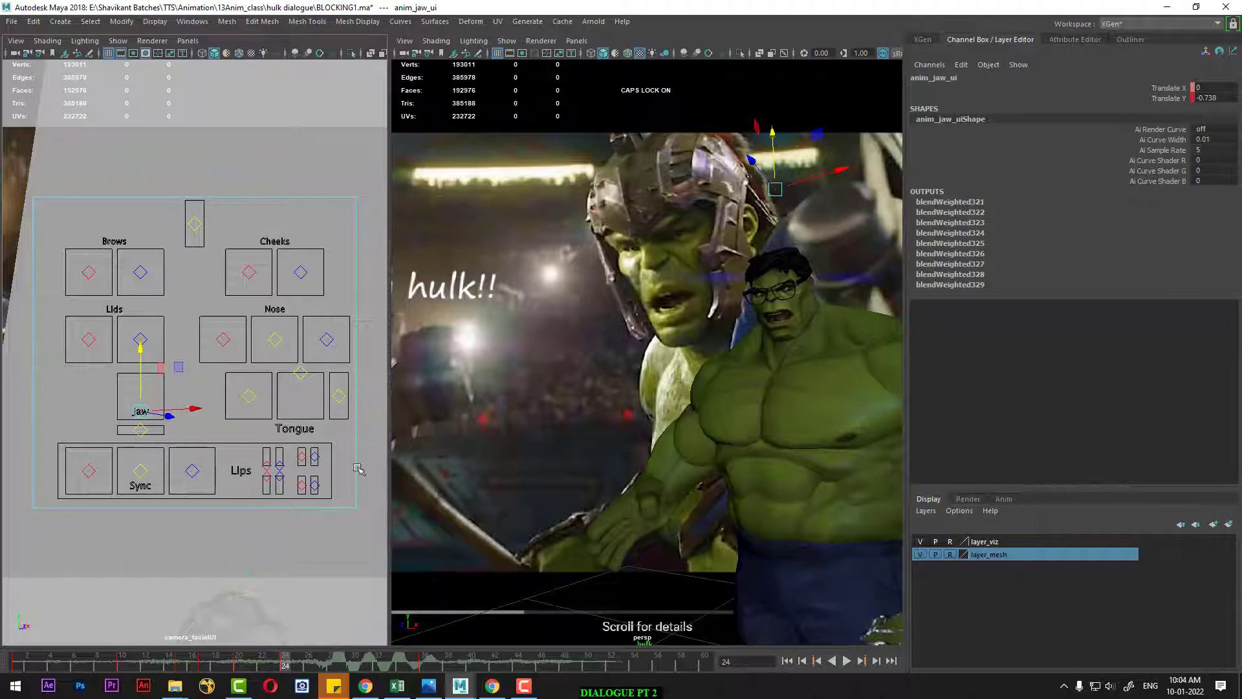
{"action": "left_click", "coordinate": [283, 485]}
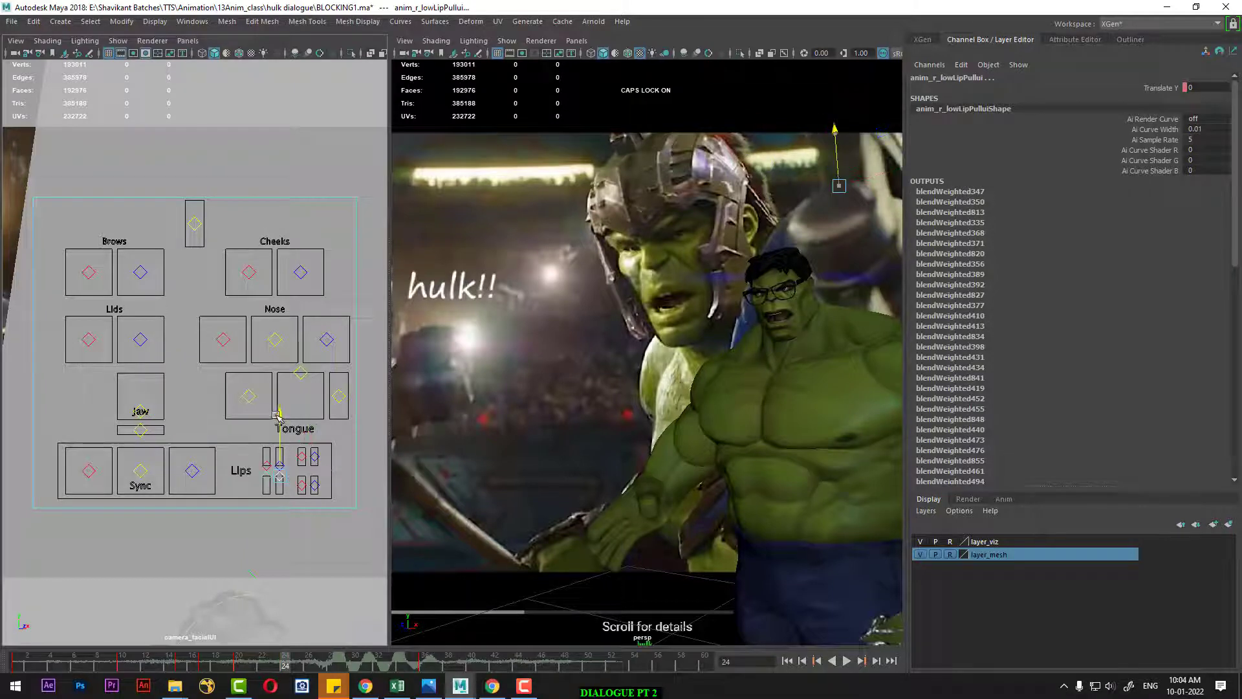
{"action": "left_click_drag", "start_coordinate": [278, 415], "coordinate": [277, 419]}
{"action": "left_click", "coordinate": [300, 485]}
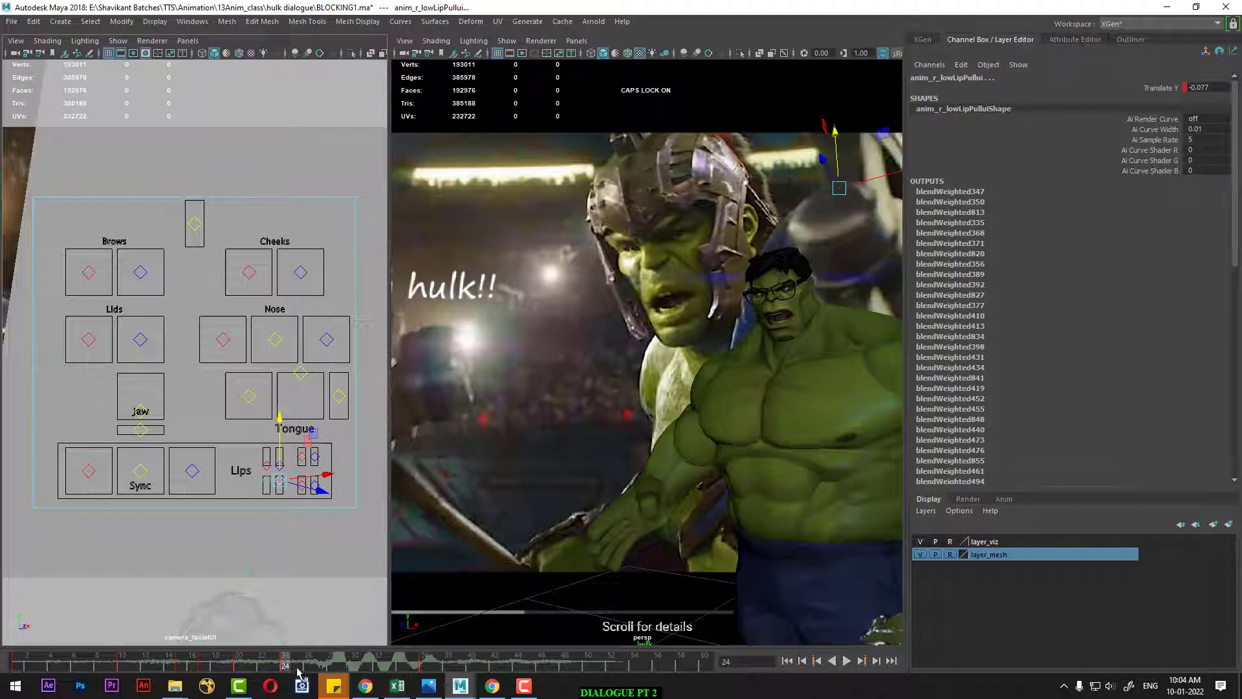
{"action": "mouse_move", "coordinate": [271, 667]}
{"action": "left_mouse_down"}
{"action": "mouse_move", "coordinate": [250, 669]}
{"action": "mouse_move", "coordinate": [341, 669]}
{"action": "mouse_move", "coordinate": [285, 667]}
{"action": "left_mouse_up"}
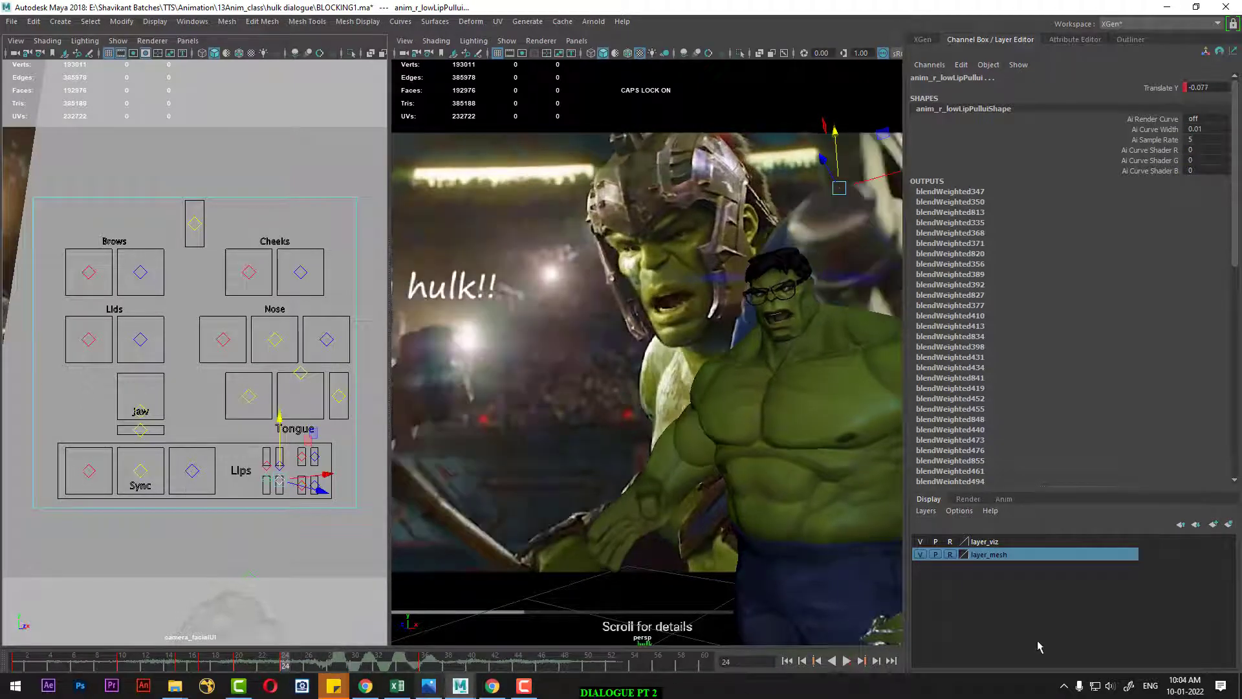
Step: Replay from frame 1, then scrub frames 24–29 and play again to check mouth timing
{"action": "left_click", "coordinate": [697, 598]}
{"action": "left_click", "coordinate": [788, 661]}
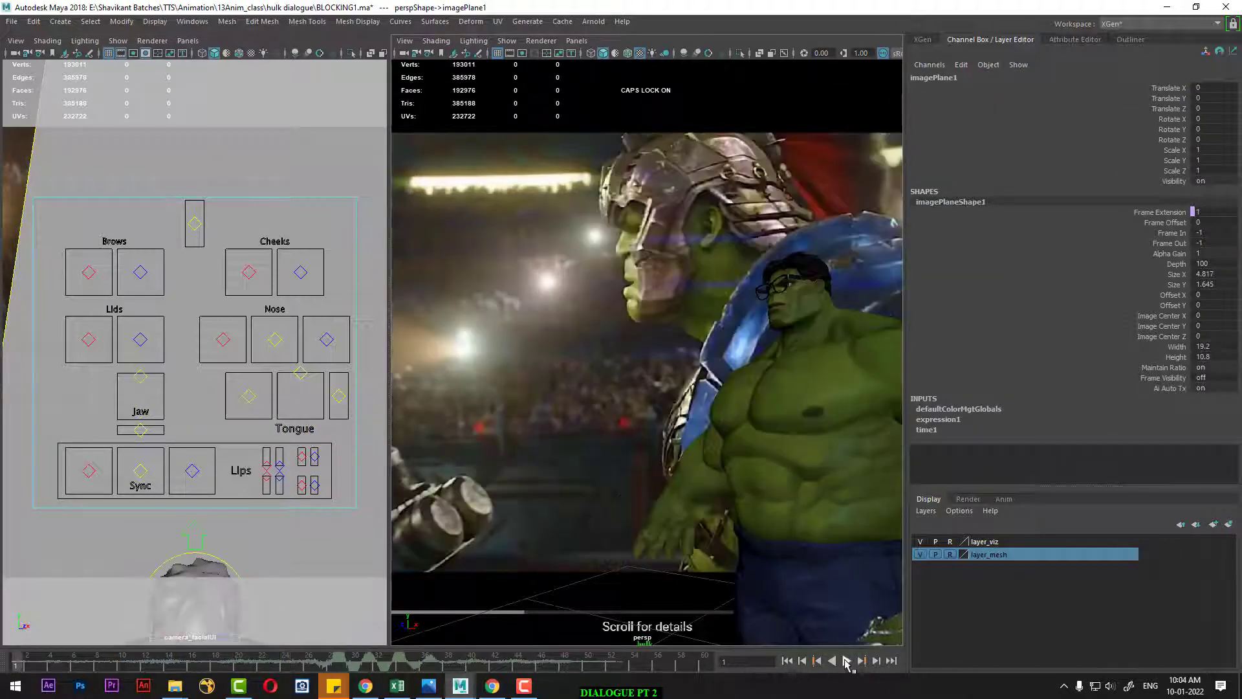
{"action": "left_click", "coordinate": [847, 661]}
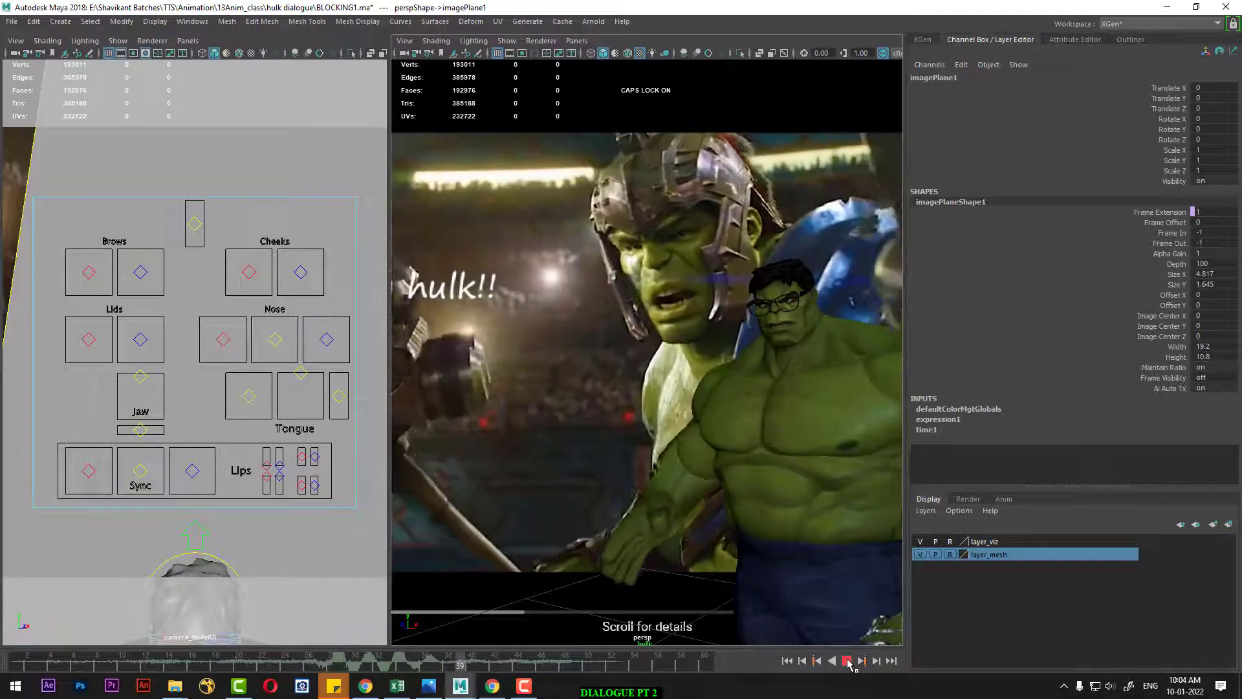
{"action": "left_click", "coordinate": [847, 660]}
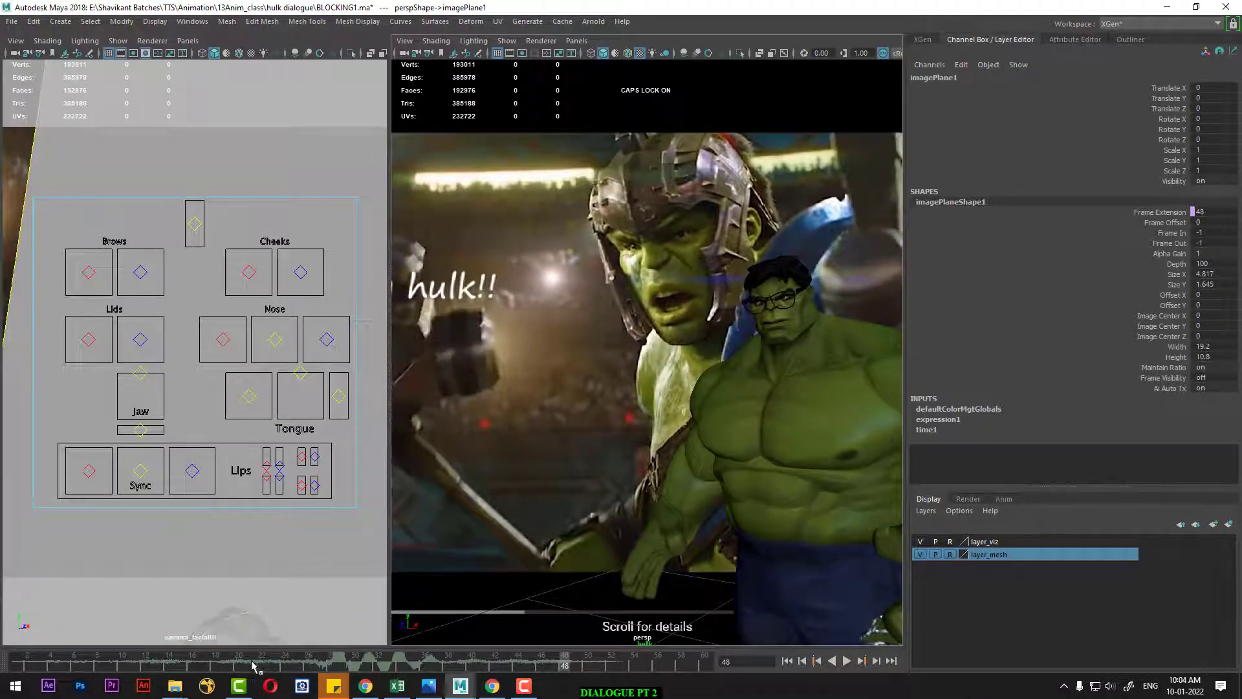
{"action": "mouse_move", "coordinate": [253, 667]}
{"action": "left_mouse_down"}
{"action": "mouse_move", "coordinate": [133, 668]}
{"action": "mouse_move", "coordinate": [282, 679]}
{"action": "left_mouse_up"}
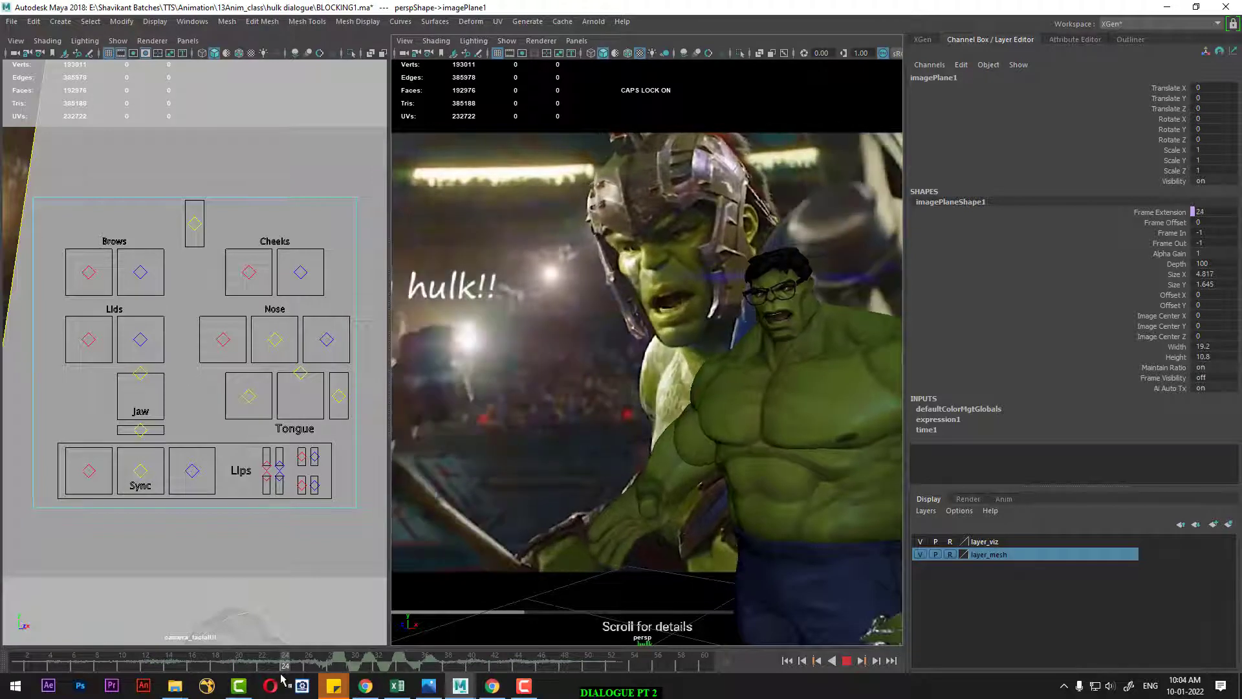
{"action": "left_click_drag", "start_coordinate": [287, 678], "coordinate": [347, 683]}
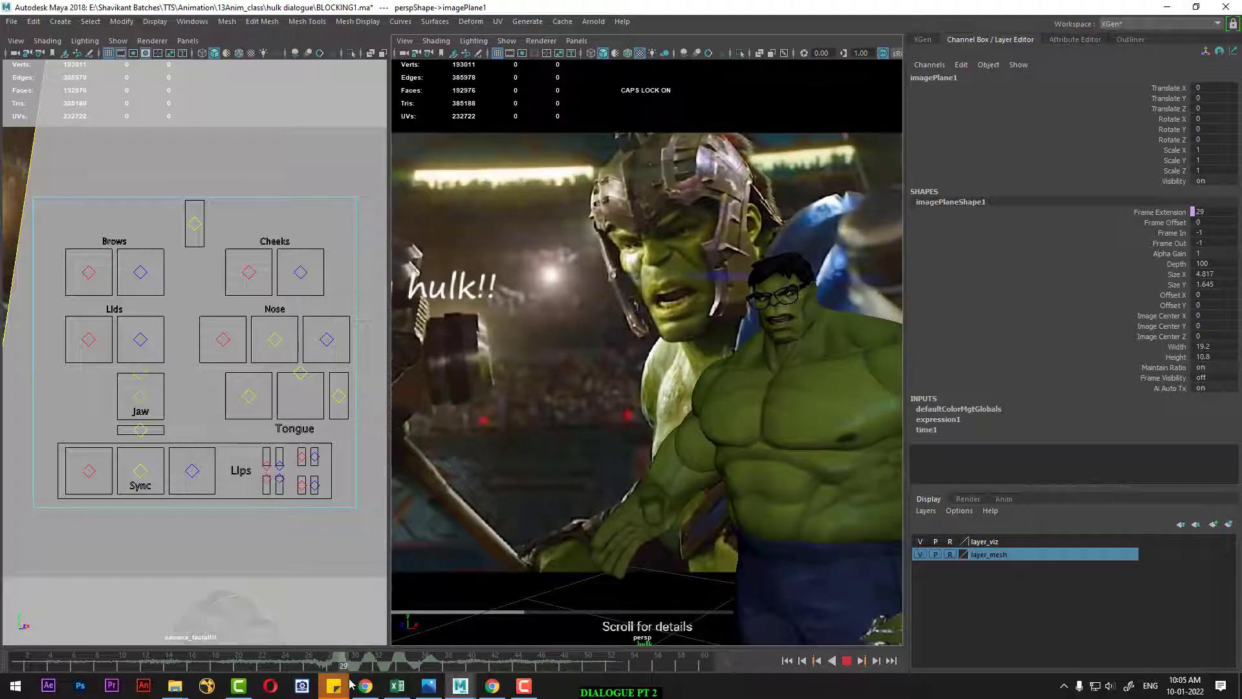
{"action": "mouse_move", "coordinate": [333, 686]}
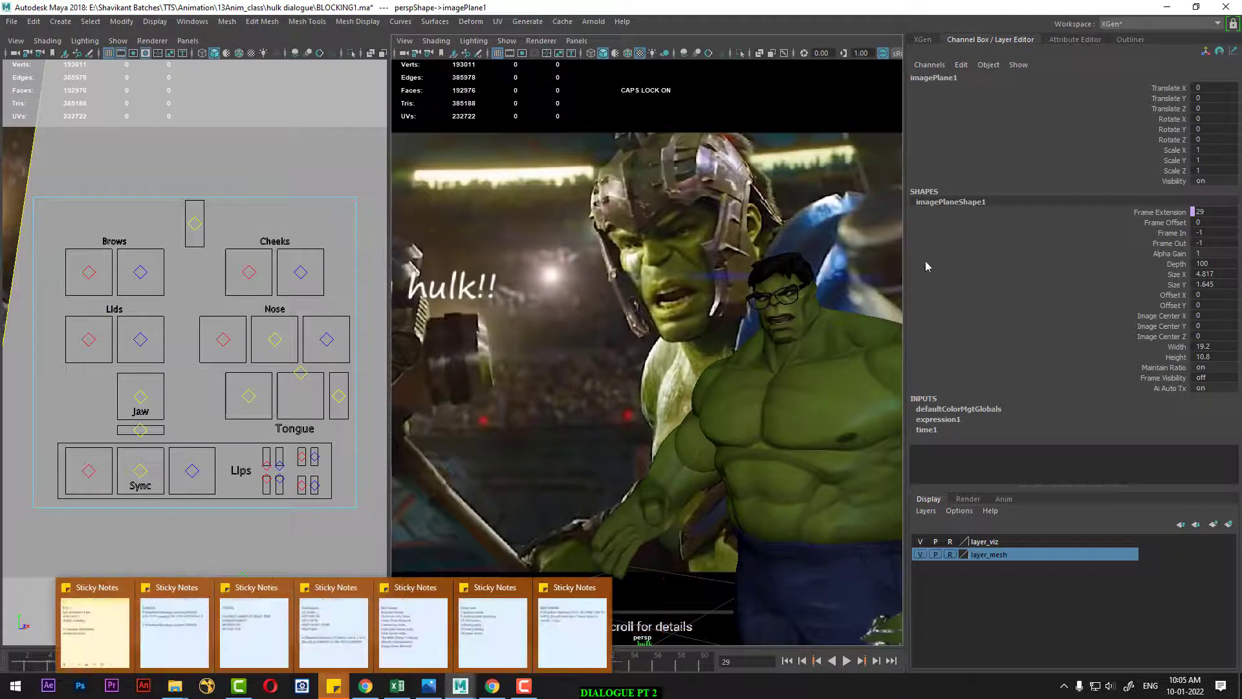
{"action": "key", "text": "alt+v"}
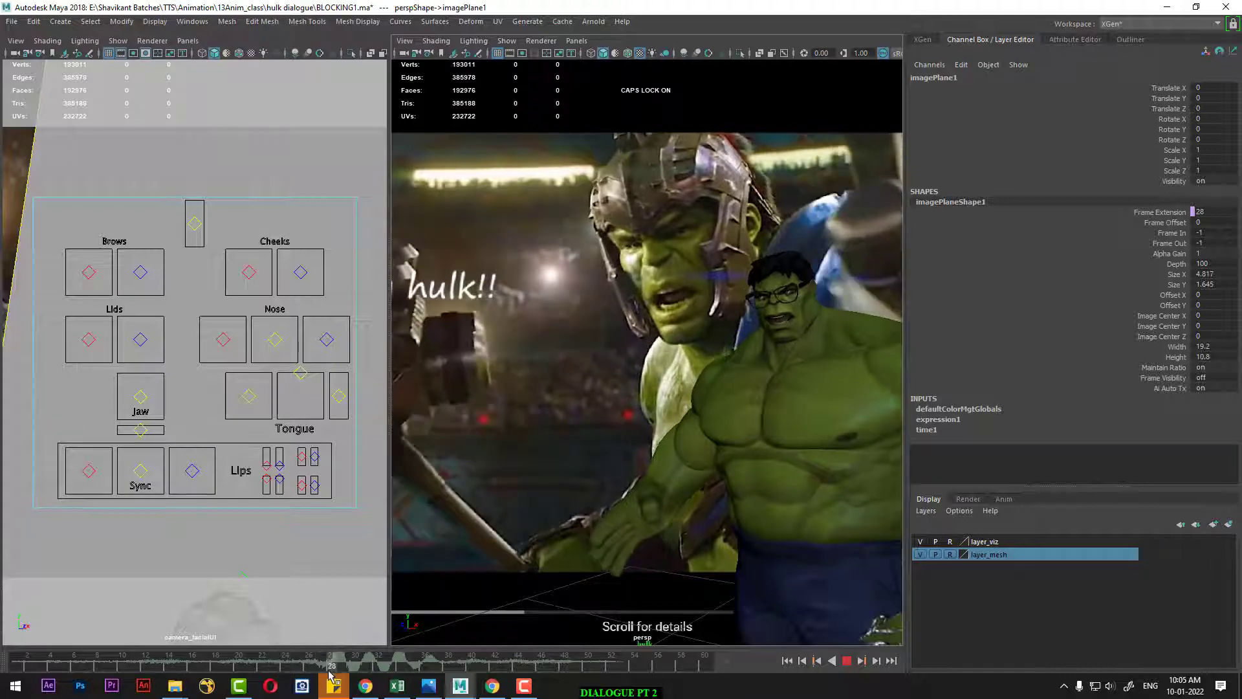
Step: At frame 28, close the jaw slightly, raise the upper right lip curl, and lower the left lower lip curl
{"action": "key", "text": "alt+v"}
{"action": "left_click", "coordinate": [140, 402]}
{"action": "left_click_drag", "start_coordinate": [140, 401], "coordinate": [141, 332]}
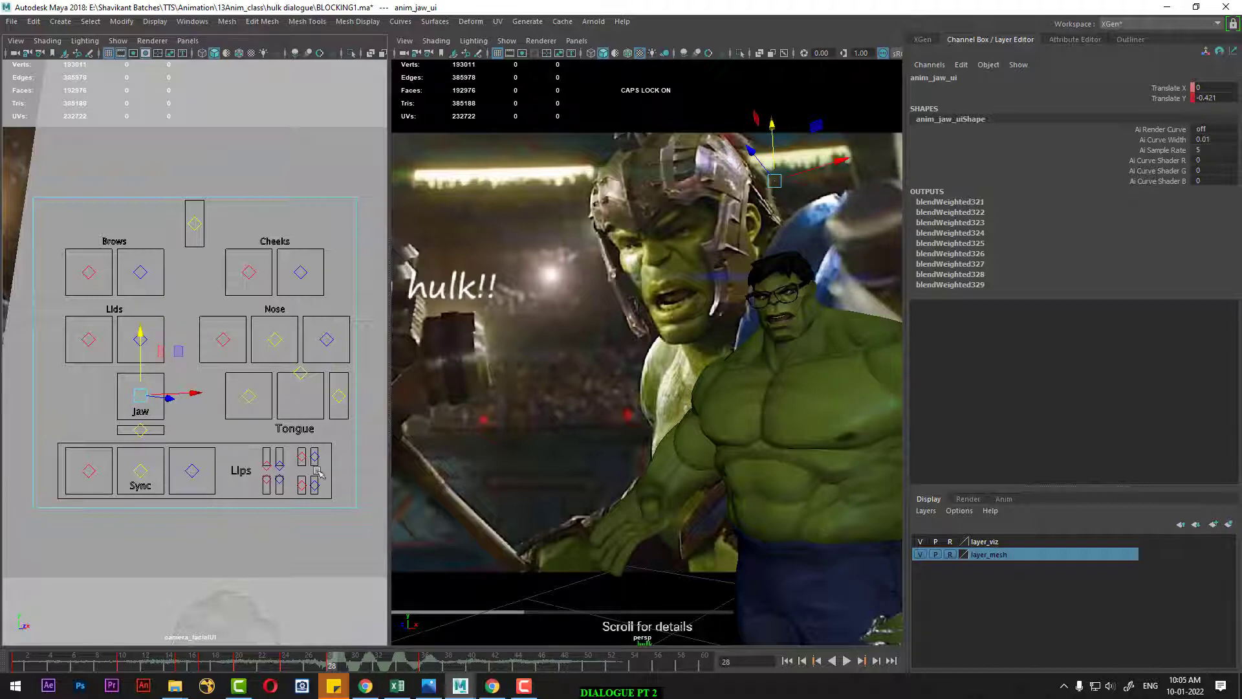
{"action": "left_click_drag", "start_coordinate": [314, 457], "coordinate": [313, 391]}
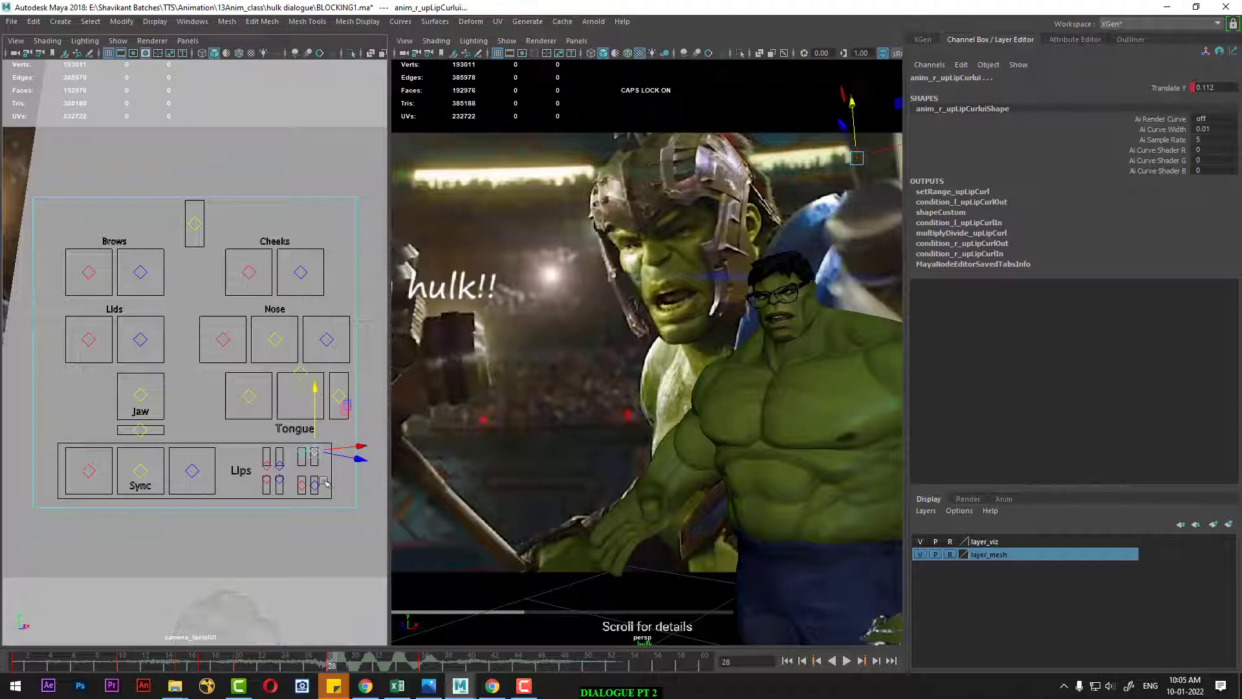
{"action": "left_click_drag", "start_coordinate": [301, 484], "coordinate": [301, 432]}
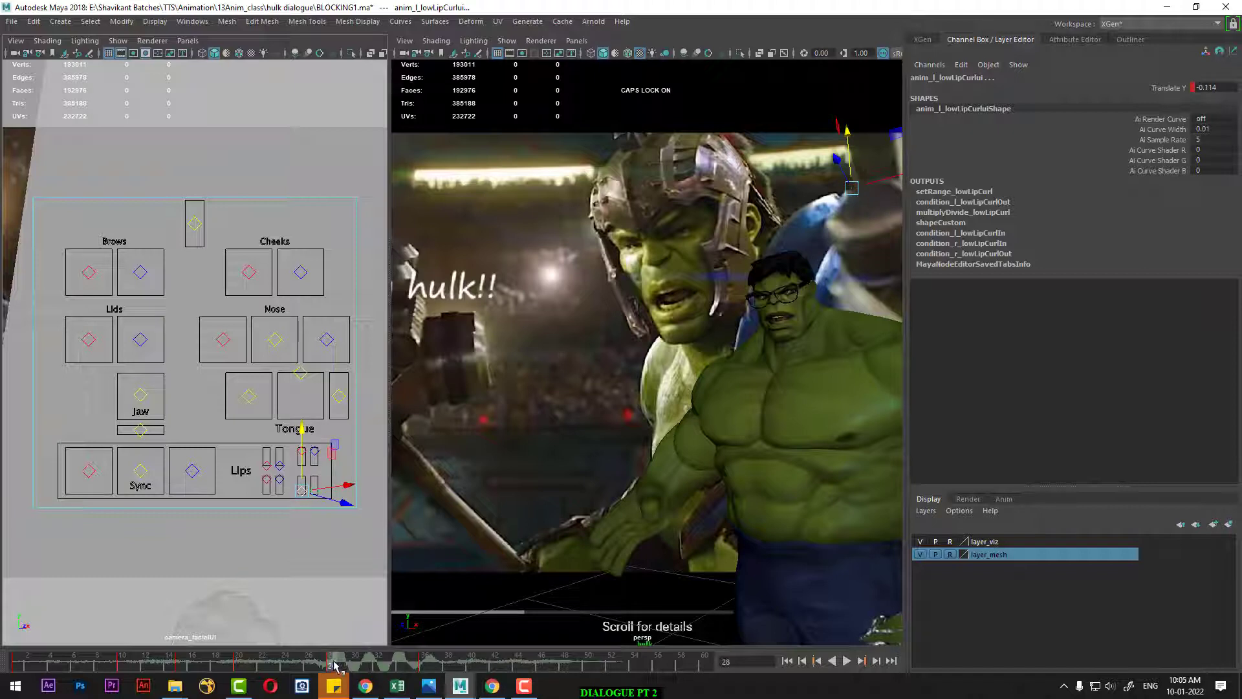
Step: Scrub and play frames 25–35 to review the lower-lip curl easing toward zero
{"action": "left_click", "coordinate": [297, 663]}
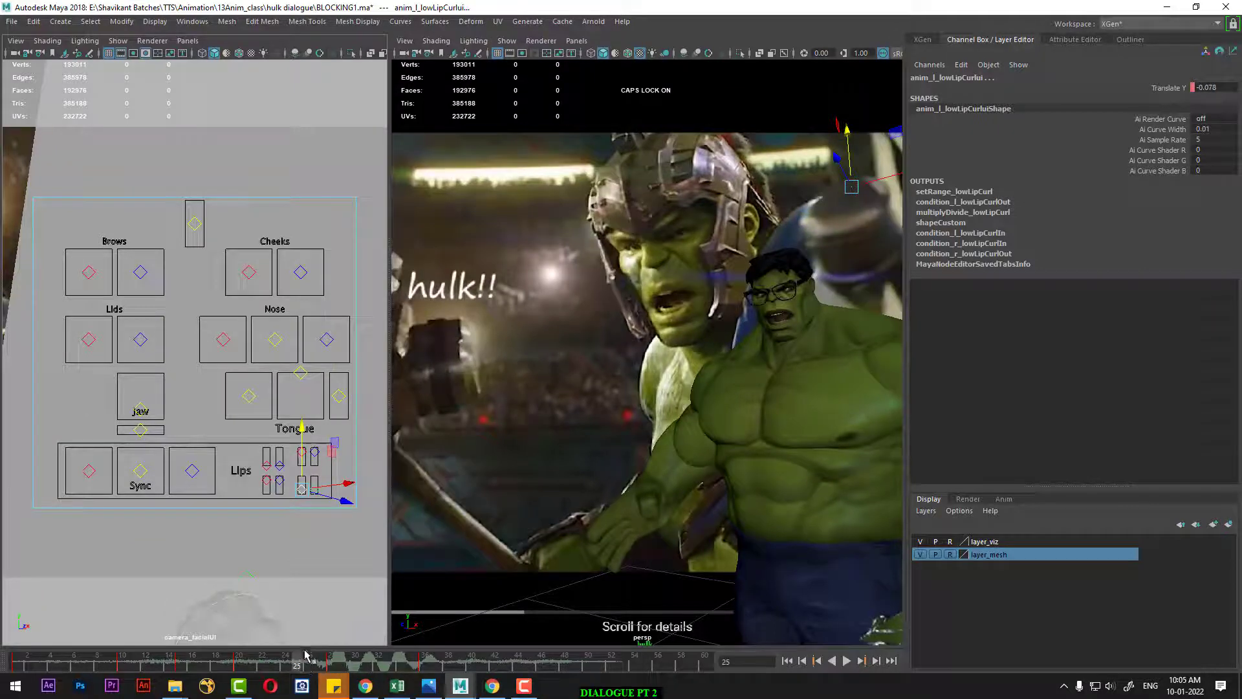
{"action": "left_click", "coordinate": [341, 660]}
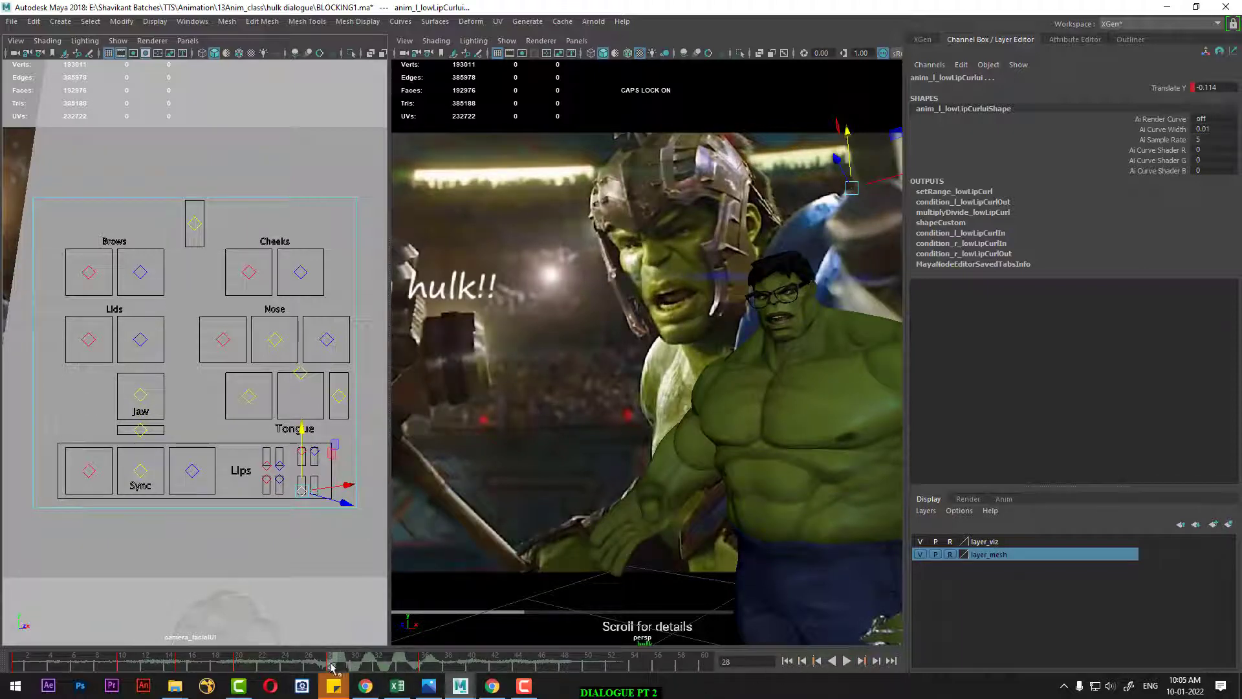
{"action": "key", "text": "alt+v"}
{"action": "left_click", "coordinate": [366, 666]}
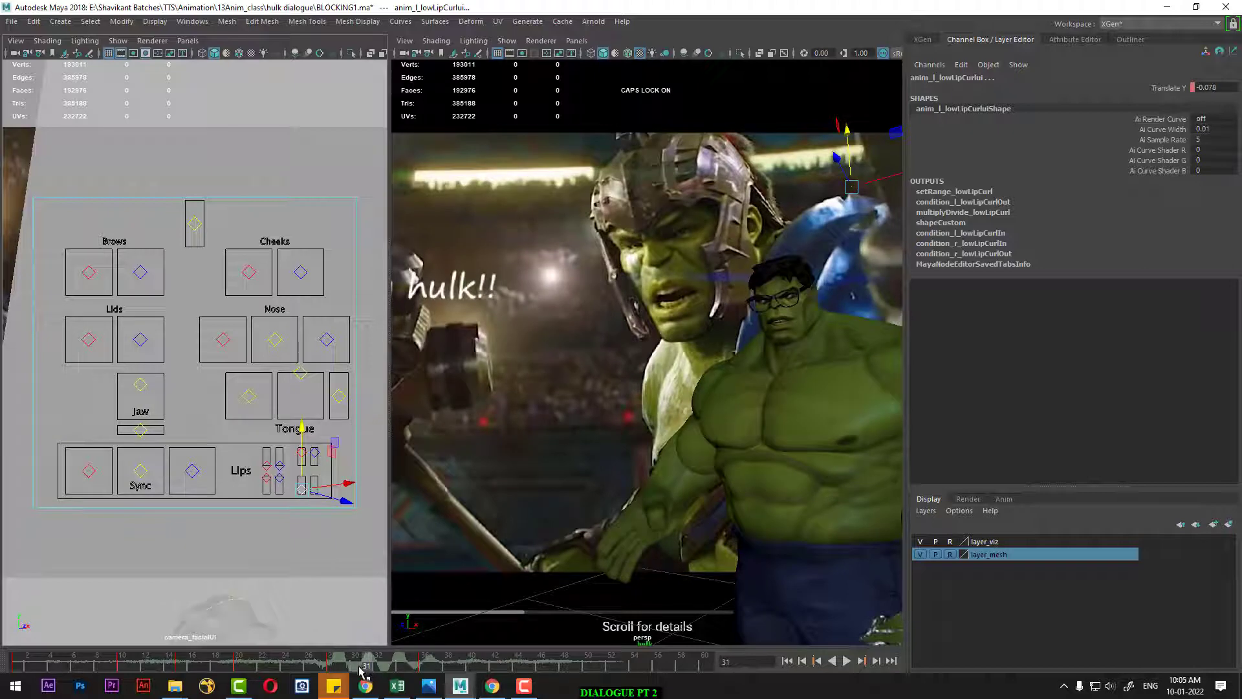
{"action": "left_click_drag", "start_coordinate": [366, 666], "coordinate": [408, 666]}
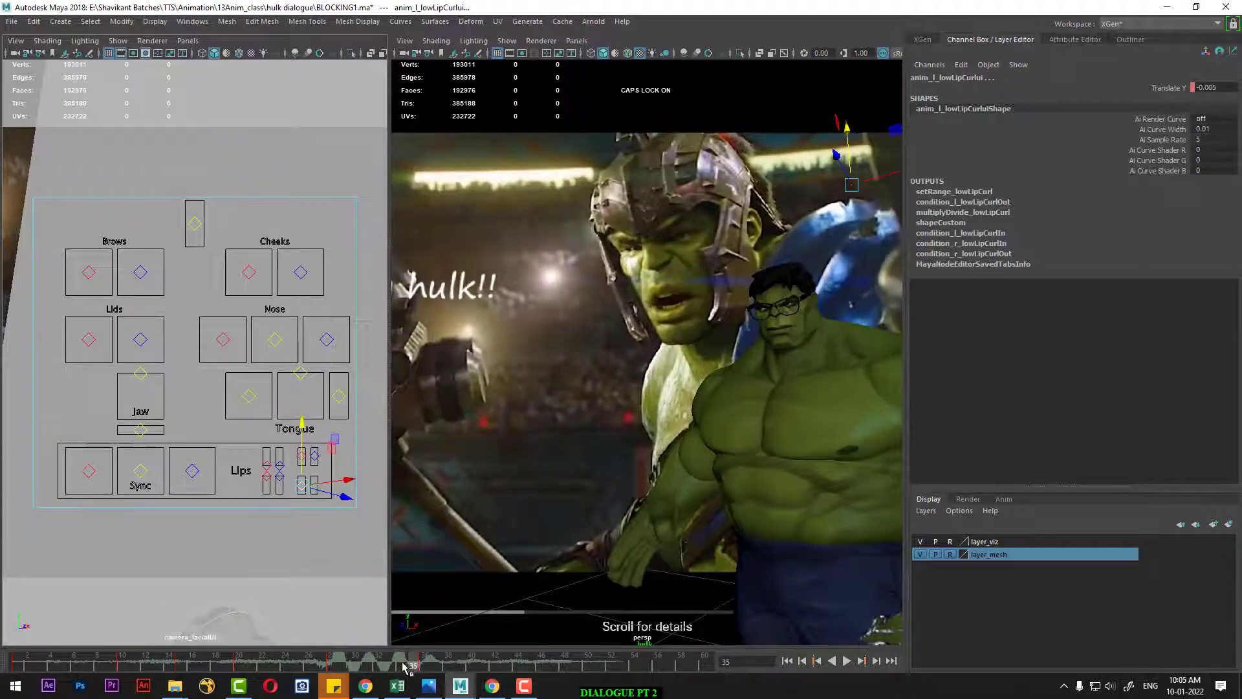
{"action": "left_click_drag", "start_coordinate": [396, 667], "coordinate": [377, 669]}
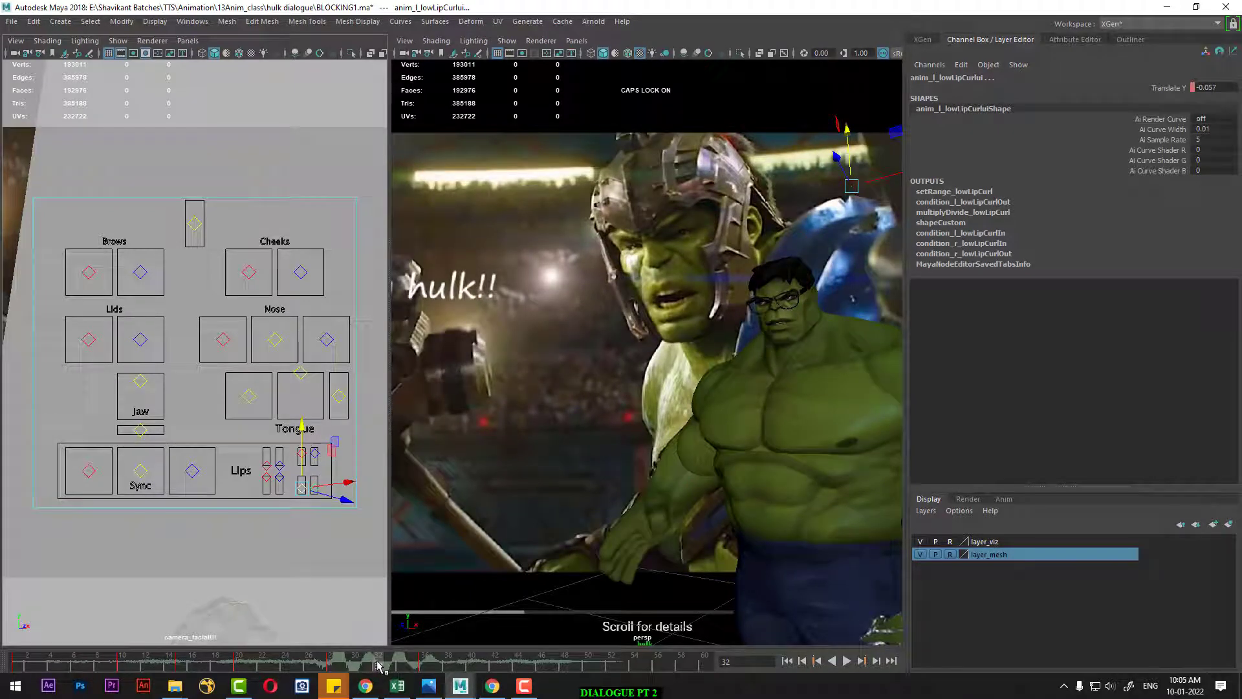
{"action": "key", "text": "alt+v"}
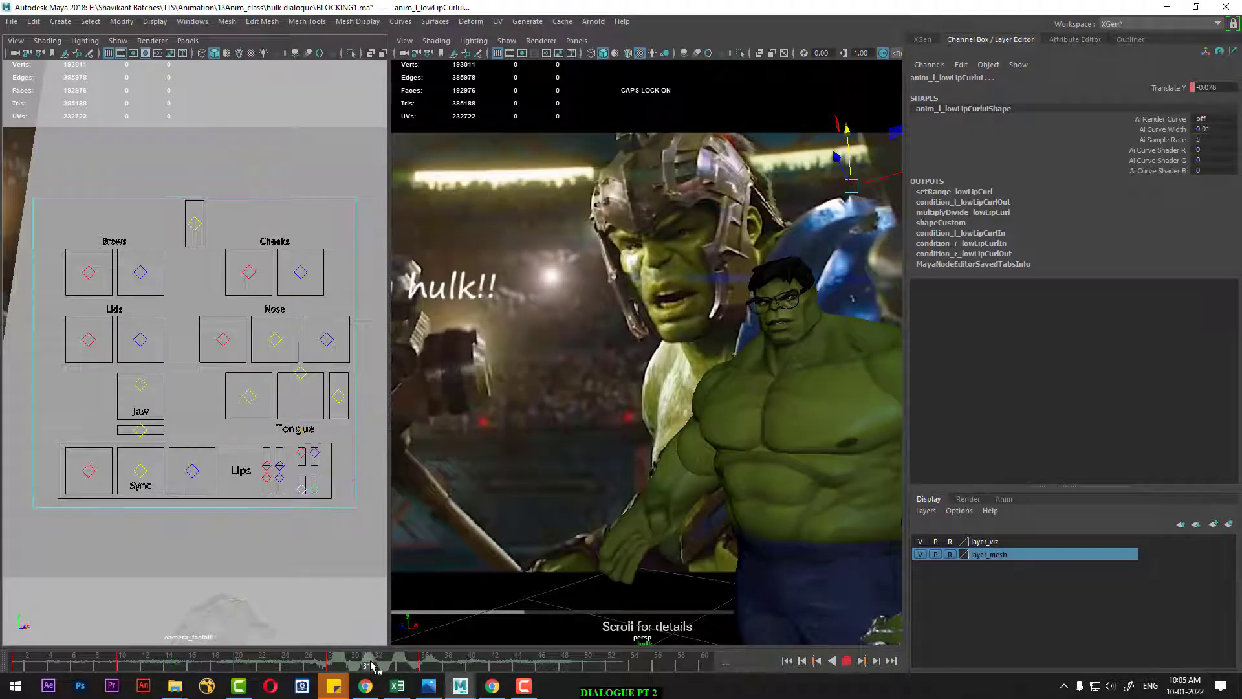
Step: Replay the dialogue from frame 1 against the reference clip, stopping playback on frame 33
{"action": "left_click", "coordinate": [16, 666]}
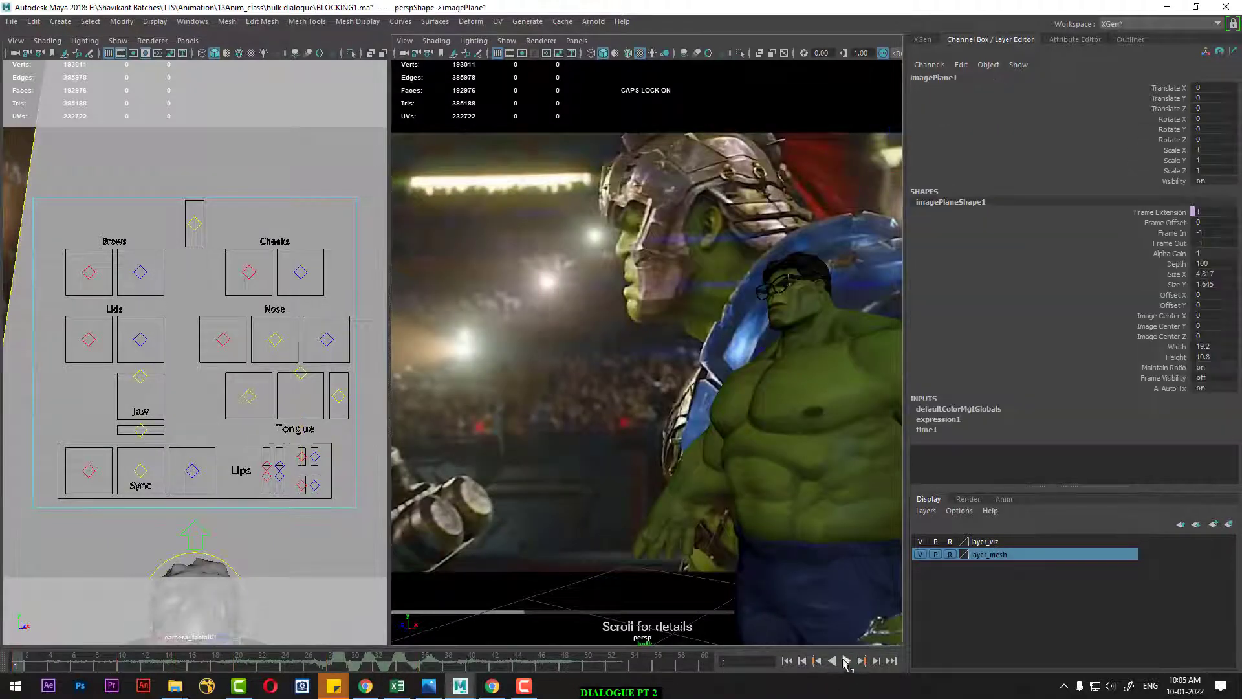
{"action": "left_click", "coordinate": [846, 660]}
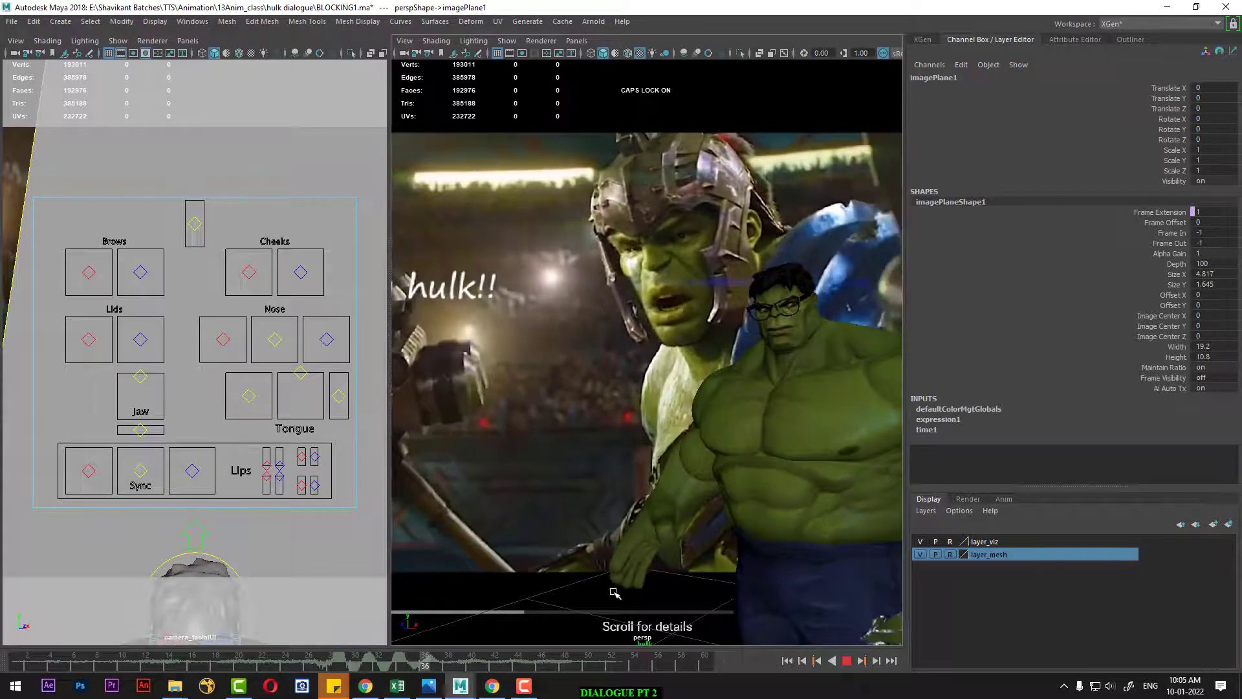
{"action": "left_click", "coordinate": [615, 593]}
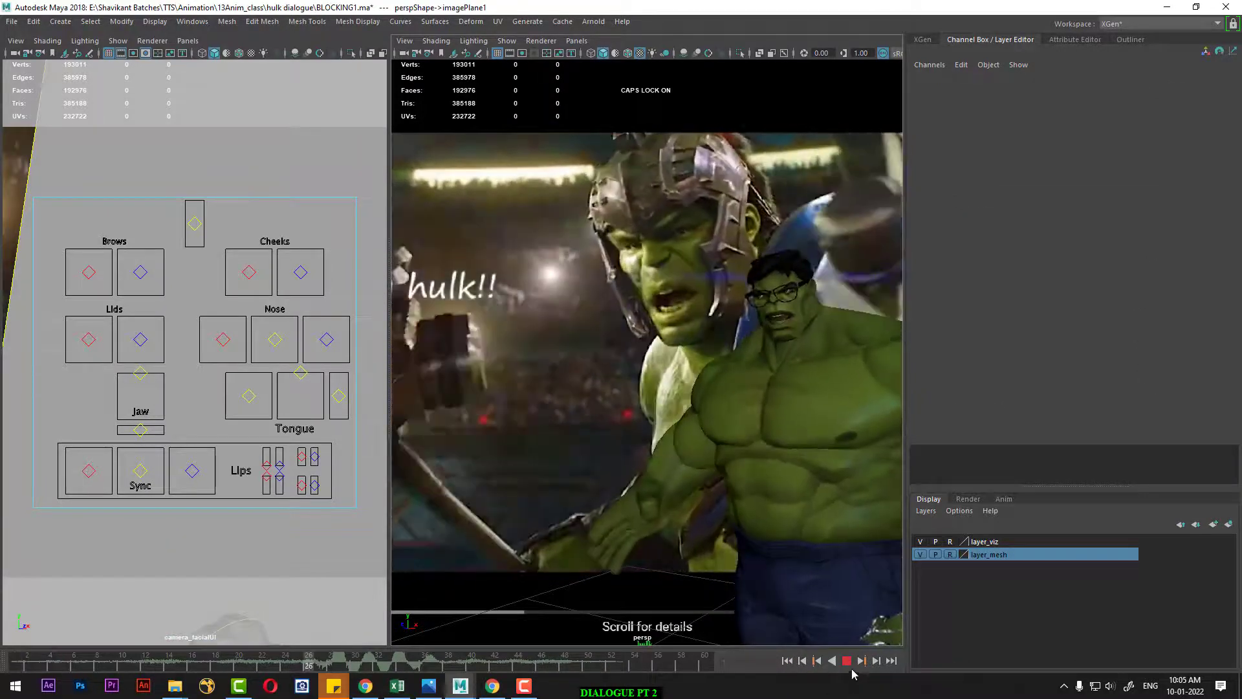
{"action": "left_click", "coordinate": [846, 661]}
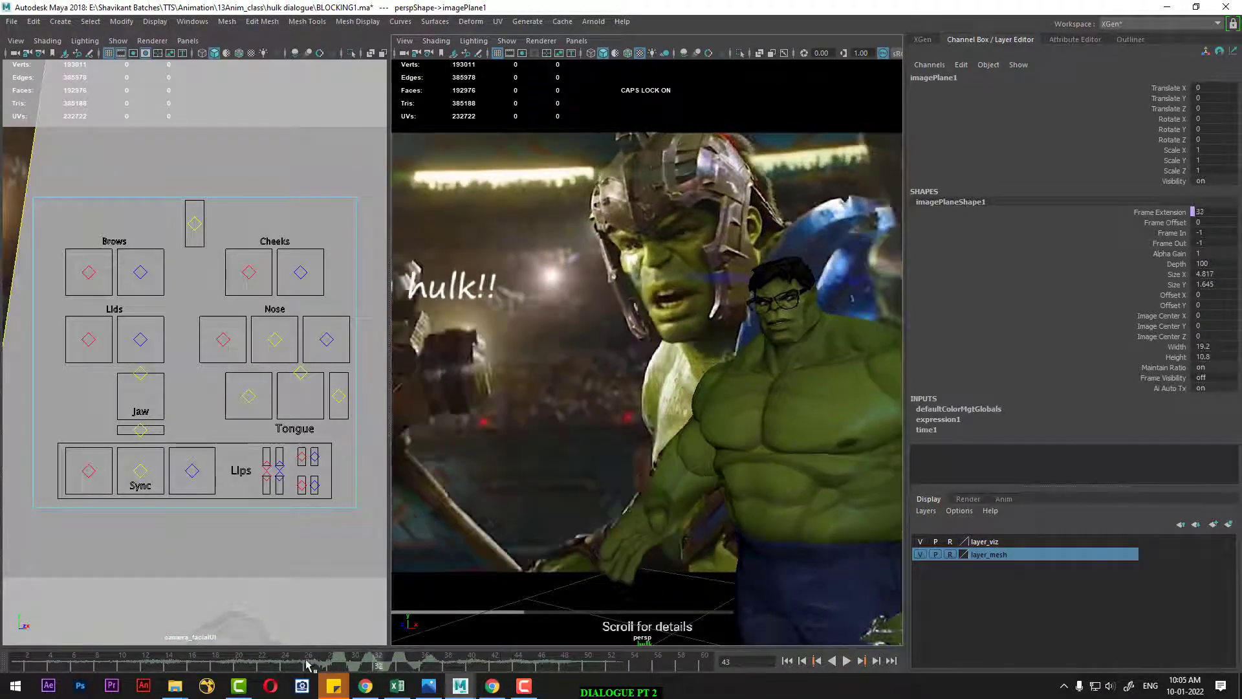
{"action": "key", "text": "alt+v"}
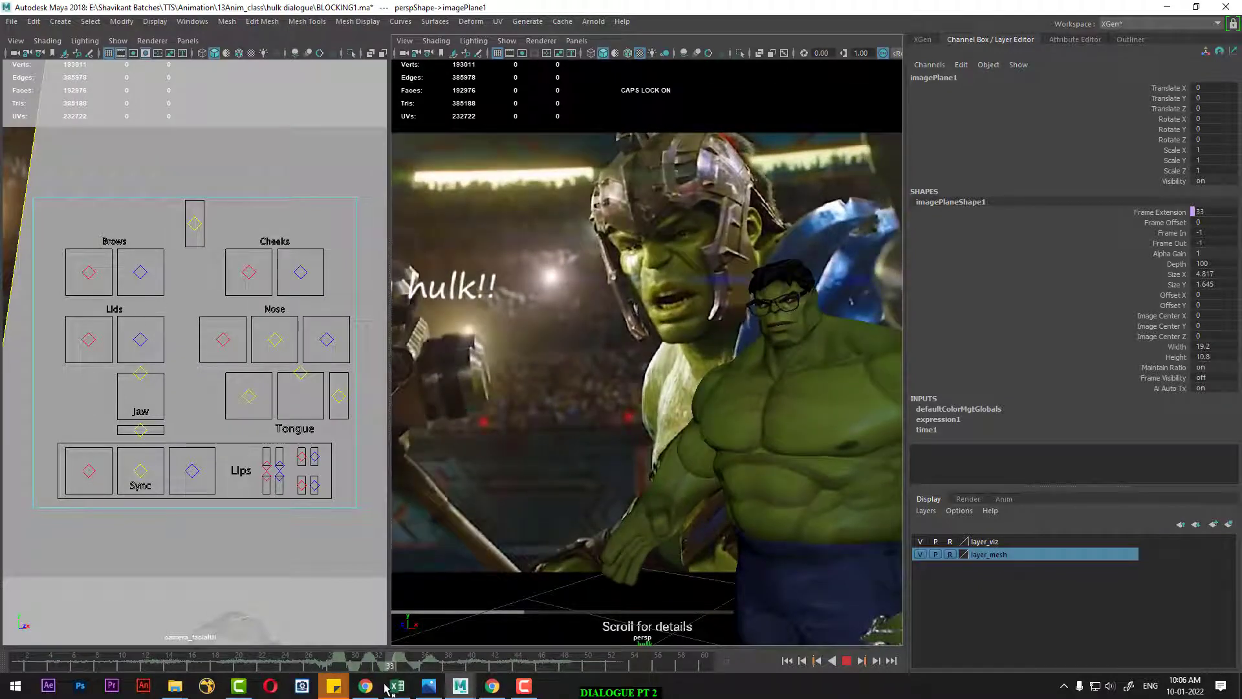
{"action": "key", "text": "alt+v"}
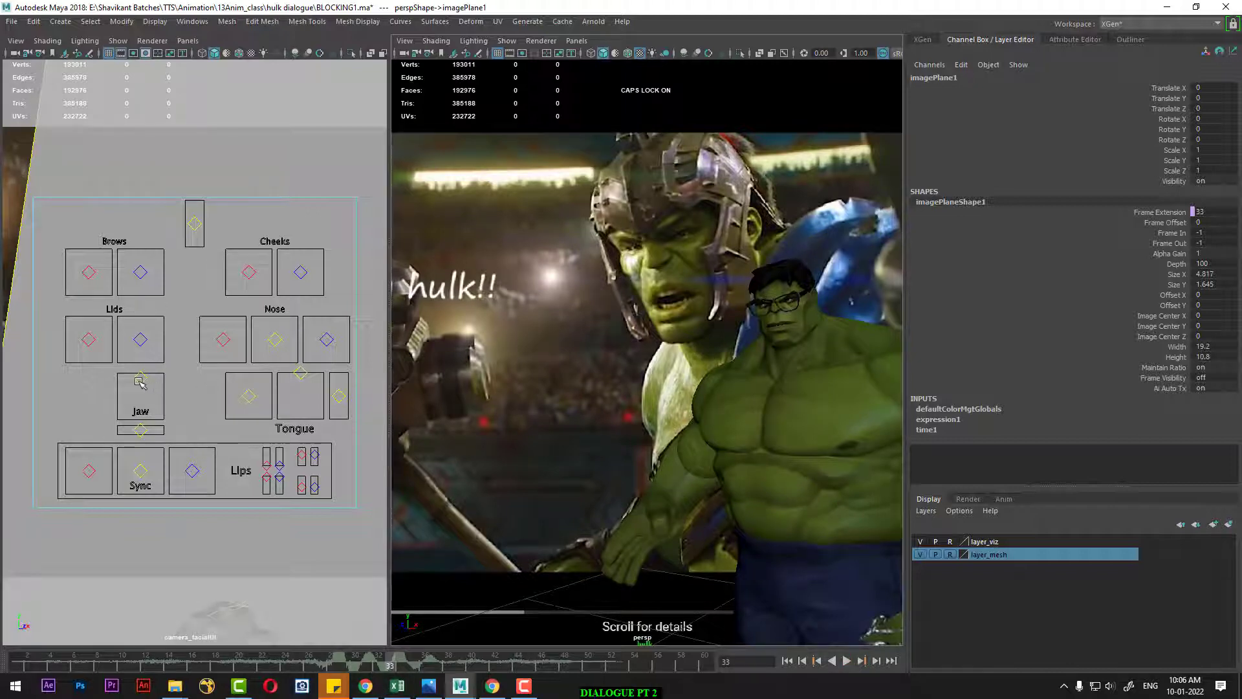
Step: Lower the jaw, pull the right lip corner outward, raise the right upper lip and lower the right lower lip
{"action": "left_click", "coordinate": [140, 381]}
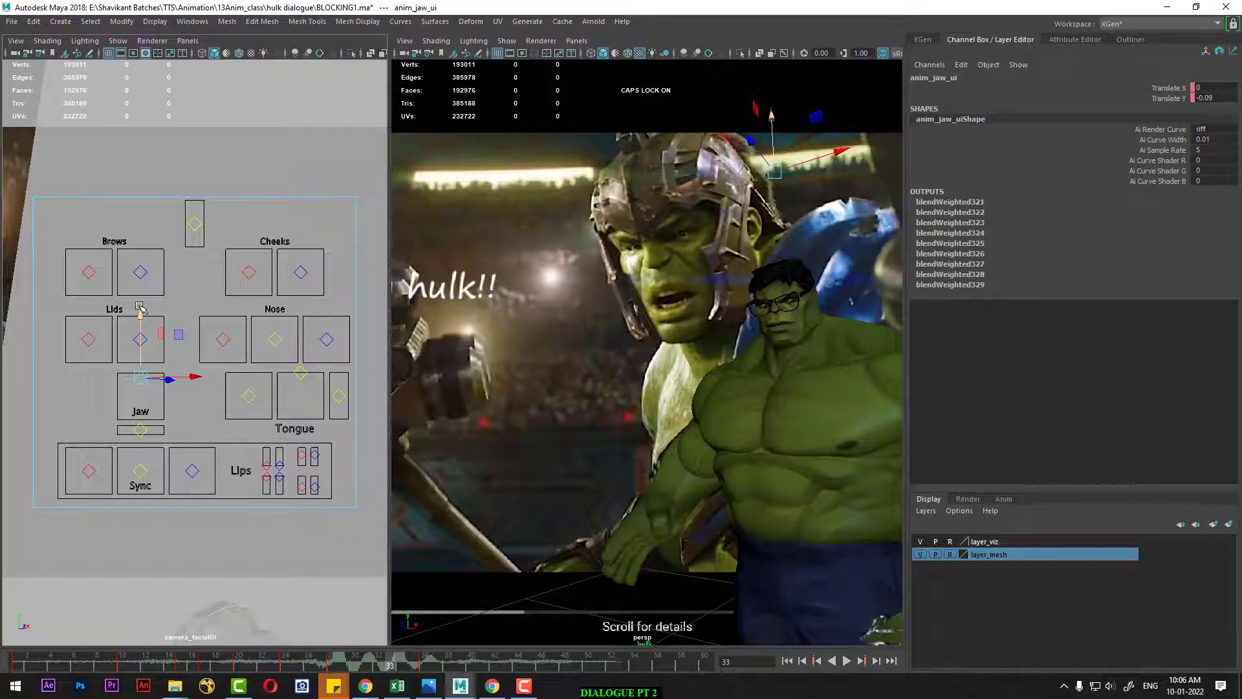
{"action": "left_click_drag", "start_coordinate": [140, 308], "coordinate": [135, 337]}
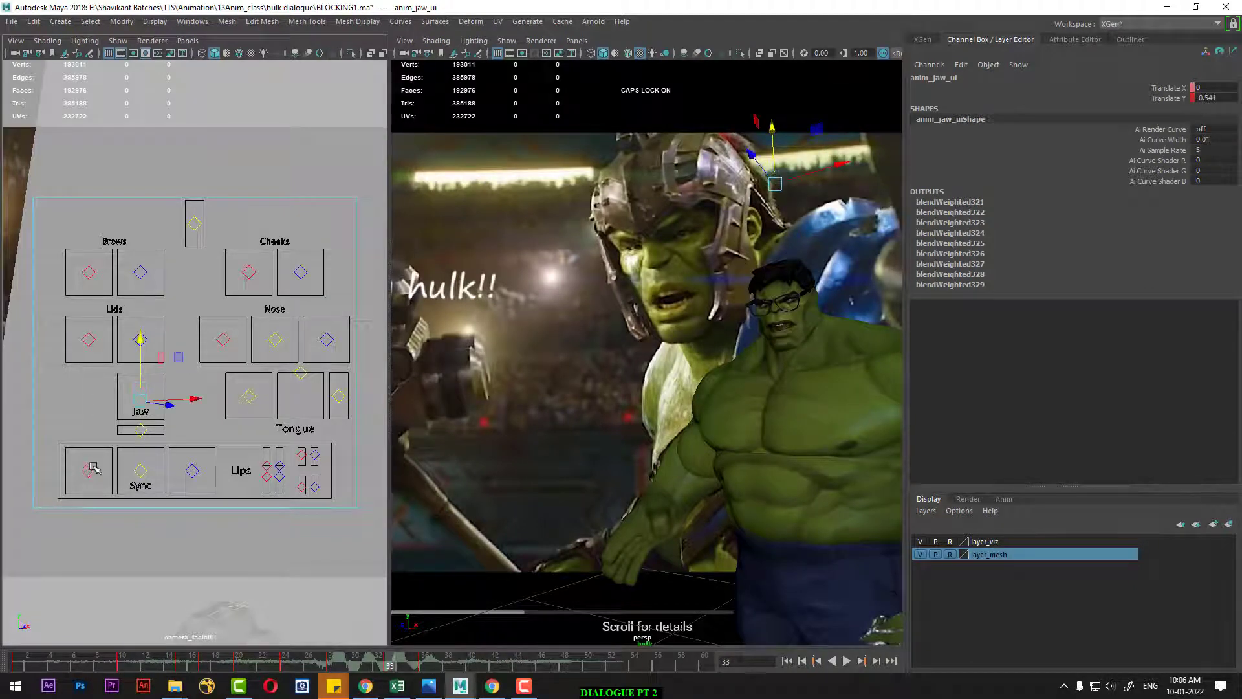
{"action": "left_click_drag", "start_coordinate": [93, 468], "coordinate": [222, 470]}
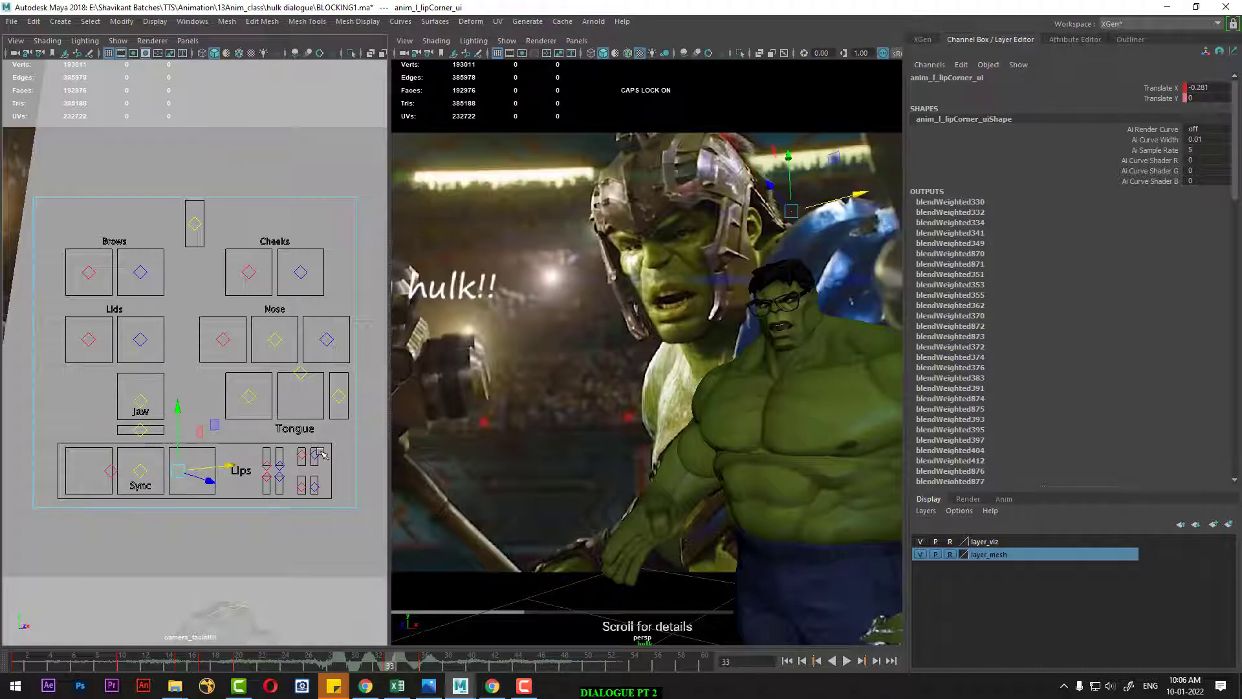
{"action": "left_click", "coordinate": [278, 461]}
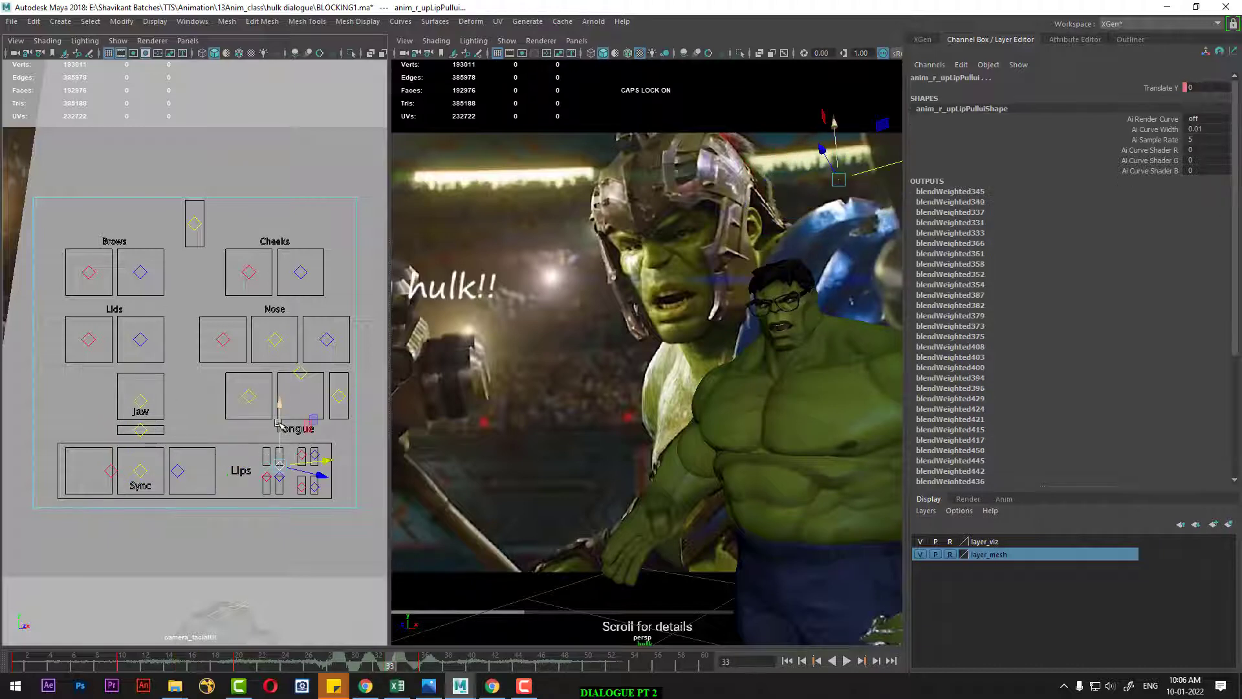
{"action": "left_click_drag", "start_coordinate": [279, 425], "coordinate": [279, 419]}
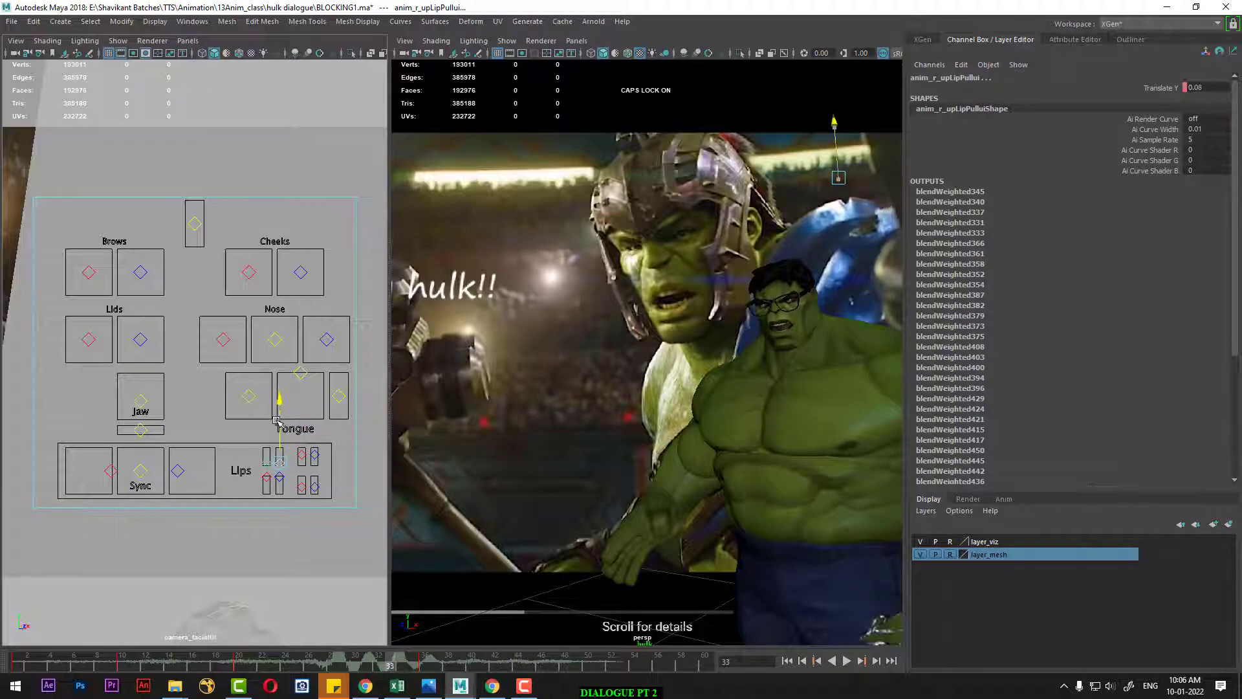
{"action": "left_click", "coordinate": [280, 483]}
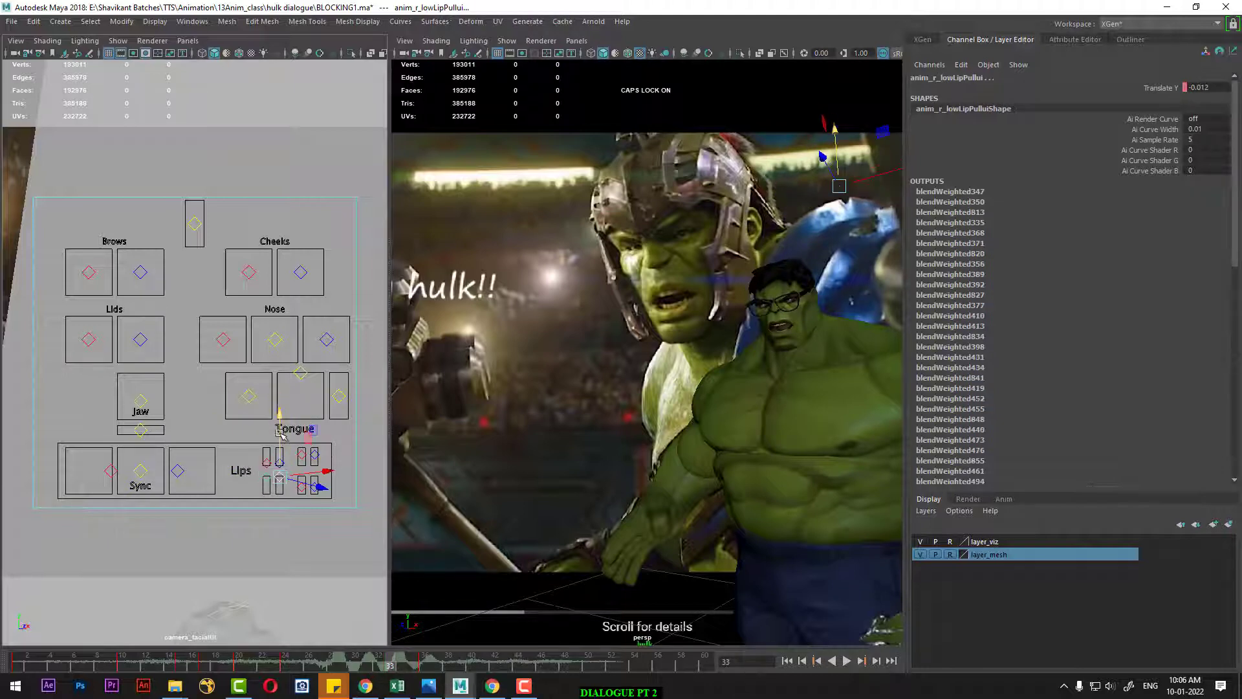
{"action": "mouse_move", "coordinate": [279, 424]}
{"action": "left_mouse_down"}
{"action": "mouse_move", "coordinate": [279, 439]}
{"action": "mouse_move", "coordinate": [279, 427]}
{"action": "left_mouse_up"}
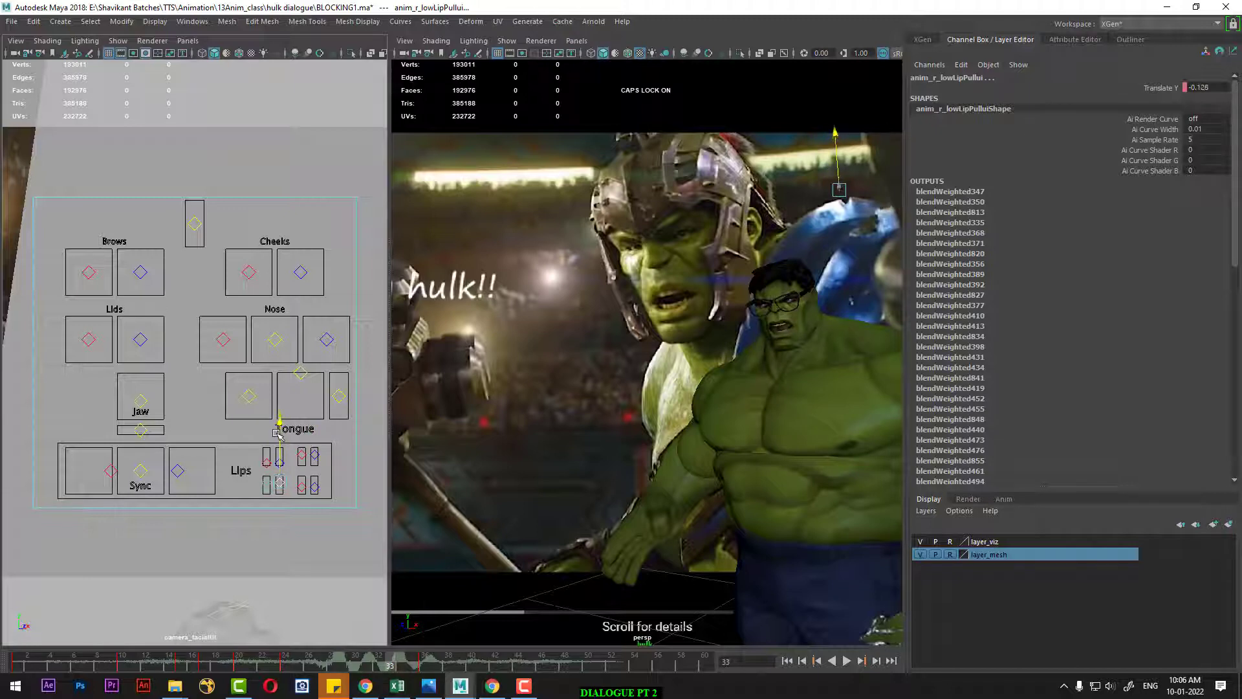
Step: Curl the left lower and right upper lips, settle the jaw at -0.442, then scrub back to frame 28
{"action": "left_click", "coordinate": [303, 489]}
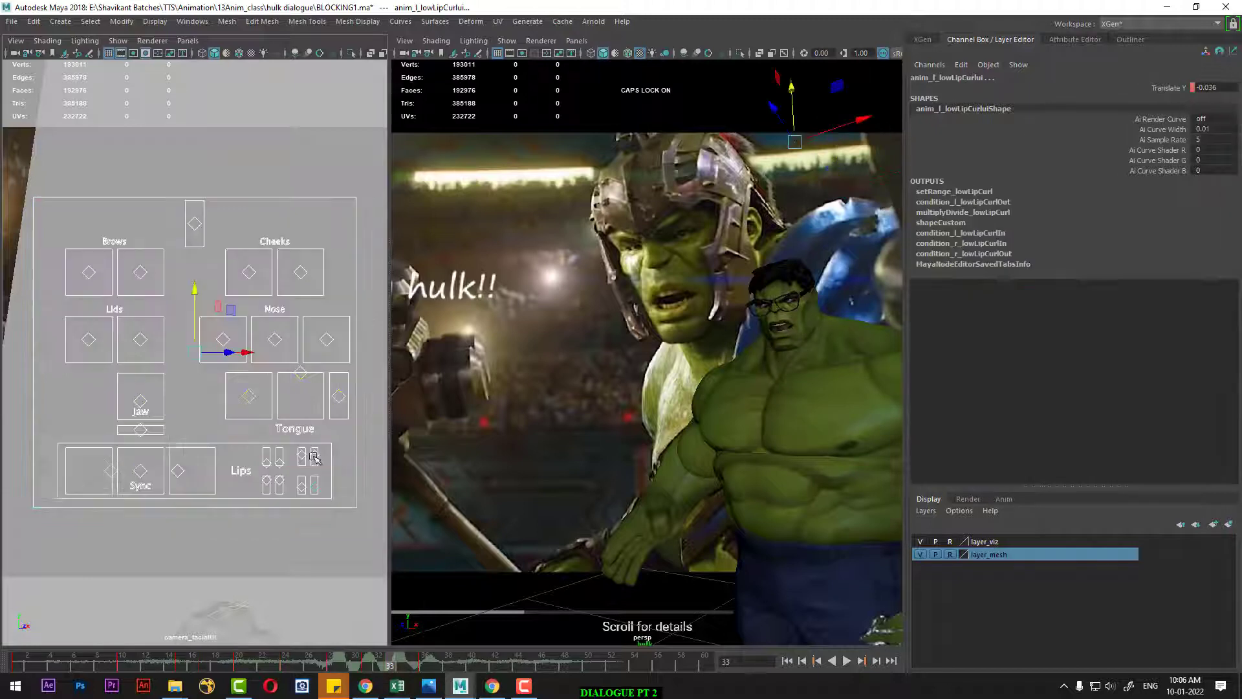
{"action": "mouse_move", "coordinate": [302, 492]}
{"action": "left_mouse_down"}
{"action": "mouse_move", "coordinate": [299, 426]}
{"action": "mouse_move", "coordinate": [301, 490]}
{"action": "left_mouse_up"}
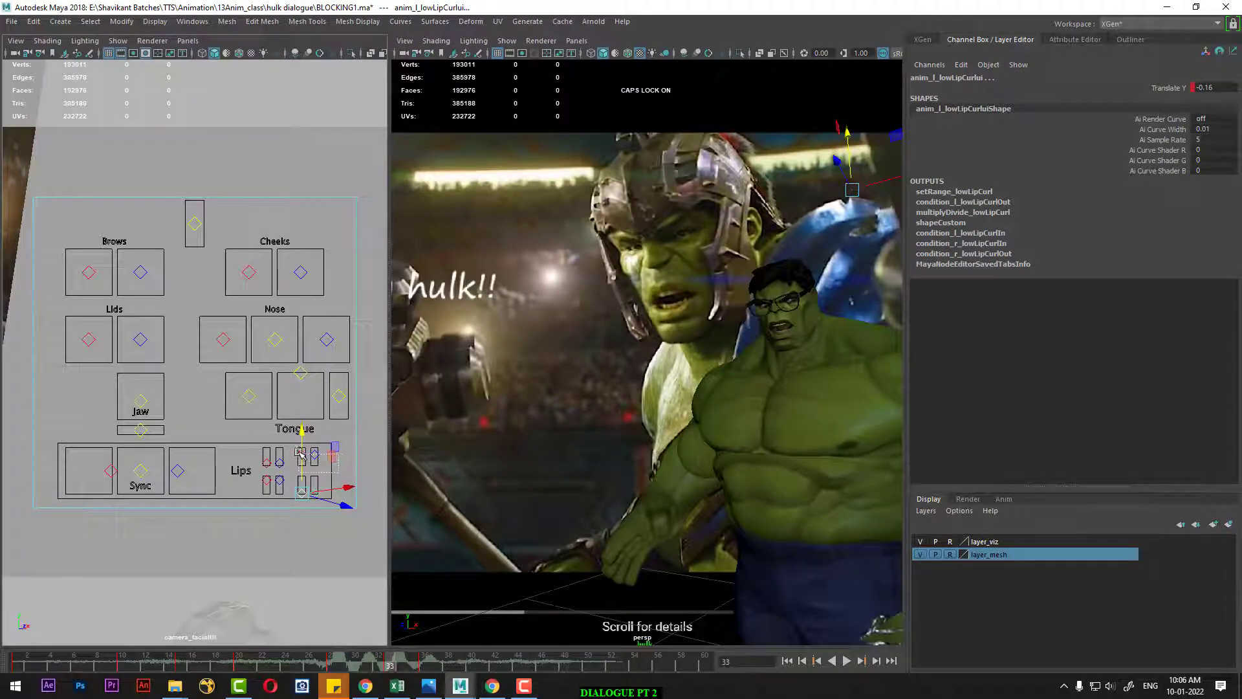
{"action": "left_click", "coordinate": [314, 455]}
{"action": "left_click_drag", "start_coordinate": [314, 417], "coordinate": [311, 401]}
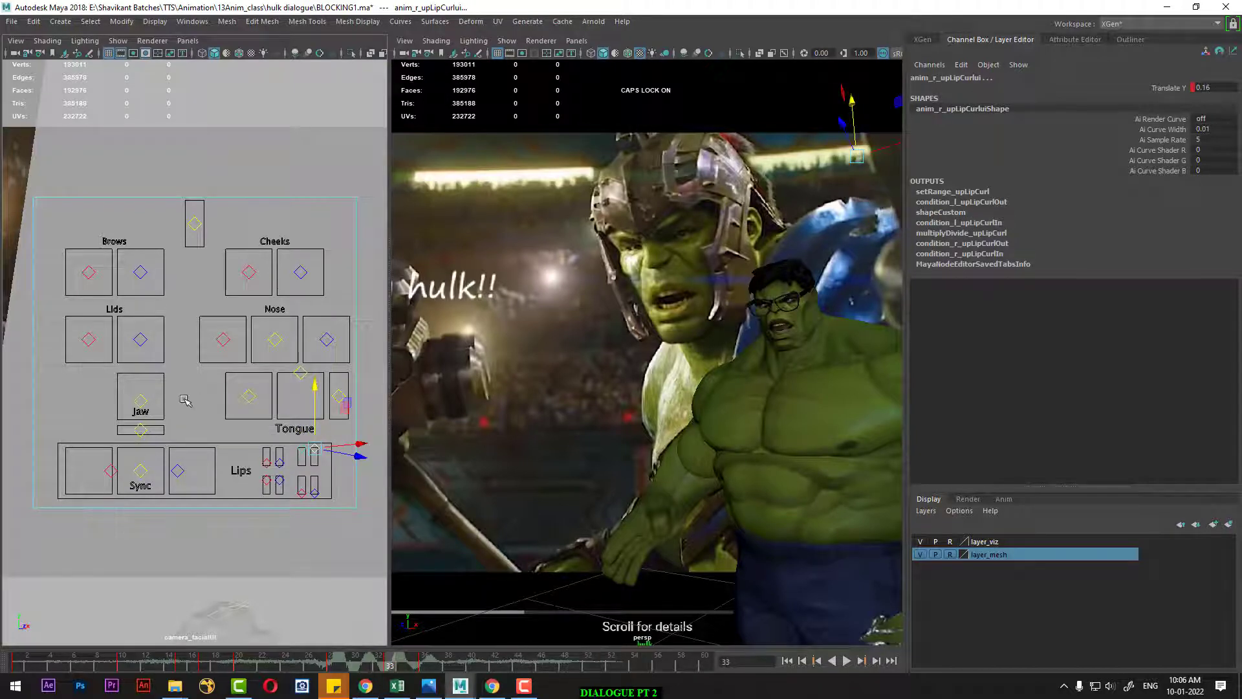
{"action": "left_click", "coordinate": [146, 406]}
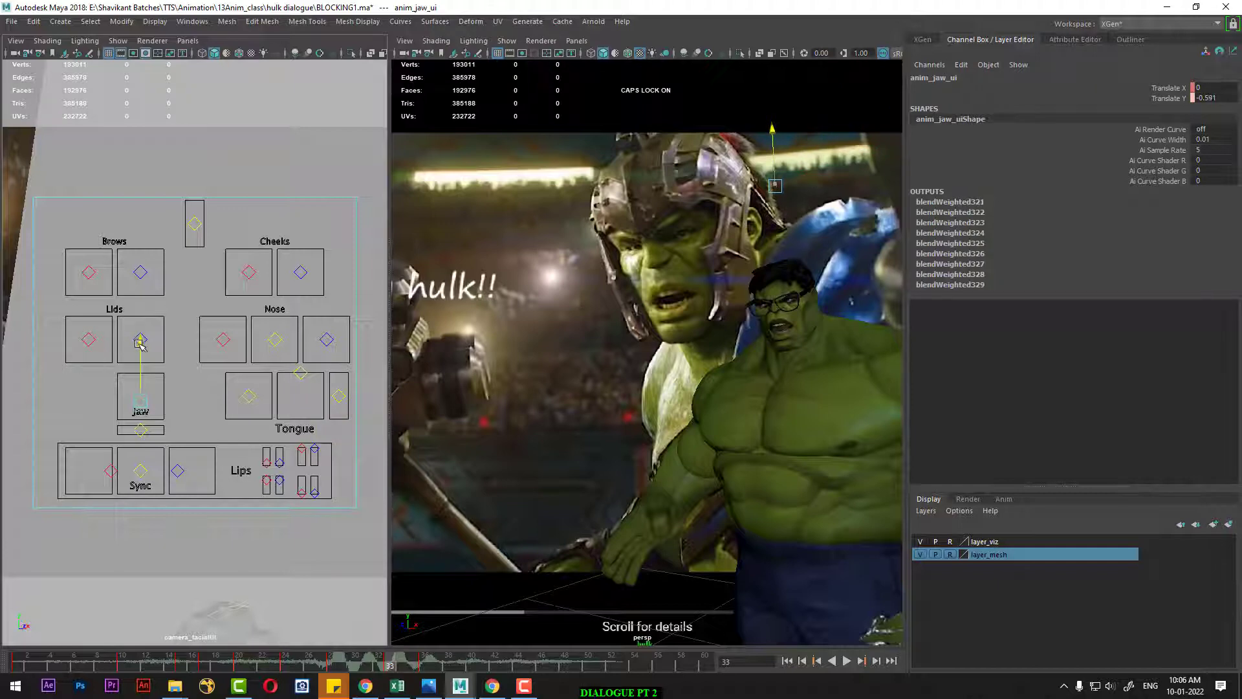
{"action": "left_click_drag", "start_coordinate": [137, 341], "coordinate": [132, 335]}
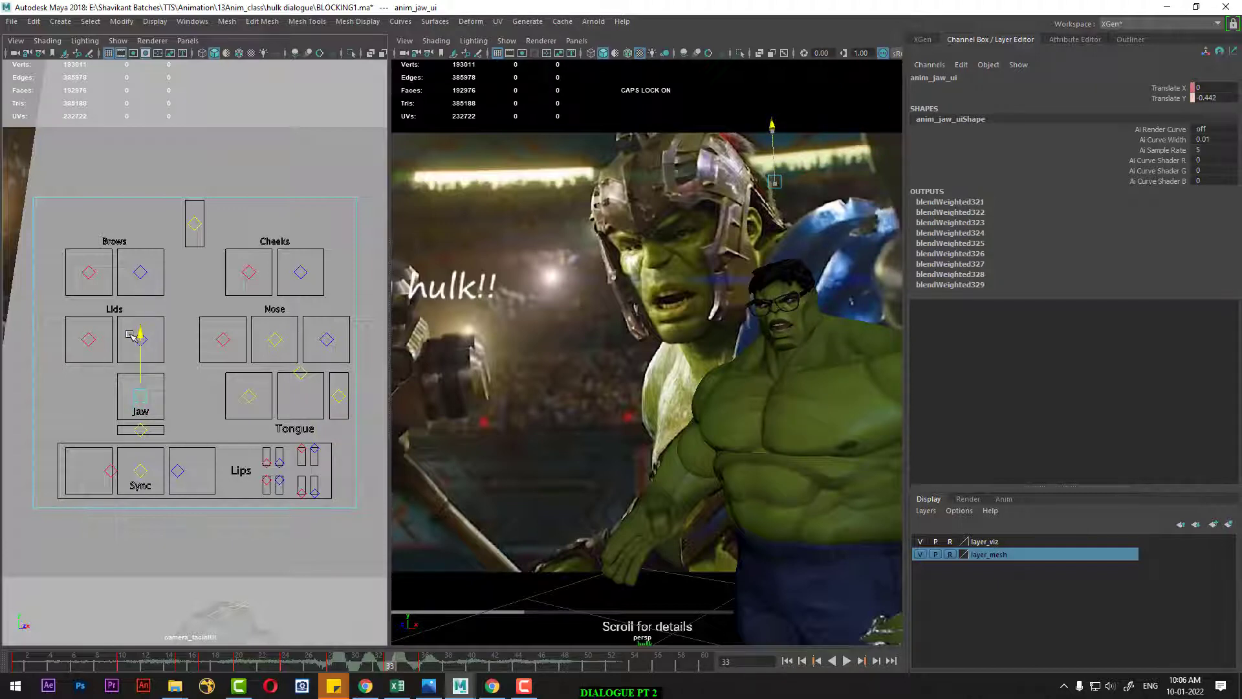
{"action": "left_click_drag", "start_coordinate": [131, 334], "coordinate": [131, 335]}
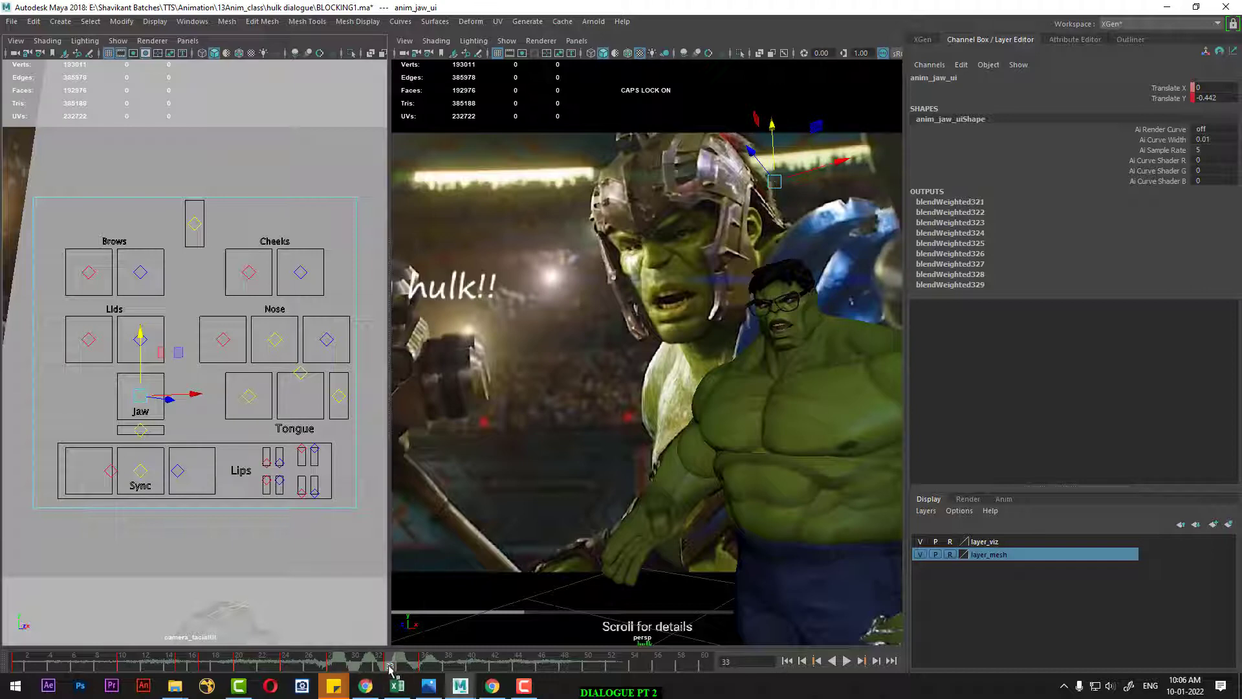
{"action": "left_click_drag", "start_coordinate": [390, 667], "coordinate": [332, 668]}
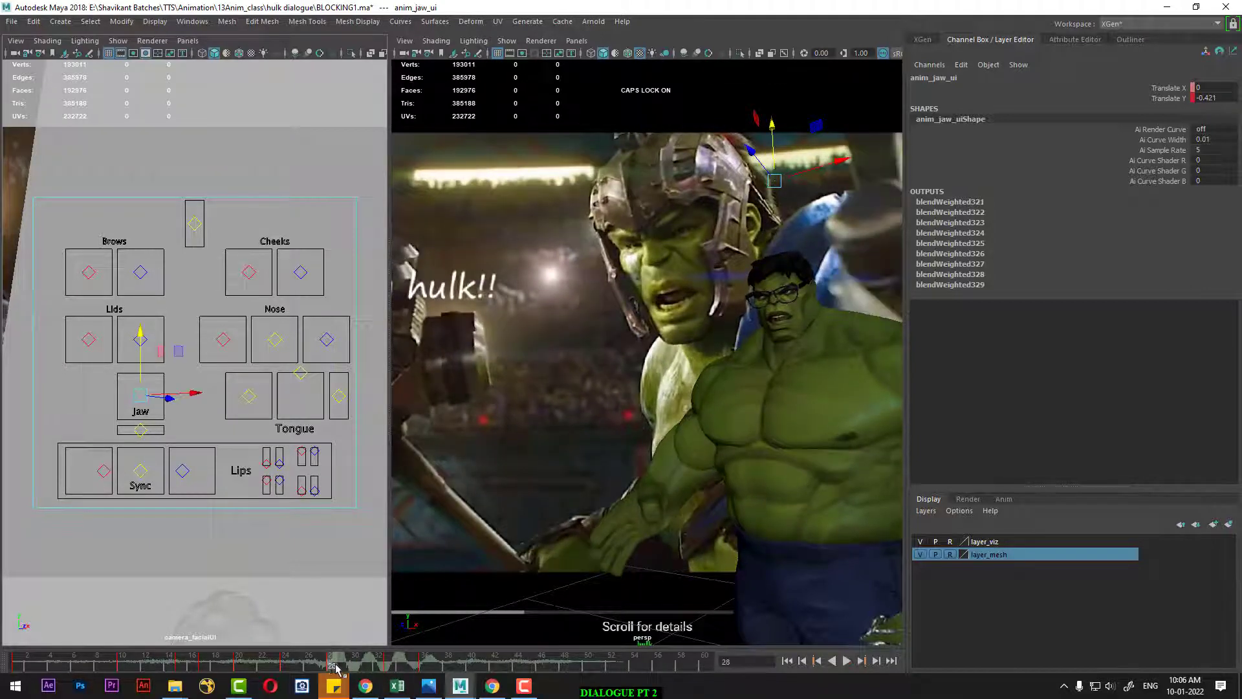
Step: Scrub from frame 28 through 36 to 37 and start playback to review the mouth
{"action": "left_click_drag", "start_coordinate": [338, 667], "coordinate": [415, 664]}
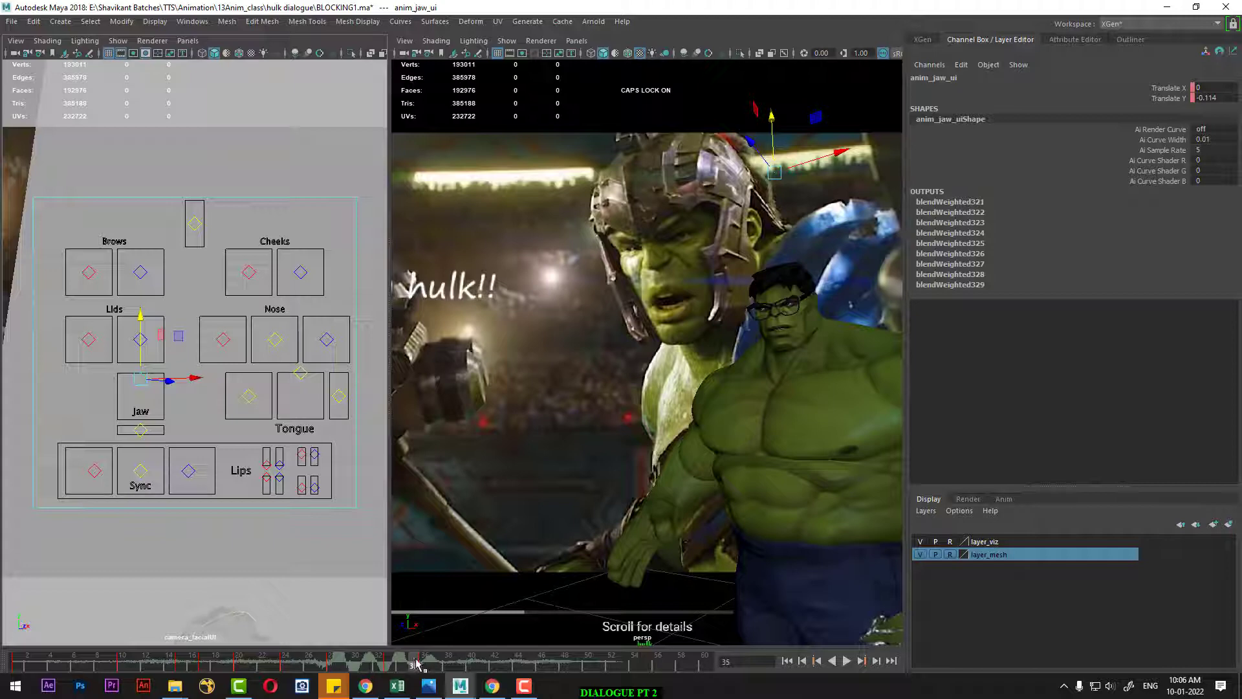
{"action": "left_click_drag", "start_coordinate": [416, 664], "coordinate": [425, 662]}
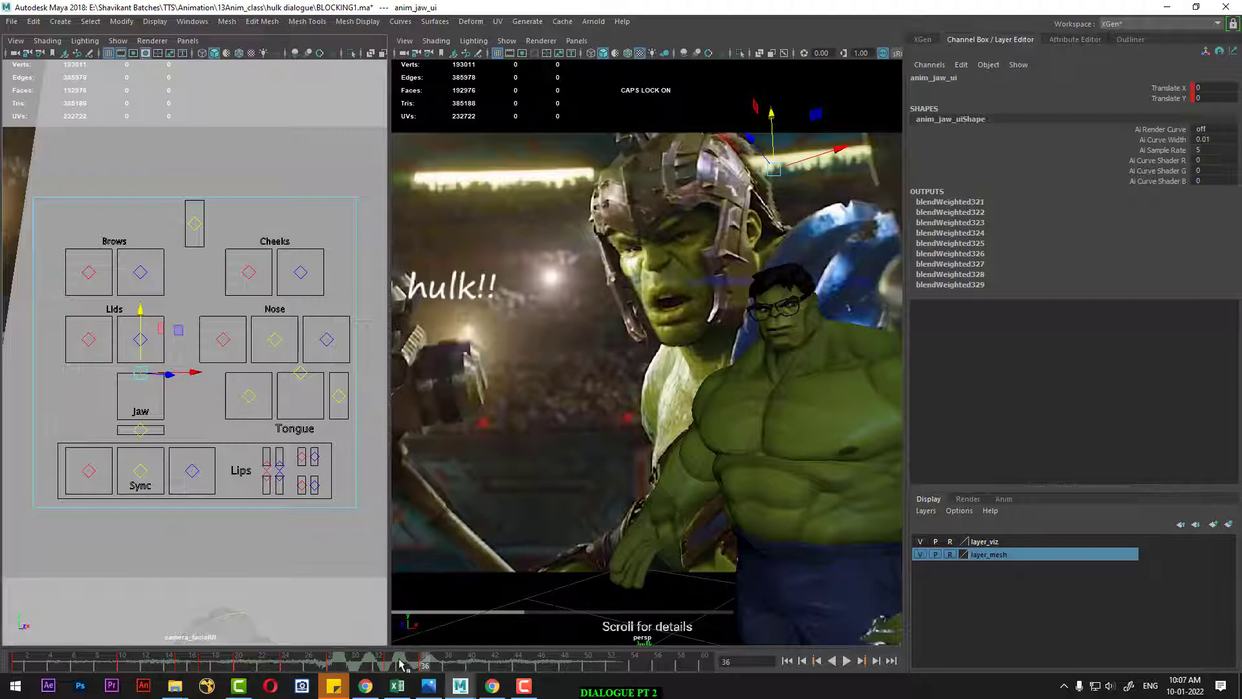
{"action": "left_click", "coordinate": [437, 667]}
{"action": "key", "text": "alt+v"}
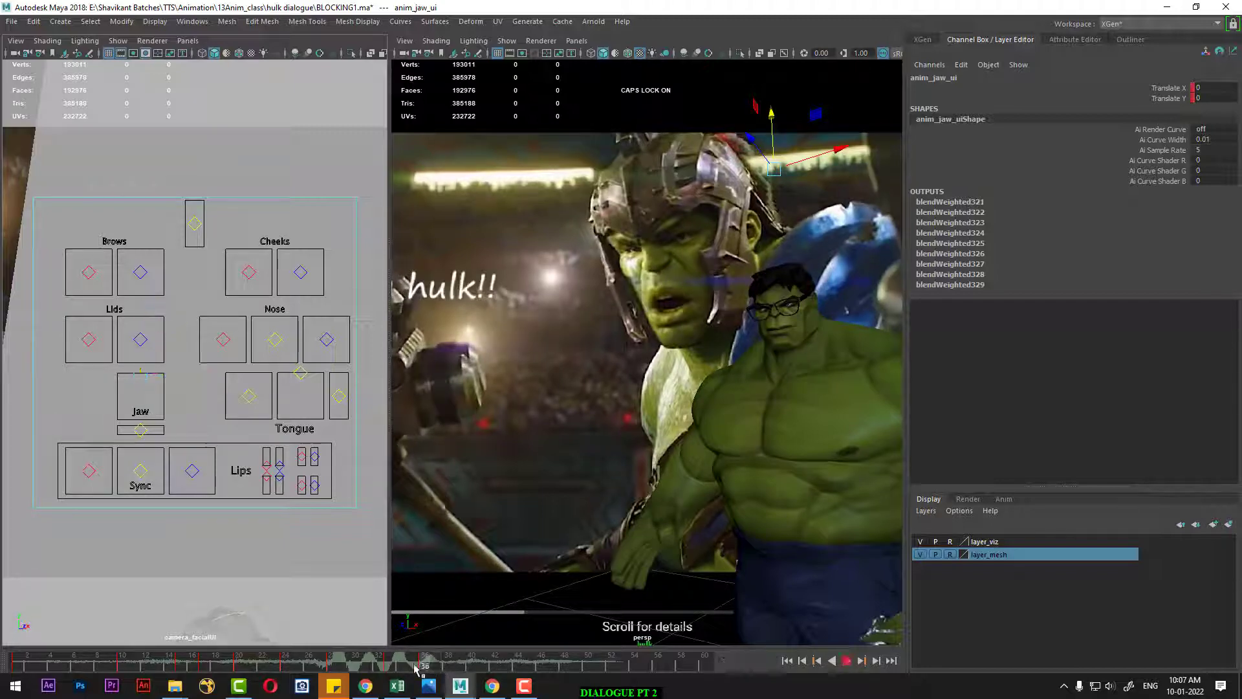
Step: Stop on frame 36, open the jaw wide and push the right lip corner outward
{"action": "key", "text": "alt+v"}
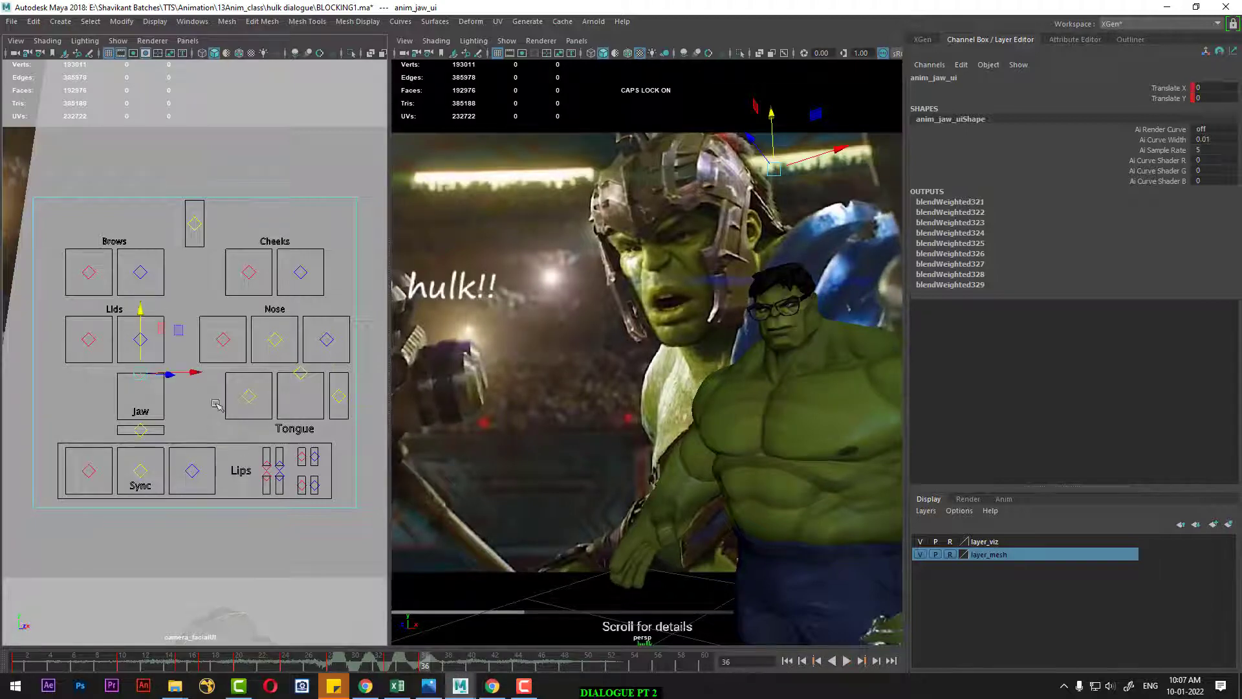
{"action": "left_click_drag", "start_coordinate": [139, 311], "coordinate": [131, 350]}
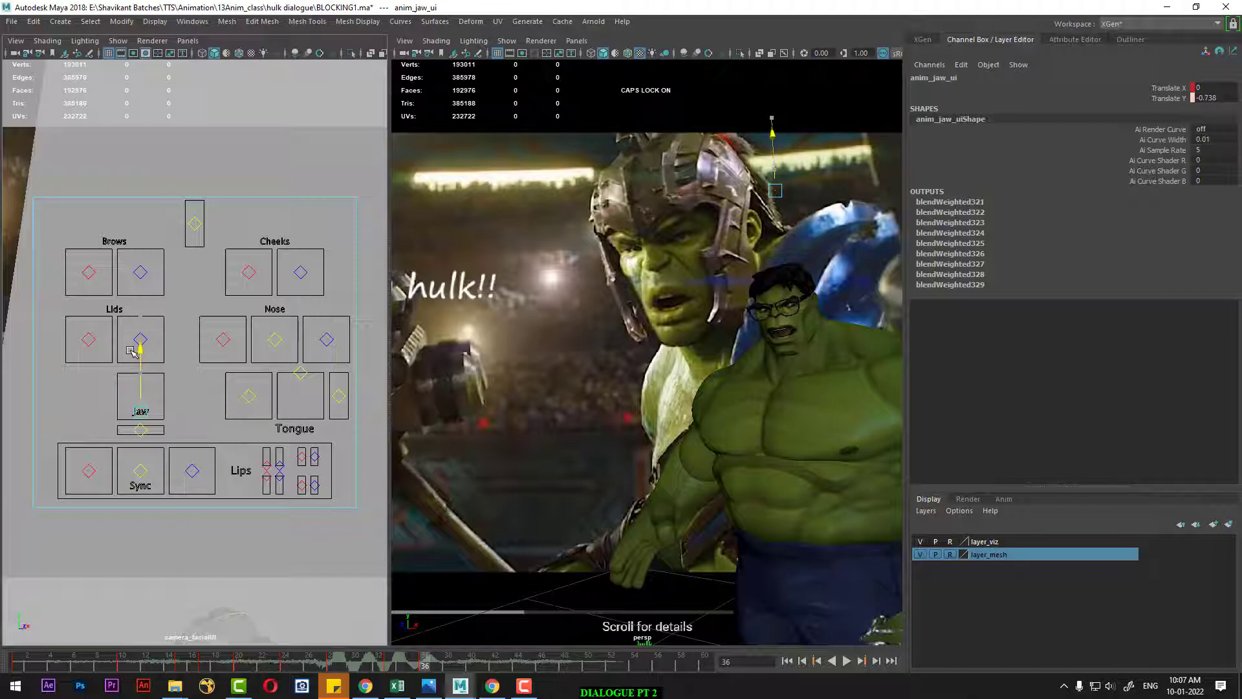
{"action": "left_click", "coordinate": [89, 470]}
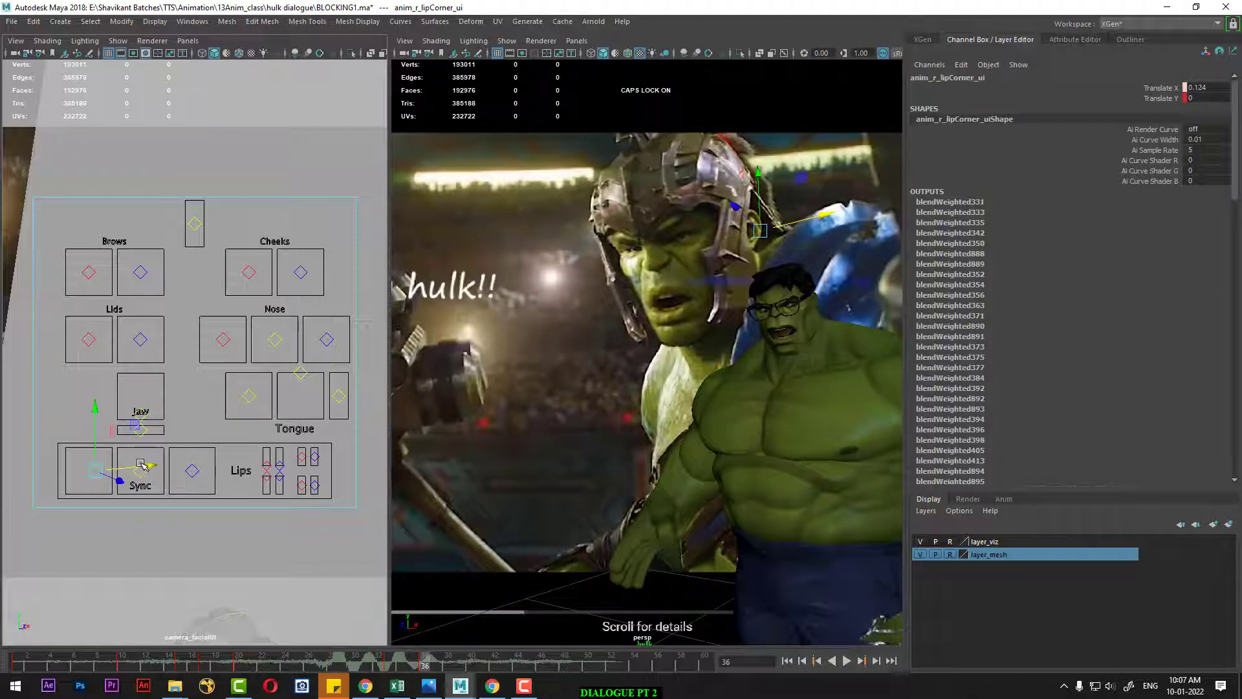
{"action": "left_click", "coordinate": [194, 472]}
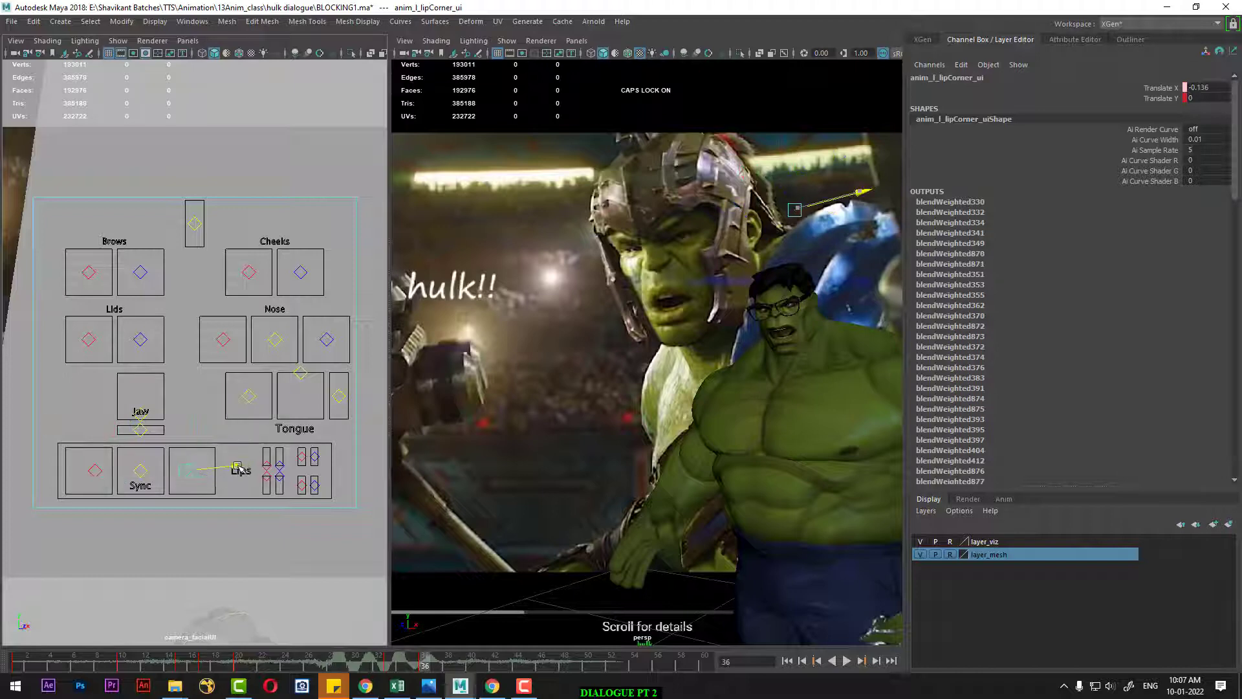
{"action": "left_click", "coordinate": [104, 471]}
{"action": "left_click_drag", "start_coordinate": [106, 470], "coordinate": [152, 466]}
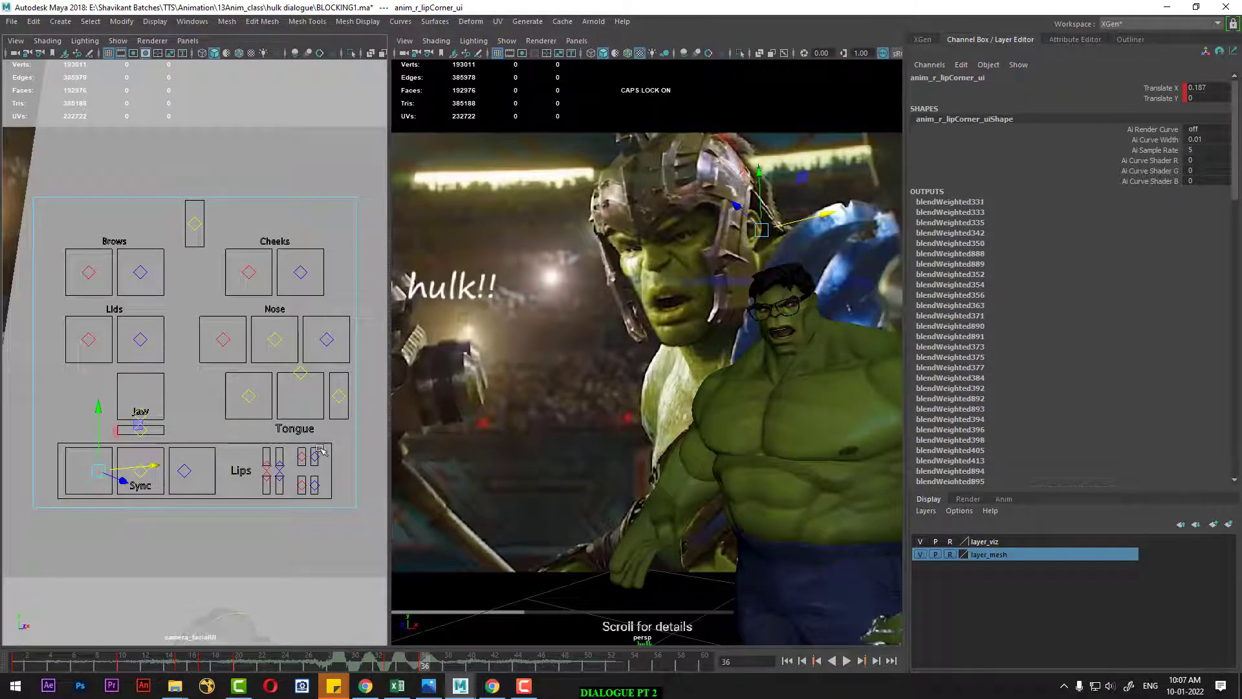
Step: Curl the right upper lip up to 0.16 and pull the left lower-lip curl downward
{"action": "left_click_drag", "start_coordinate": [314, 456], "coordinate": [319, 406]}
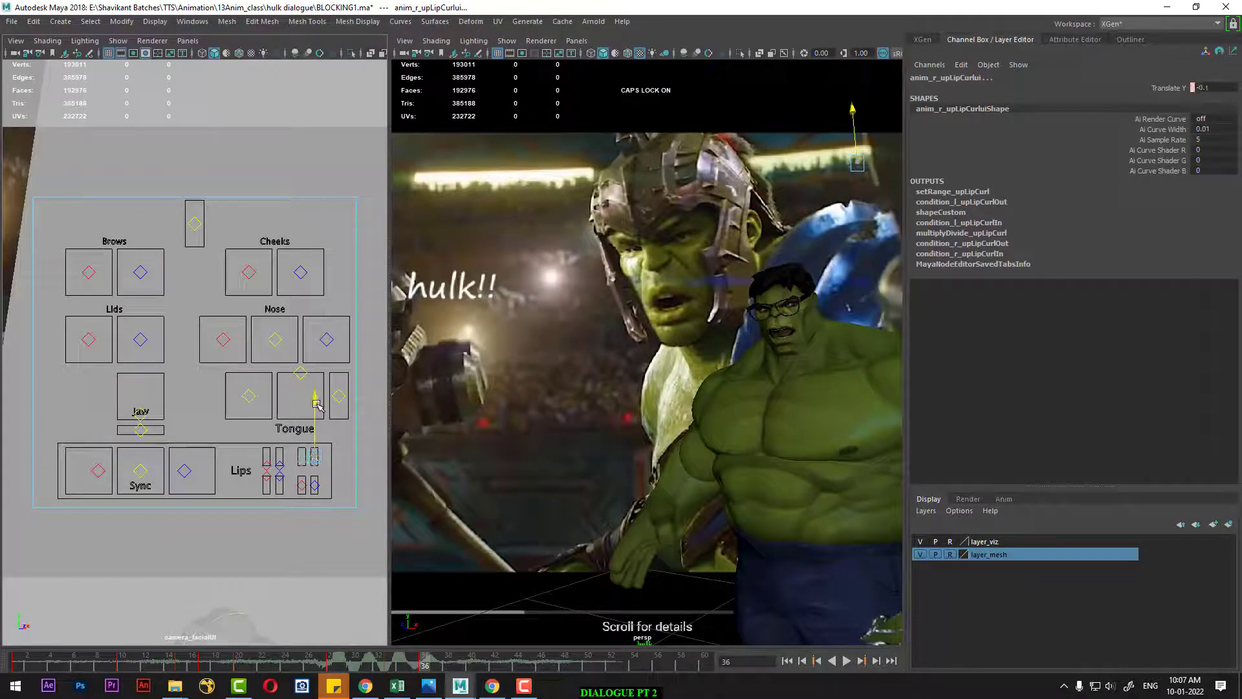
{"action": "left_click_drag", "start_coordinate": [317, 401], "coordinate": [315, 391]}
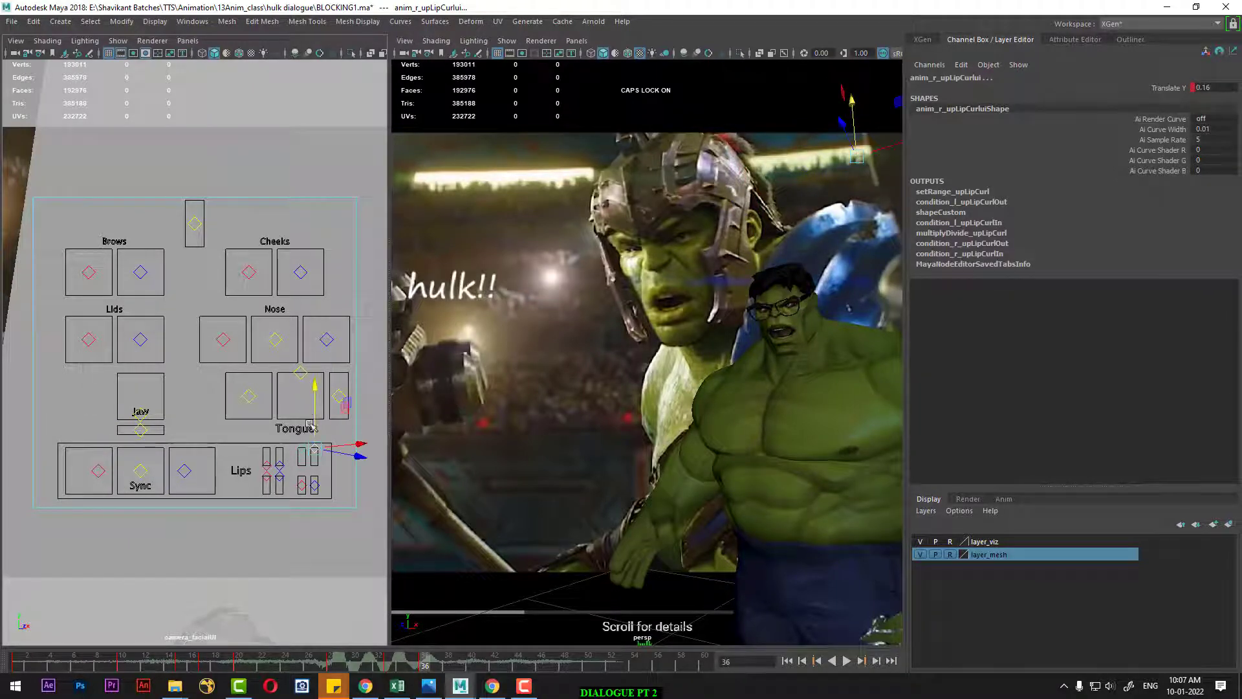
{"action": "left_click_drag", "start_coordinate": [302, 484], "coordinate": [302, 493]}
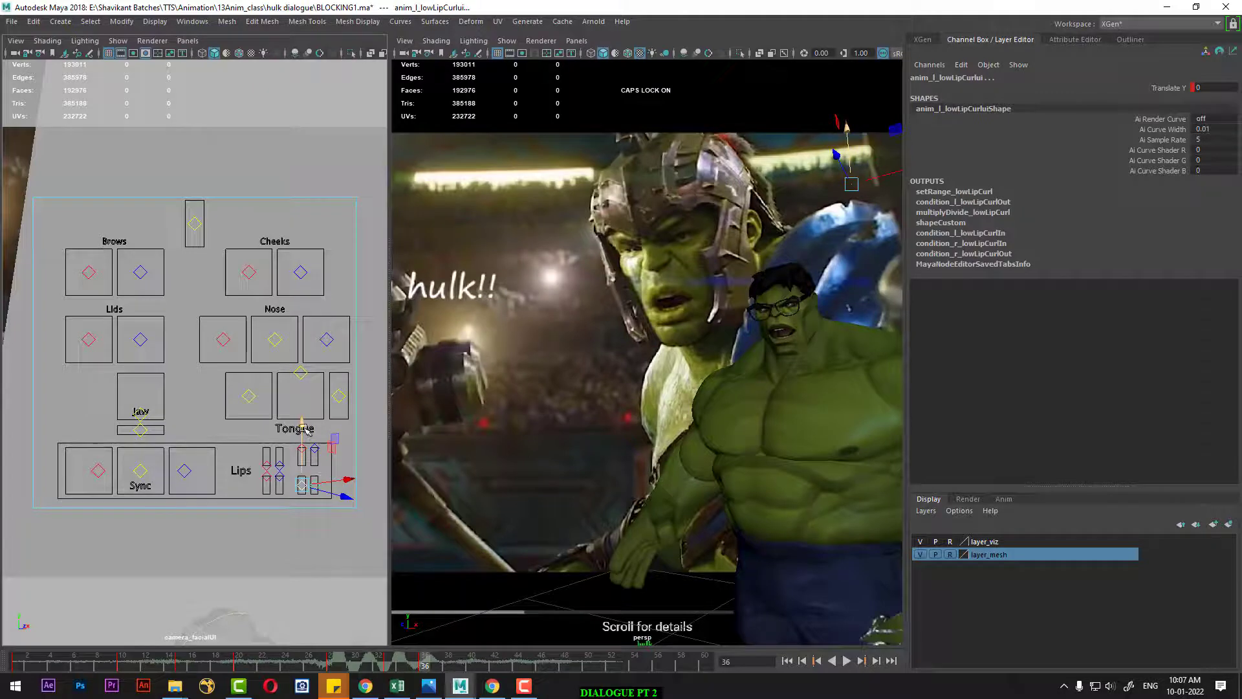
{"action": "left_click_drag", "start_coordinate": [303, 435], "coordinate": [302, 447]}
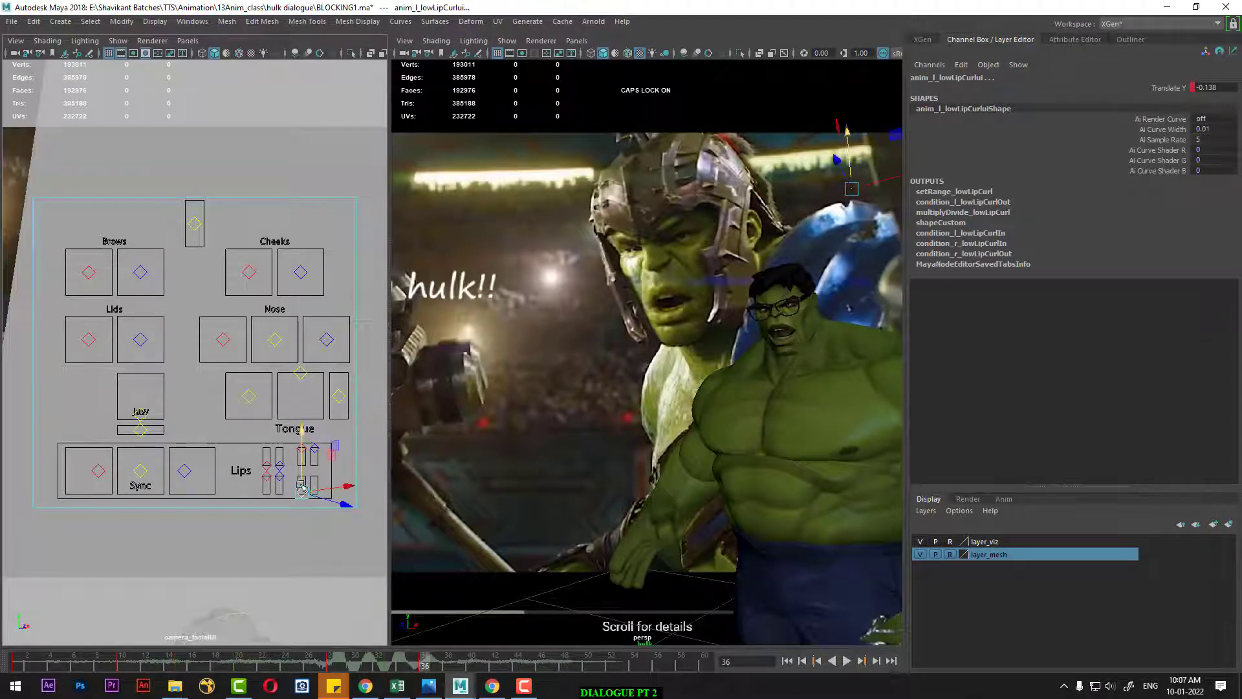
Step: Widen the left lip corner to -0.292 and the right to 0.38, then scrub to frame 39
{"action": "left_click", "coordinate": [183, 477]}
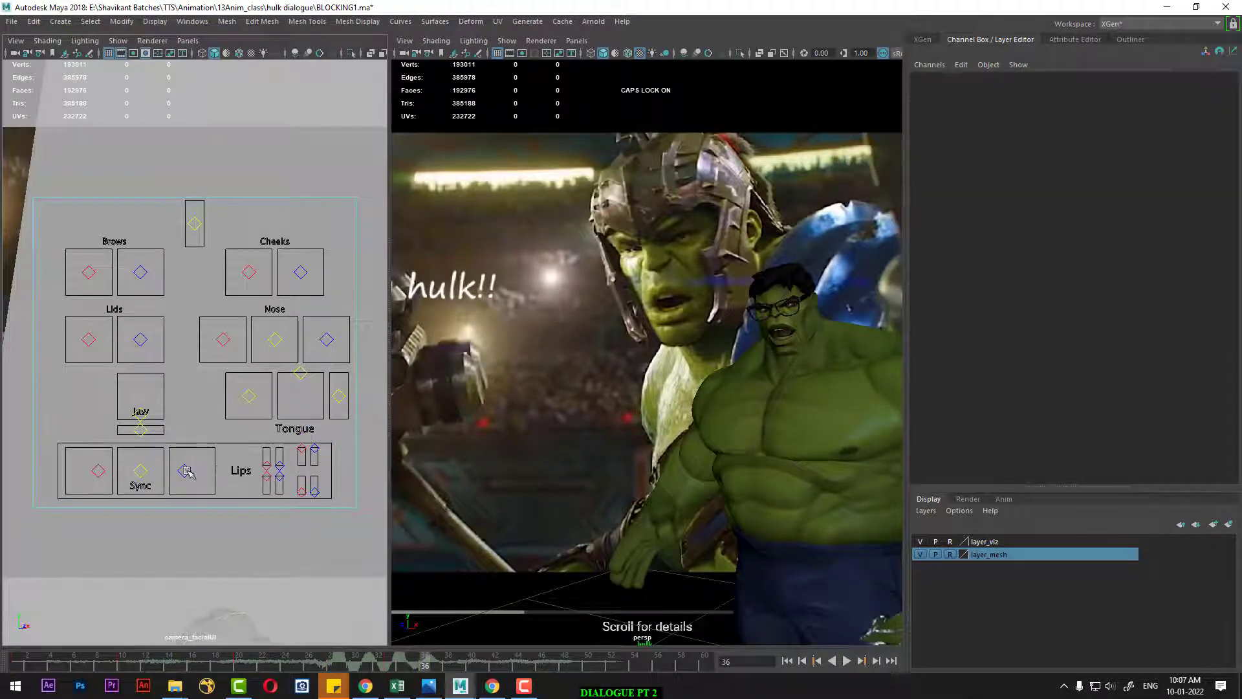
{"action": "left_click", "coordinate": [188, 471]}
{"action": "left_click_drag", "start_coordinate": [243, 465], "coordinate": [235, 469]}
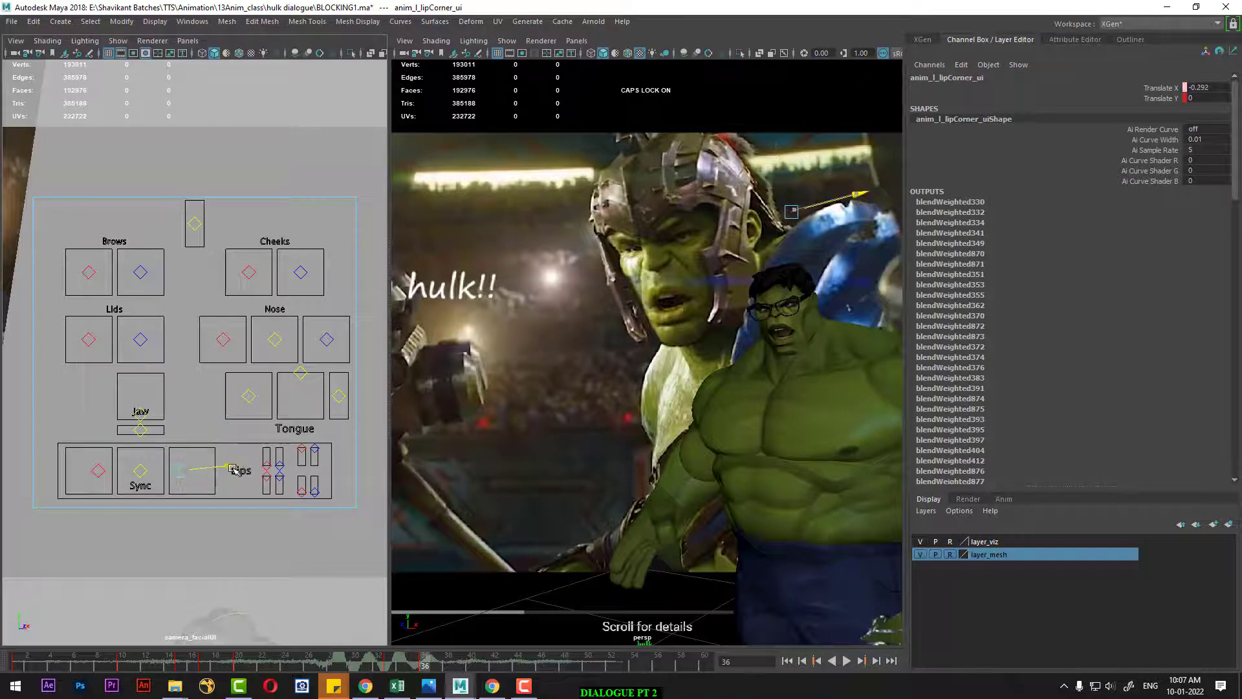
{"action": "left_click", "coordinate": [98, 471]}
{"action": "left_click_drag", "start_coordinate": [135, 469], "coordinate": [161, 460]}
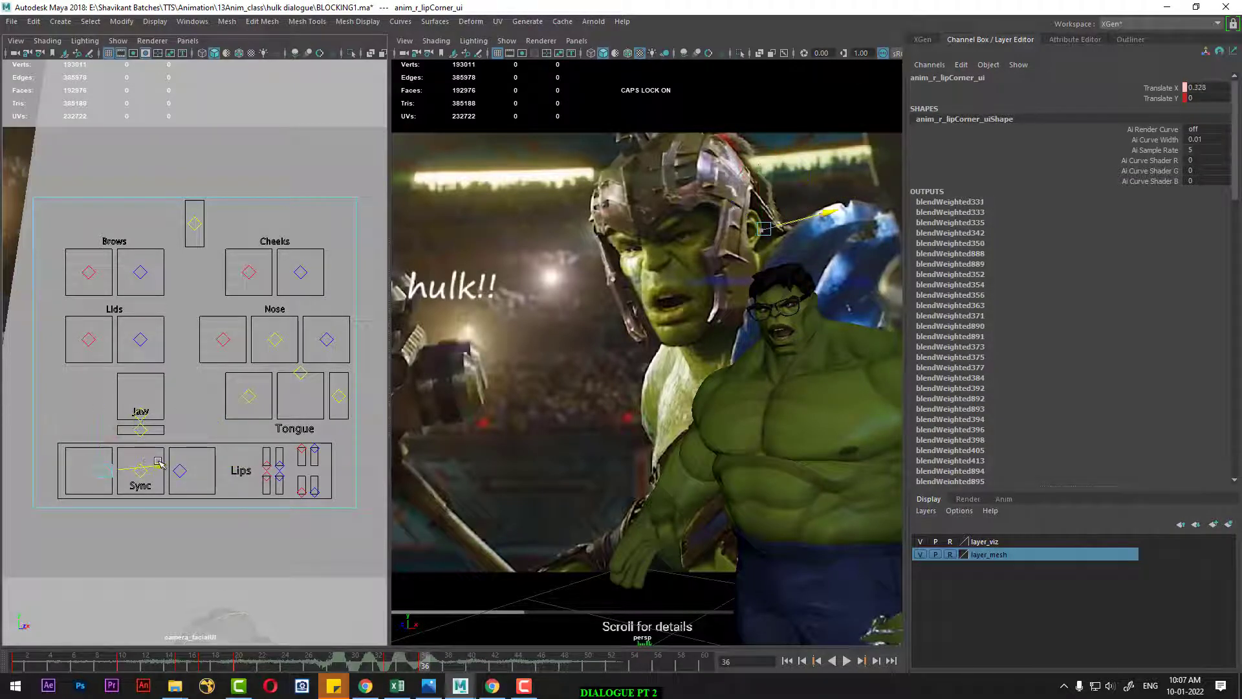
{"action": "left_click", "coordinate": [142, 409]}
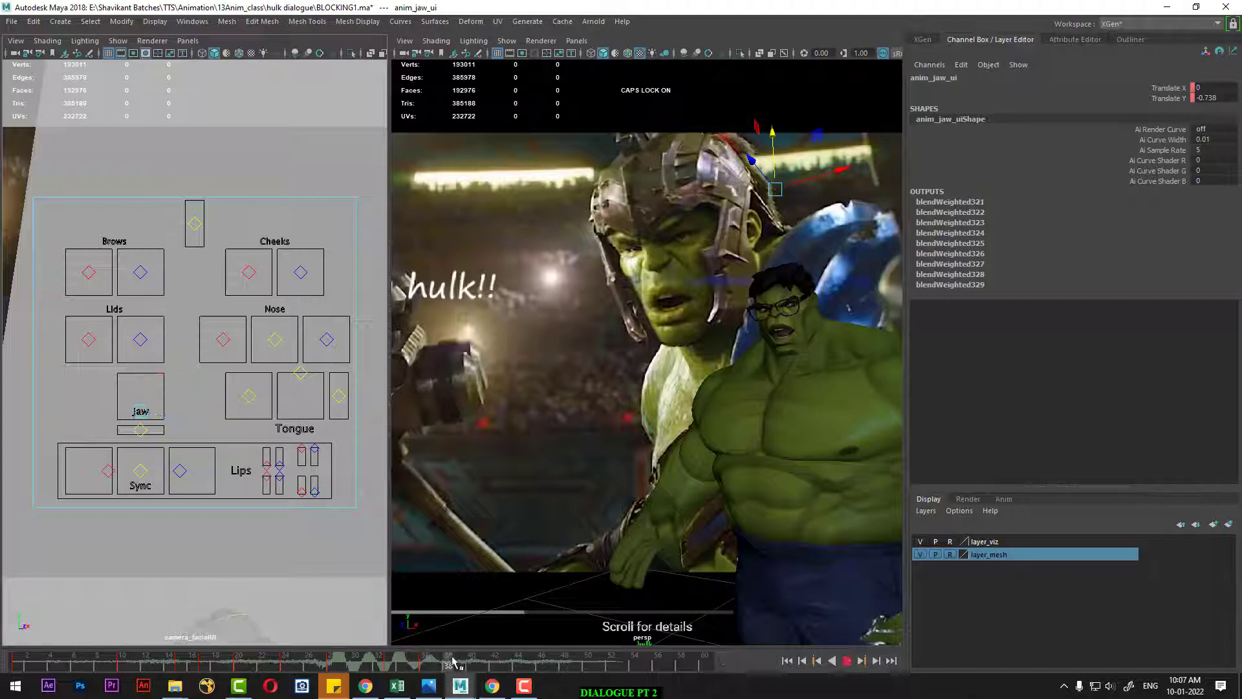
{"action": "left_click_drag", "start_coordinate": [436, 664], "coordinate": [479, 663]}
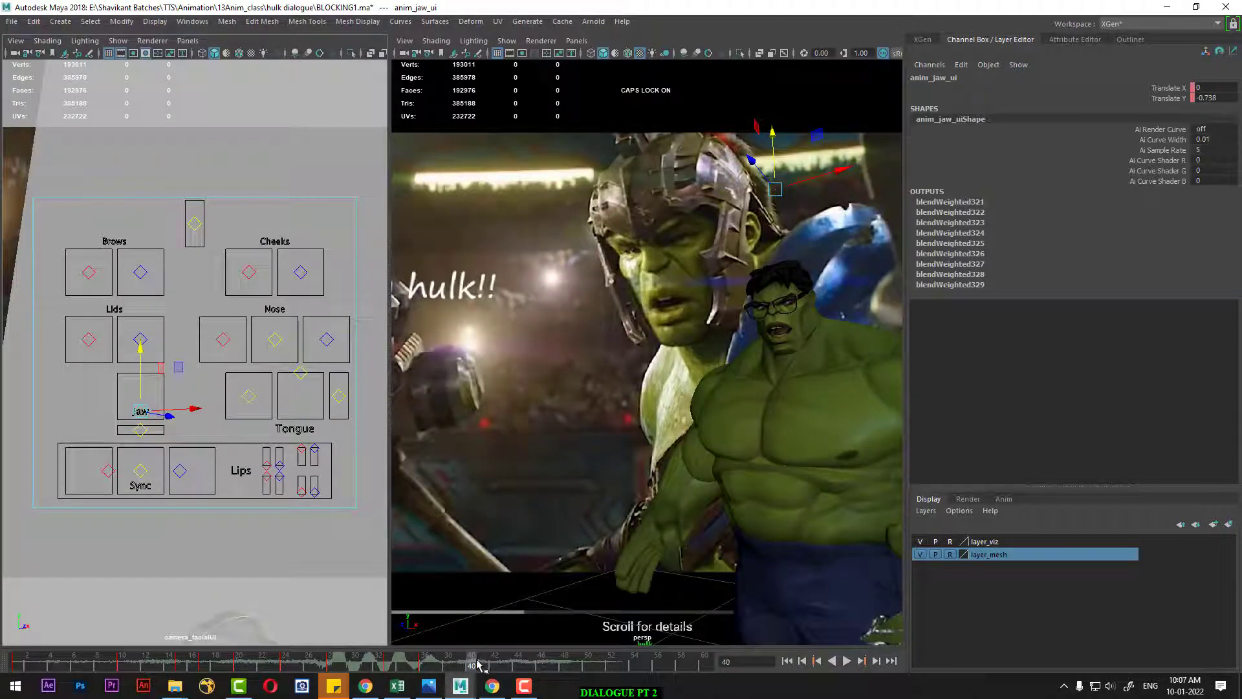
Step: Advance to frame 43, review playback, and raise the jaw control to Translate Y -0.151
{"action": "left_click_drag", "start_coordinate": [478, 665], "coordinate": [485, 666]}
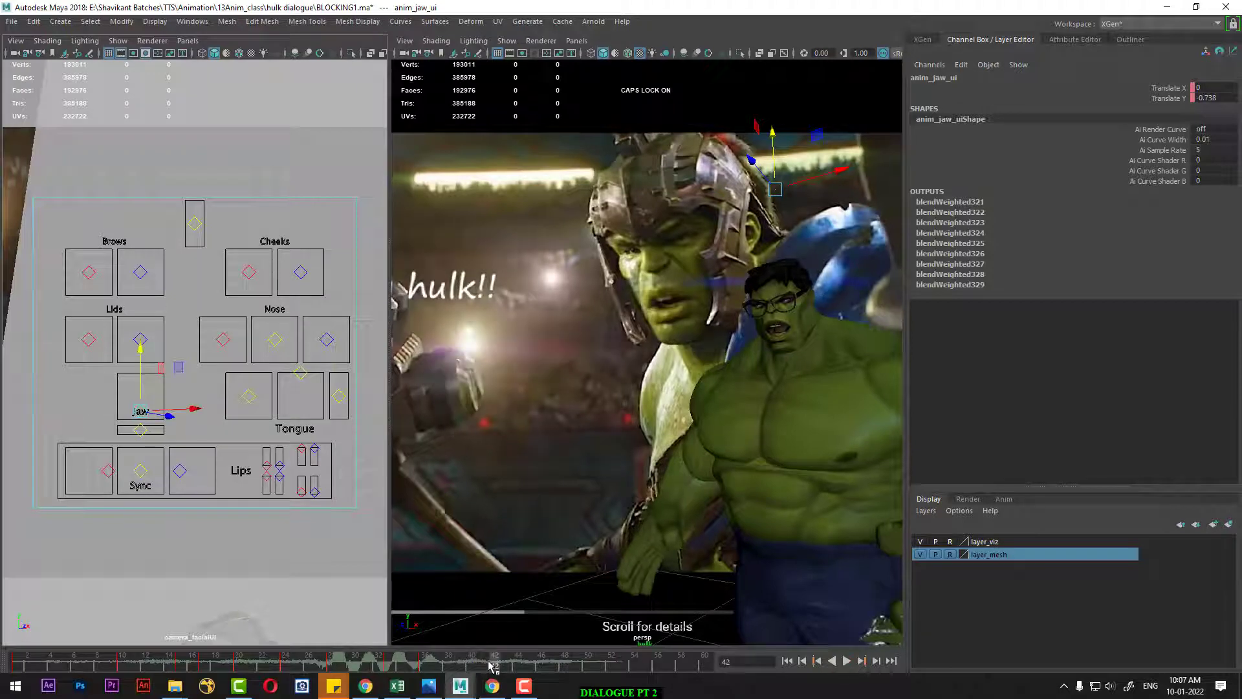
{"action": "left_click_drag", "start_coordinate": [485, 666], "coordinate": [506, 663]}
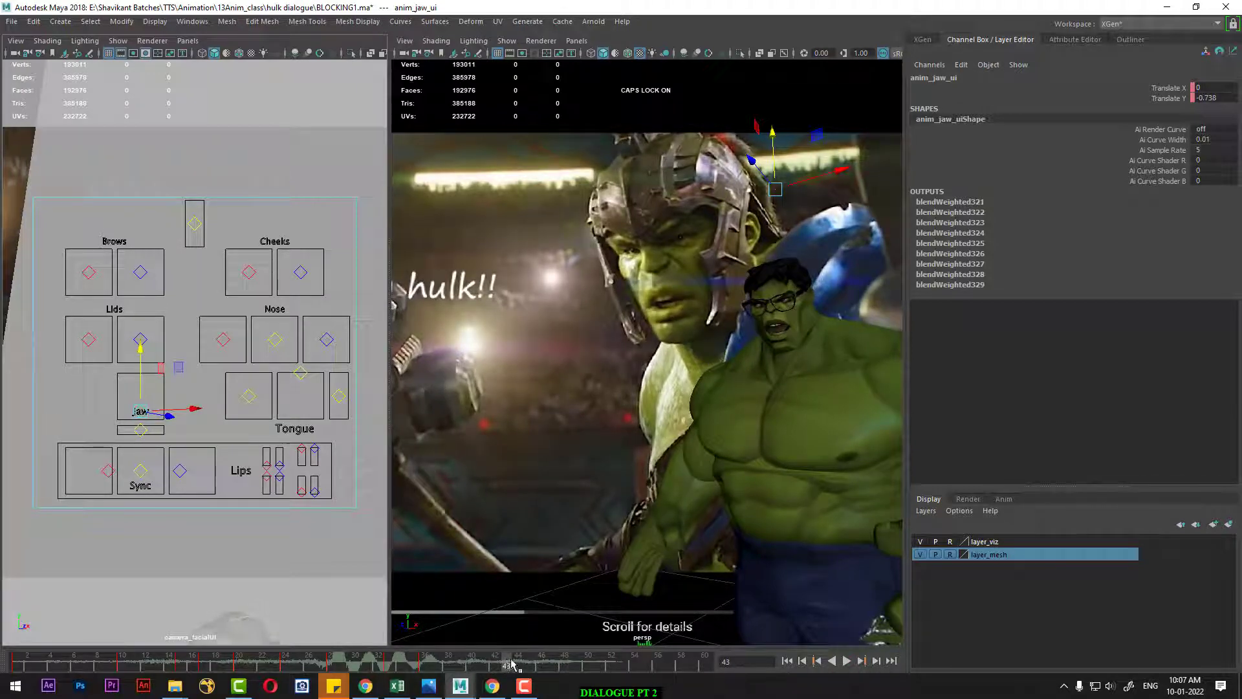
{"action": "key", "text": "alt+v"}
{"action": "mouse_move", "coordinate": [504, 664]}
{"action": "left_mouse_down"}
{"action": "mouse_move", "coordinate": [519, 665]}
{"action": "mouse_move", "coordinate": [507, 667]}
{"action": "left_mouse_up"}
{"action": "left_click_drag", "start_coordinate": [143, 360], "coordinate": [131, 324]}
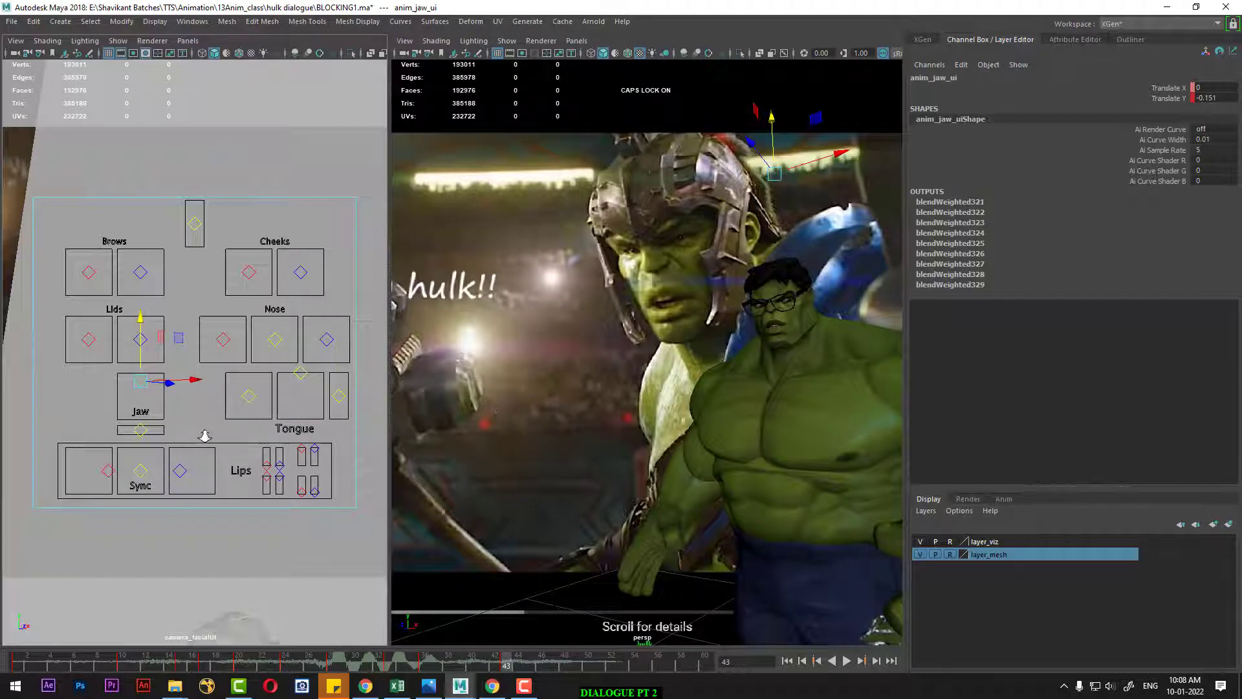
Step: Reset both lip corners' Translate X to 0 in the Channel Box
{"action": "left_click", "coordinate": [280, 465]}
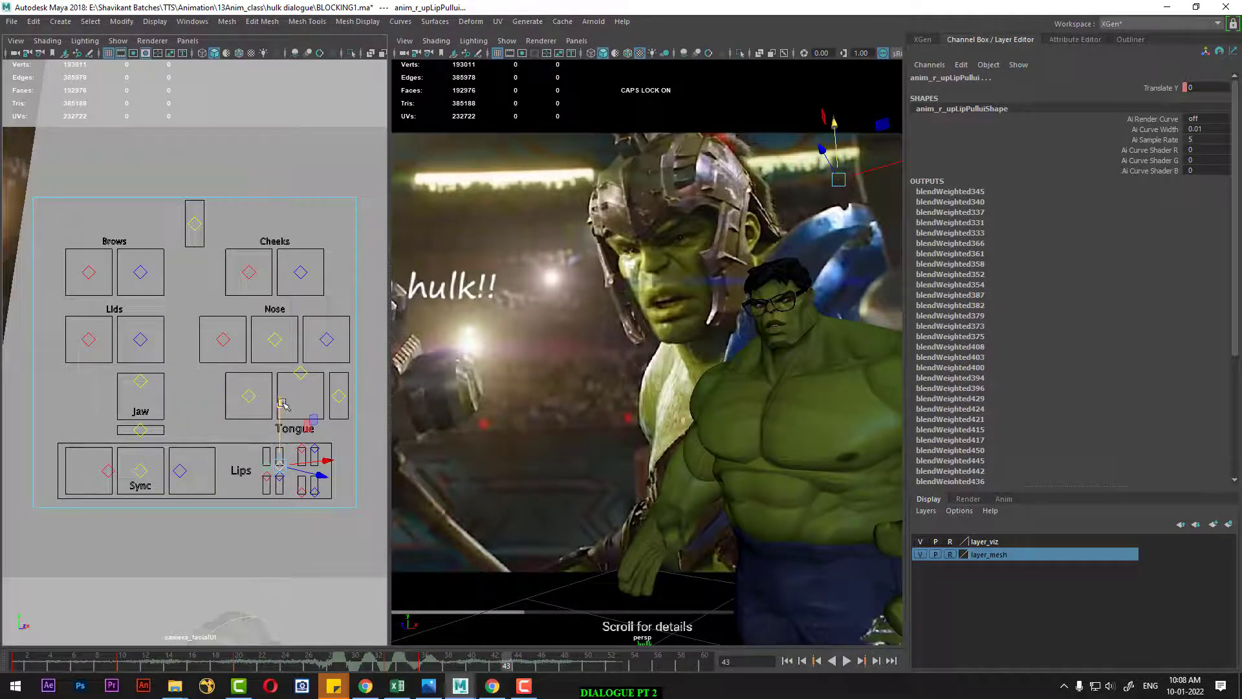
{"action": "left_click", "coordinate": [180, 472]}
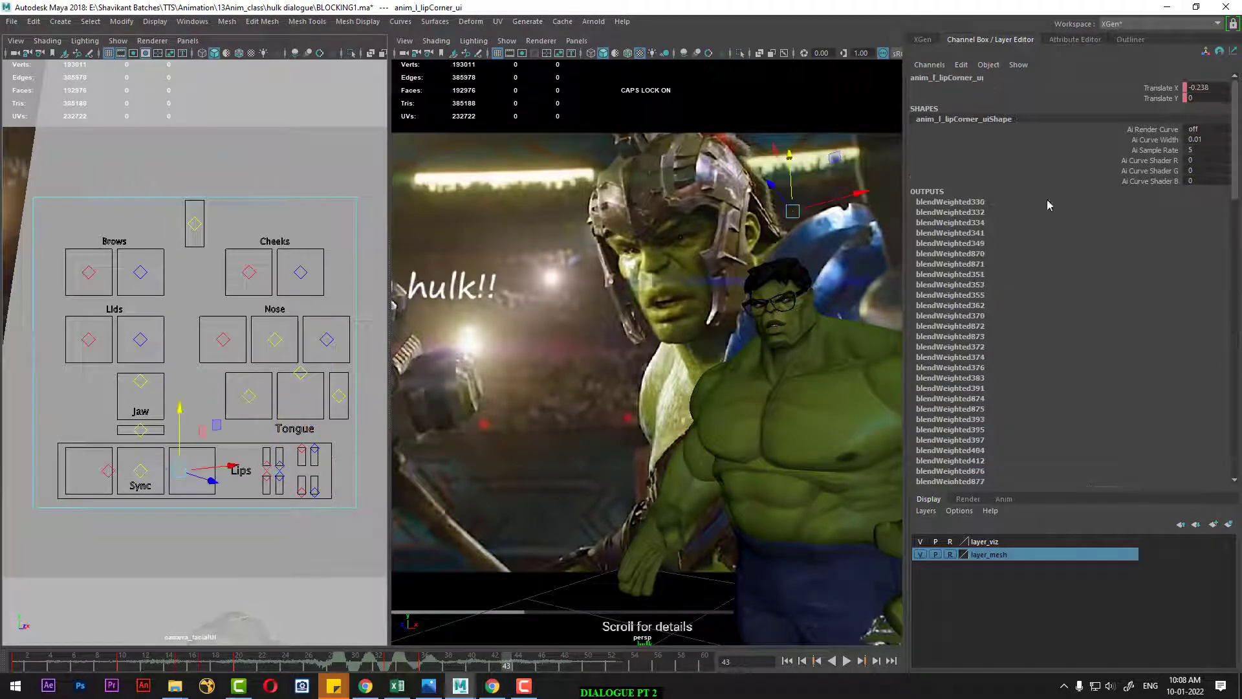
{"action": "left_click", "coordinate": [1207, 86]}
{"action": "type", "text": "0"}
{"action": "key", "text": "Return"}
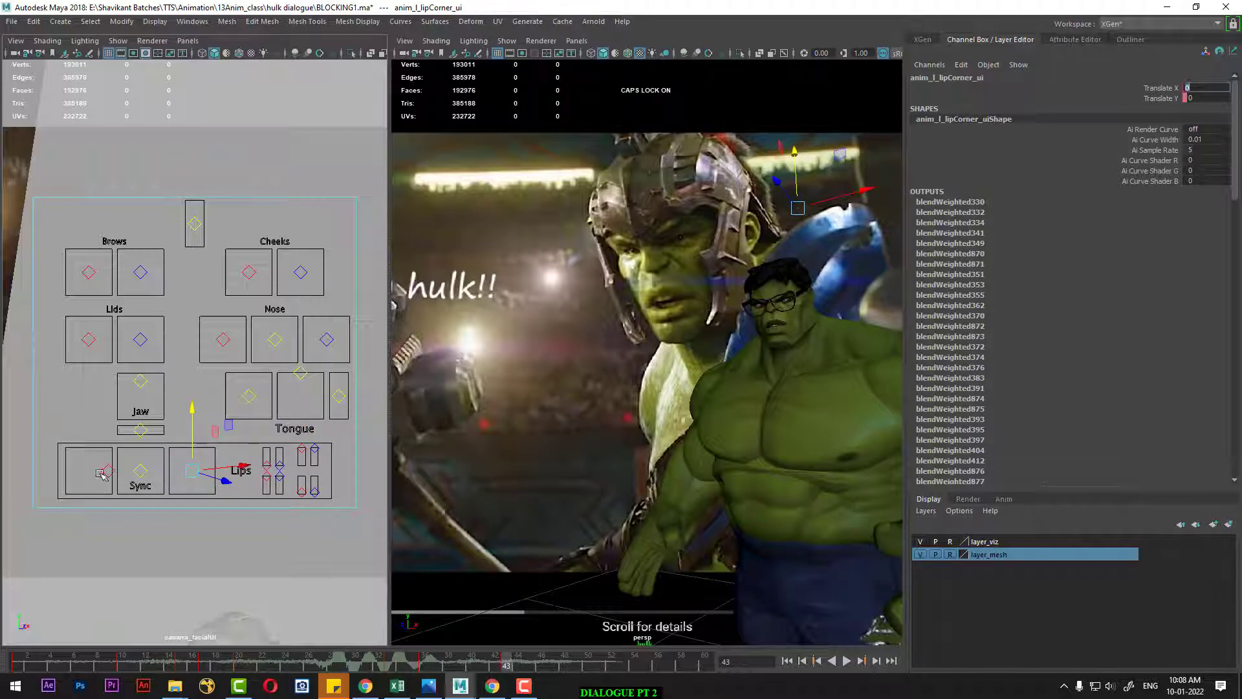
{"action": "left_click", "coordinate": [104, 471]}
{"action": "left_click", "coordinate": [1209, 88]}
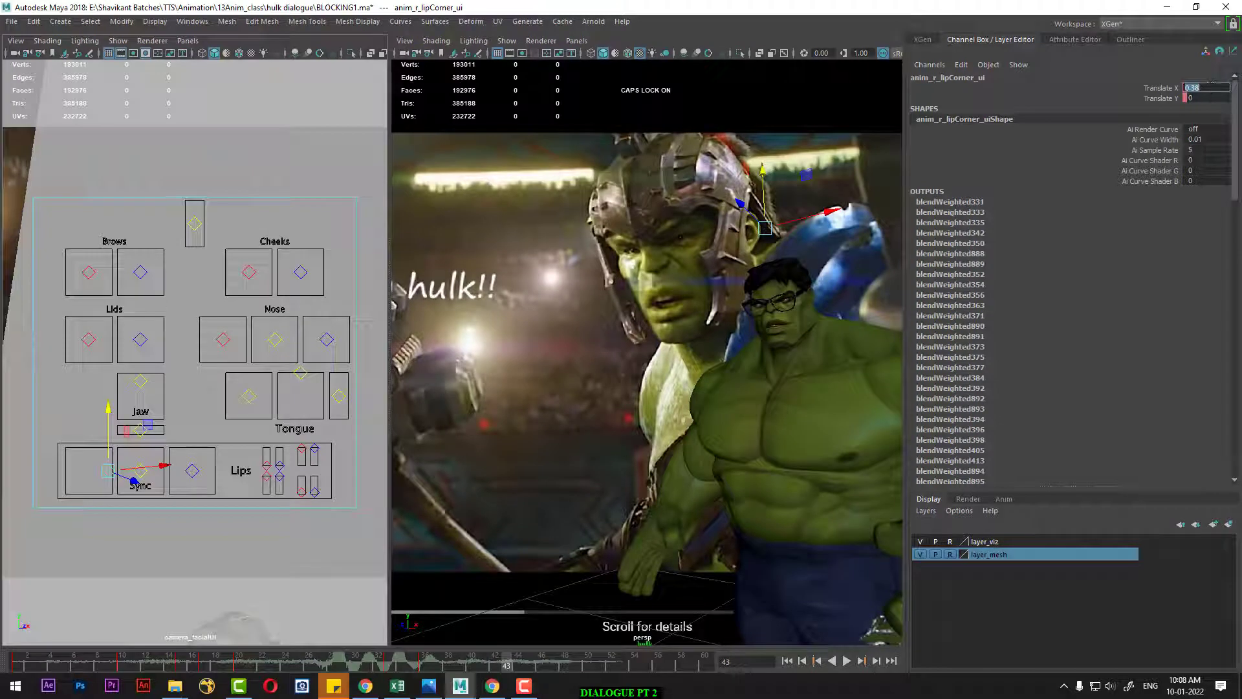
{"action": "type", "text": "0"}
{"action": "key", "text": "Return"}
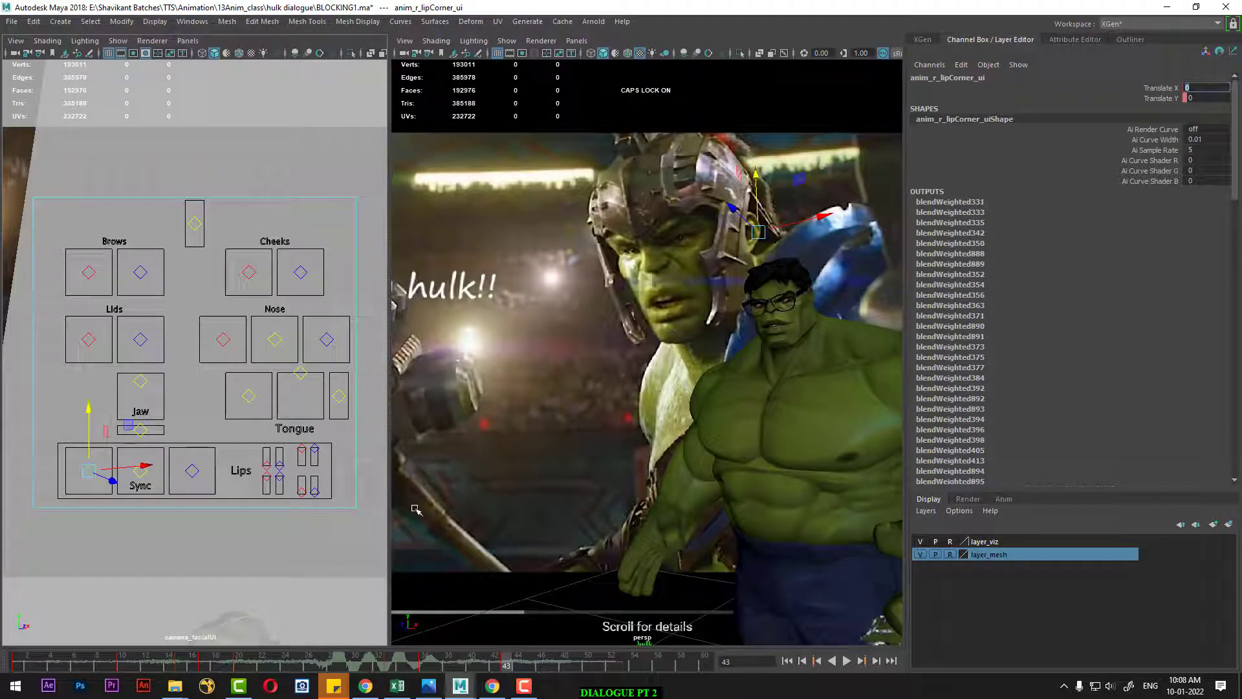
Step: Ease back the right upper and left lower lip curls, review playback, and open the jaw to -0.239
{"action": "left_click", "coordinate": [314, 453]}
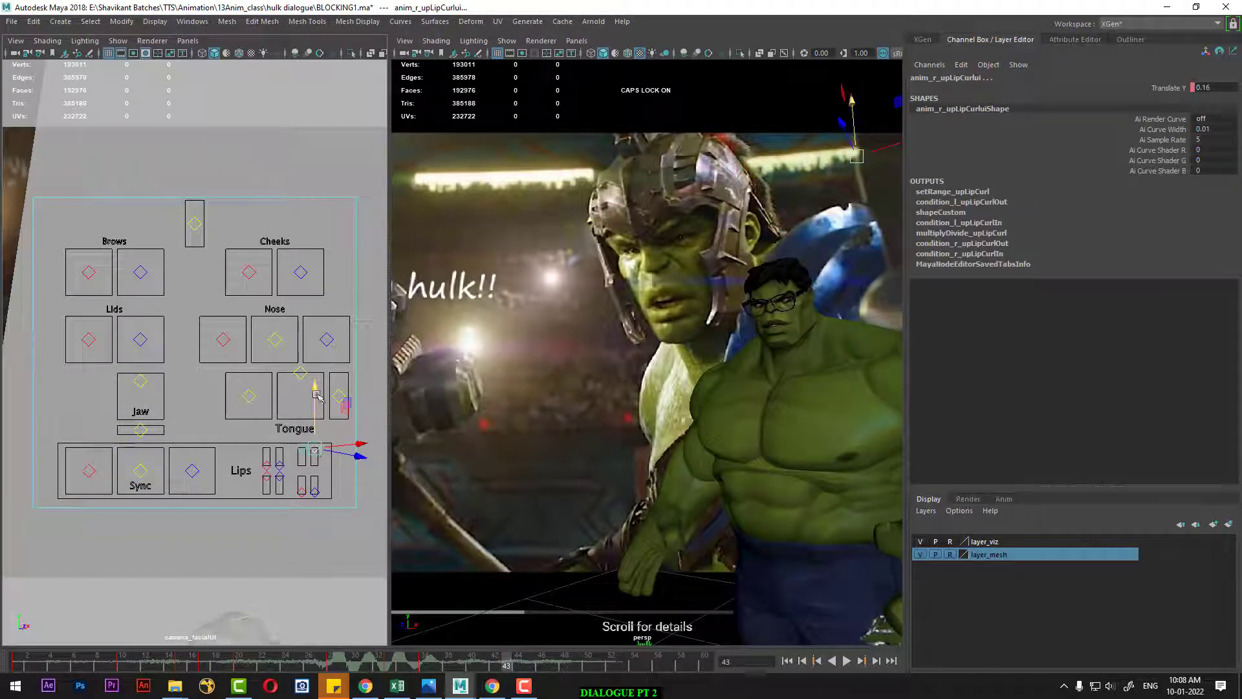
{"action": "left_click_drag", "start_coordinate": [316, 394], "coordinate": [306, 388]}
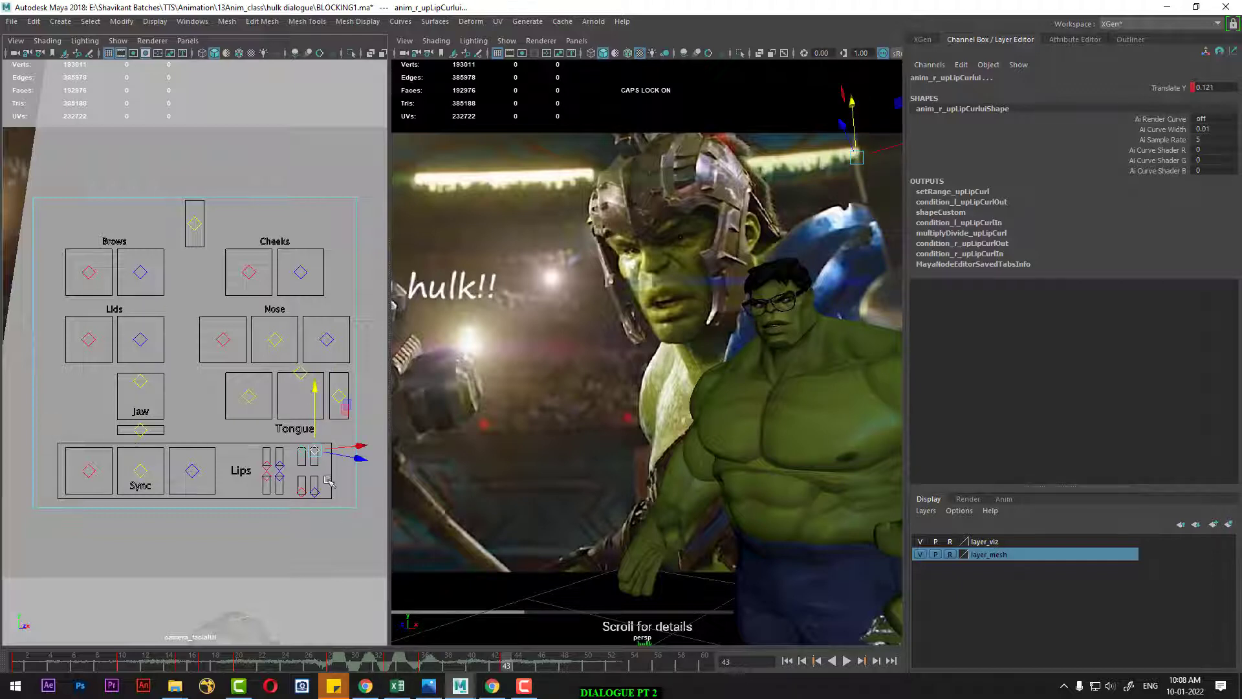
{"action": "left_click", "coordinate": [302, 489]}
{"action": "left_click_drag", "start_coordinate": [308, 433], "coordinate": [306, 440]}
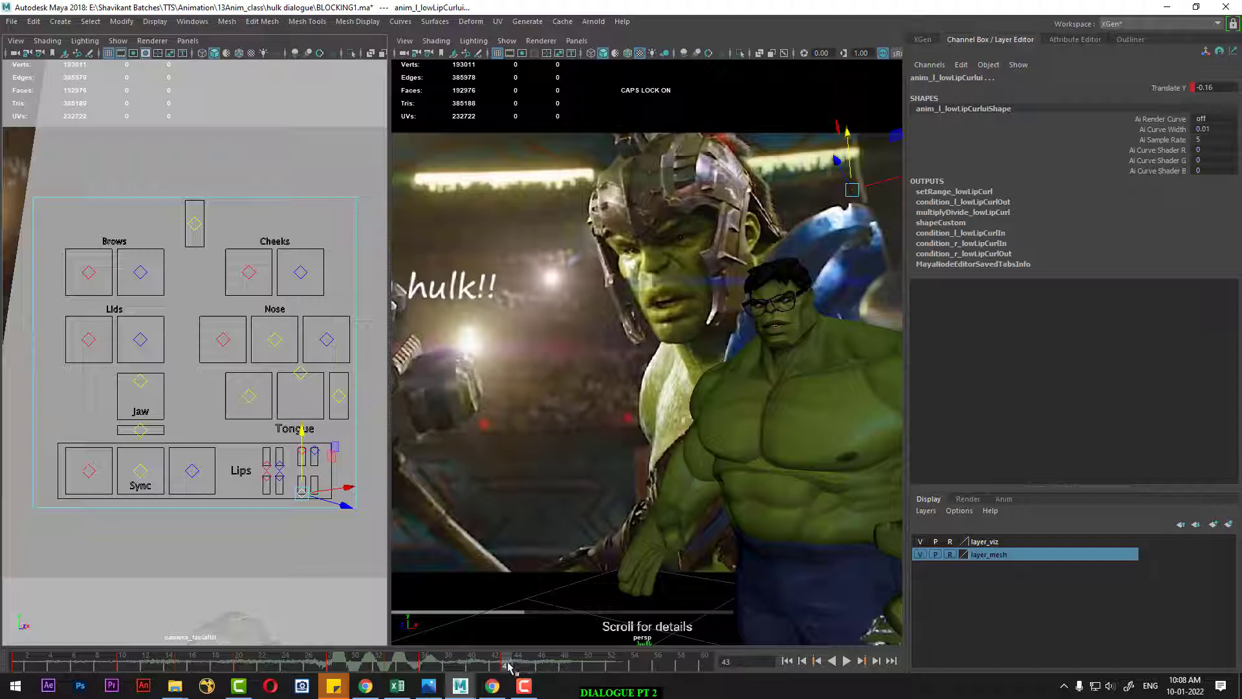
{"action": "key", "text": "alt+v"}
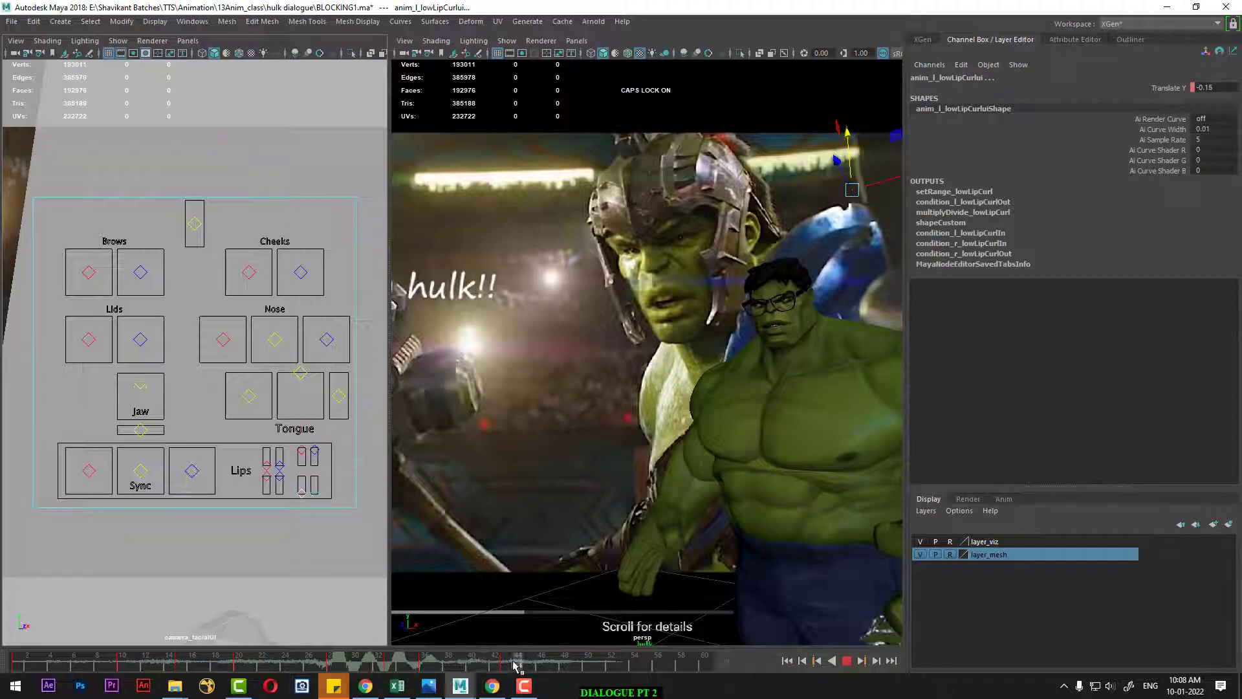
{"action": "left_click", "coordinate": [508, 667]}
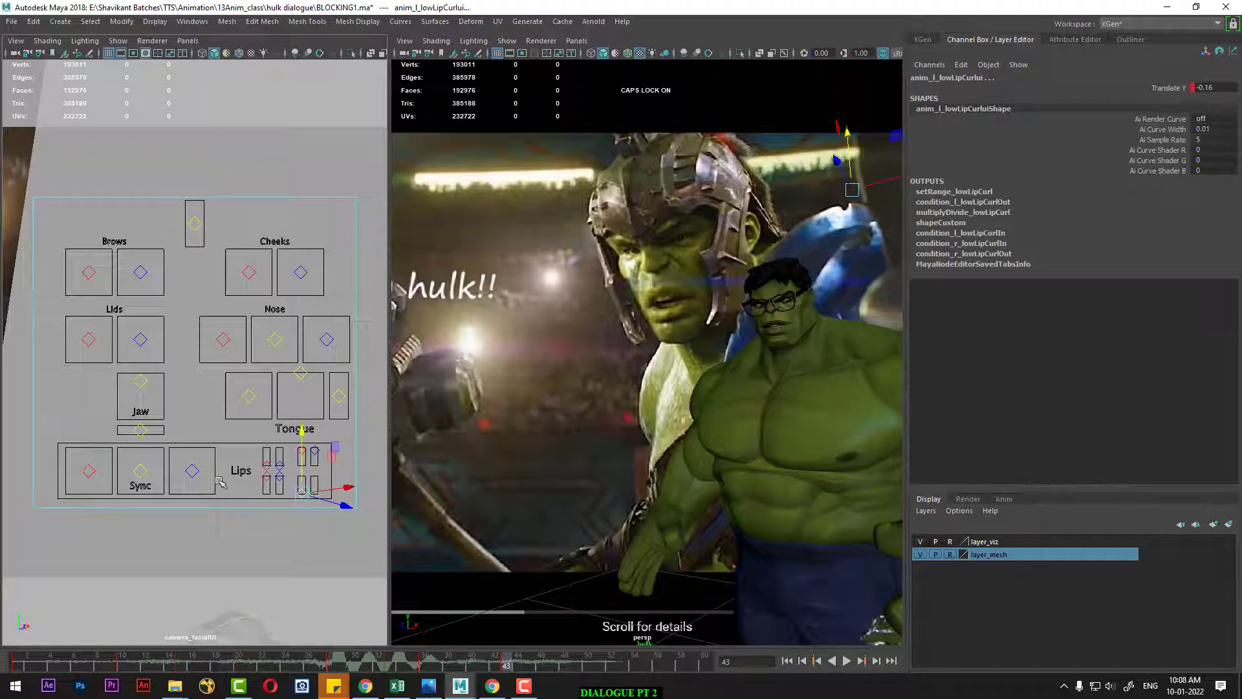
{"action": "left_click", "coordinate": [144, 387]}
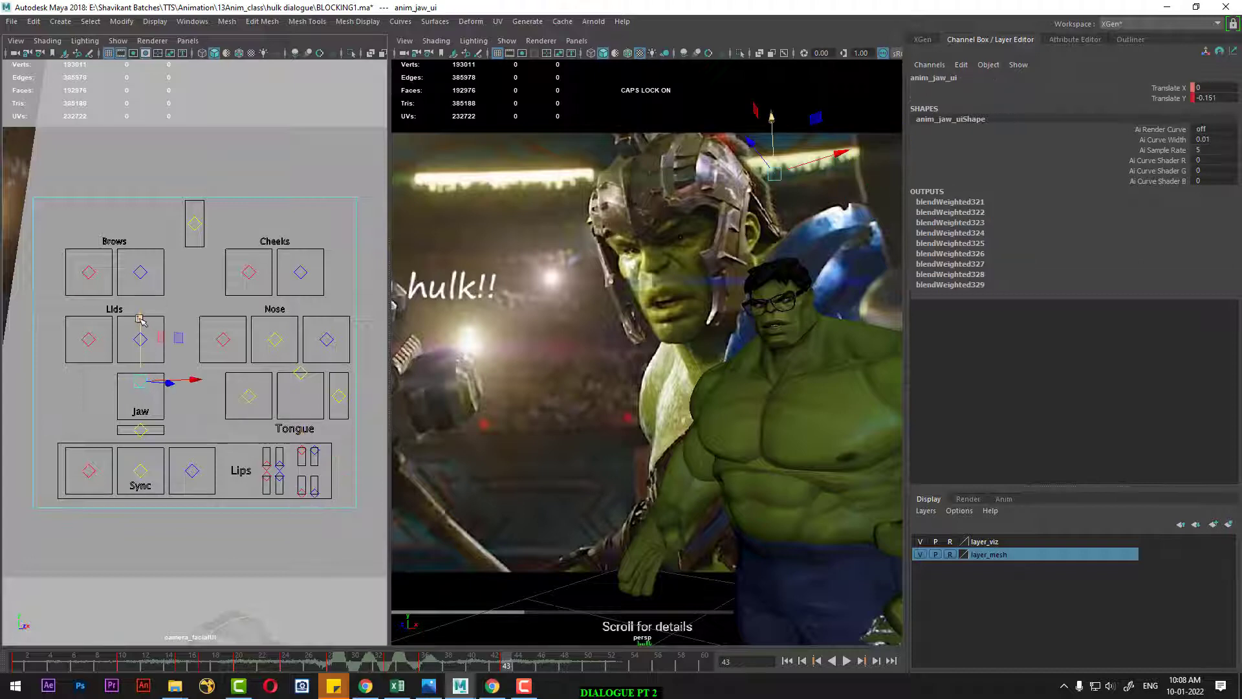
{"action": "left_click_drag", "start_coordinate": [139, 317], "coordinate": [136, 322]}
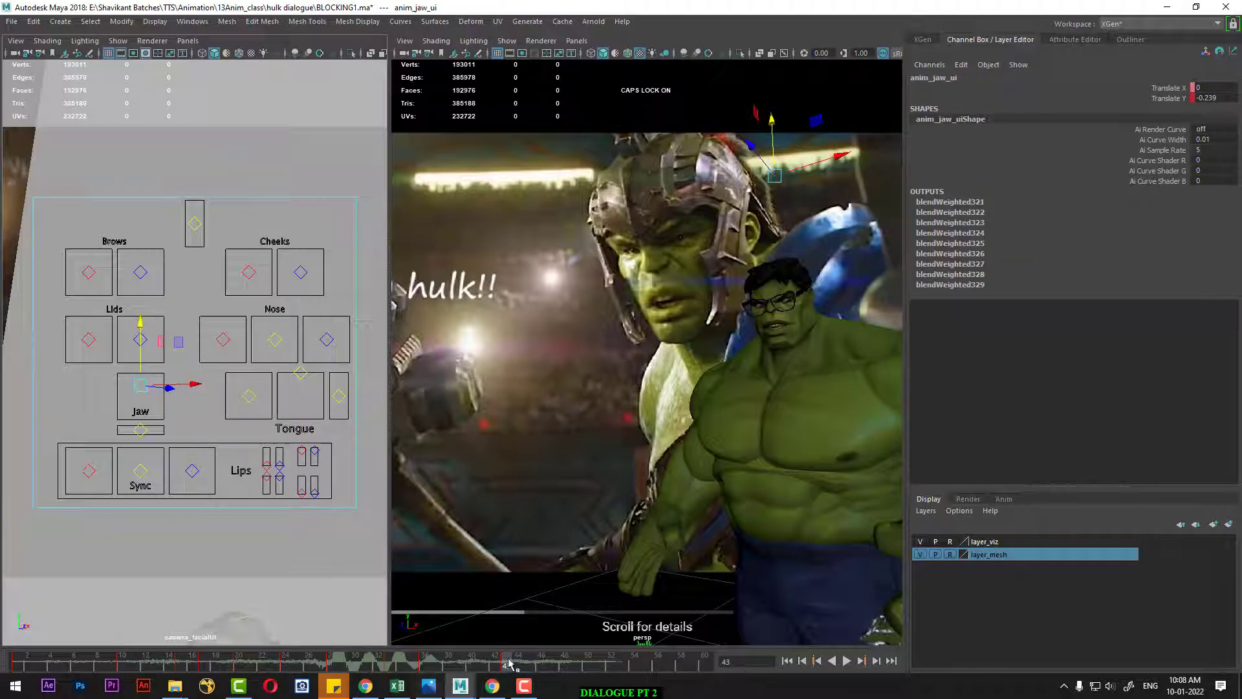
Step: Step through frames 46–50, return to frame 48, and drop the jaw control to about -0.8
{"action": "left_click", "coordinate": [539, 665]}
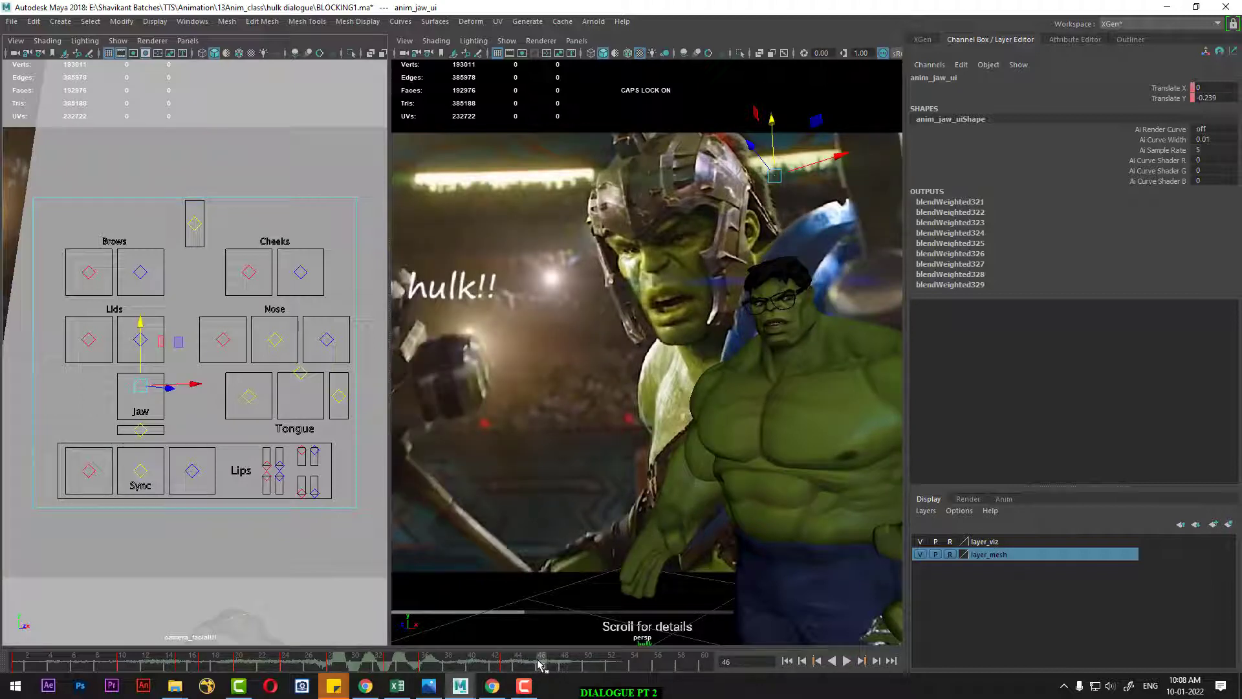
{"action": "left_click_drag", "start_coordinate": [545, 666], "coordinate": [562, 668]}
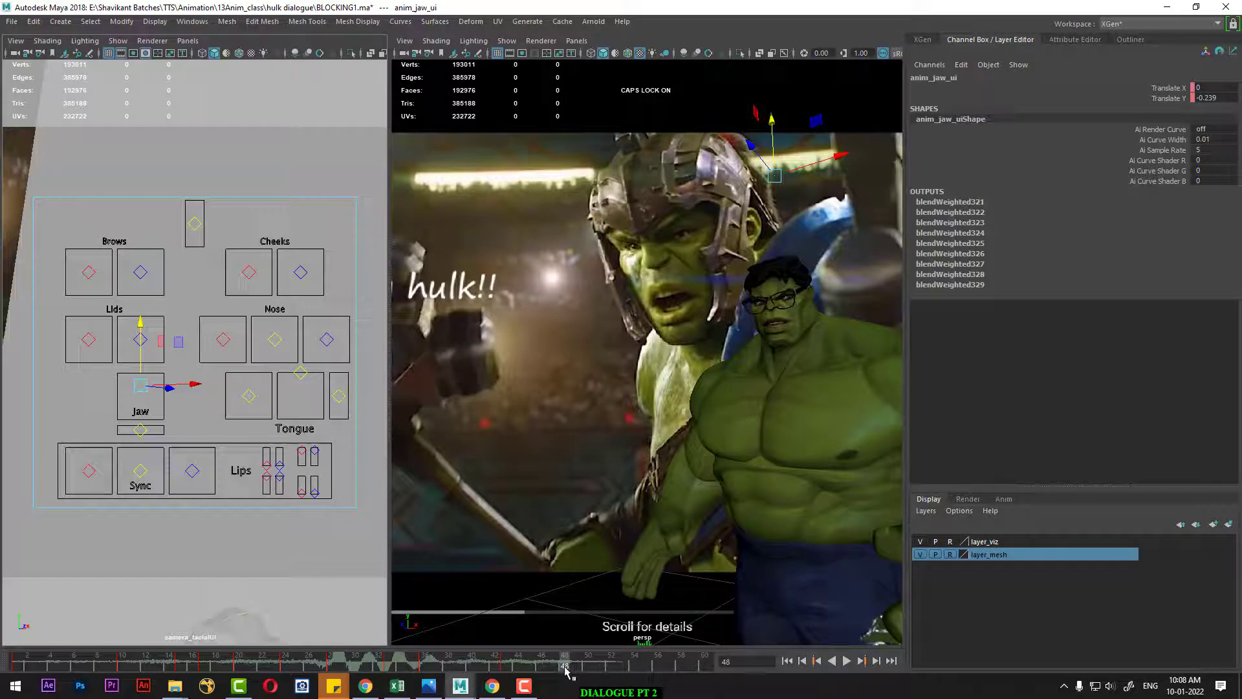
{"action": "left_click", "coordinate": [576, 666]}
{"action": "left_click", "coordinate": [590, 666]}
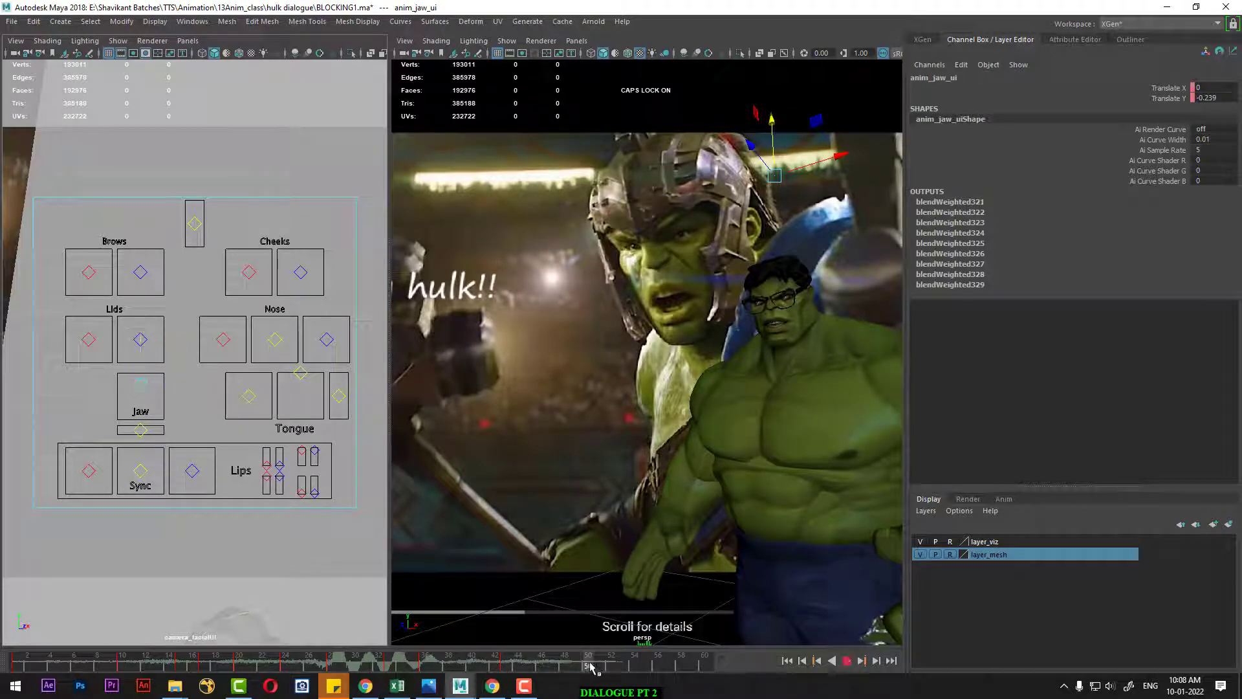
{"action": "left_click", "coordinate": [570, 668]}
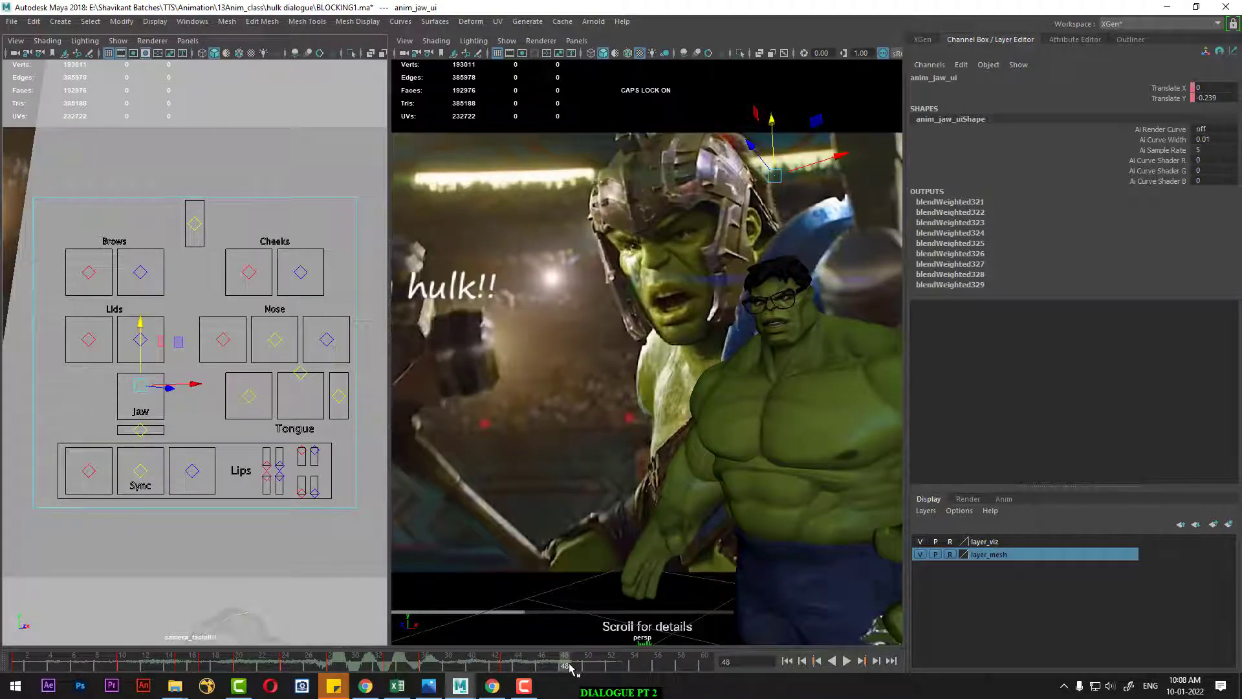
{"action": "left_click_drag", "start_coordinate": [141, 323], "coordinate": [139, 352]}
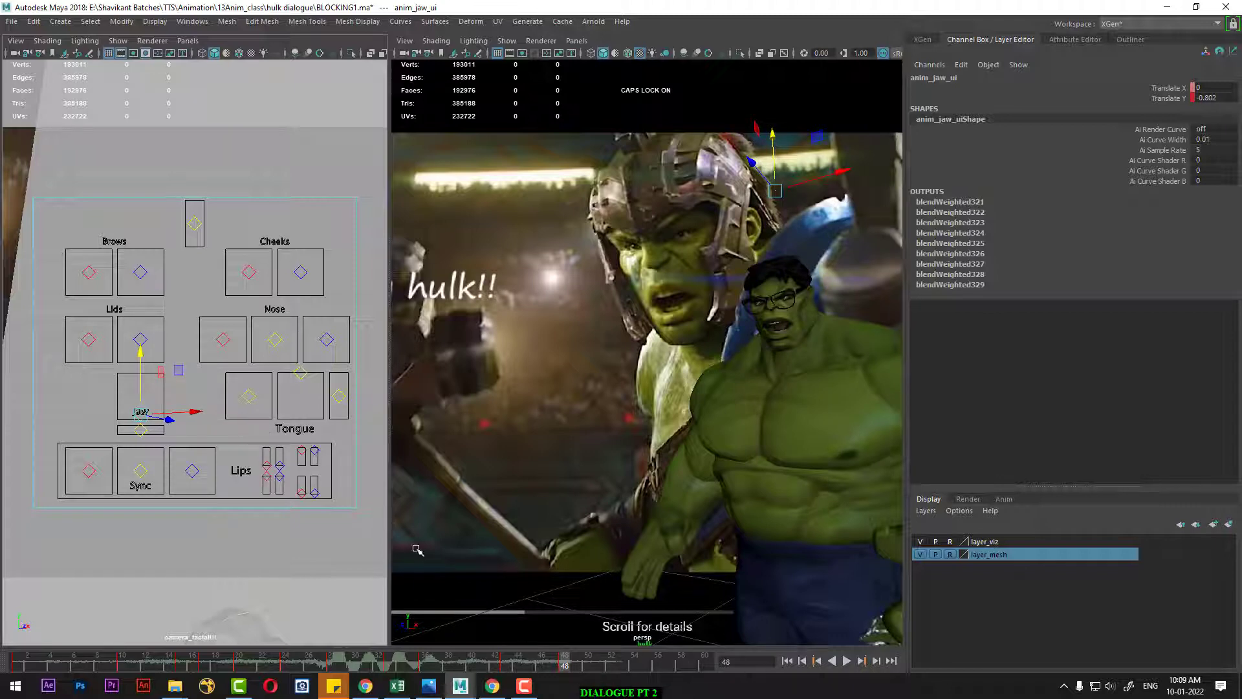
Step: Pull the left lip corner down to -0.263 and the right lip corner down
{"action": "left_click", "coordinate": [195, 470]}
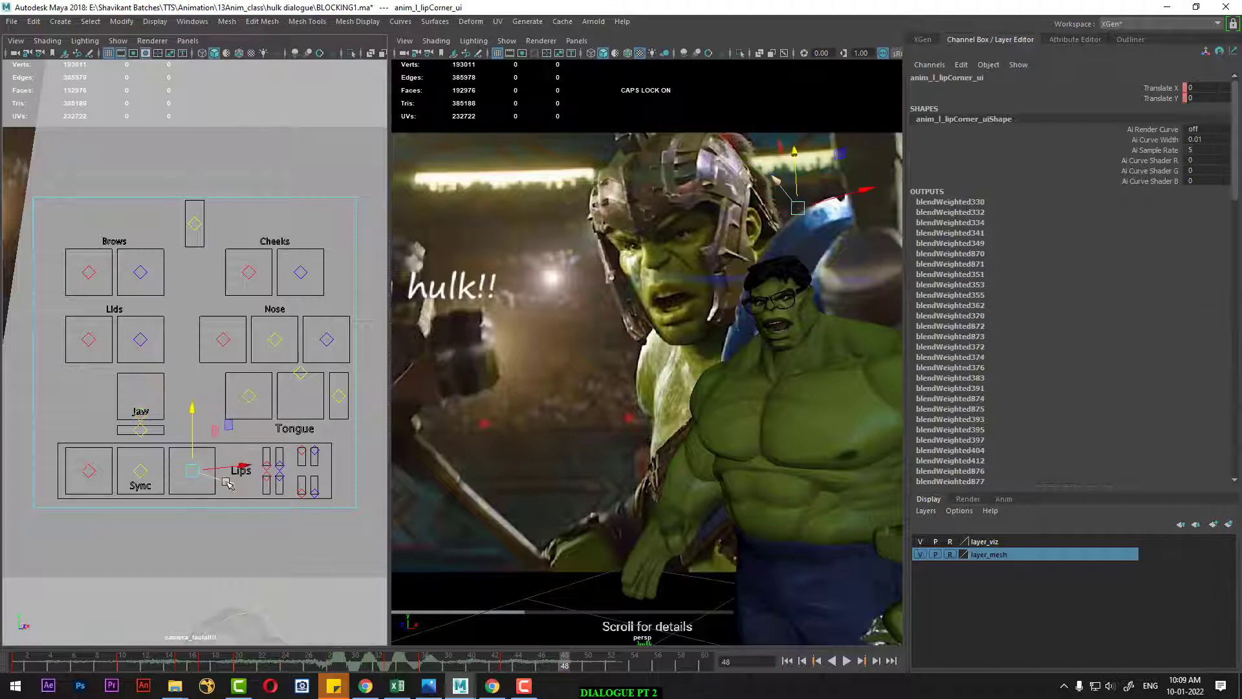
{"action": "left_click_drag", "start_coordinate": [195, 471], "coordinate": [193, 402]}
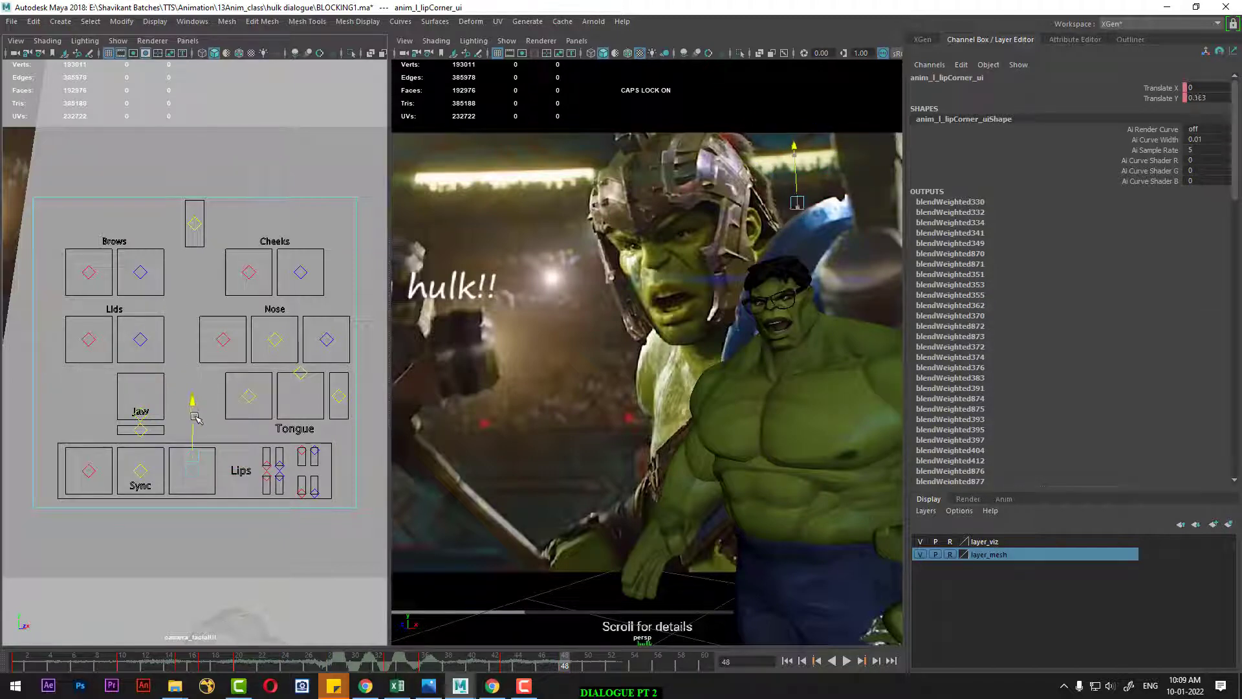
{"action": "left_click_drag", "start_coordinate": [192, 403], "coordinate": [192, 482]}
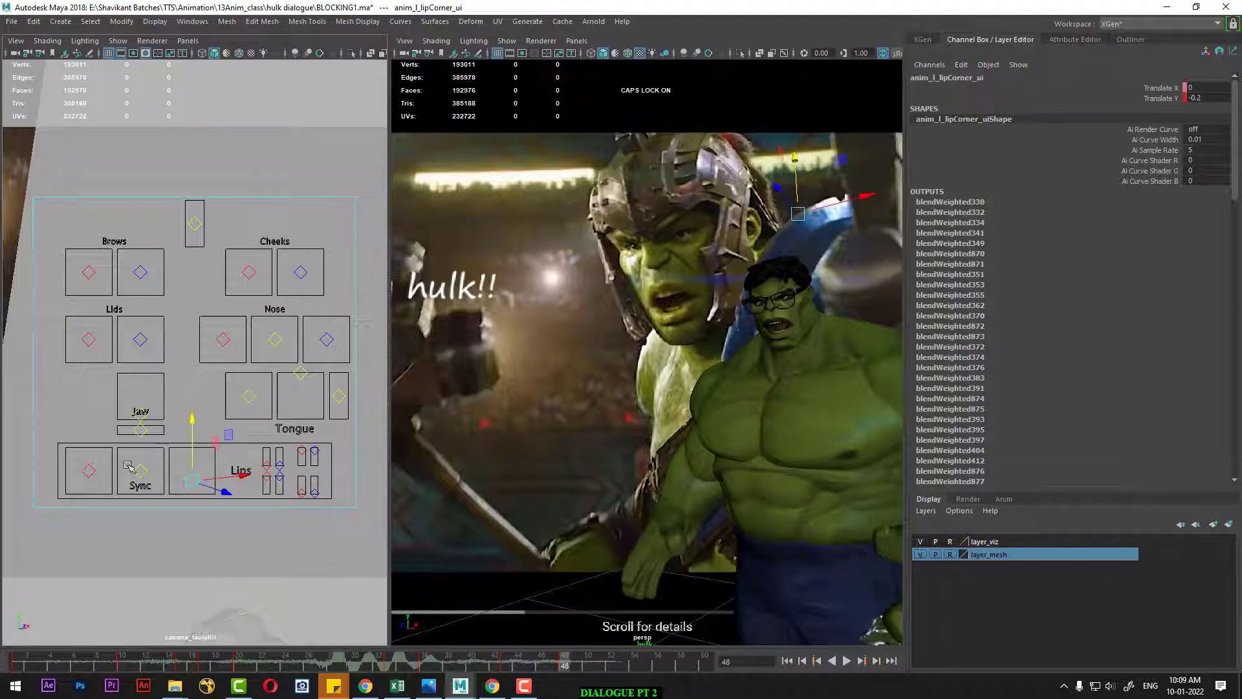
{"action": "left_click", "coordinate": [88, 471]}
{"action": "left_click_drag", "start_coordinate": [88, 415], "coordinate": [85, 423]}
{"action": "left_click", "coordinate": [192, 482]}
{"action": "left_click_drag", "start_coordinate": [192, 420], "coordinate": [189, 424]}
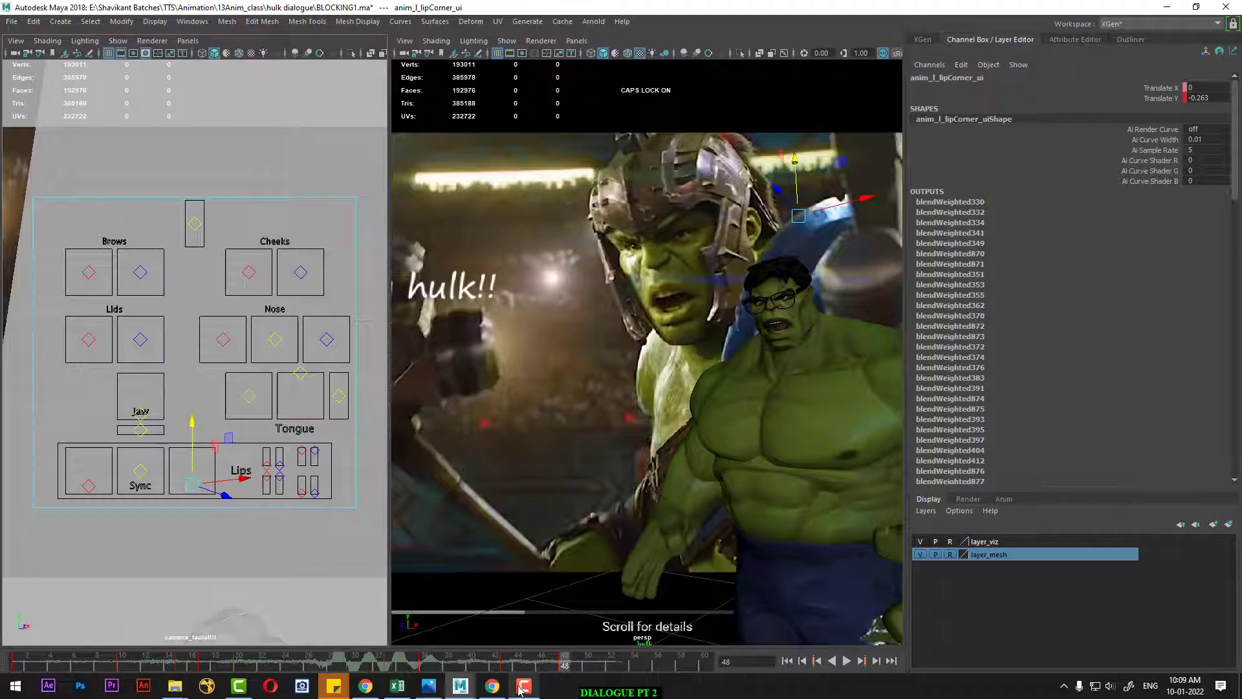
Step: Curl the right upper lip up to 0.16 and move ahead to frame 51
{"action": "left_click", "coordinate": [315, 451]}
{"action": "left_click_drag", "start_coordinate": [315, 451], "coordinate": [311, 387]}
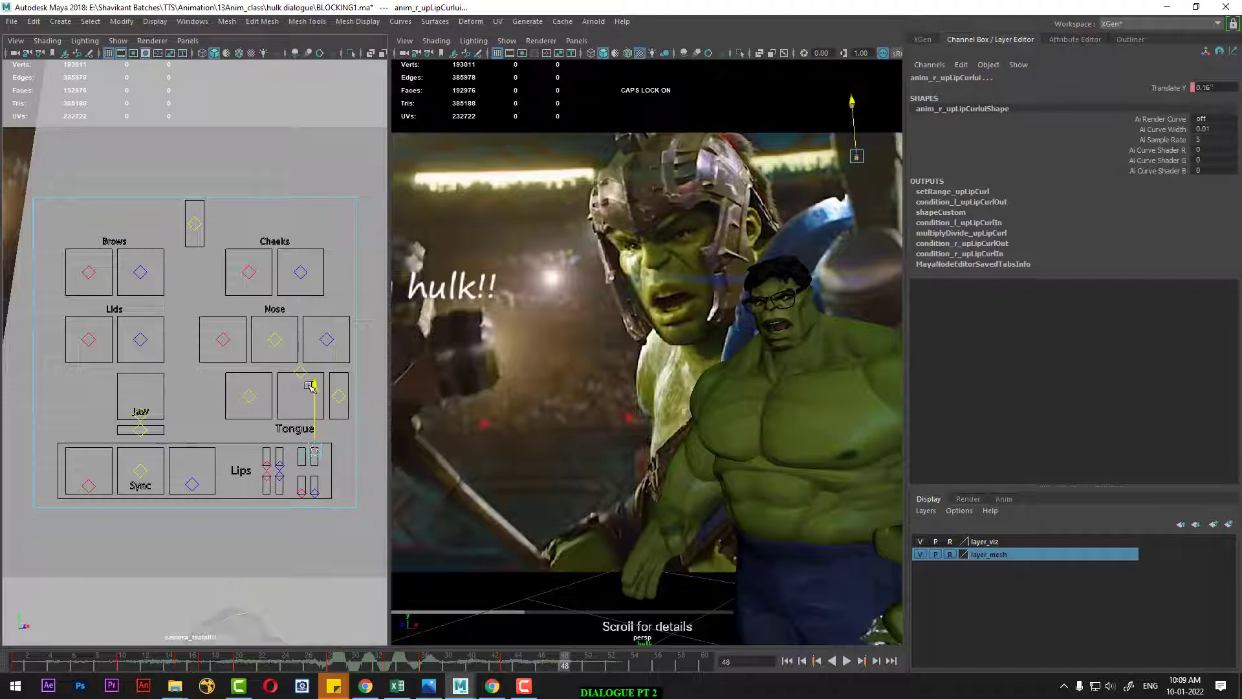
{"action": "left_click_drag", "start_coordinate": [309, 385], "coordinate": [309, 385]}
{"action": "left_click_drag", "start_coordinate": [580, 668], "coordinate": [598, 670]}
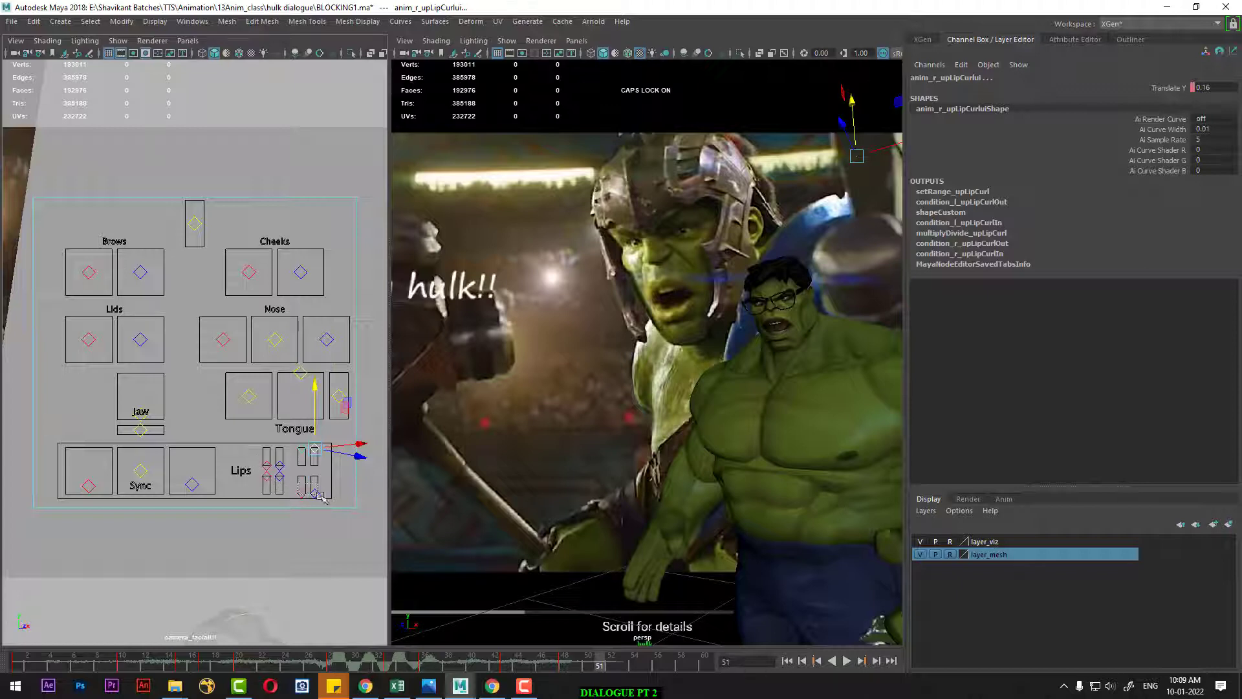
Step: At frame 51, curl the left lower lip, drop the jaw to -0.9, and play ahead to frame 53
{"action": "left_click", "coordinate": [301, 486]}
{"action": "left_click_drag", "start_coordinate": [303, 427], "coordinate": [285, 437]}
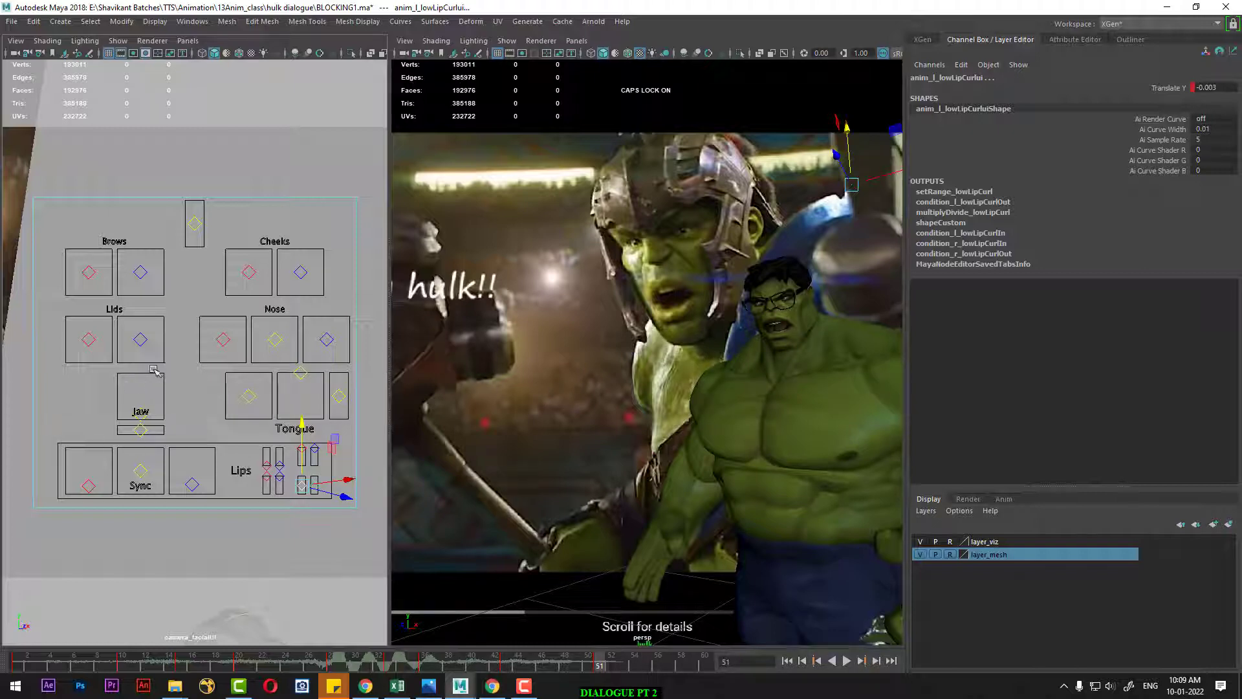
{"action": "left_click", "coordinate": [140, 409]}
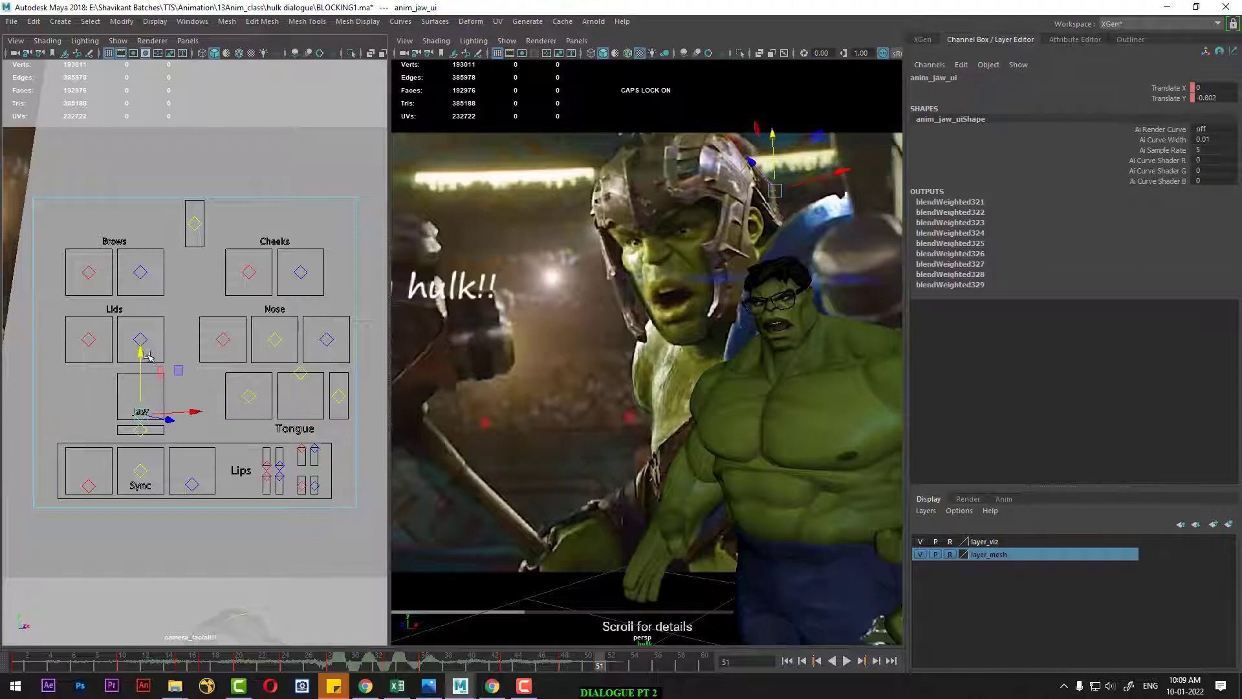
{"action": "left_click_drag", "start_coordinate": [147, 356], "coordinate": [139, 362]}
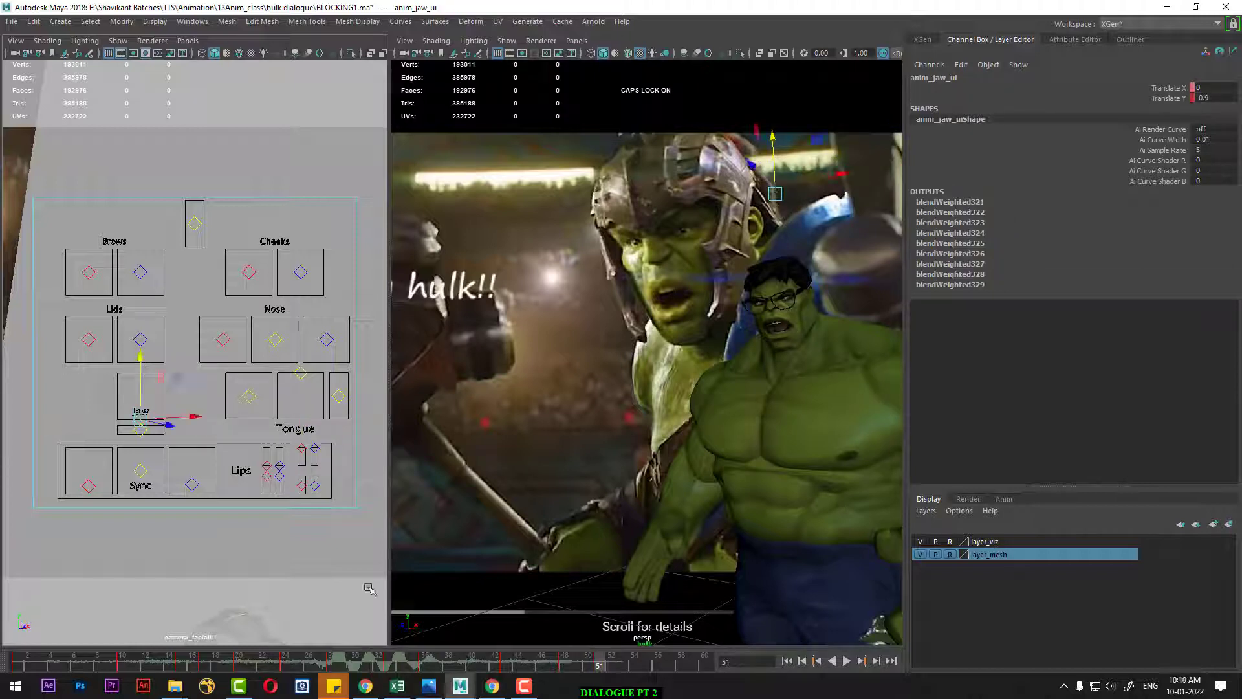
{"action": "key", "text": "alt+v"}
{"action": "key", "text": "alt+v"}
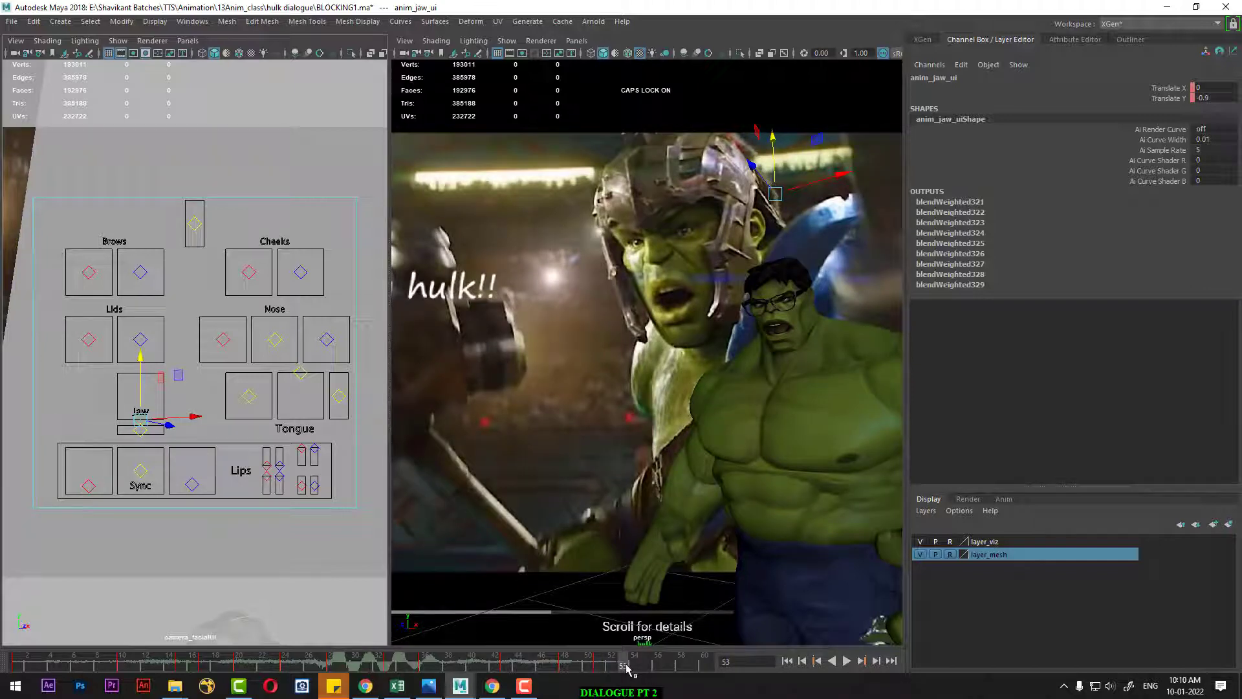
Step: Push the tongue-out control at frame 55 and key its Translate Y at 0 on frame 53
{"action": "left_click_drag", "start_coordinate": [626, 668], "coordinate": [647, 669]}
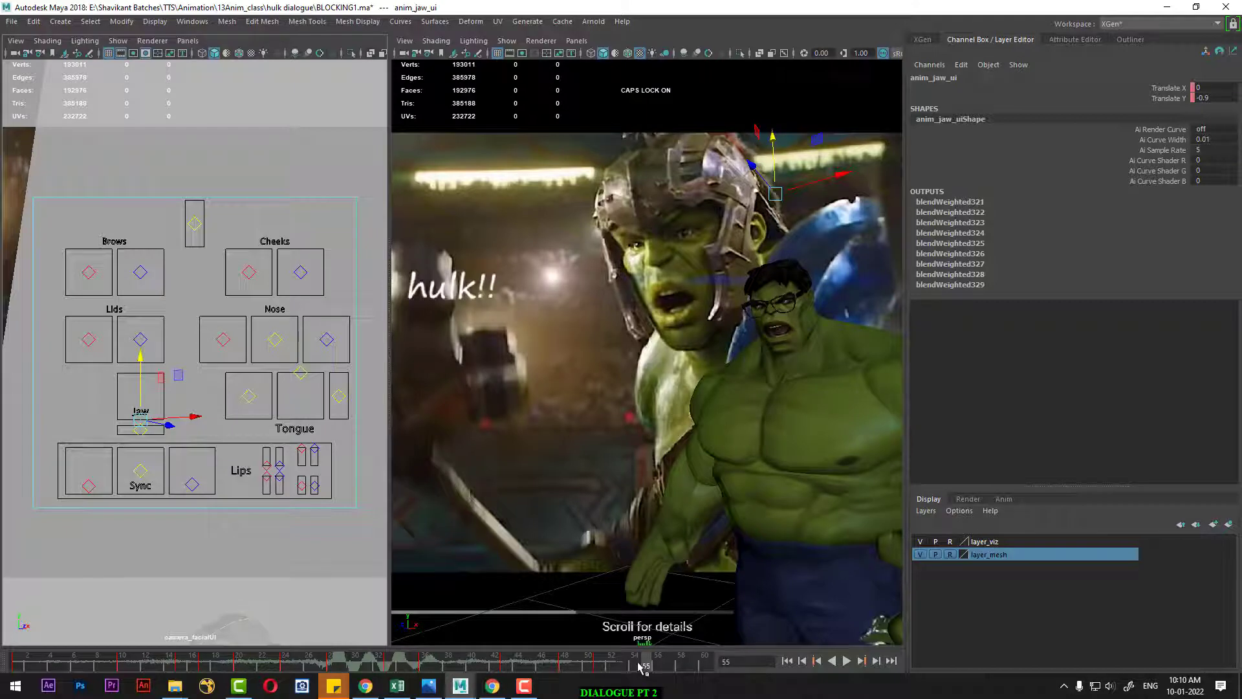
{"action": "left_click", "coordinate": [301, 375]}
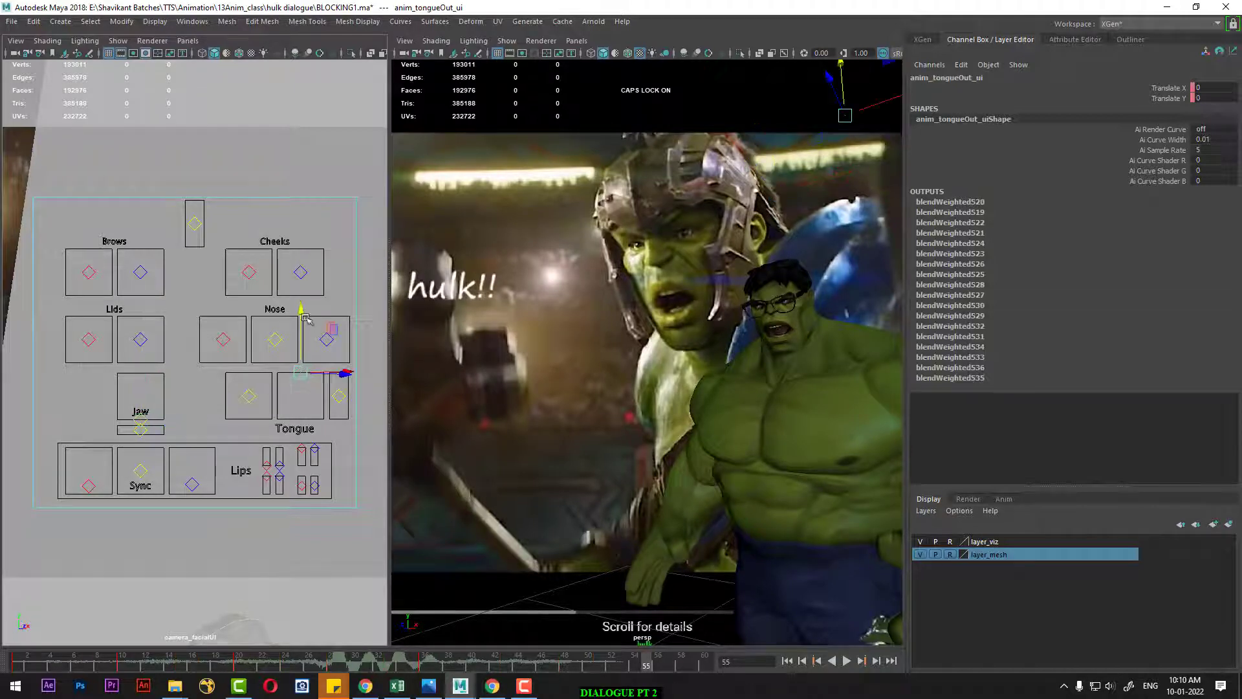
{"action": "mouse_move", "coordinate": [301, 311]}
{"action": "left_mouse_down"}
{"action": "mouse_move", "coordinate": [302, 345]}
{"action": "mouse_move", "coordinate": [298, 335]}
{"action": "left_mouse_up"}
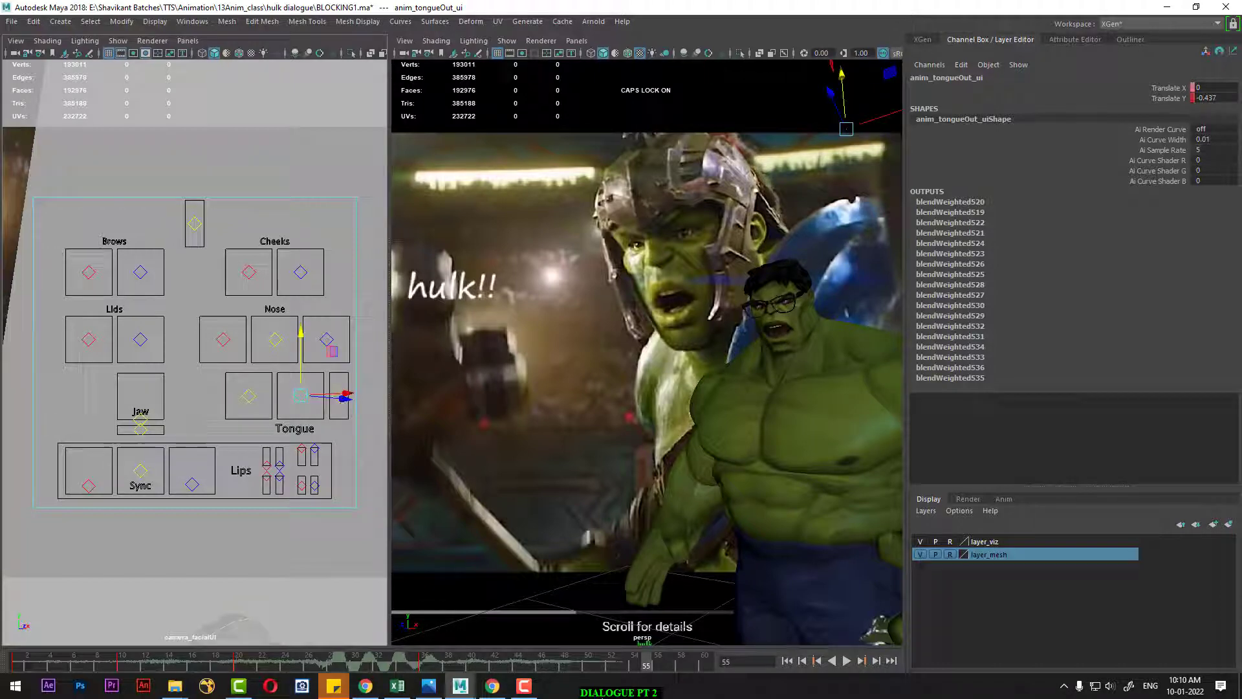
{"action": "left_click", "coordinate": [623, 669]}
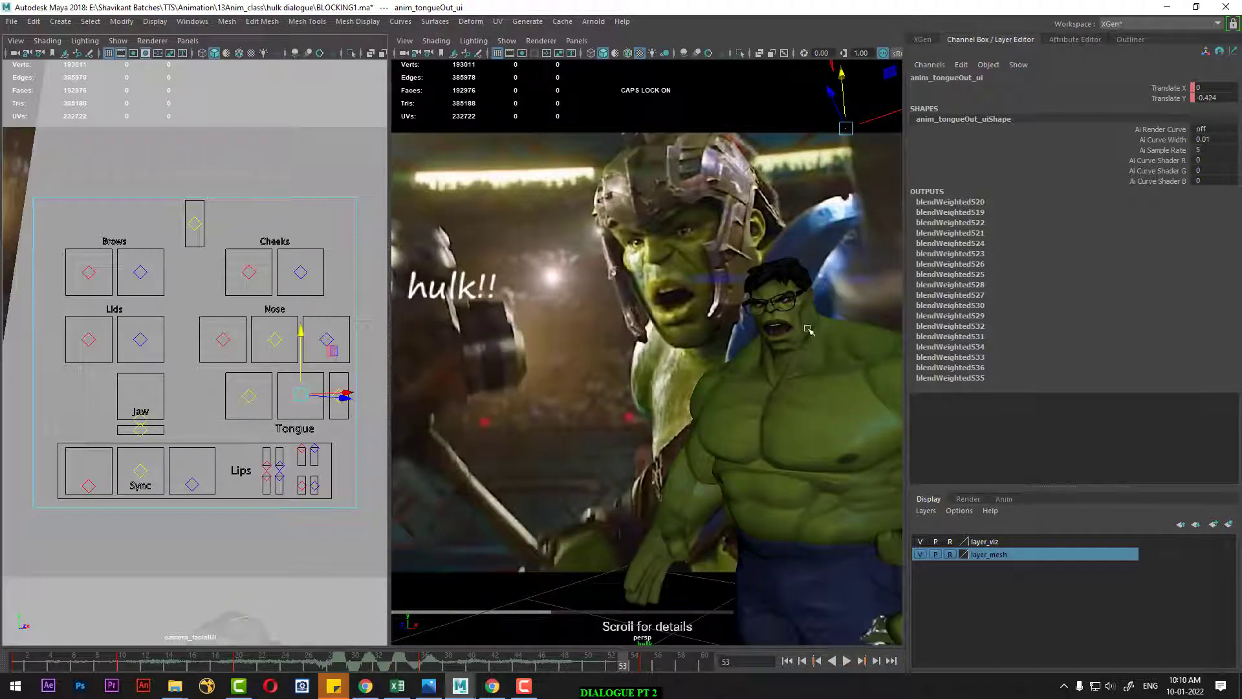
{"action": "left_click", "coordinate": [1222, 98]}
{"action": "type", "text": "0"}
{"action": "key", "text": "Return"}
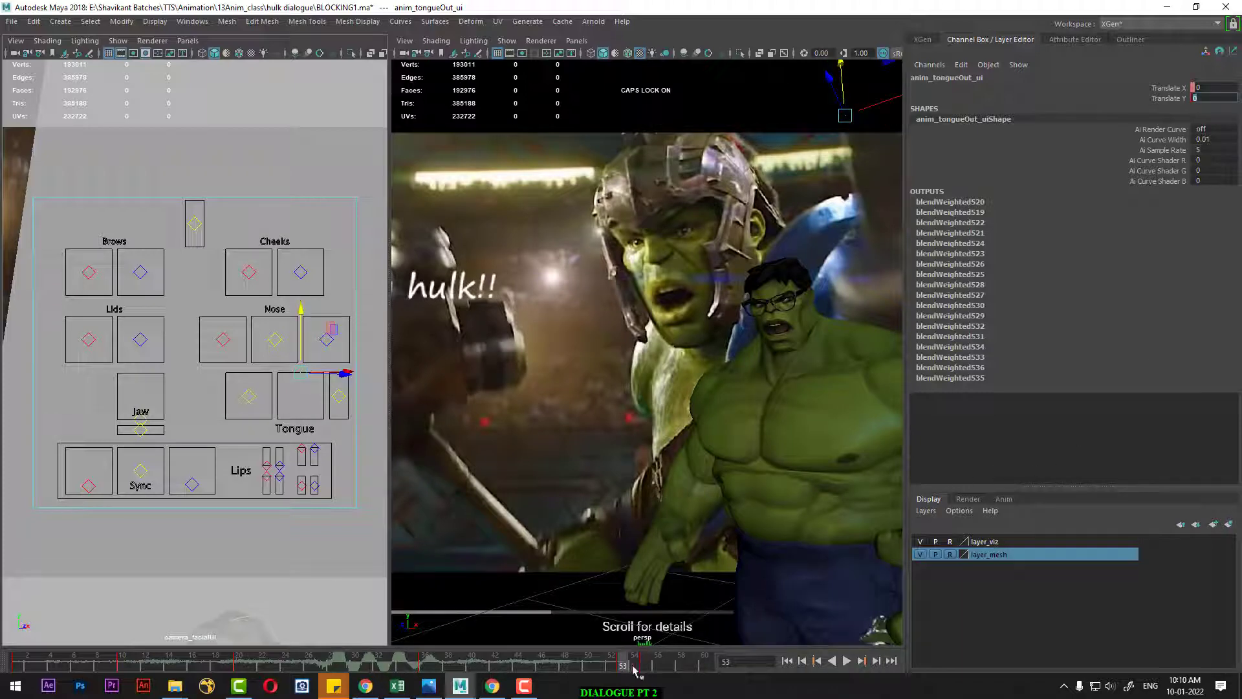
Step: At frame 57, push the tongue out to -0.6 and raise the tongue control to 0.238
{"action": "left_click", "coordinate": [652, 668]}
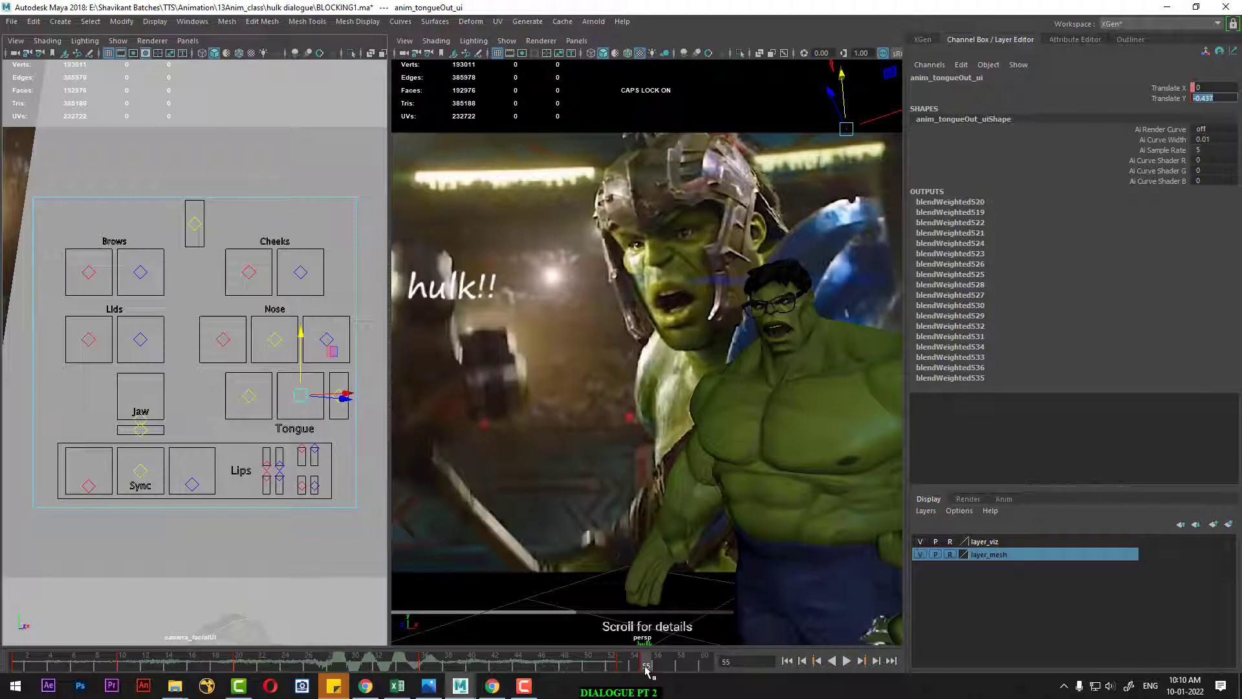
{"action": "left_click", "coordinate": [666, 667]}
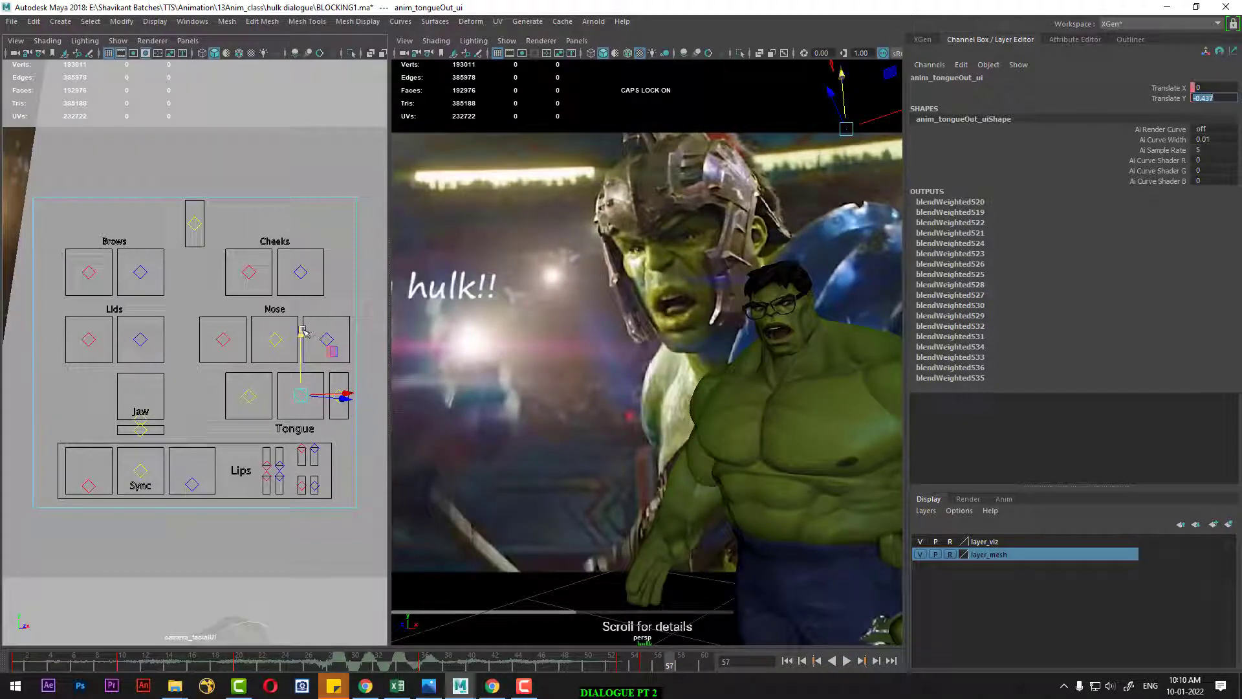
{"action": "left_click_drag", "start_coordinate": [301, 330], "coordinate": [300, 338]}
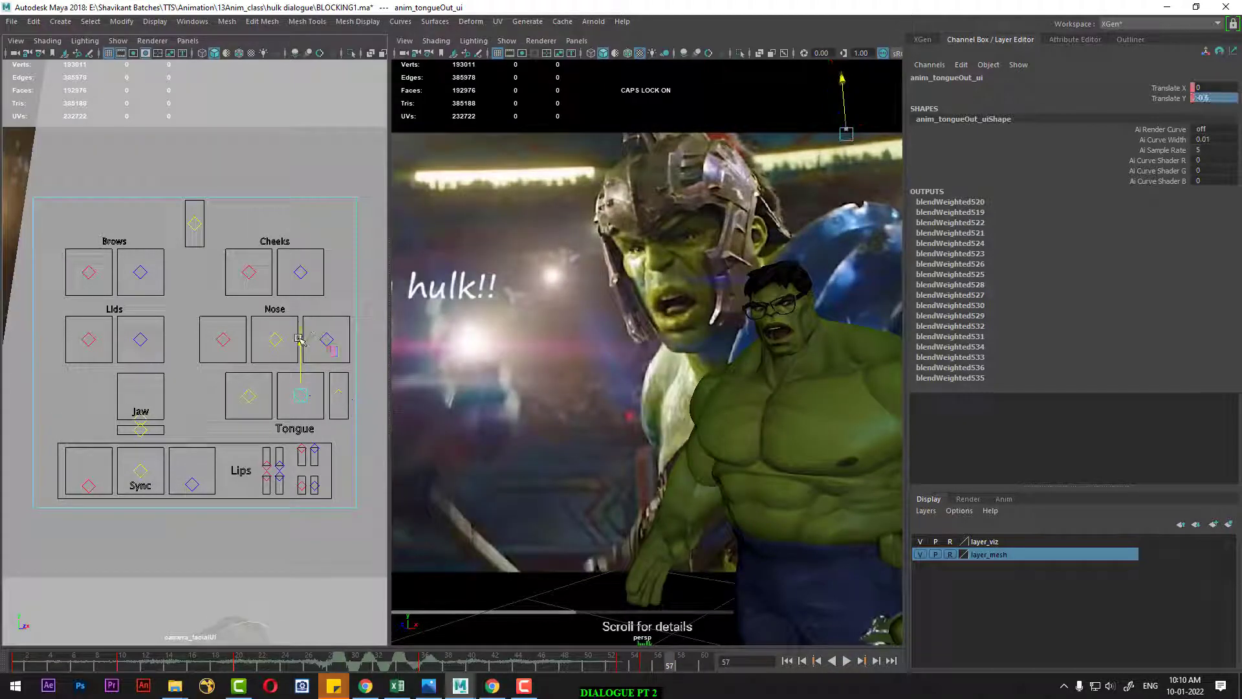
{"action": "left_click", "coordinate": [250, 397]}
{"action": "left_click_drag", "start_coordinate": [250, 336], "coordinate": [246, 326]}
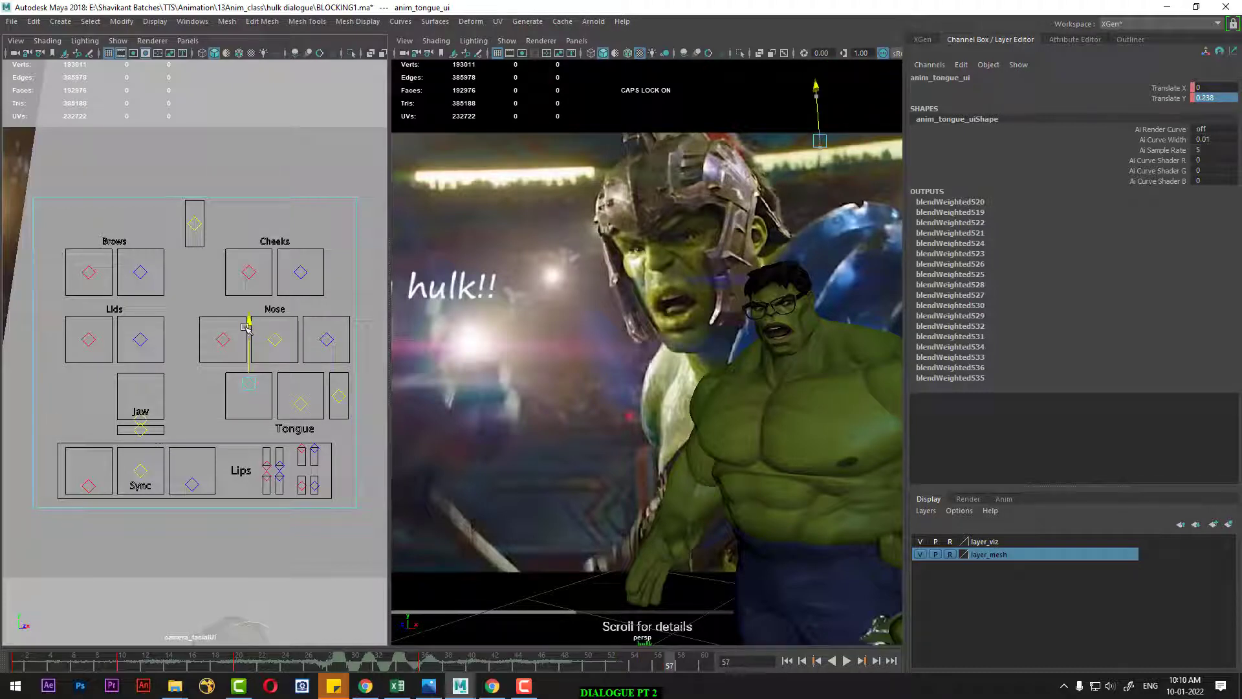
Step: Adjust the tongue control around frames 59–60, raising it to 0.276, then lowering it slightly
{"action": "left_click_drag", "start_coordinate": [245, 327], "coordinate": [247, 323]}
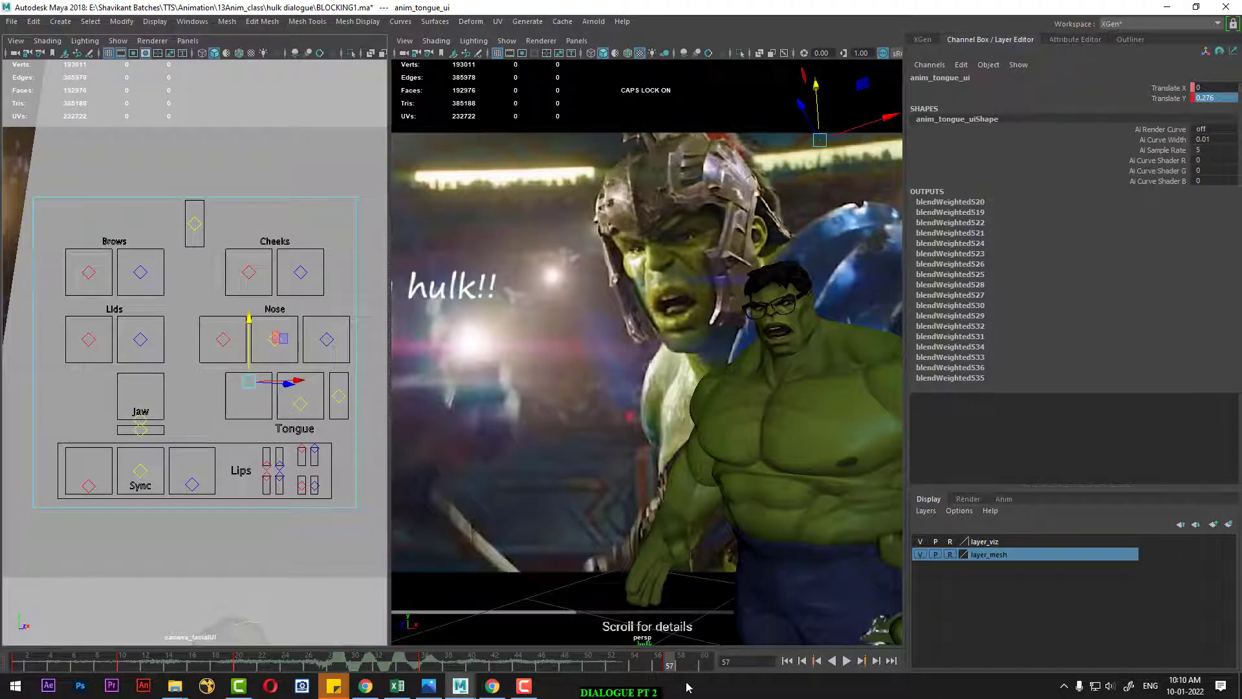
{"action": "left_click_drag", "start_coordinate": [679, 668], "coordinate": [694, 669]}
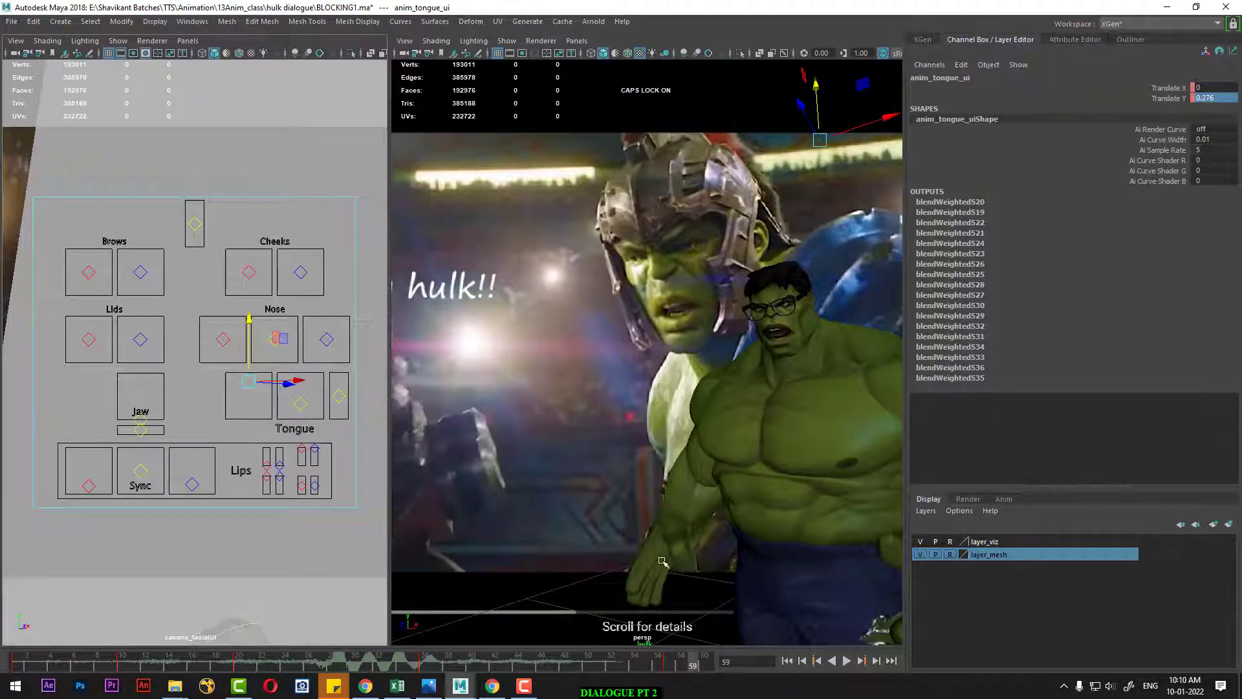
{"action": "left_click_drag", "start_coordinate": [249, 318], "coordinate": [560, 553]}
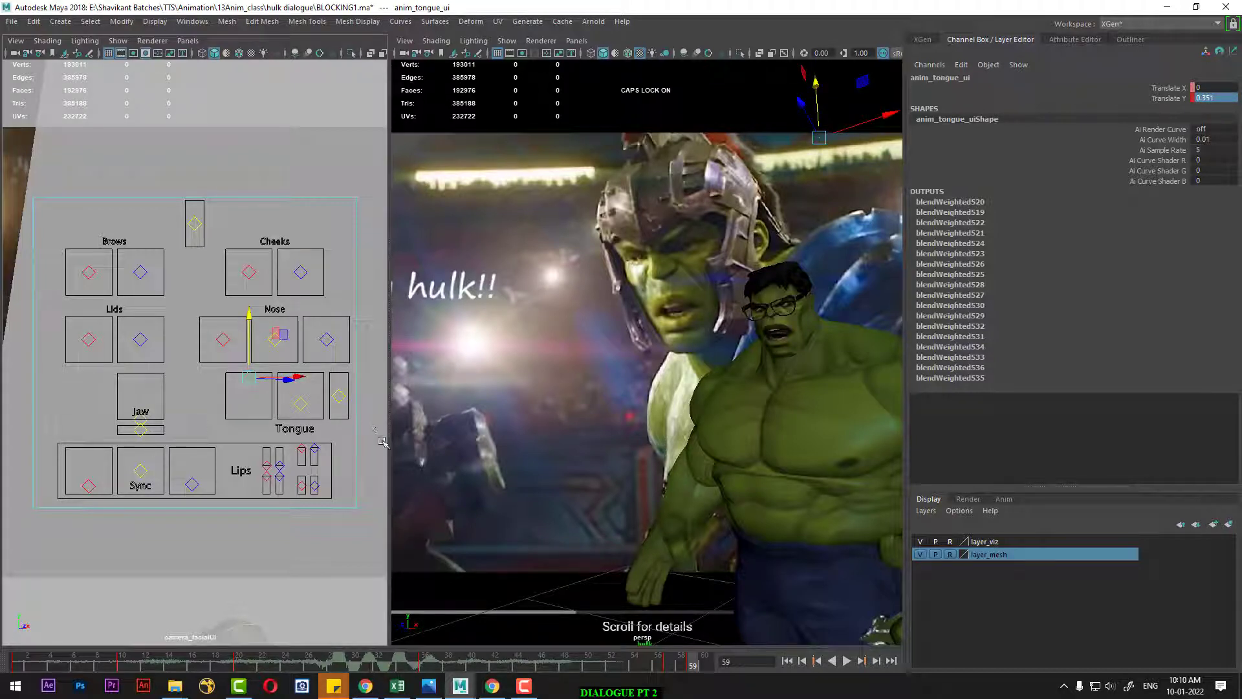
{"action": "left_click", "coordinate": [248, 316]}
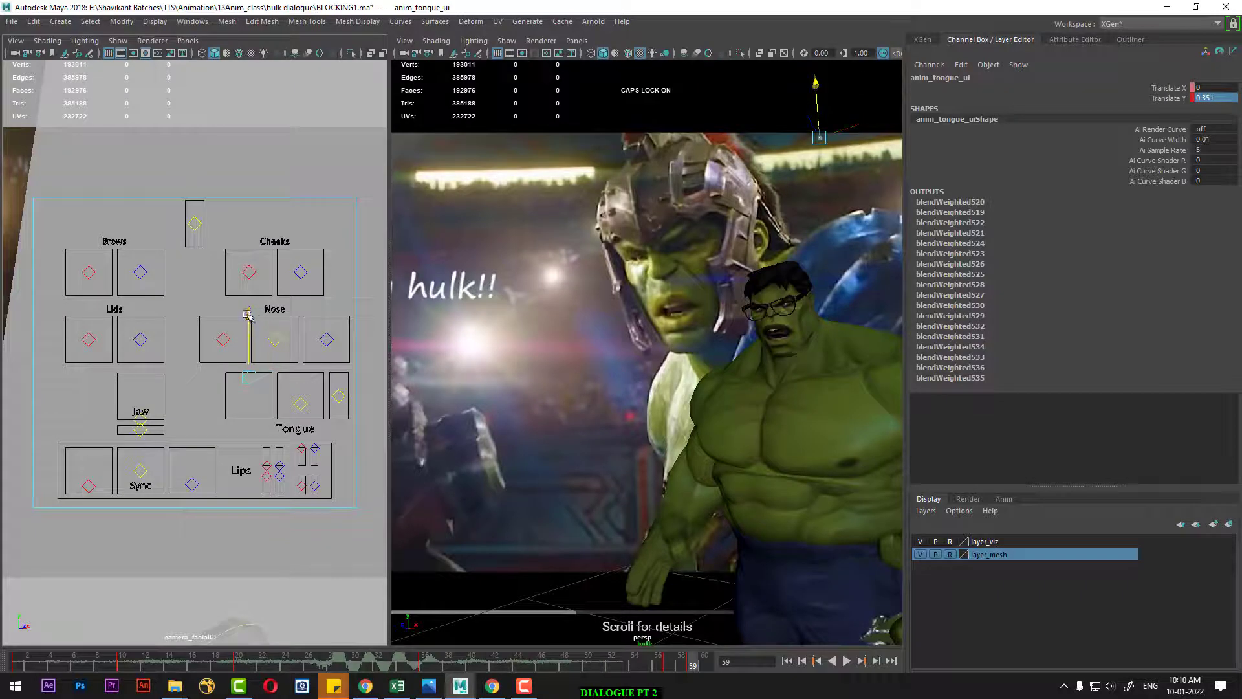
{"action": "left_click", "coordinate": [709, 668]}
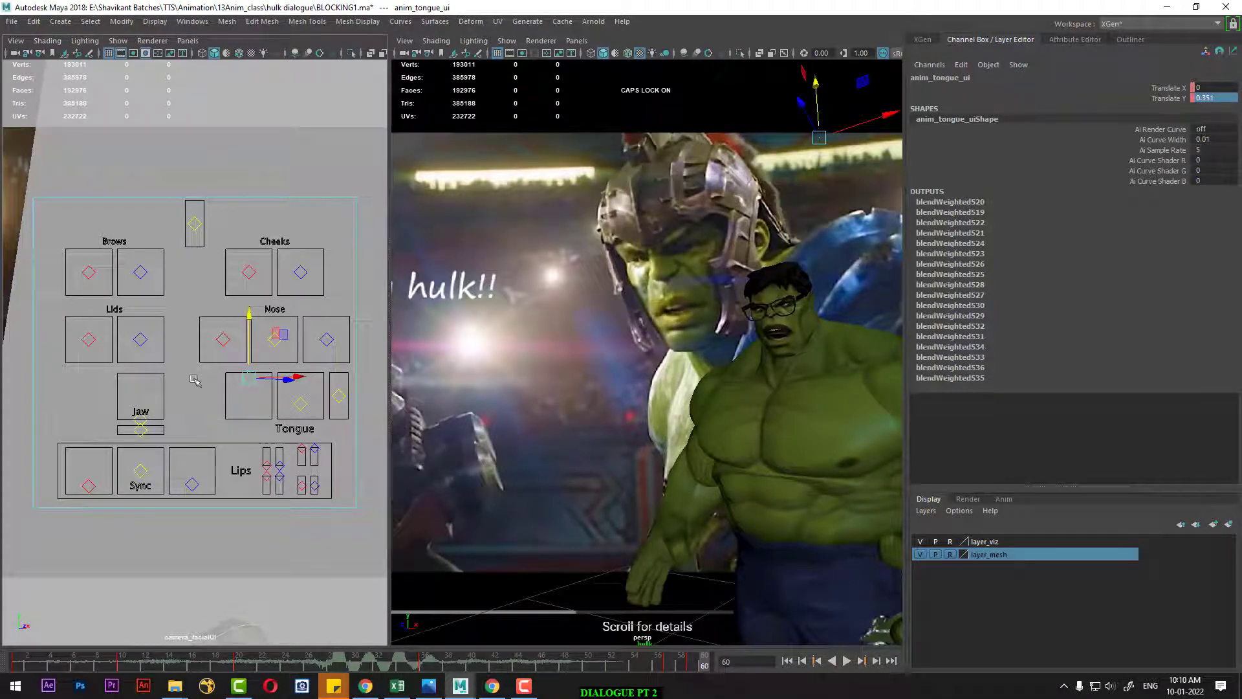
Step: At frame 60, close the jaw halfway to -0.45 and reset the tongue and tongue-out controls to 0
{"action": "left_click", "coordinate": [141, 424]}
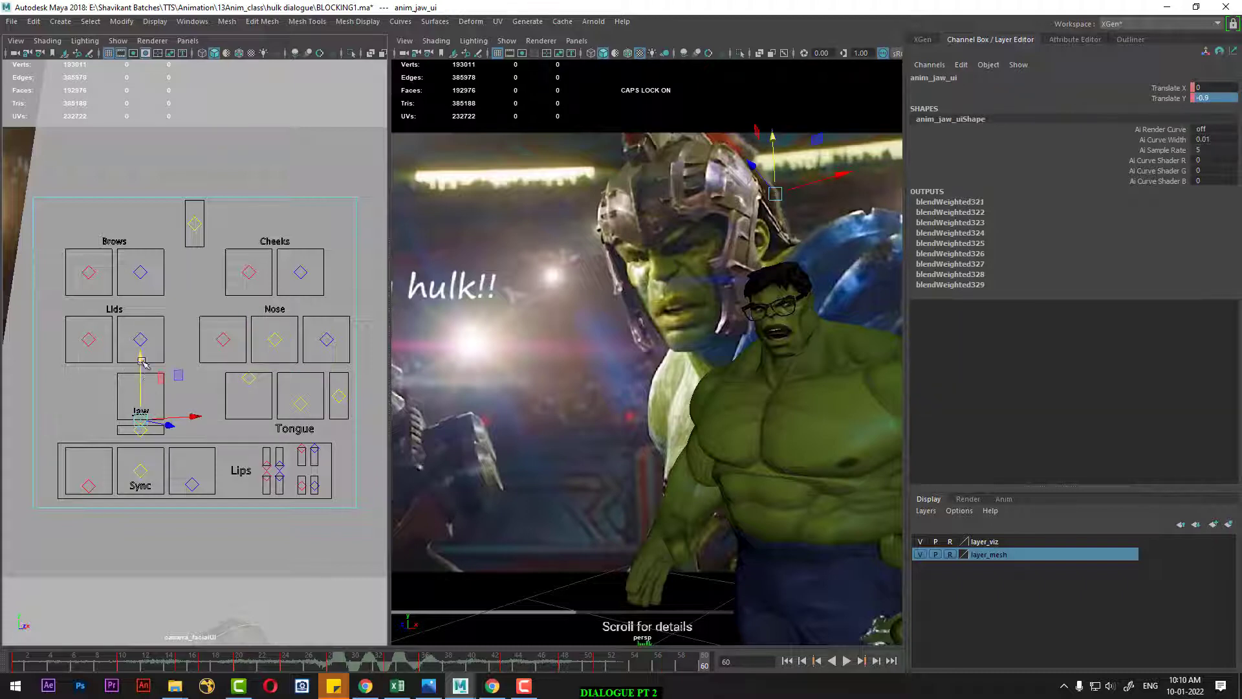
{"action": "left_click_drag", "start_coordinate": [141, 360], "coordinate": [137, 336]}
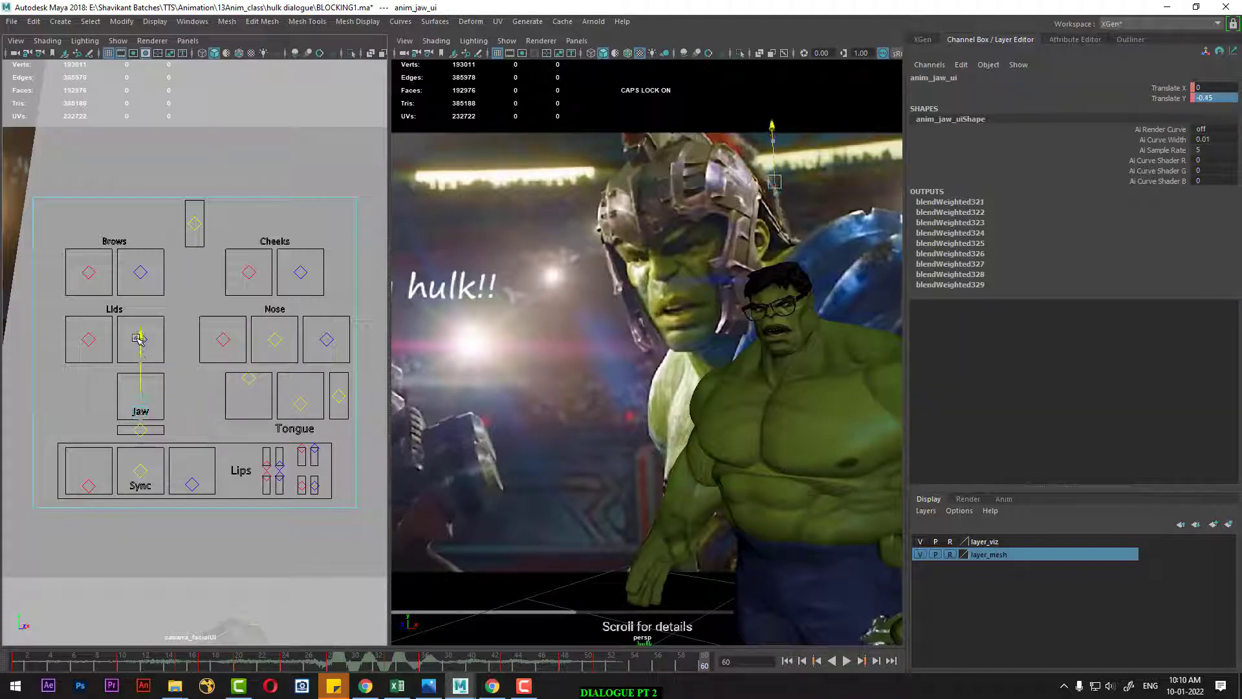
{"action": "left_click", "coordinate": [248, 378]}
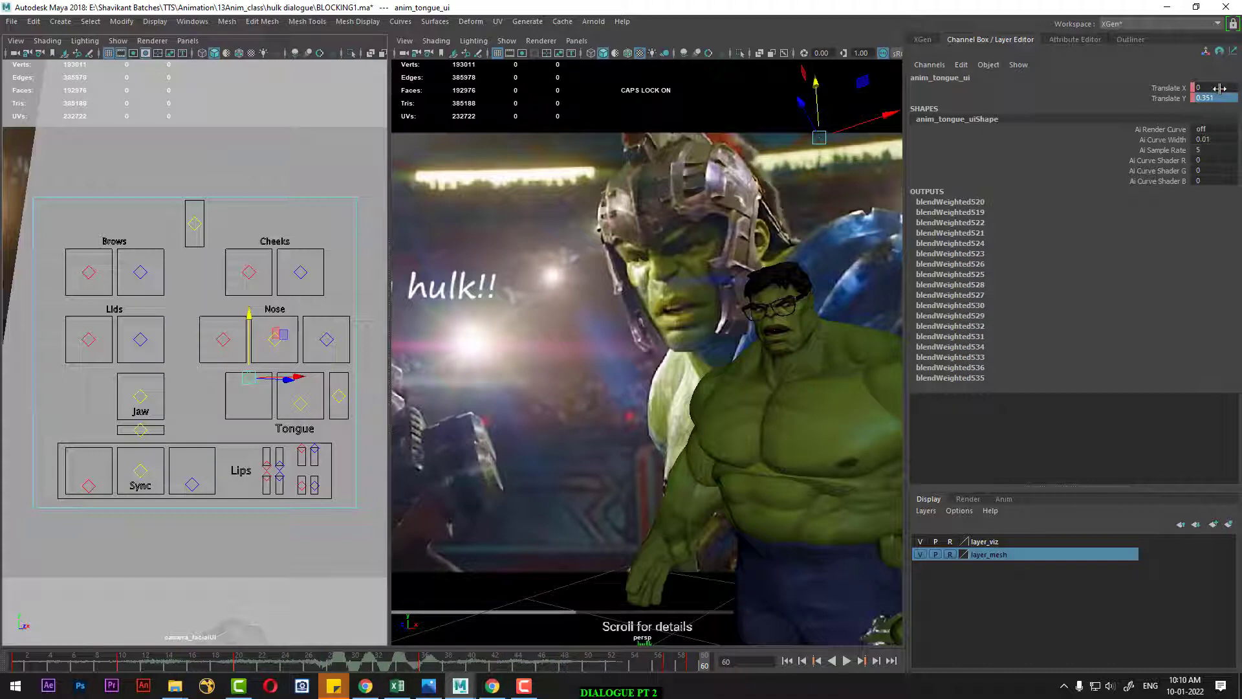
{"action": "type", "text": "0"}
{"action": "key", "text": "Return"}
{"action": "left_click", "coordinate": [302, 407]}
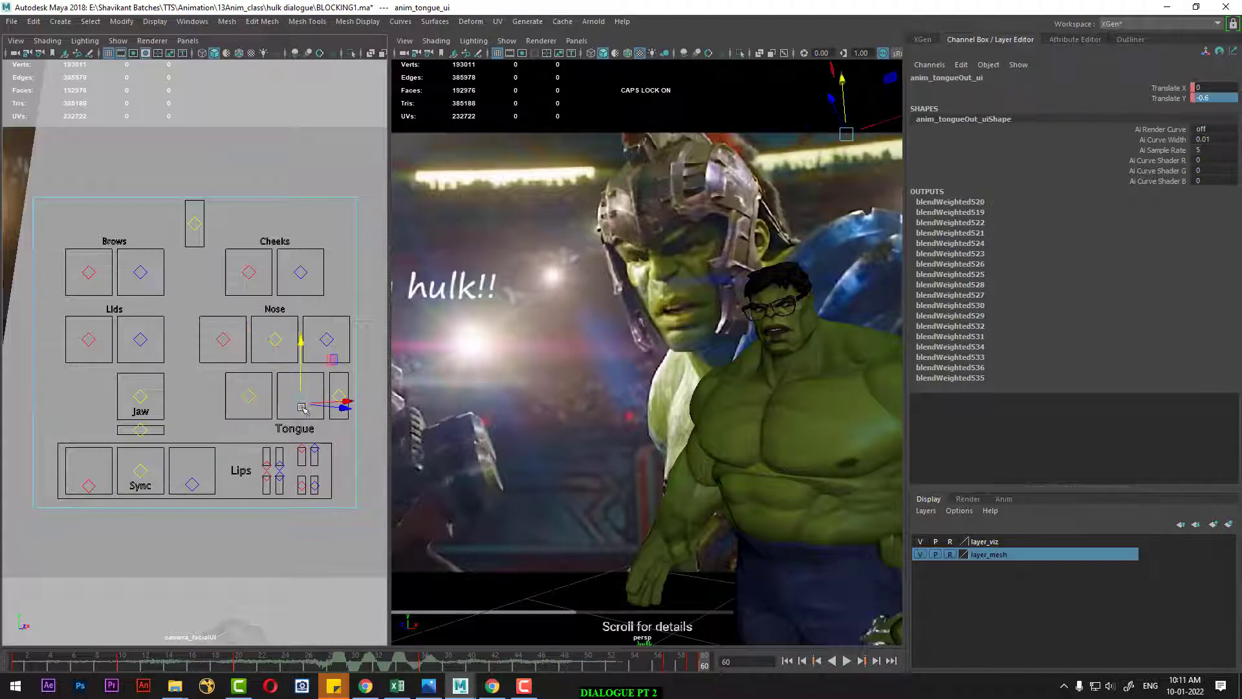
{"action": "type", "text": "0"}
{"action": "key", "text": "Return"}
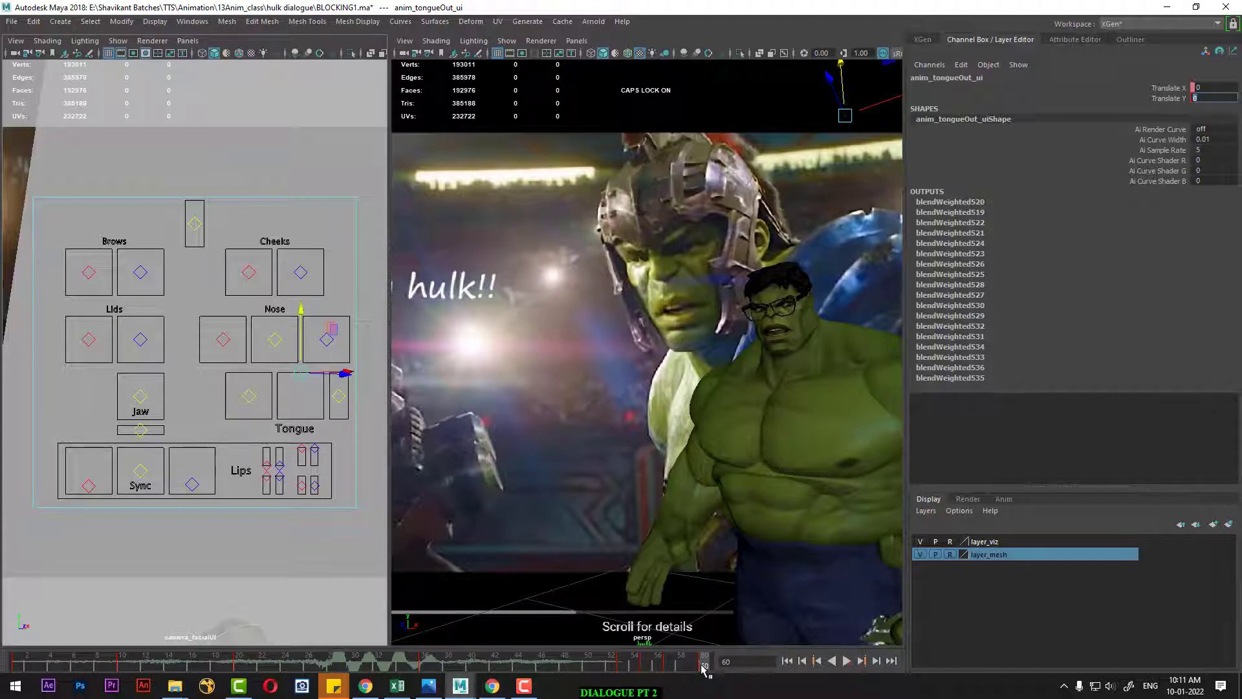
Step: Raise anim_jaw_ui in Y to close the mouth slightly, to about -0.263
{"action": "left_click", "coordinate": [141, 396]}
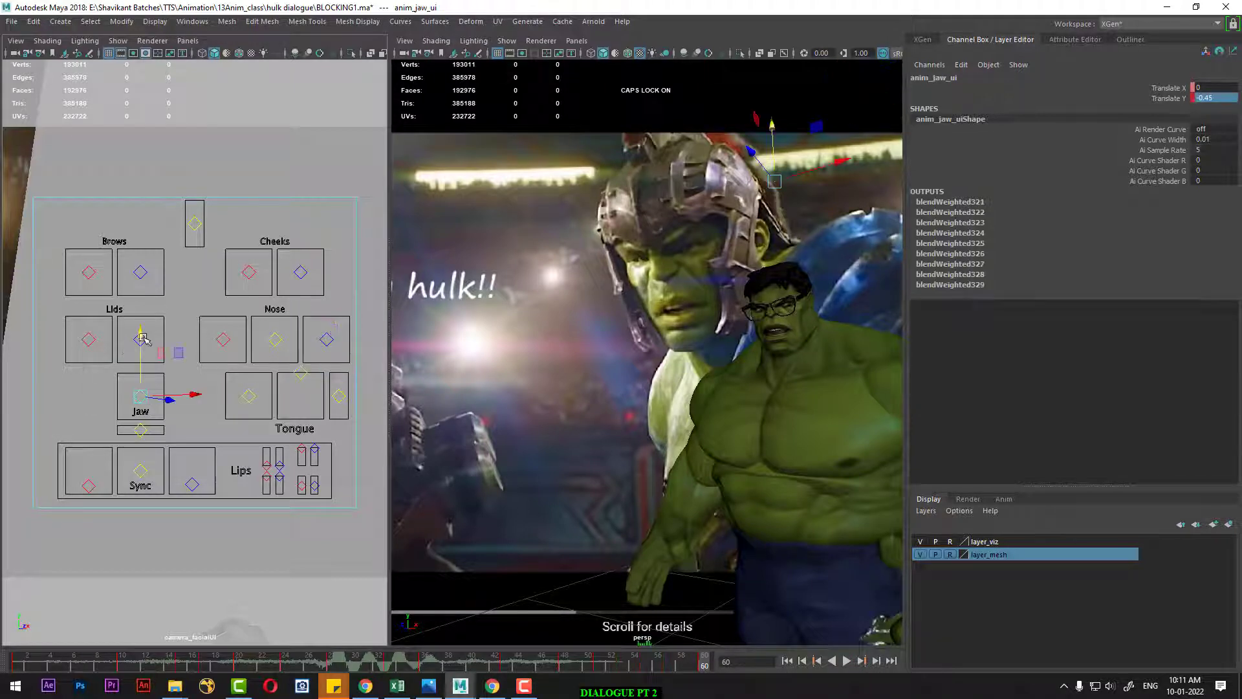
{"action": "left_click_drag", "start_coordinate": [138, 331], "coordinate": [138, 323]}
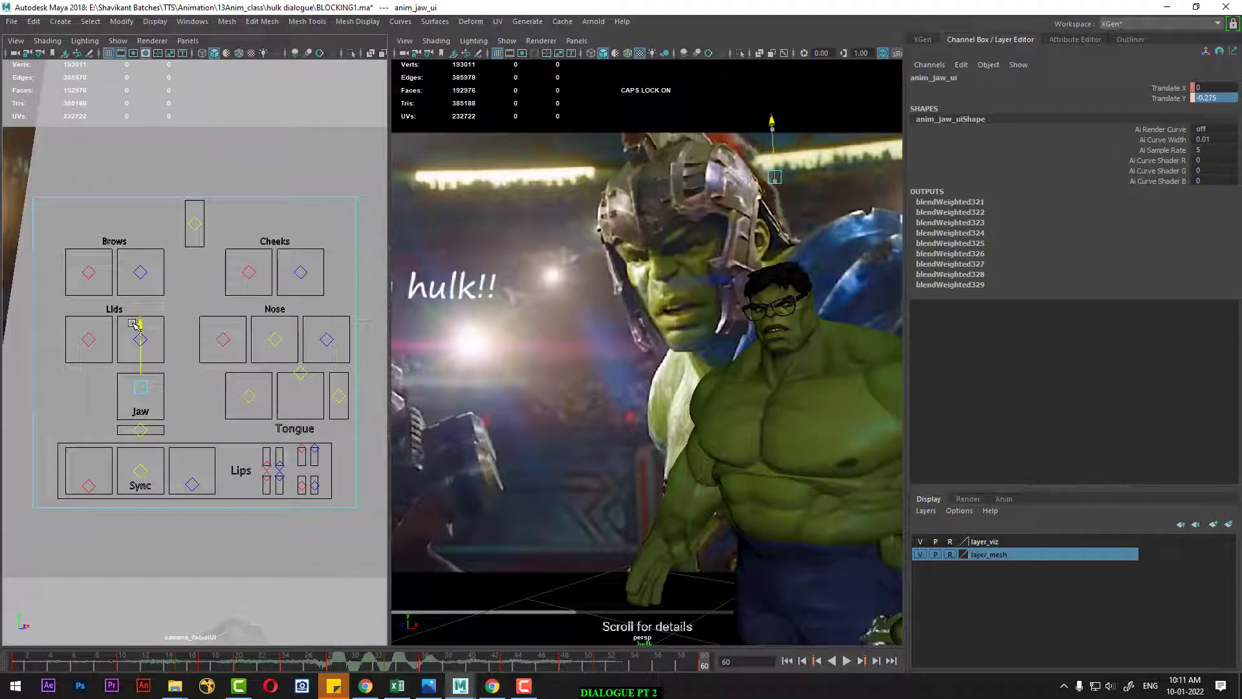
{"action": "left_click_drag", "start_coordinate": [130, 322], "coordinate": [130, 319]}
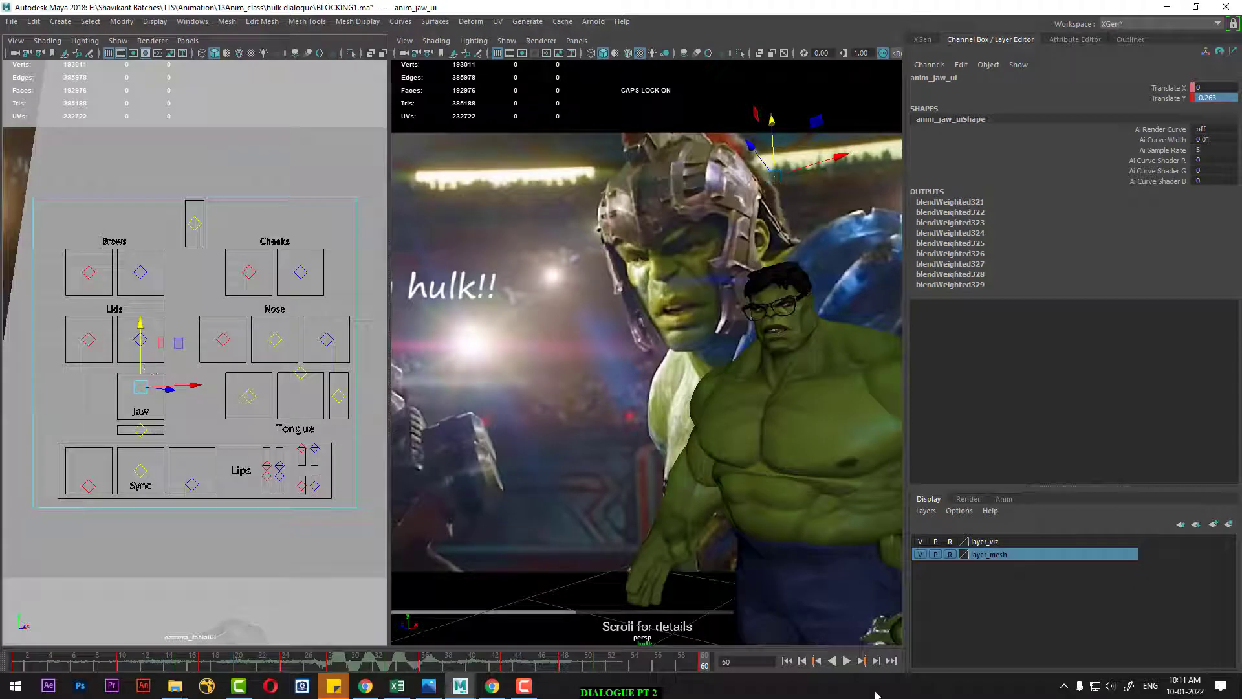
Step: Play the animation from the start and stop at frame 23
{"action": "left_click", "coordinate": [787, 660]}
{"action": "left_click", "coordinate": [847, 660]}
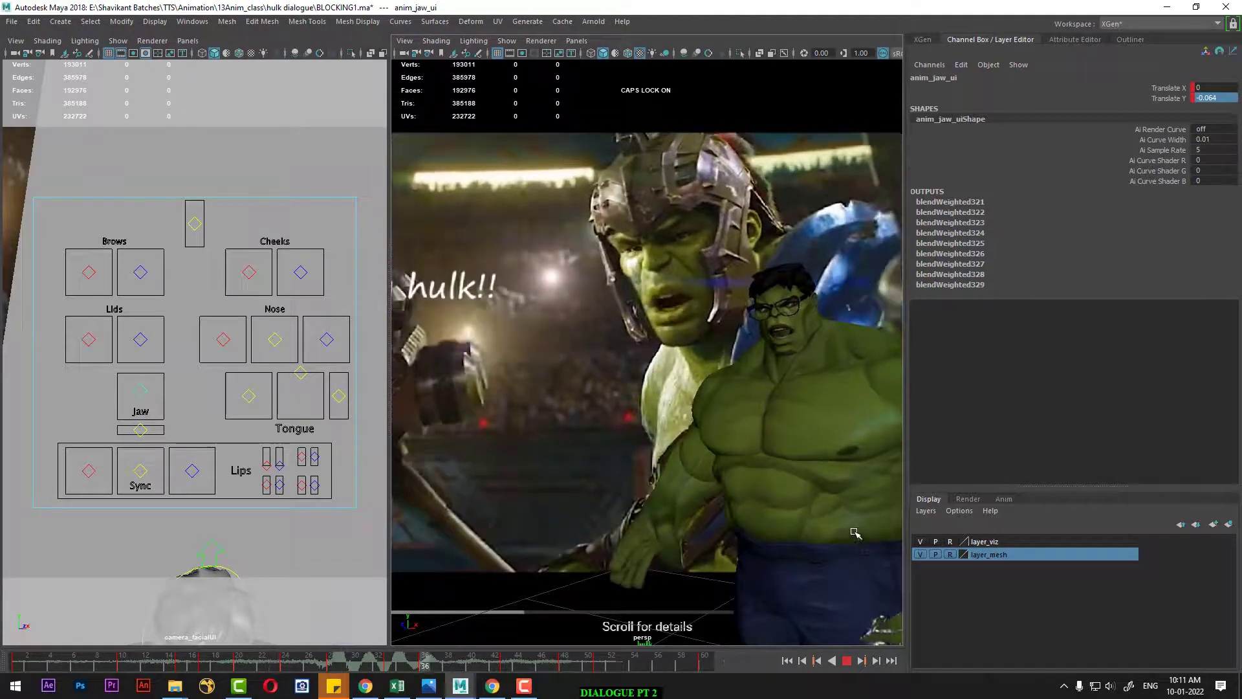
{"action": "left_click", "coordinate": [854, 532]}
{"action": "left_click", "coordinate": [847, 660]}
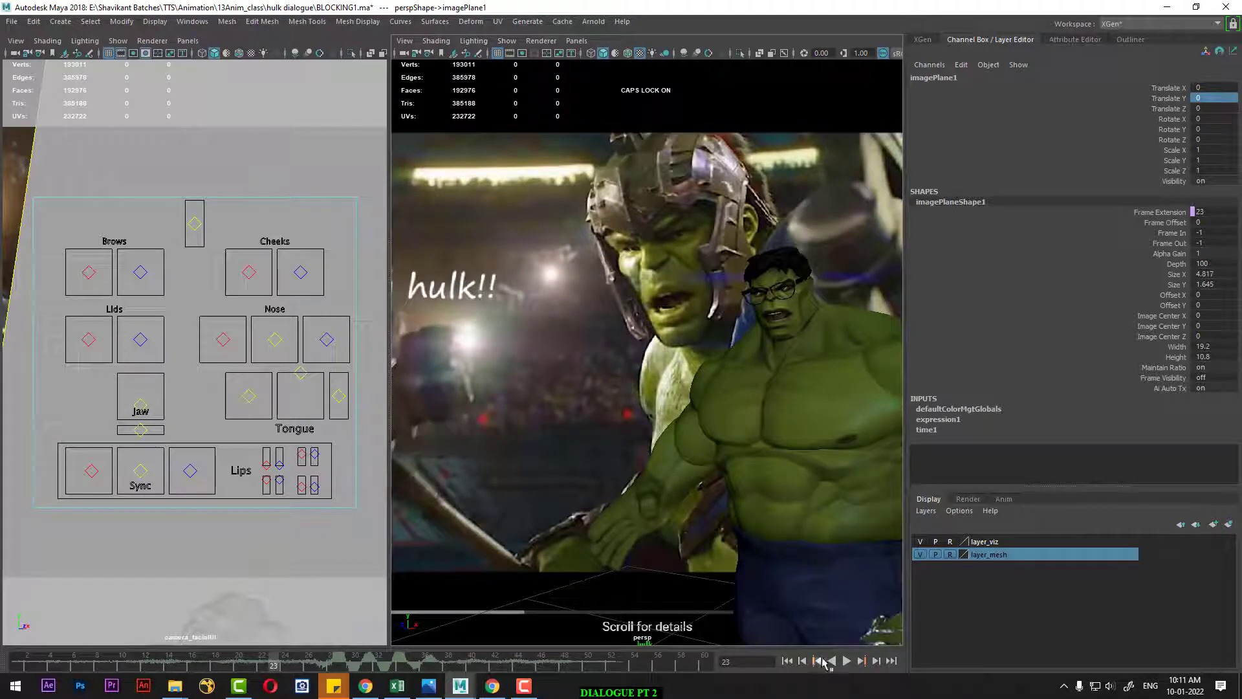
Step: At frame 1, maximize the perspective view with the timeline showing and open its Show menu
{"action": "left_click", "coordinate": [787, 661]}
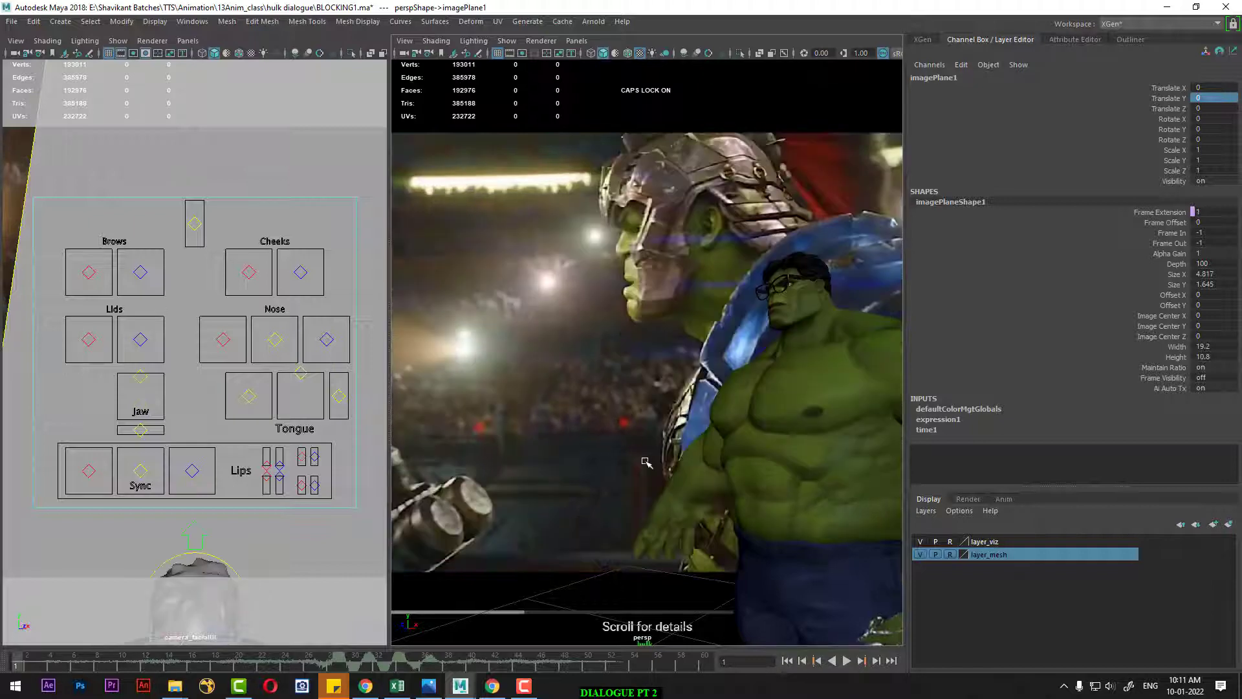
{"action": "key", "text": "ctrl+a"}
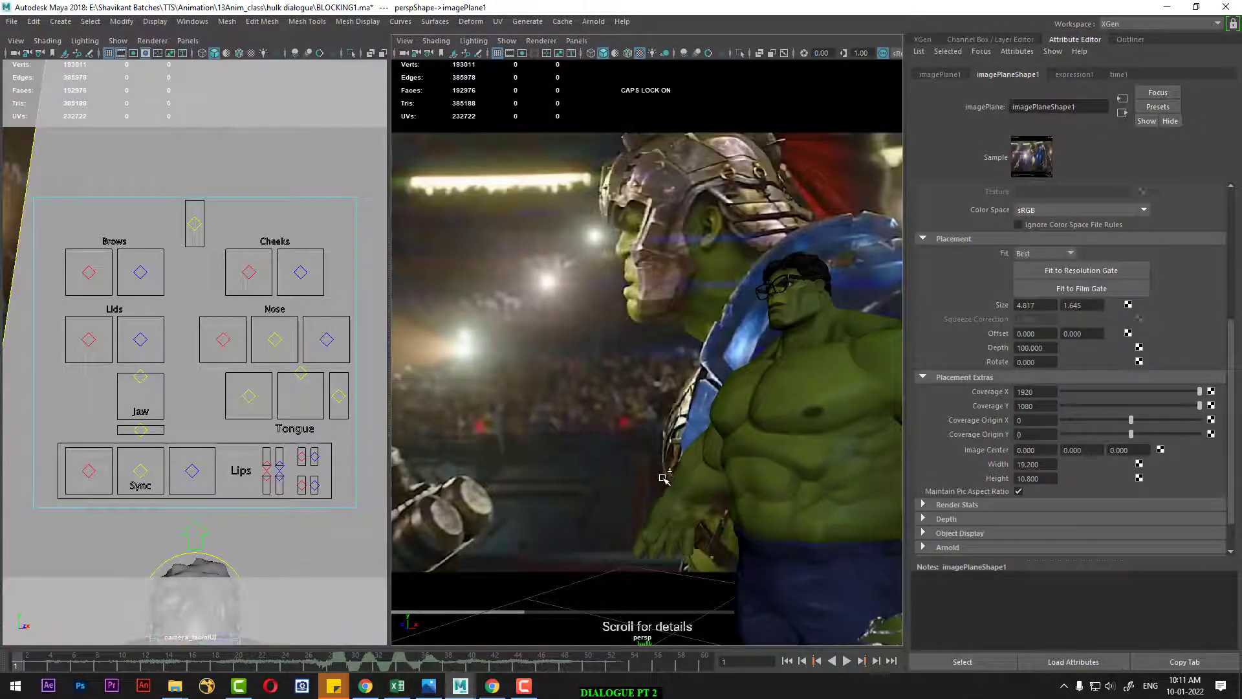
{"action": "key", "text": "ctrl+space"}
{"action": "key", "text": "space"}
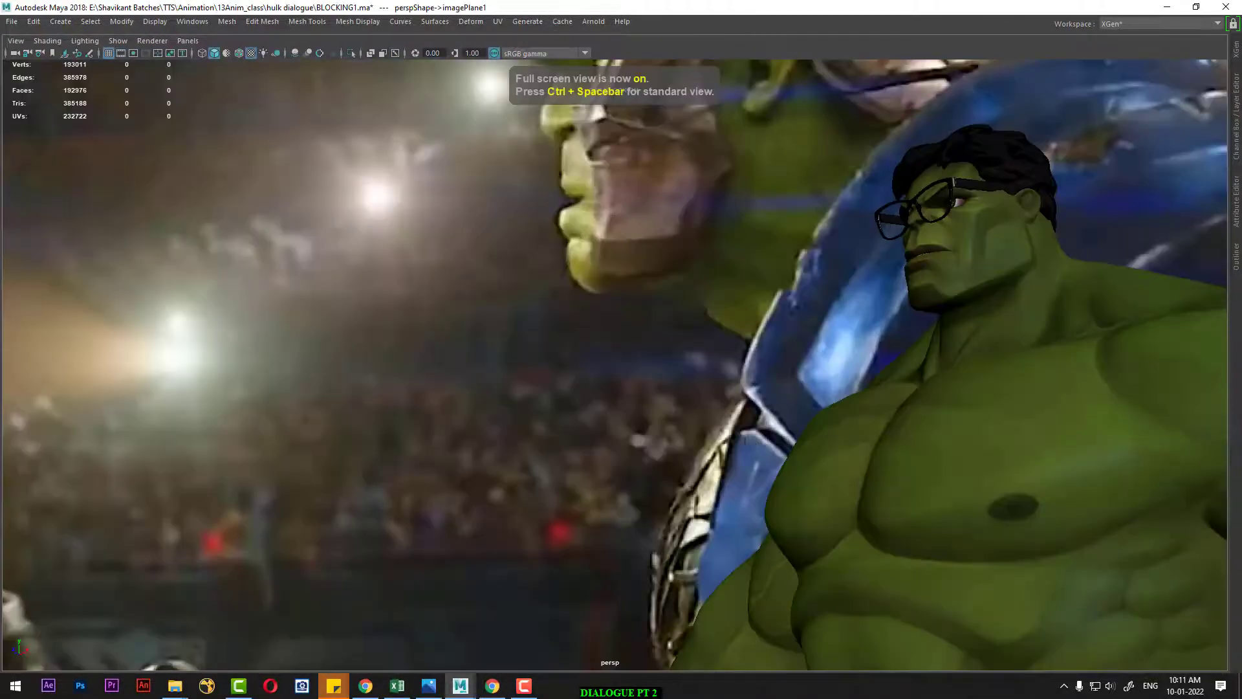
{"action": "key", "text": "space"}
{"action": "left_click_drag", "start_coordinate": [634, 463], "coordinate": [854, 604]}
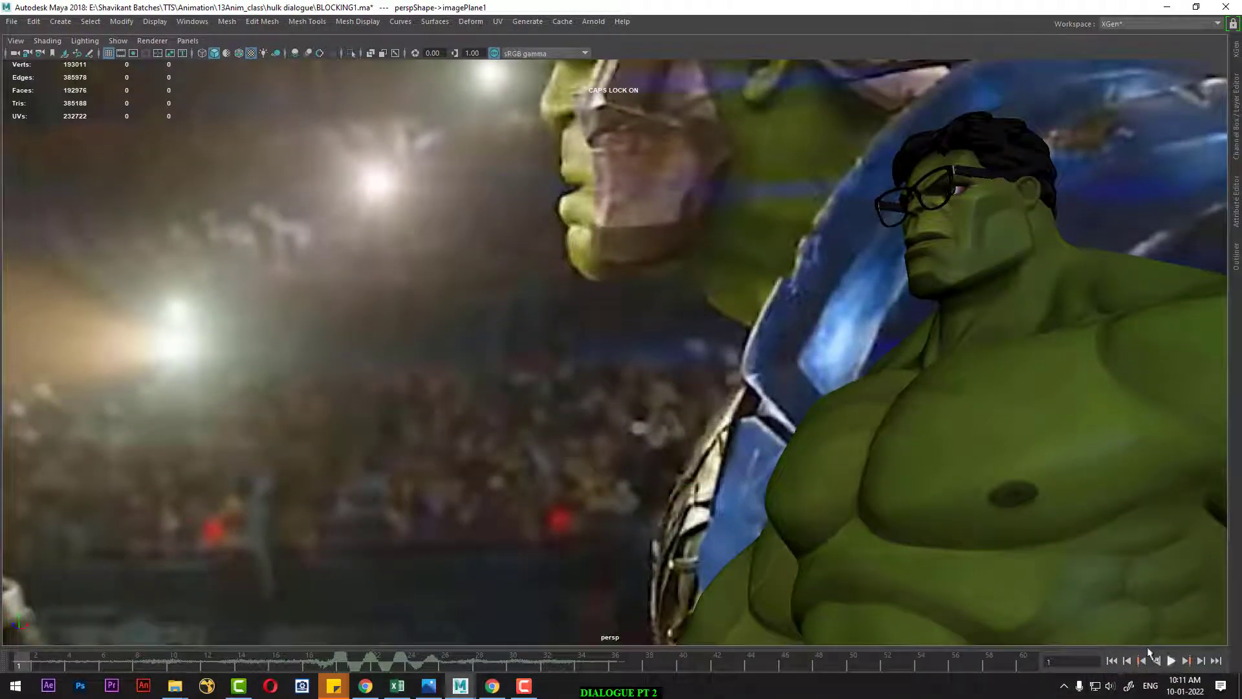
{"action": "left_click", "coordinate": [129, 44]}
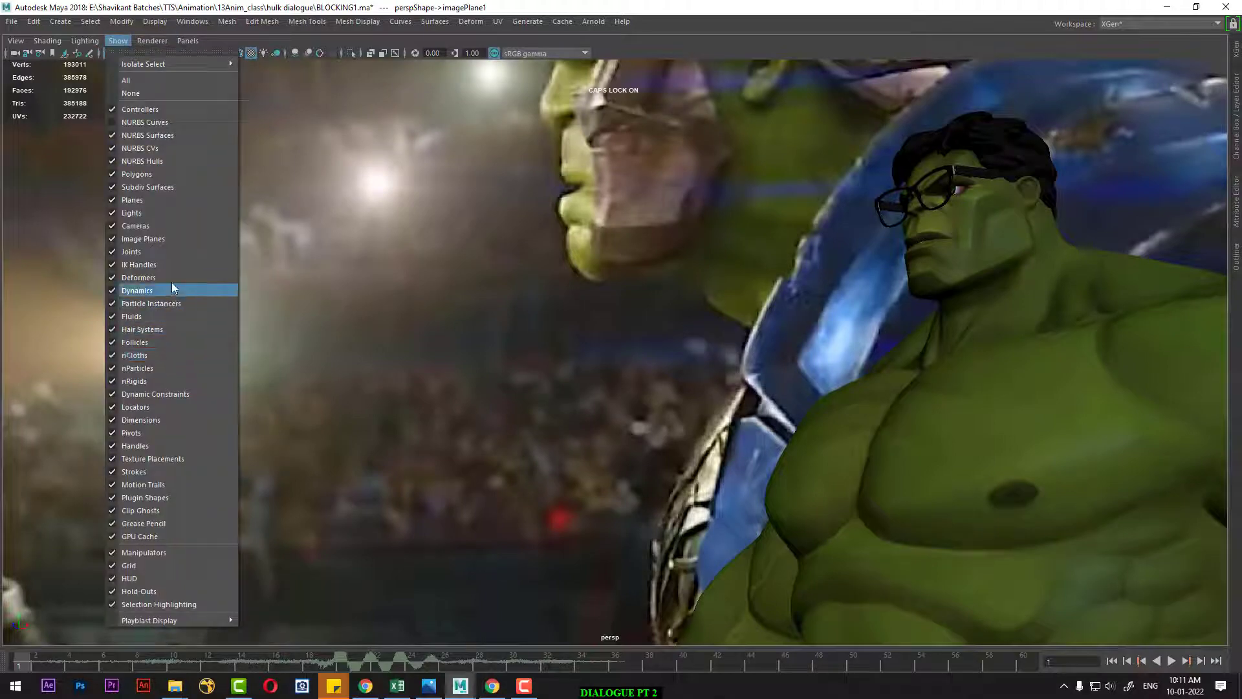
Step: Turn off Image Planes, play the lip-sync on a plain background, scrub, and stop at frame 6
{"action": "left_click", "coordinate": [172, 239]}
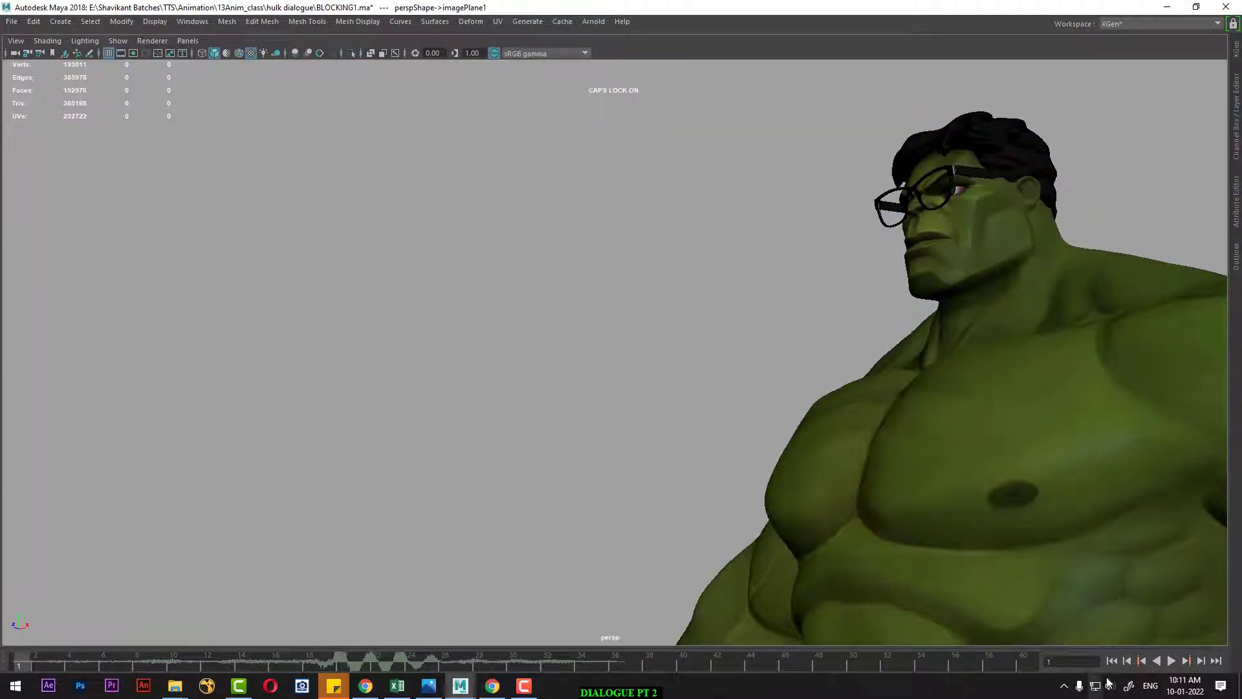
{"action": "left_click", "coordinate": [1172, 662]}
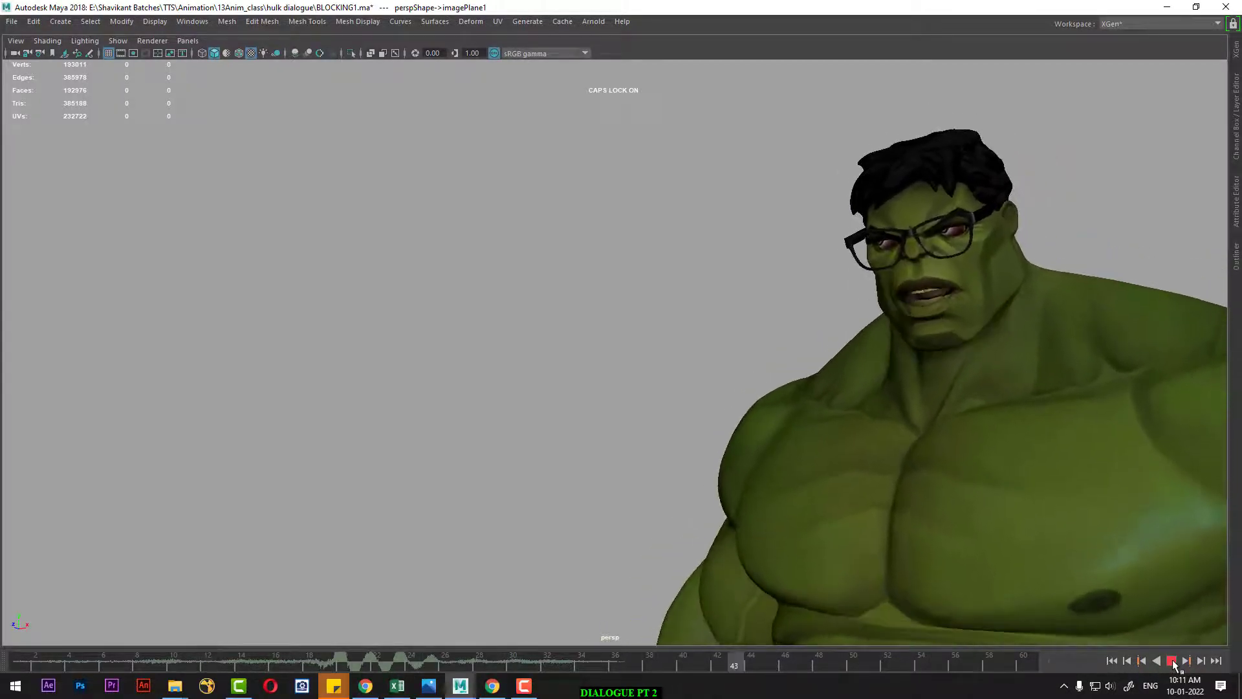
{"action": "key", "text": "Escape"}
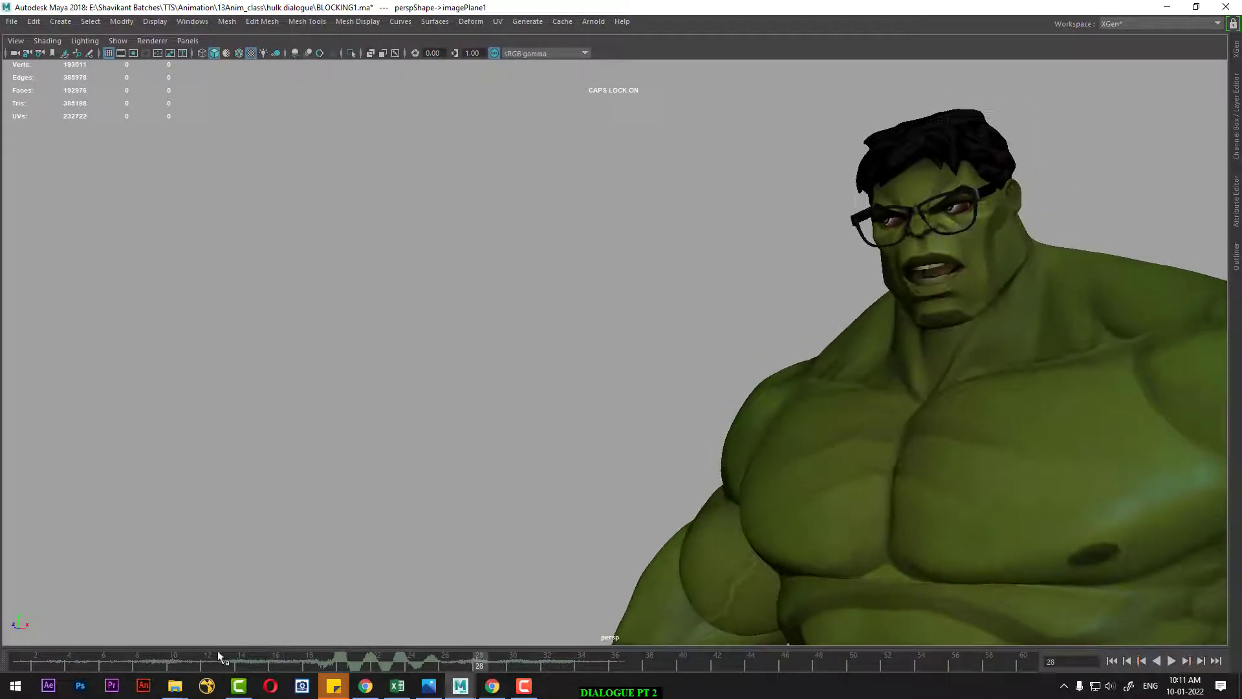
{"action": "left_click_drag", "start_coordinate": [135, 659], "coordinate": [260, 658]}
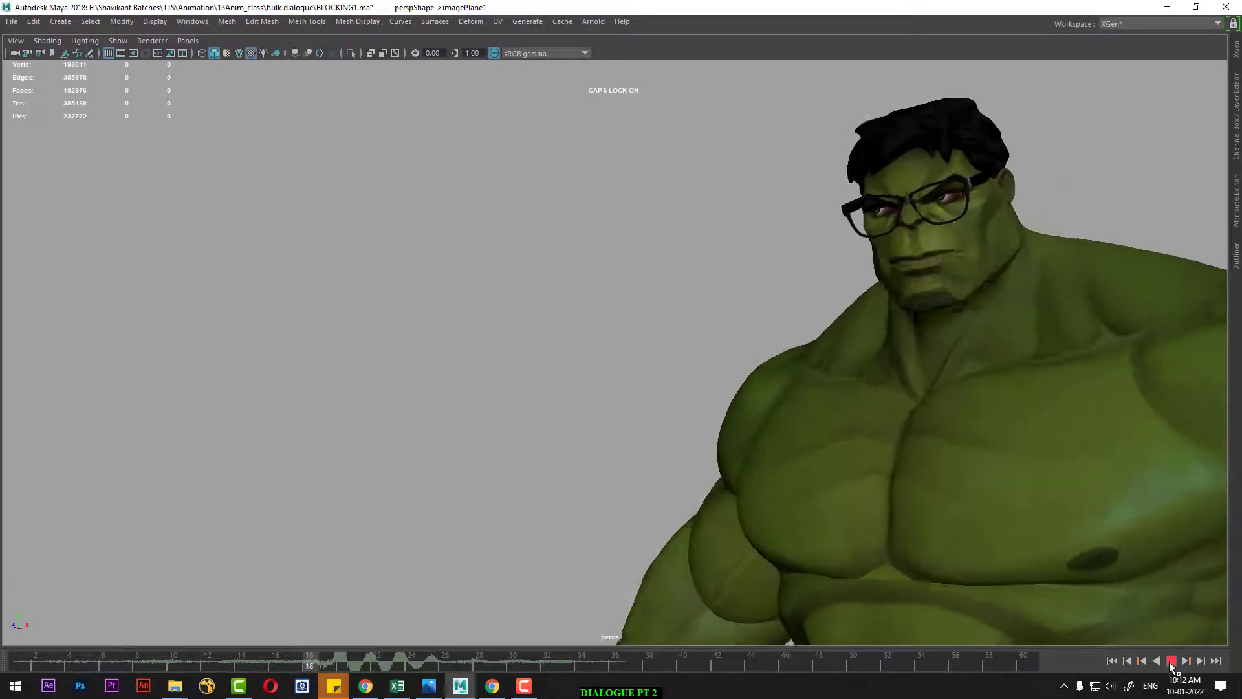
{"action": "left_click", "coordinate": [1172, 661]}
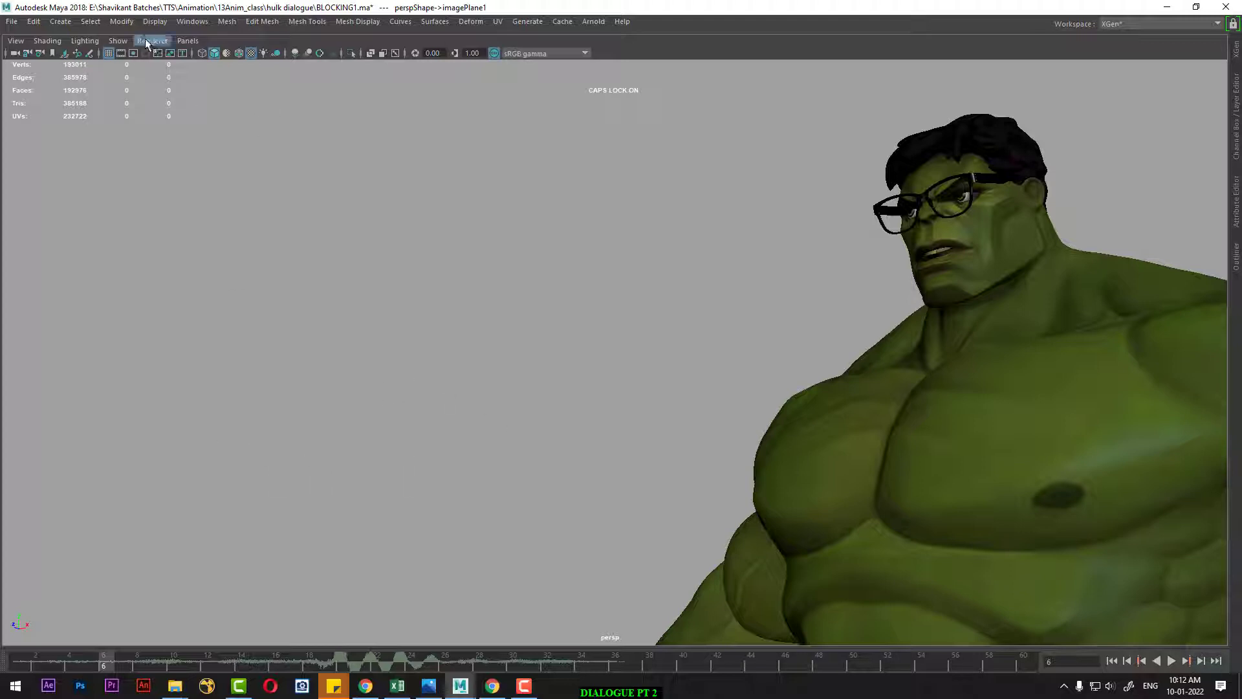
Step: Turn Image Planes back on in the viewport Show menu to restore the 'hulk!!' clip
{"action": "left_click", "coordinate": [121, 41]}
{"action": "left_click", "coordinate": [153, 239]}
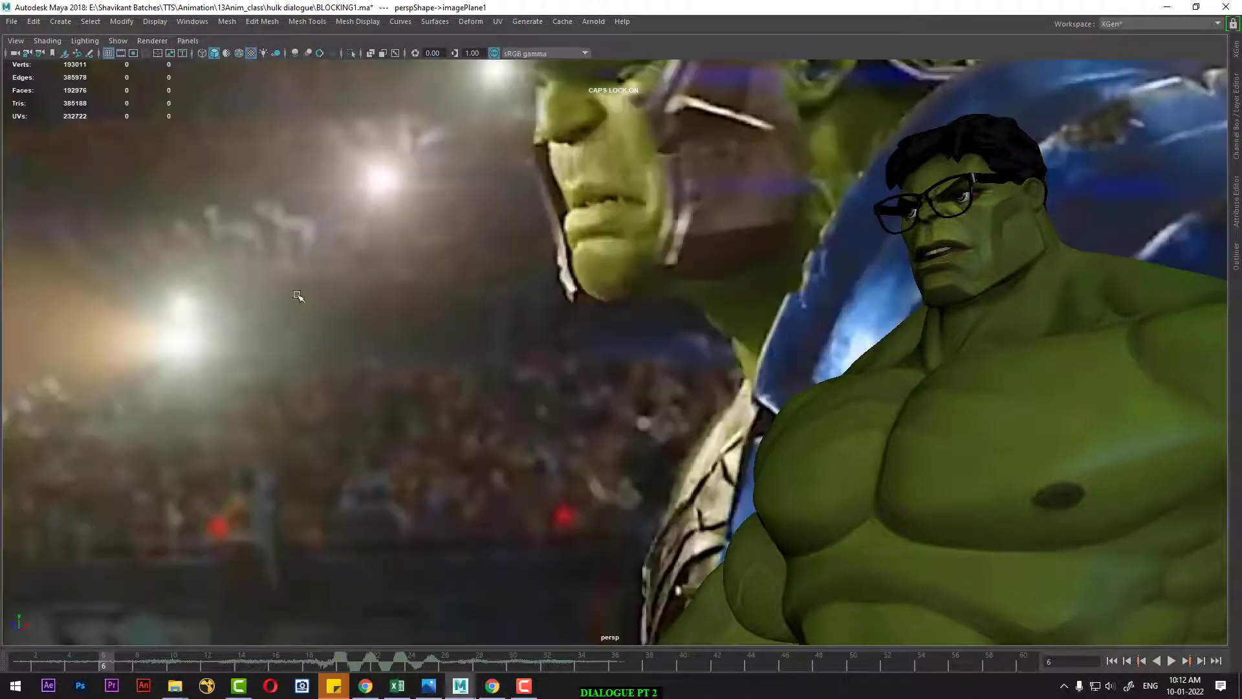
{"action": "key", "text": "ctrl+a"}
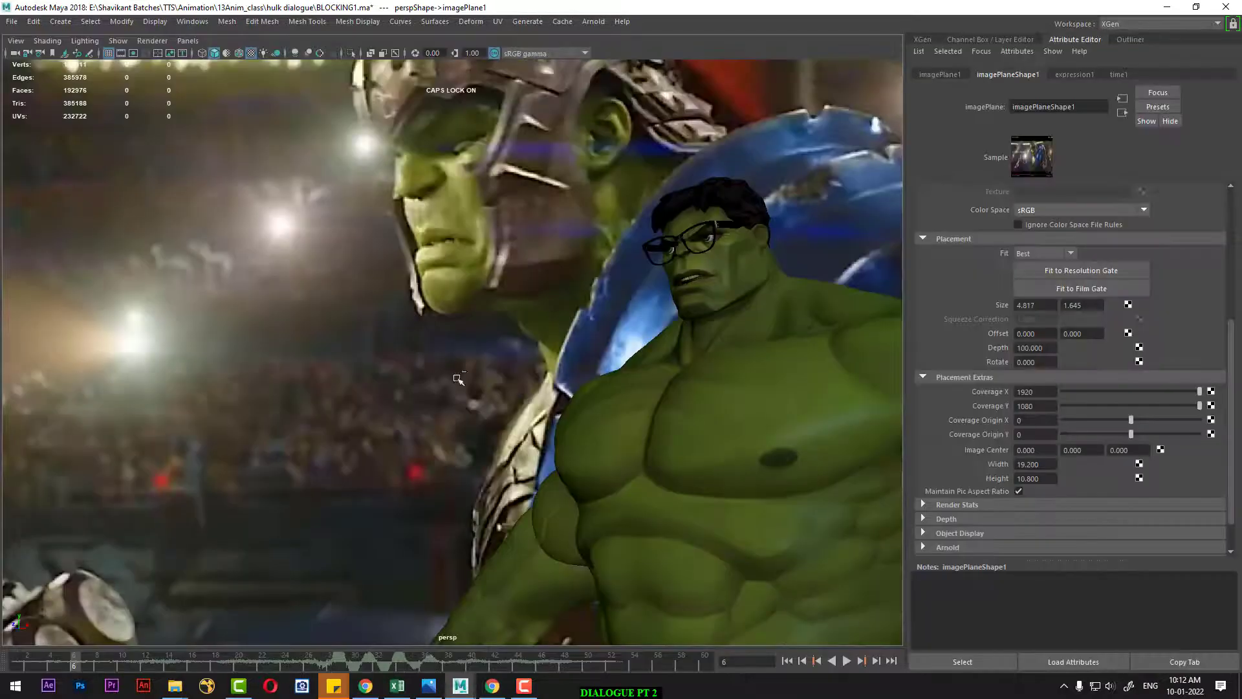
Step: Play and scrub the clip, stop at frame 43, and restore the two-pane layout
{"action": "key", "text": "alt+v"}
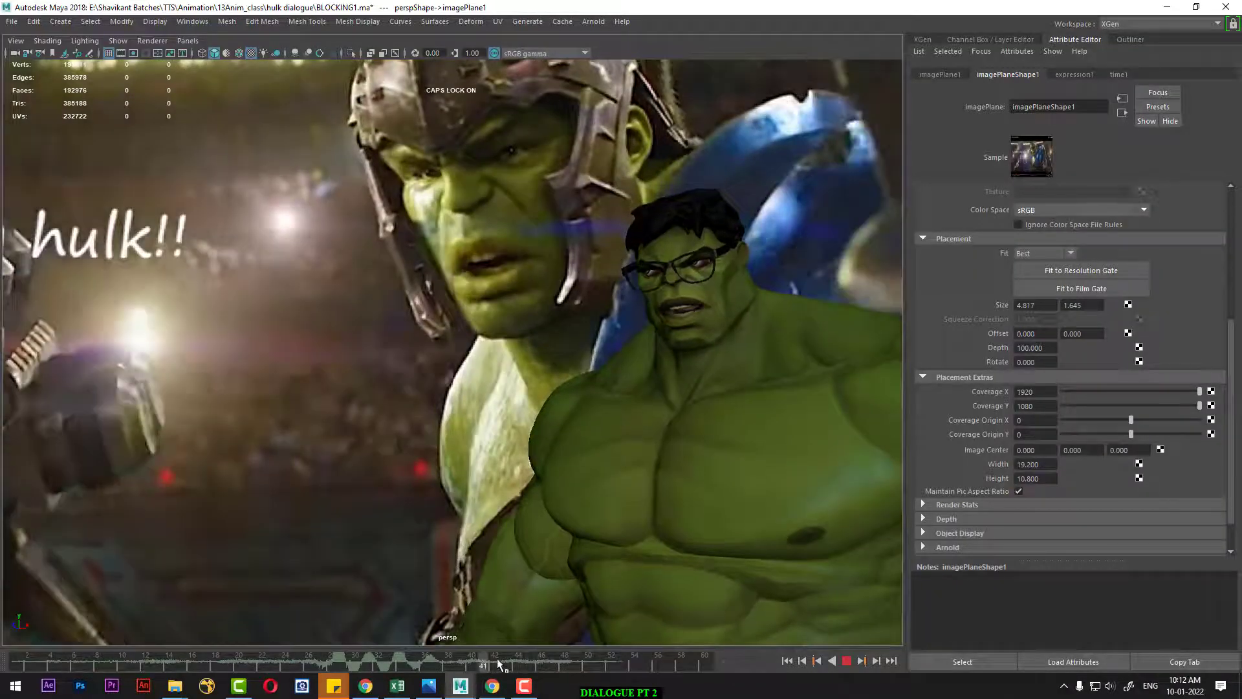
{"action": "left_click_drag", "start_coordinate": [573, 670], "coordinate": [250, 657]}
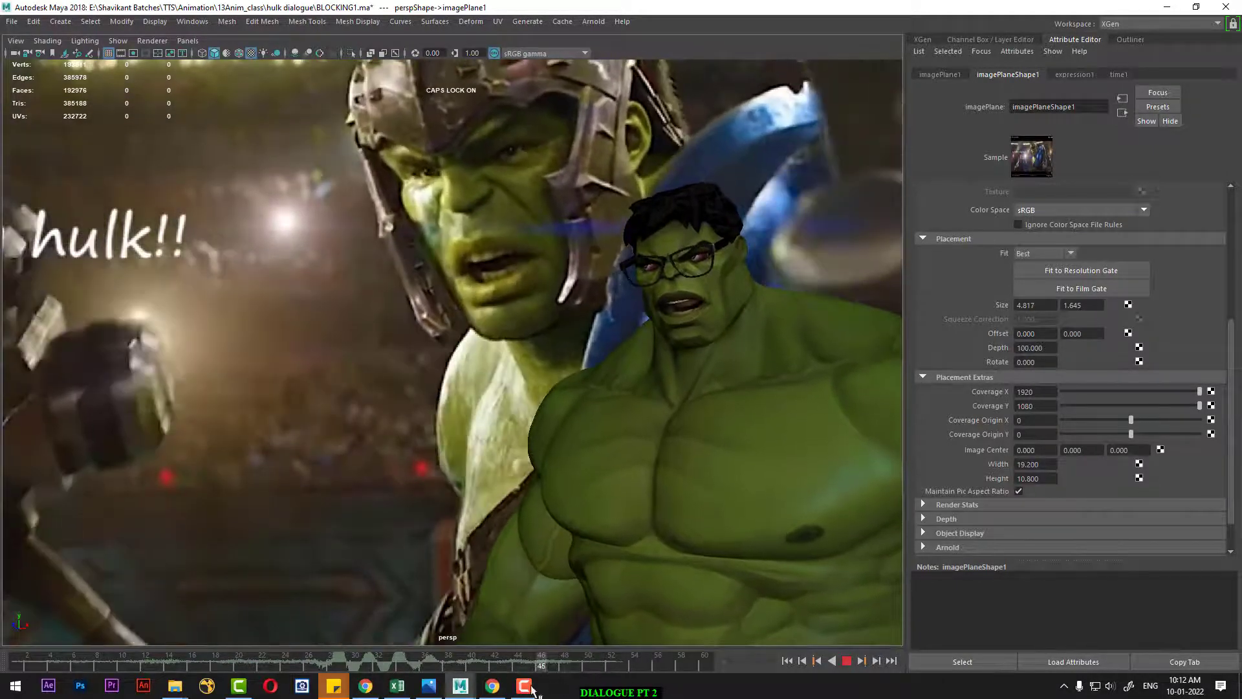
{"action": "key", "text": "Escape"}
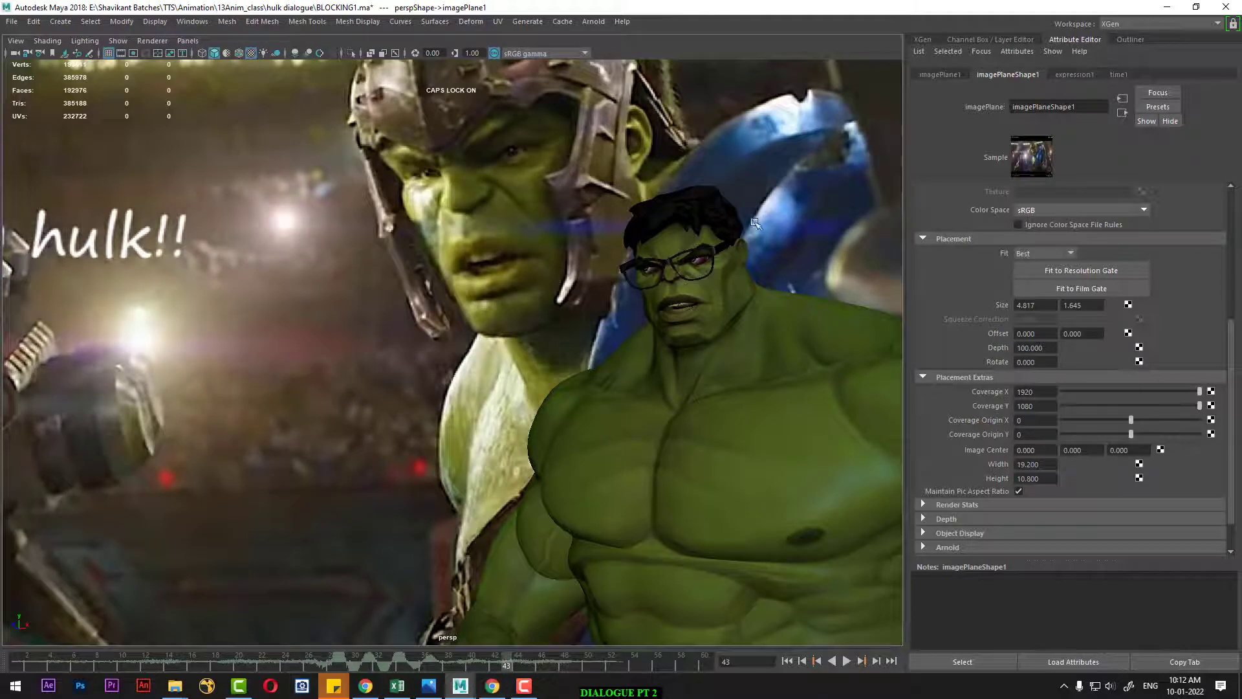
{"action": "key", "text": "ctrl+space"}
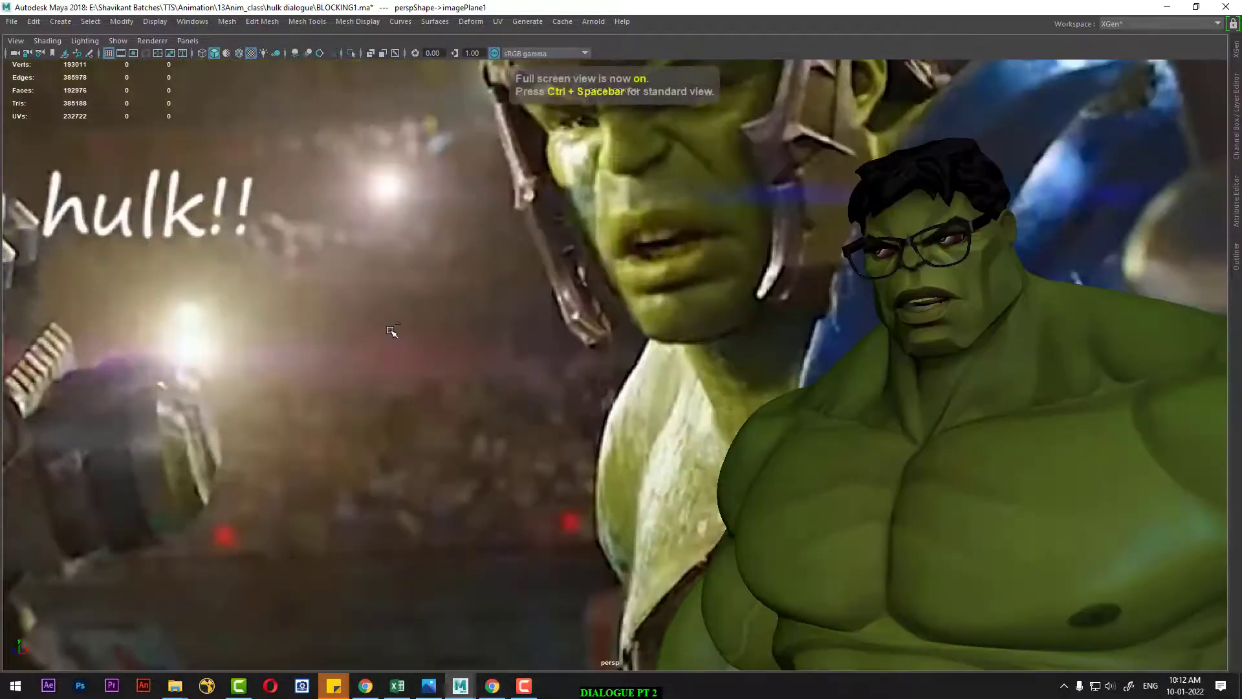
{"action": "key", "text": "ctrl+space"}
{"action": "key", "text": "space"}
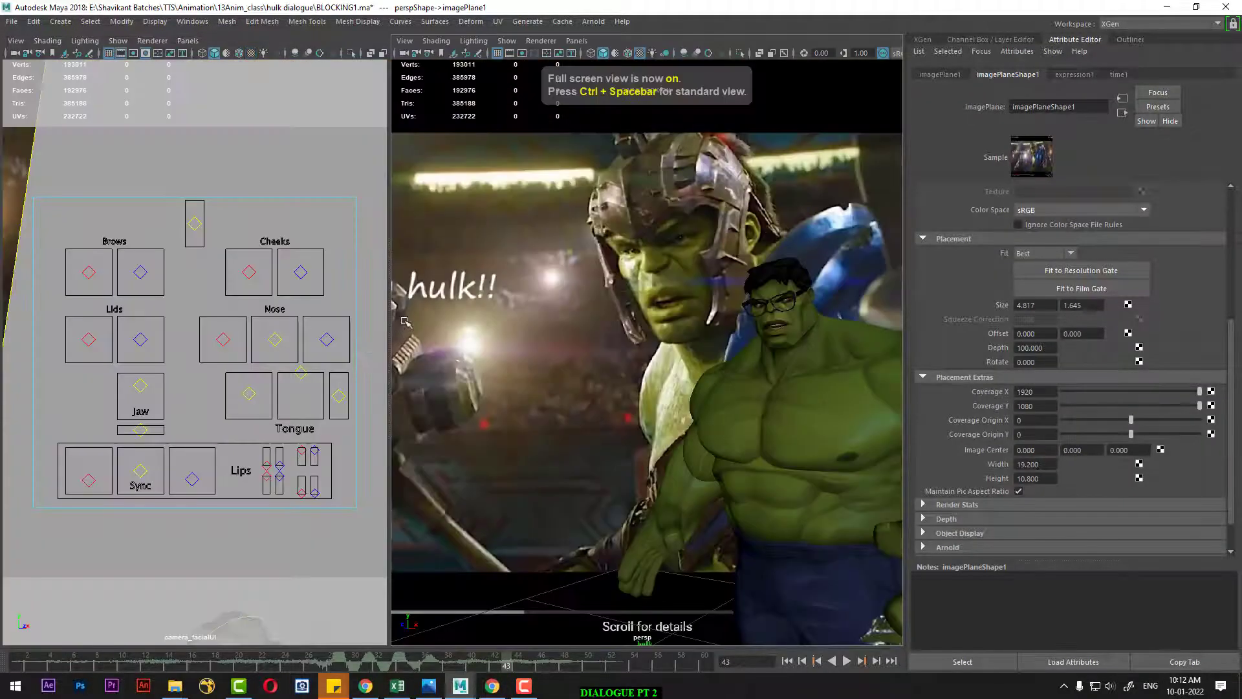
{"action": "key", "text": "Caps_Lock"}
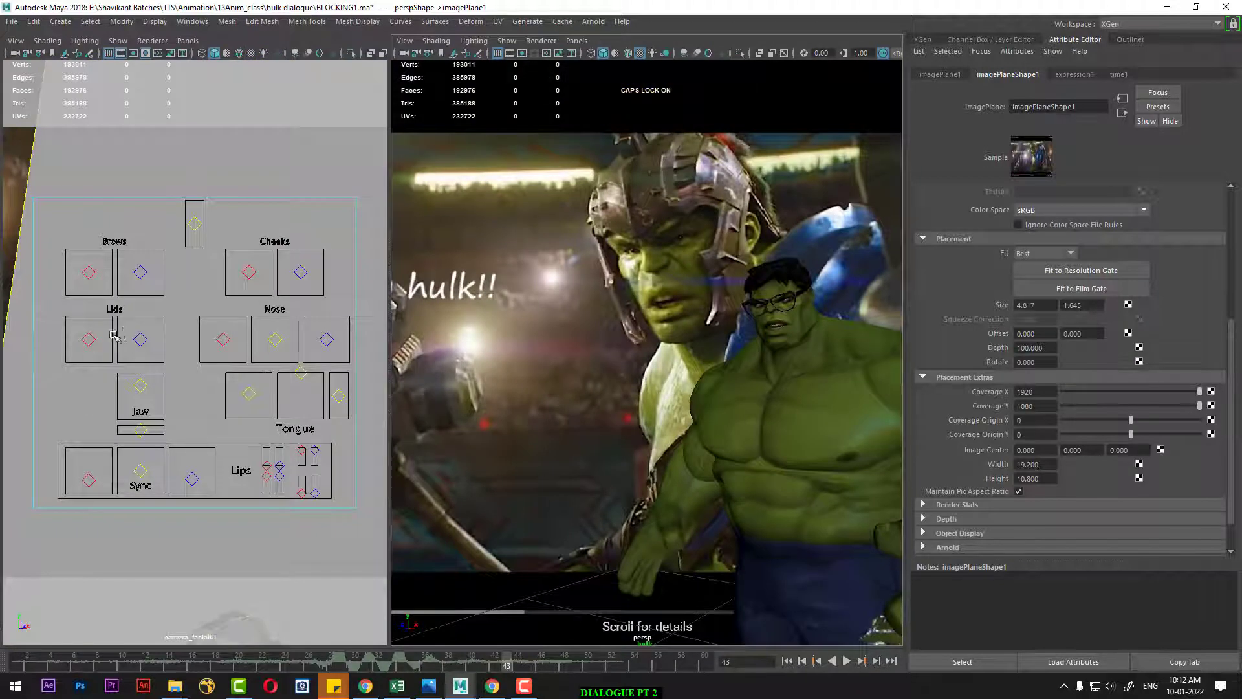
Step: Select the brow control and scrub the timeline from frame 41 to frame 50
{"action": "left_click", "coordinate": [89, 272]}
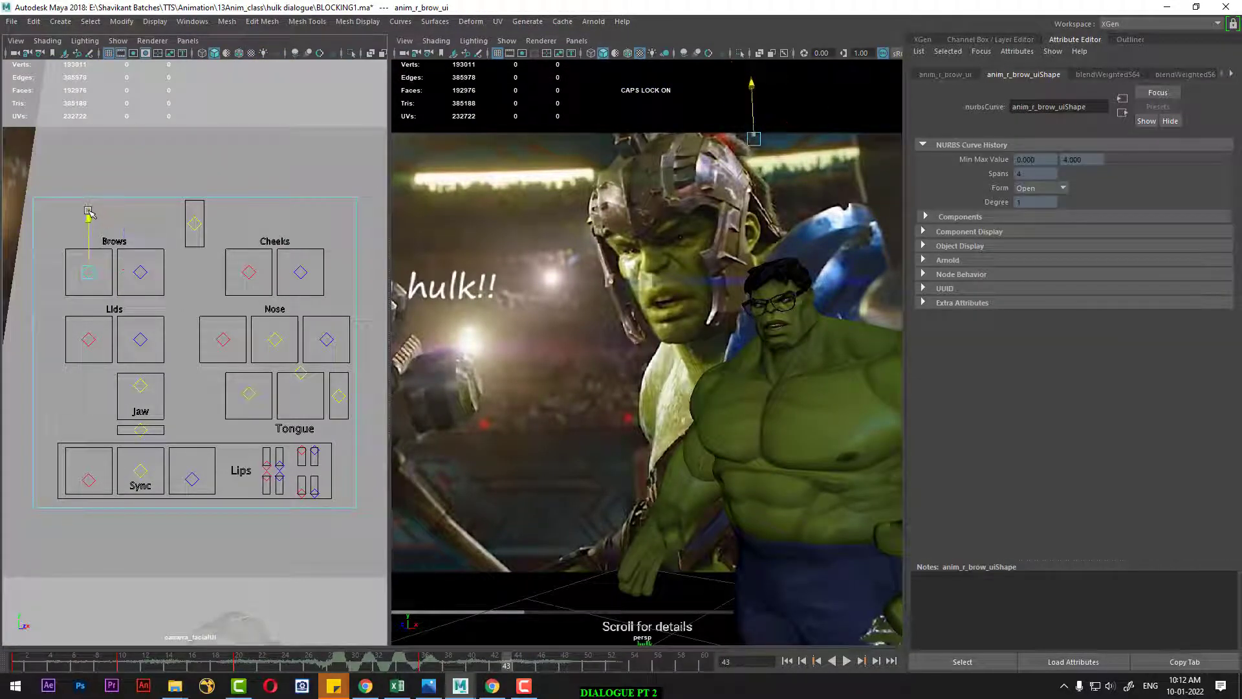
{"action": "left_click", "coordinate": [483, 667]}
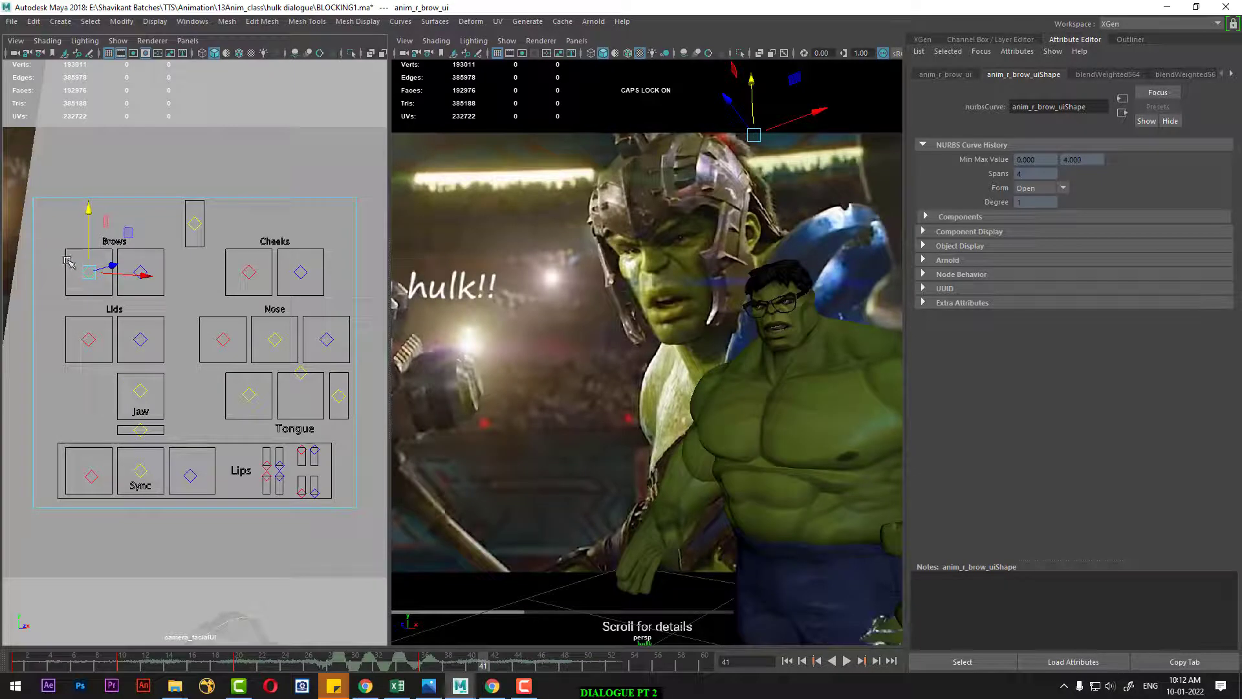
{"action": "left_click_drag", "start_coordinate": [72, 265], "coordinate": [148, 279]}
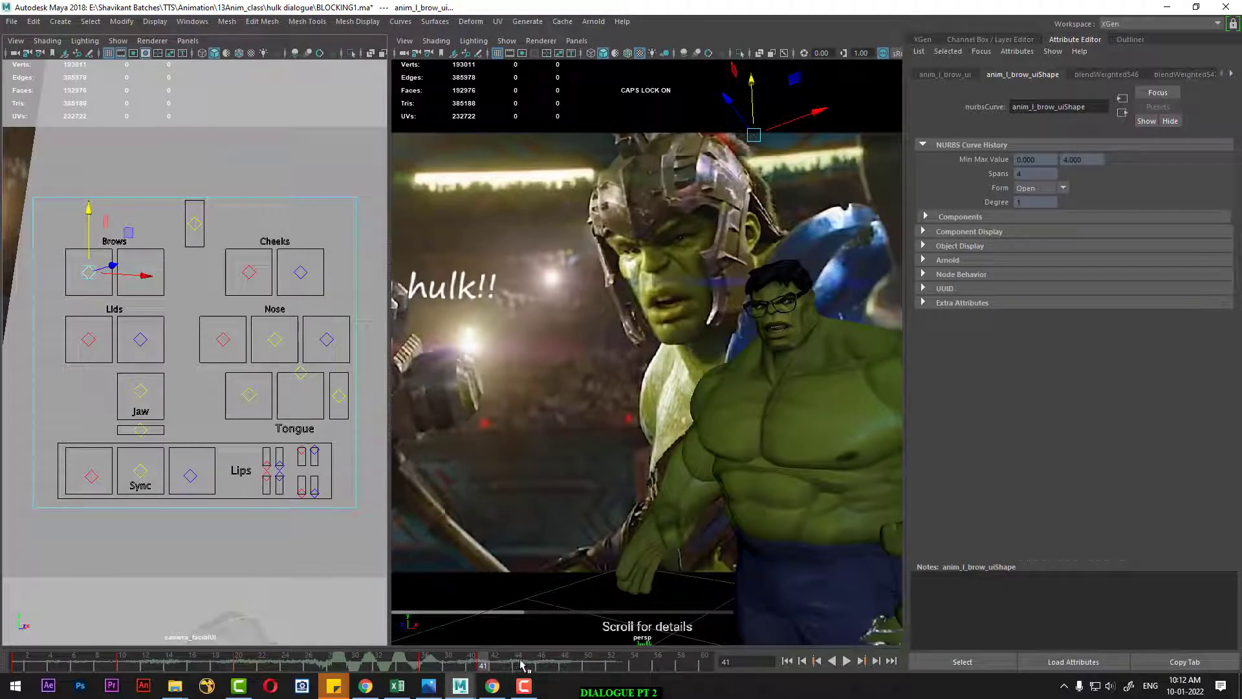
{"action": "left_click_drag", "start_coordinate": [521, 665], "coordinate": [570, 665]}
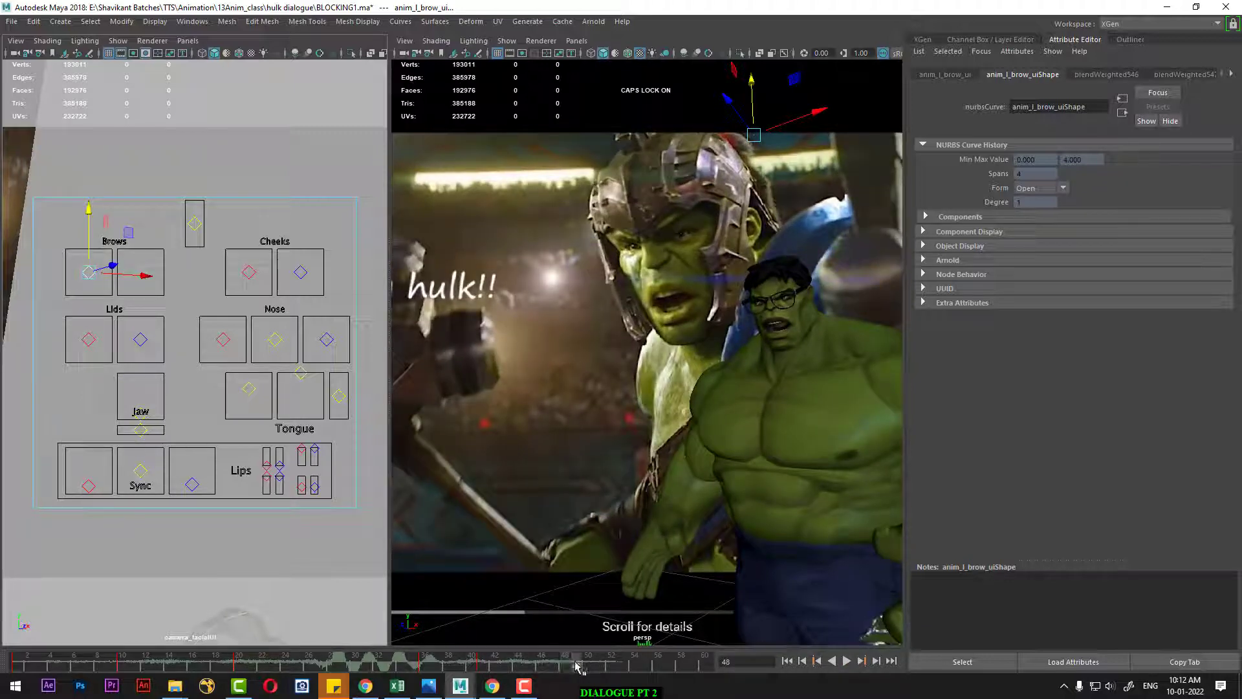
{"action": "left_click_drag", "start_coordinate": [574, 666], "coordinate": [584, 667]}
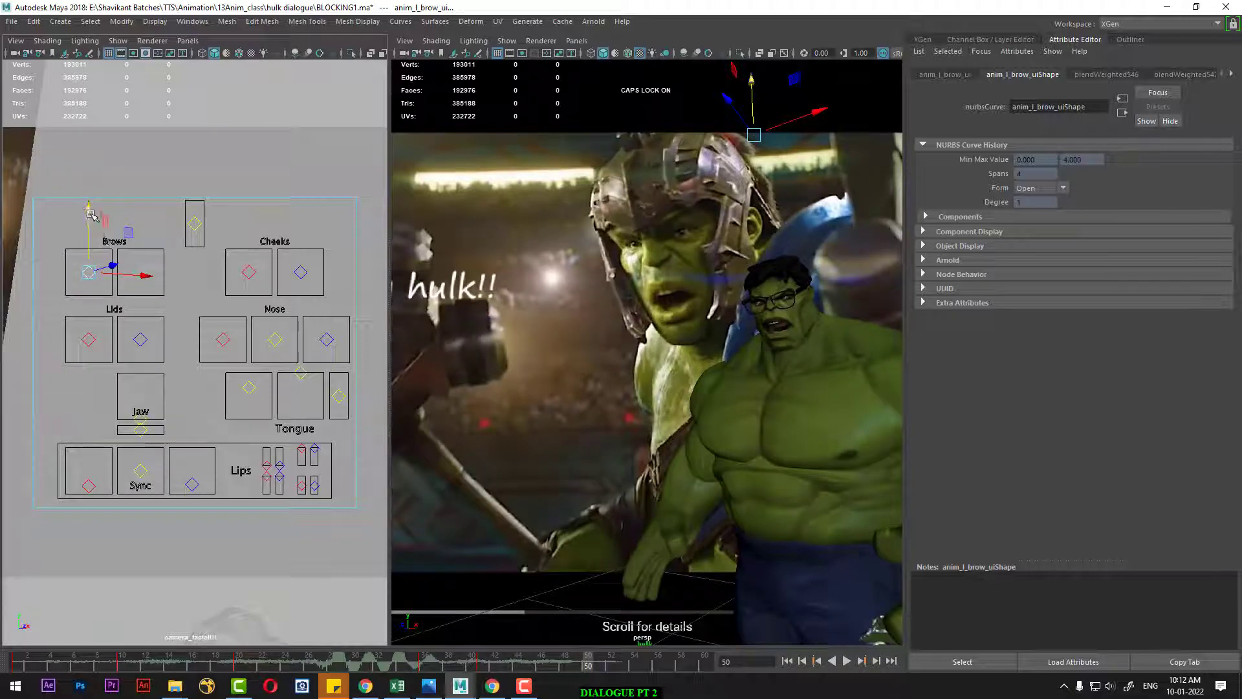
Step: Raise the brow at frames 50 and 54, lower it at frame 57, then select the image plane
{"action": "left_click_drag", "start_coordinate": [90, 217], "coordinate": [90, 200]}
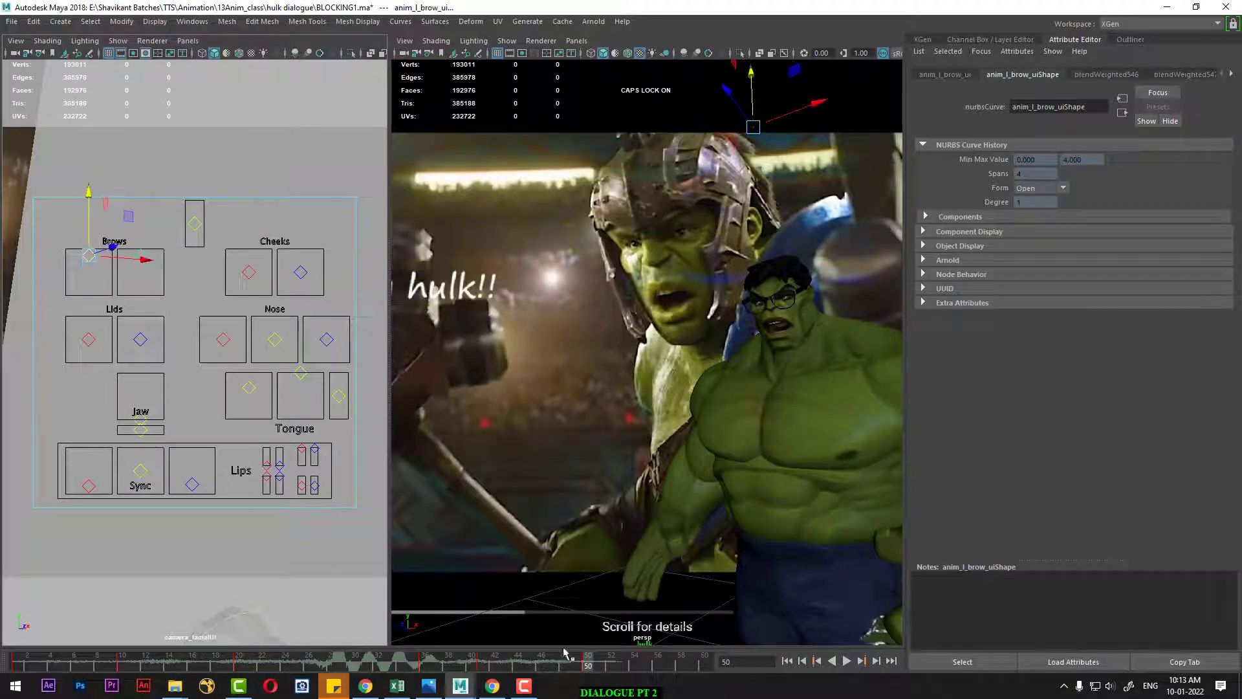
{"action": "left_click_drag", "start_coordinate": [625, 667], "coordinate": [644, 671]}
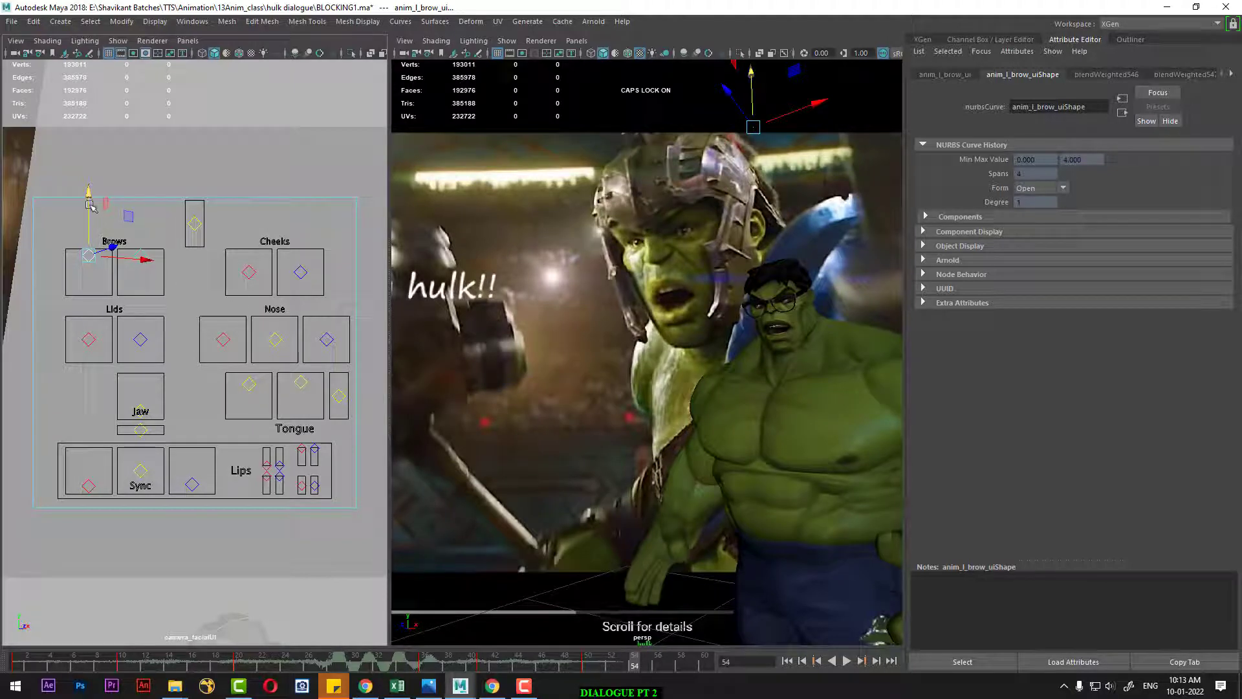
{"action": "left_click_drag", "start_coordinate": [91, 205], "coordinate": [91, 203]}
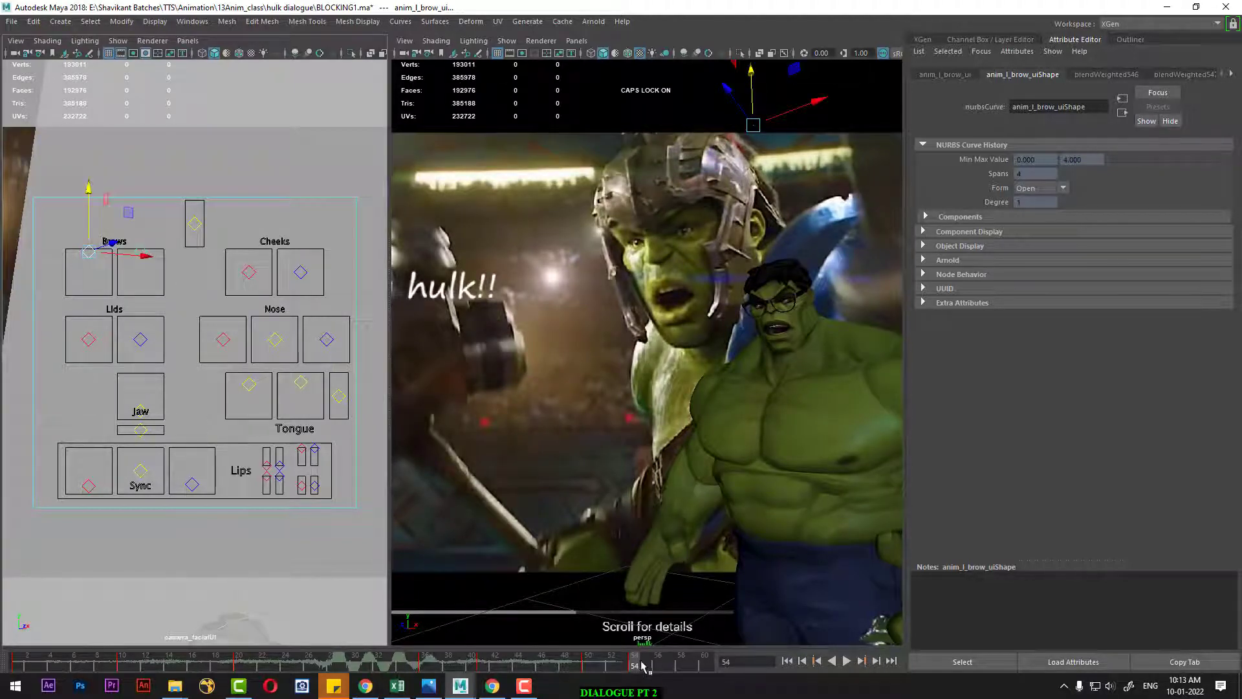
{"action": "left_click_drag", "start_coordinate": [646, 666], "coordinate": [705, 672]}
{"action": "left_click_drag", "start_coordinate": [92, 186], "coordinate": [90, 213]}
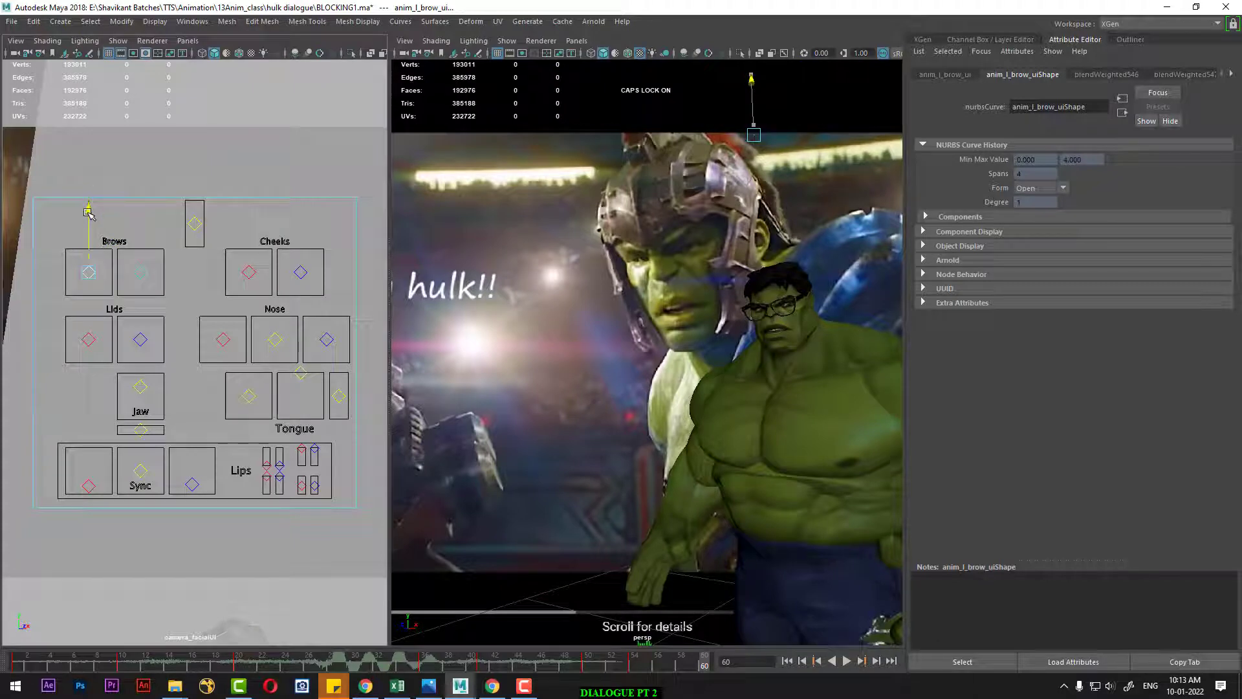
{"action": "left_click", "coordinate": [564, 438]}
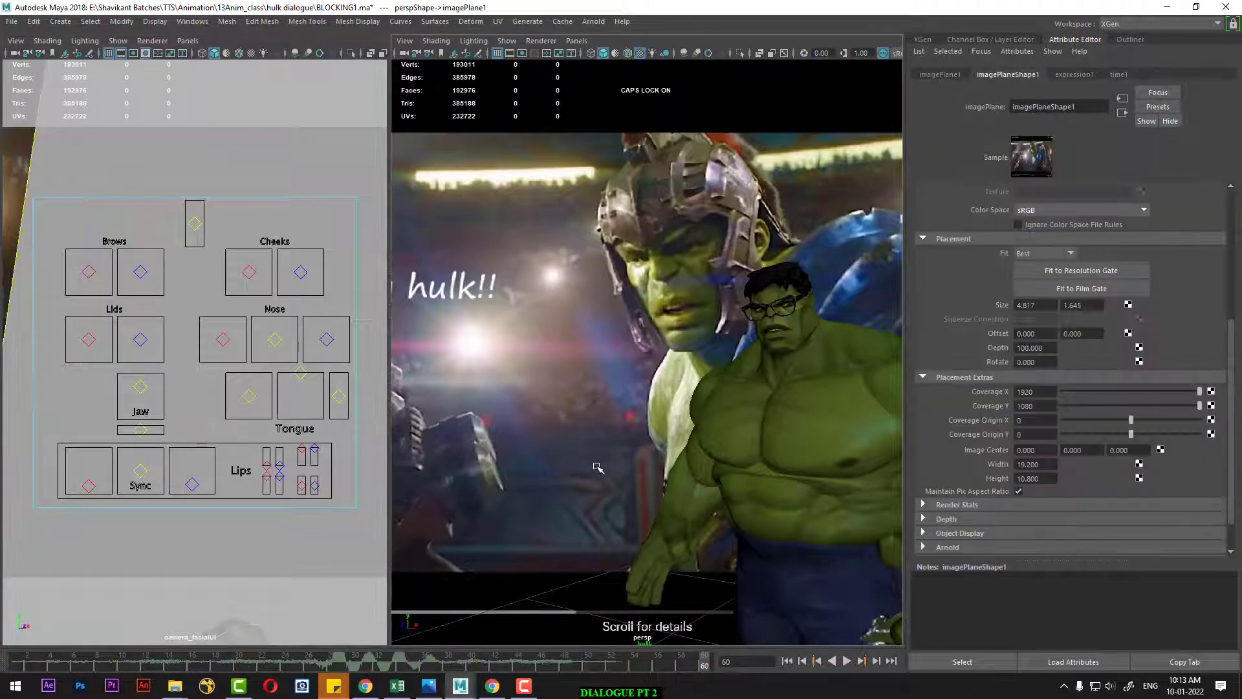
Step: Maximize the perspective view and play the blocking from the start, stopping at frame 32
{"action": "key", "text": "space"}
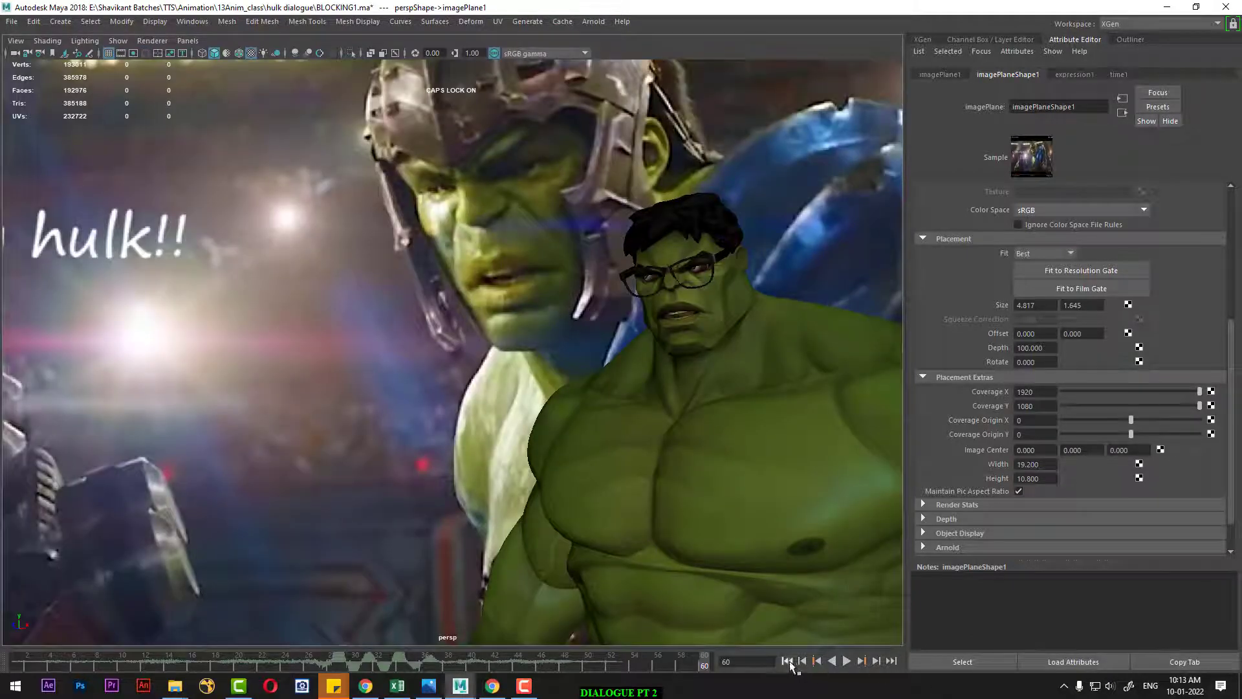
{"action": "left_click", "coordinate": [787, 661]}
{"action": "left_click", "coordinate": [847, 661]}
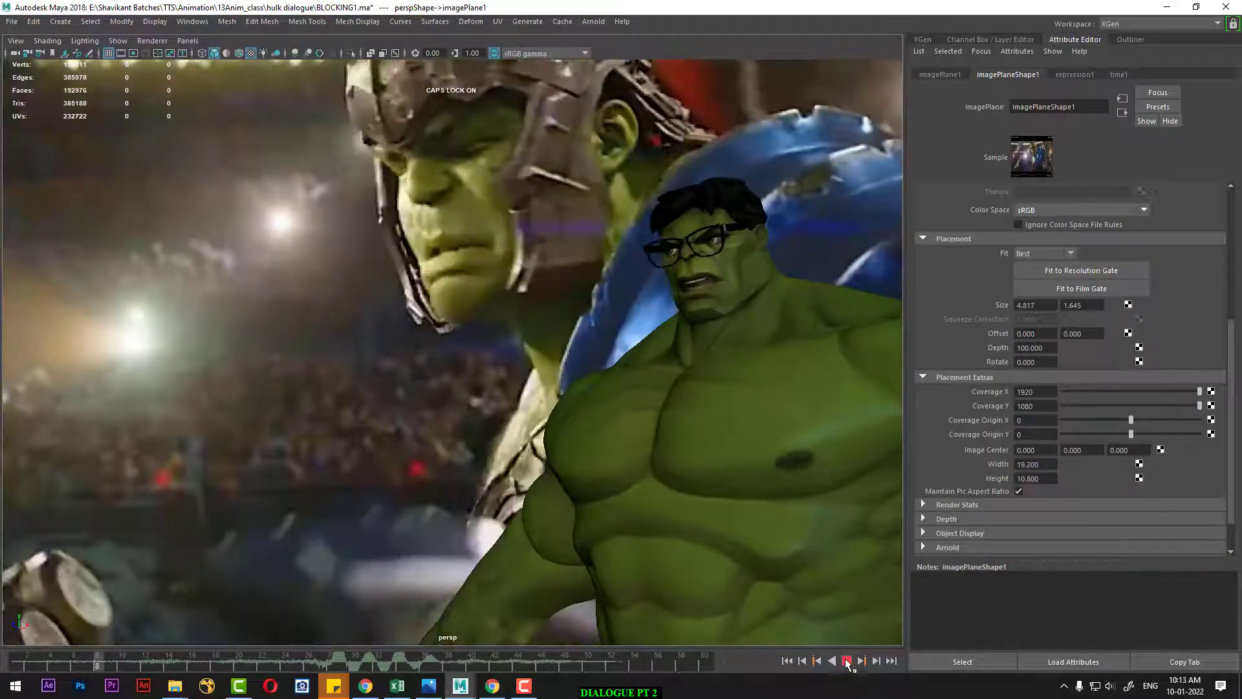
{"action": "left_click", "coordinate": [847, 660]}
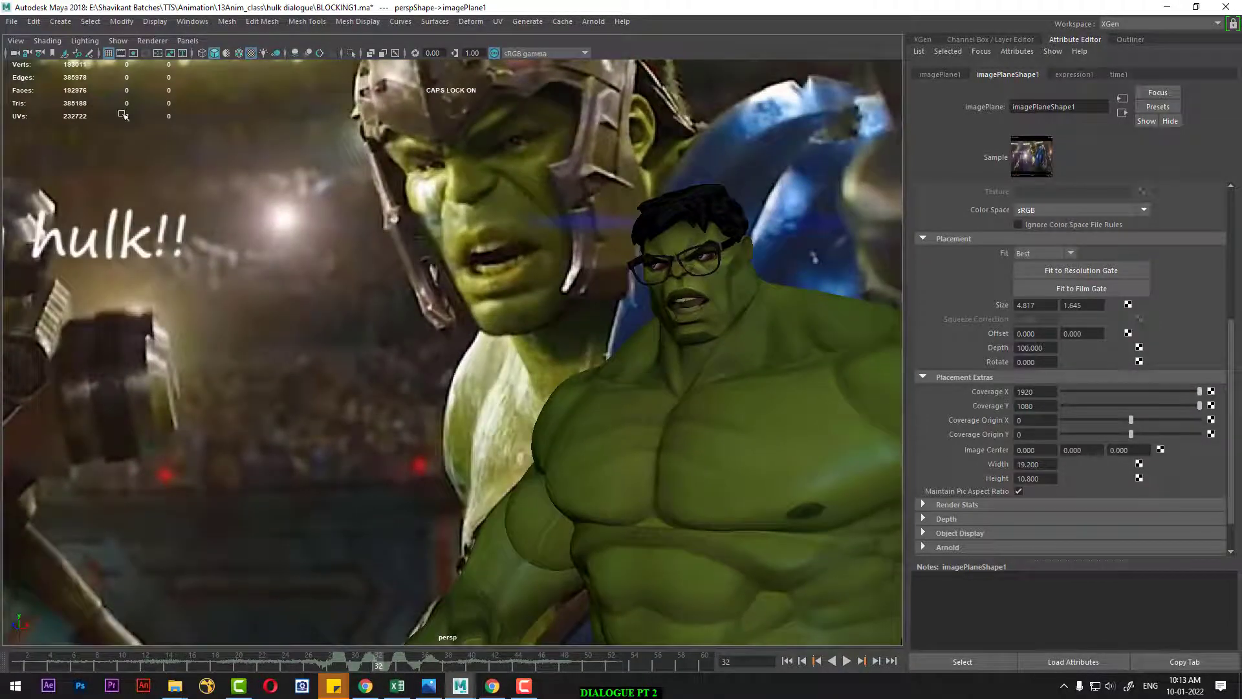
Step: Enable Show > NURBS Curves, select the eye-target control, restore the split view, and go to frame 10
{"action": "left_click", "coordinate": [118, 40]}
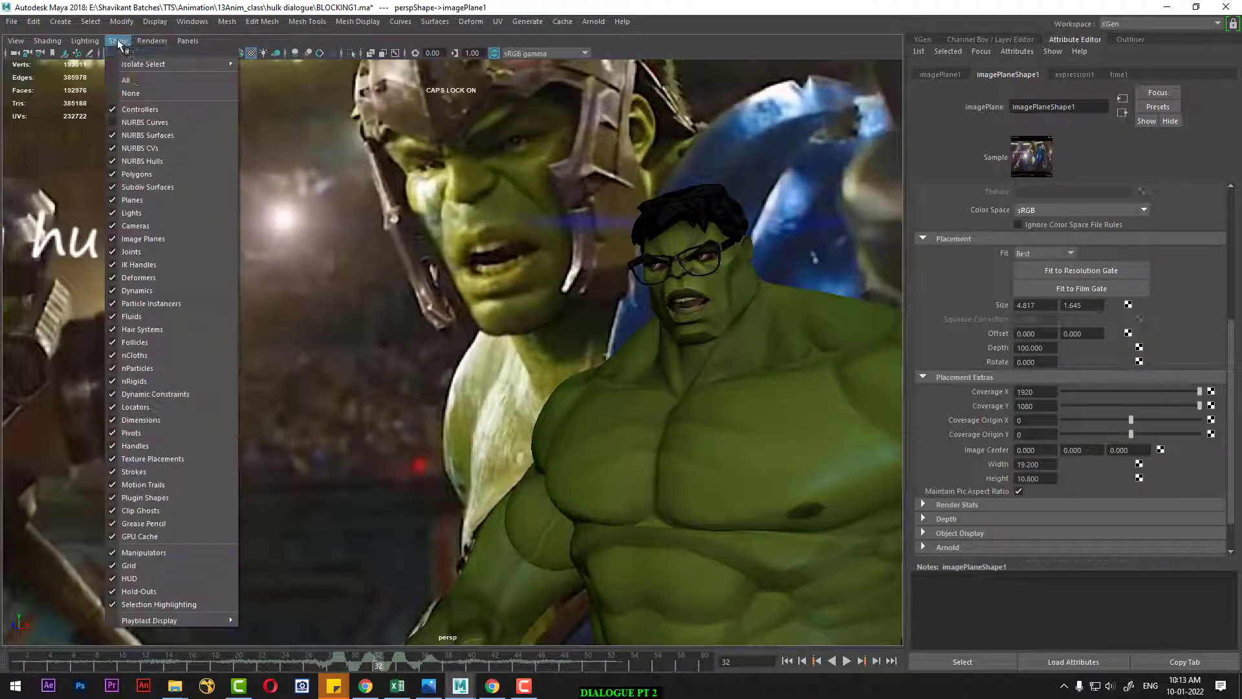
{"action": "left_click", "coordinate": [154, 122]}
{"action": "left_click_drag", "start_coordinate": [292, 169], "coordinate": [337, 204]}
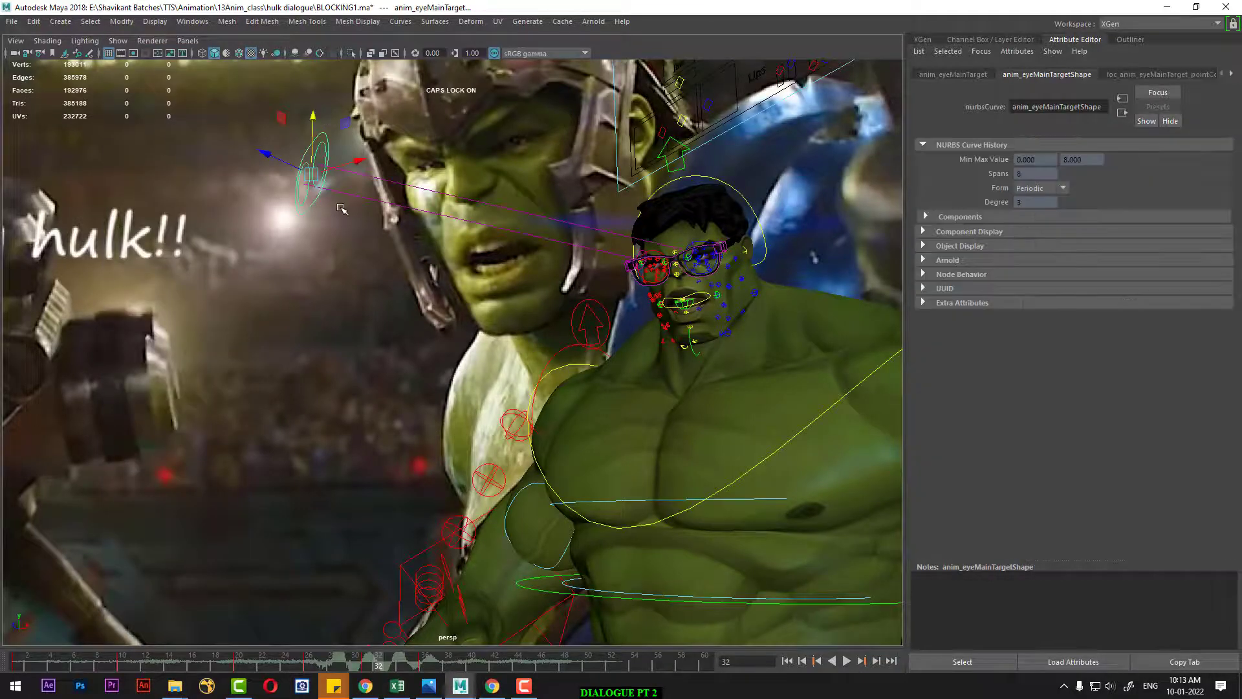
{"action": "key", "text": "space"}
{"action": "key", "text": "space"}
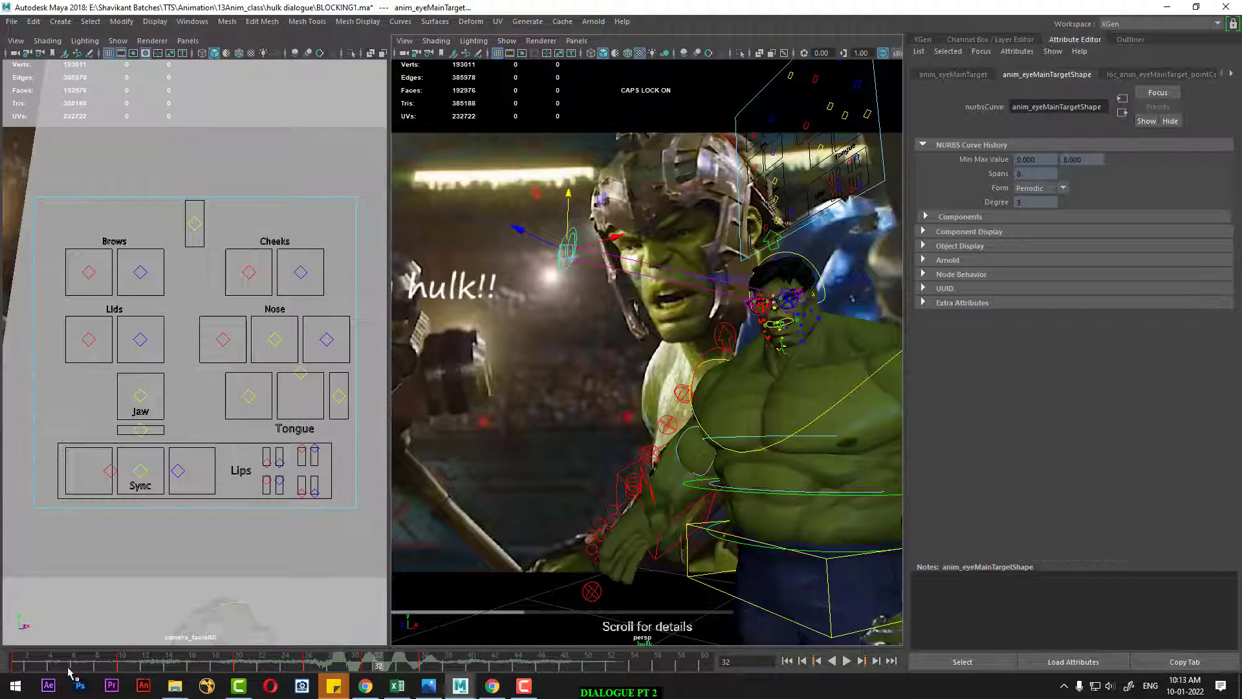
{"action": "left_click_drag", "start_coordinate": [69, 673], "coordinate": [122, 666]}
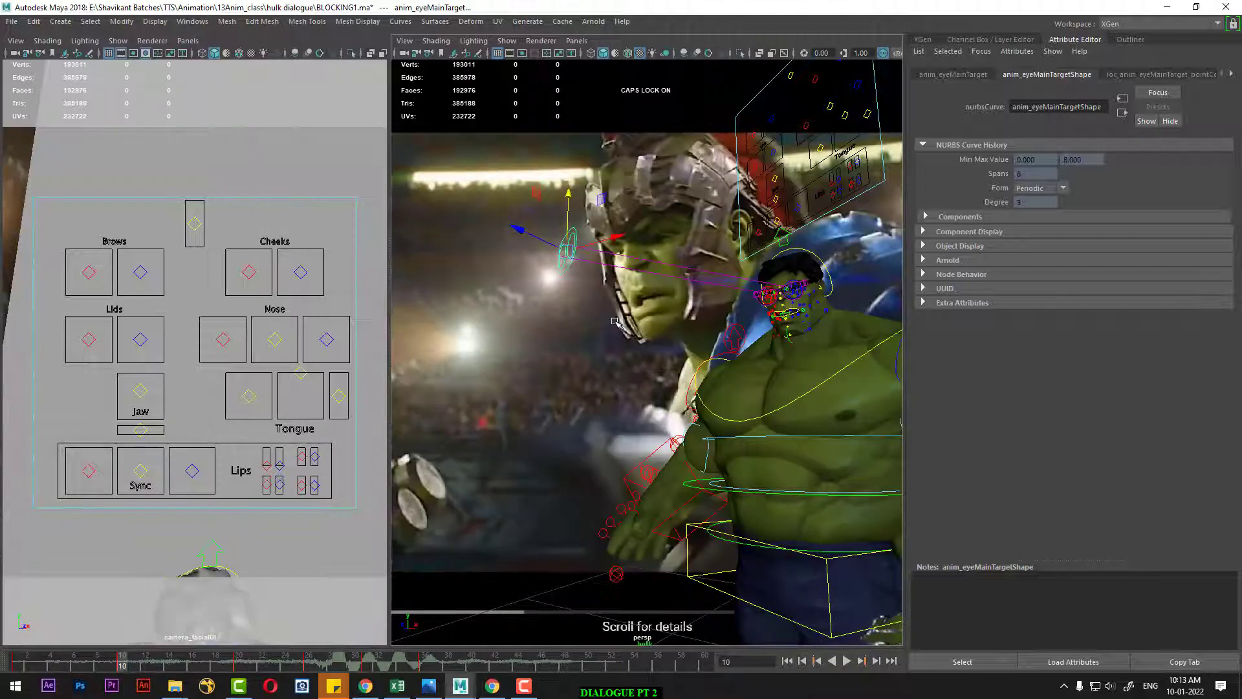
Step: Move anim_eyeMainTarget down and right at frames 10 and 20
{"action": "left_click_drag", "start_coordinate": [569, 198], "coordinate": [569, 295]}
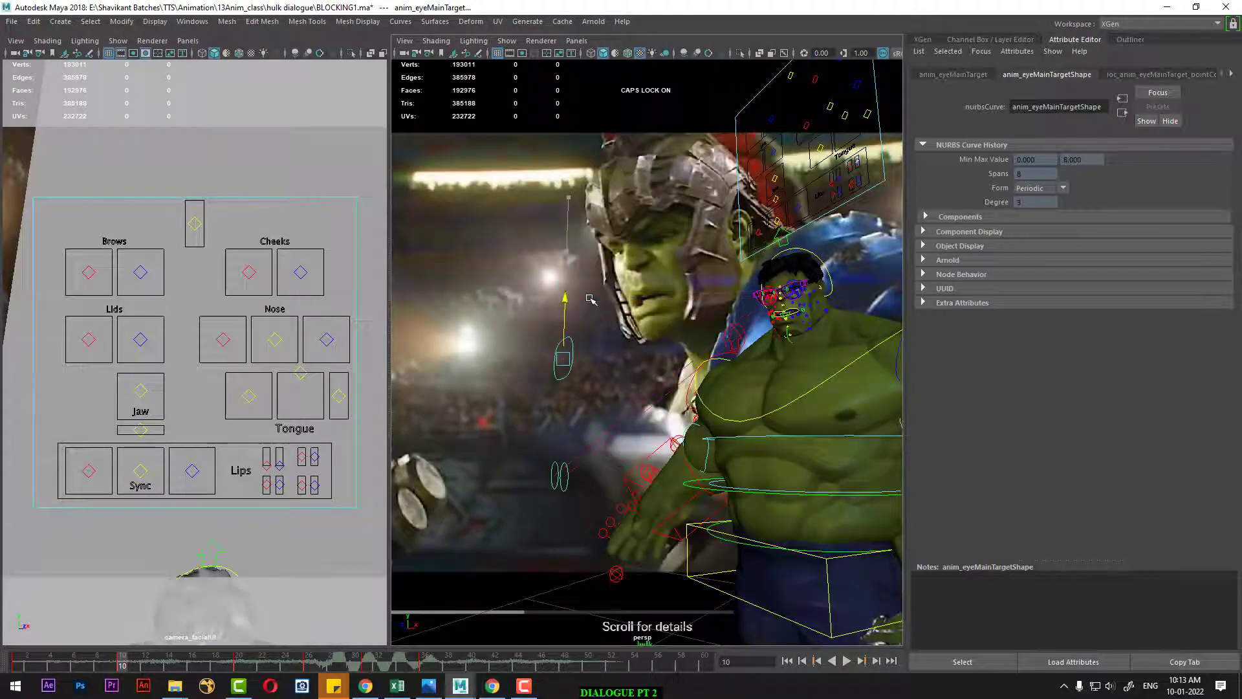
{"action": "left_click_drag", "start_coordinate": [623, 341], "coordinate": [696, 353]}
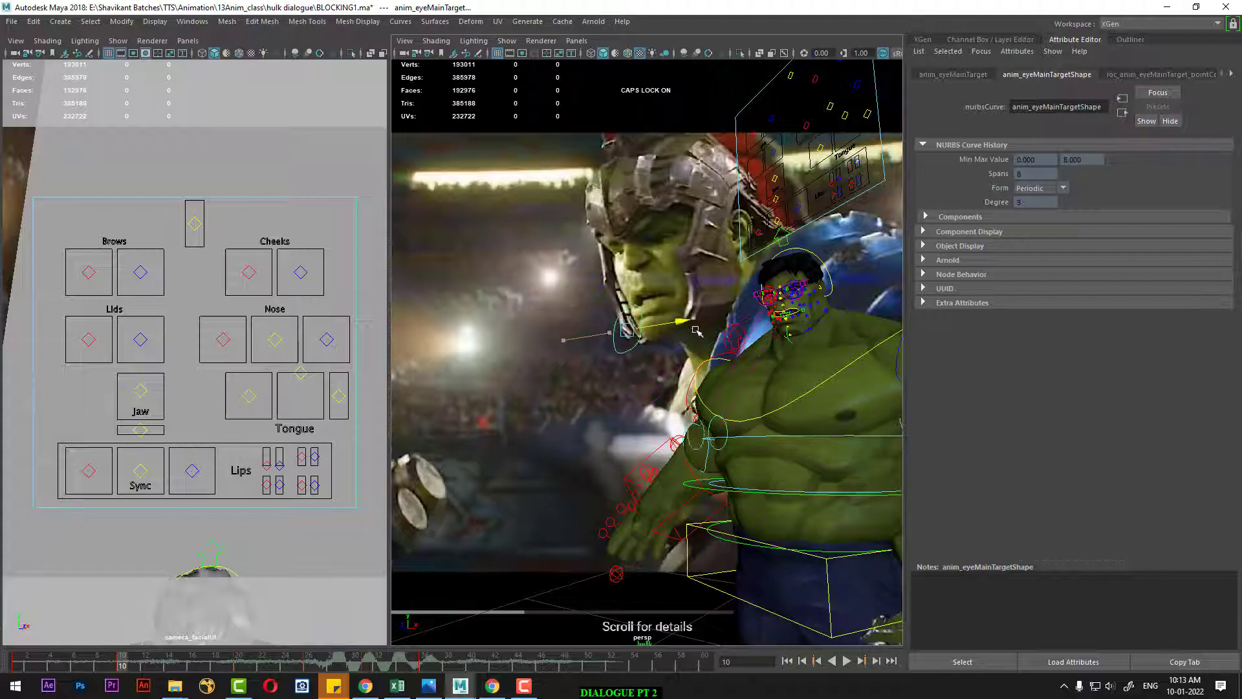
{"action": "left_click", "coordinate": [242, 666]}
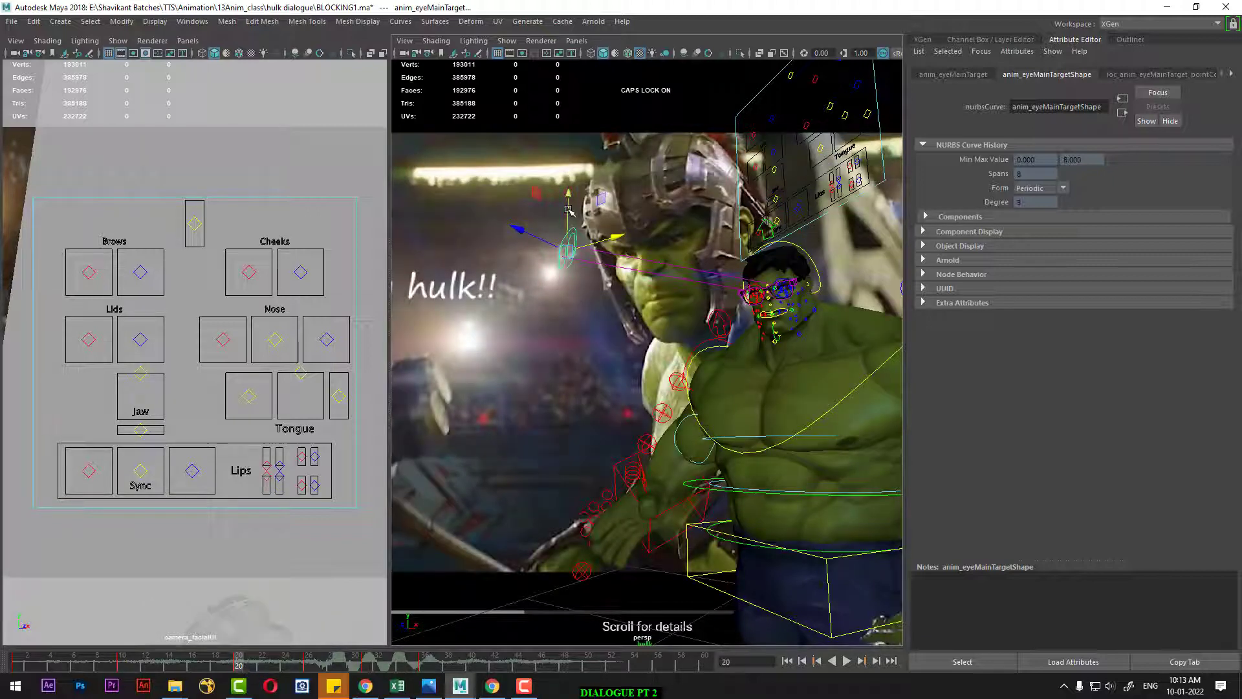
{"action": "left_click_drag", "start_coordinate": [569, 203], "coordinate": [592, 307]}
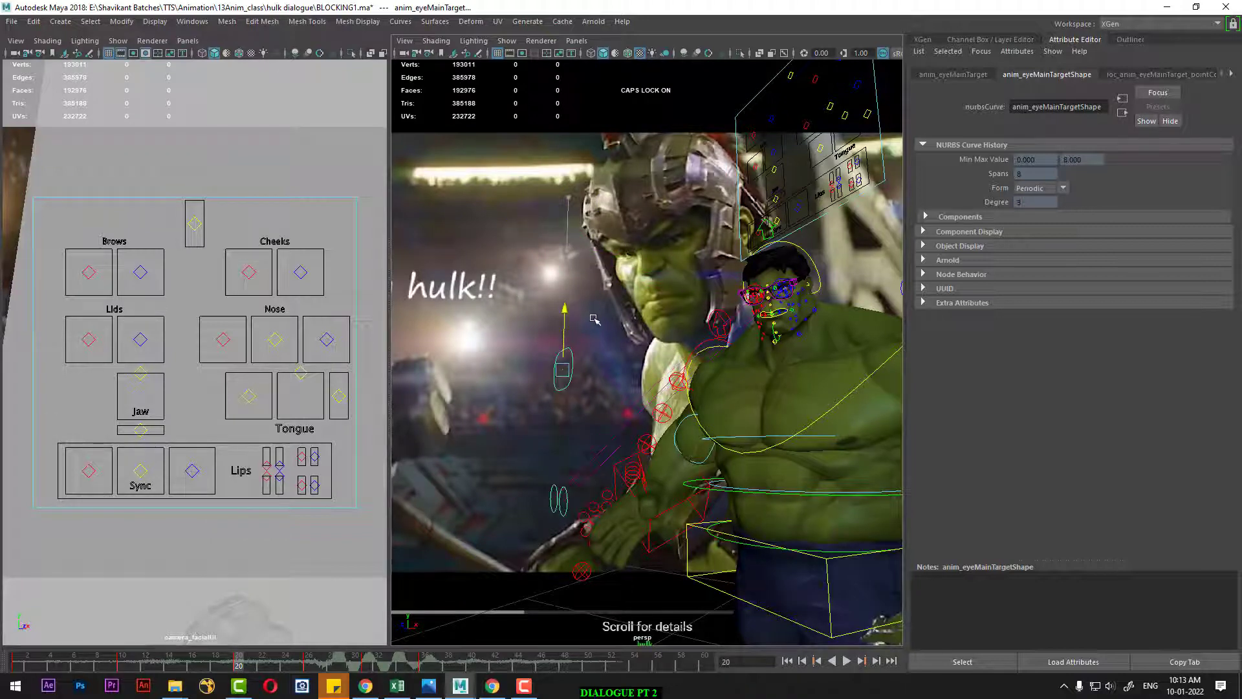
{"action": "left_click_drag", "start_coordinate": [622, 364], "coordinate": [681, 366]}
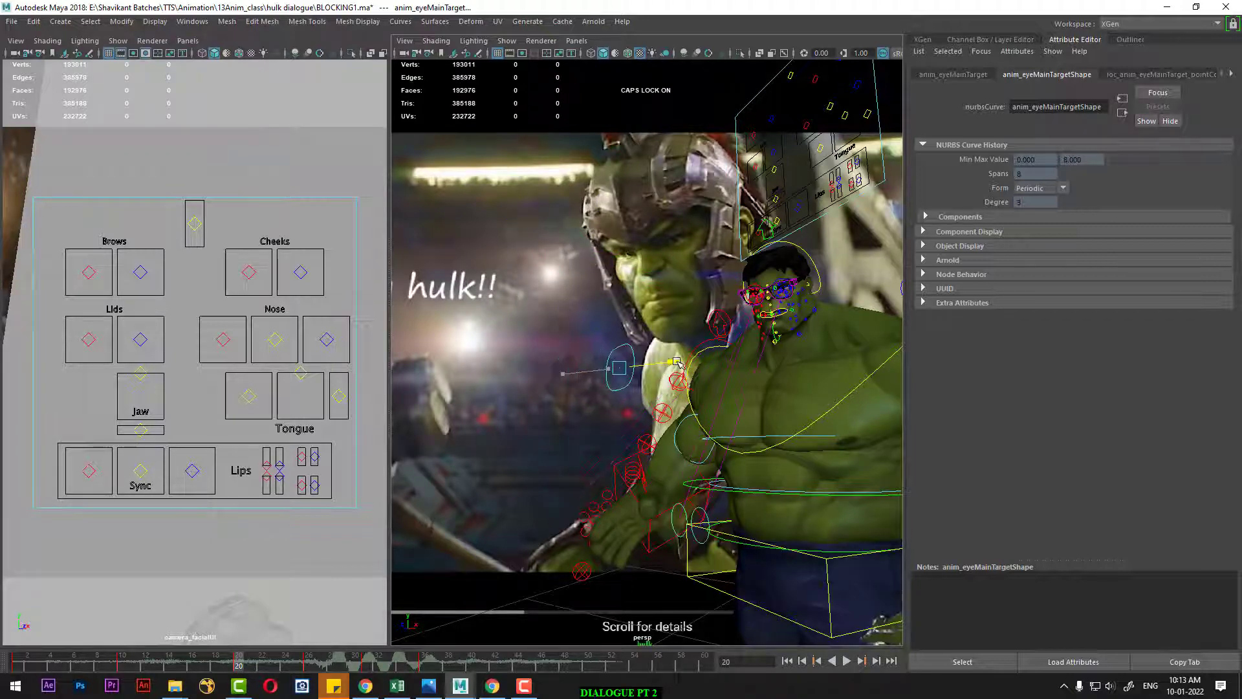
Step: Move the eye target down and right at frames 26, 31 and 36, then jump to frame 60
{"action": "left_click", "coordinate": [313, 669]}
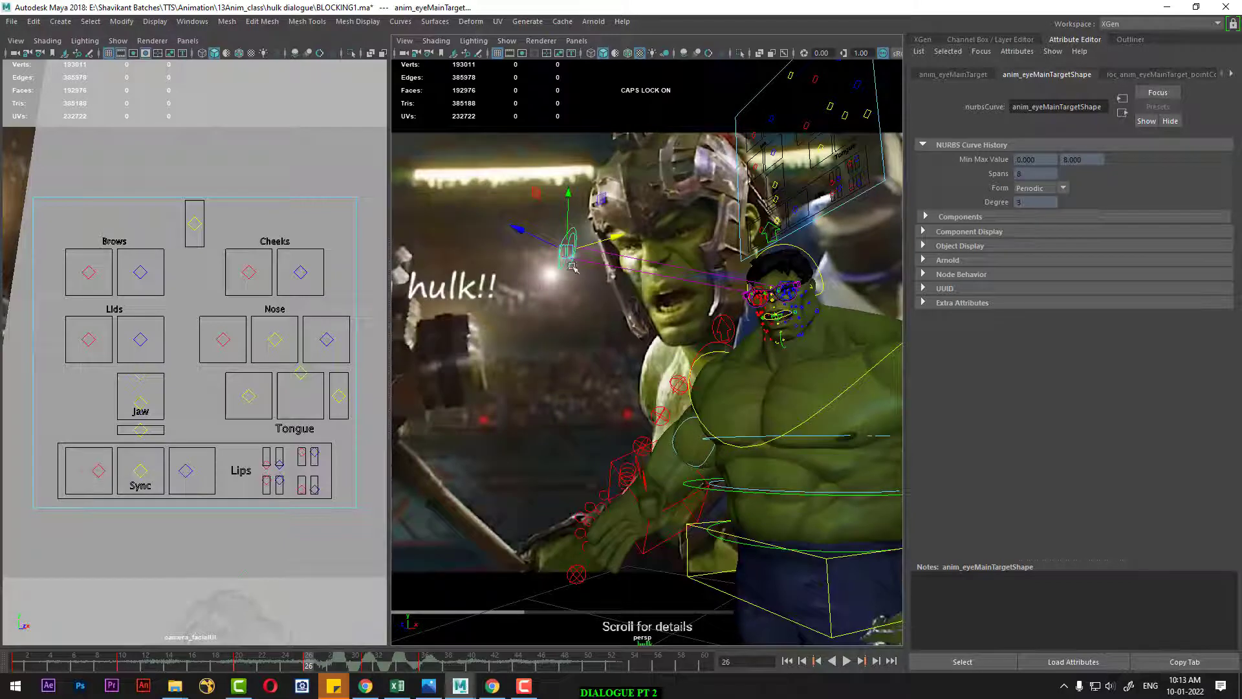
{"action": "mouse_move", "coordinate": [569, 200]}
{"action": "left_mouse_down"}
{"action": "mouse_move", "coordinate": [565, 375]}
{"action": "mouse_move", "coordinate": [691, 373]}
{"action": "left_mouse_up"}
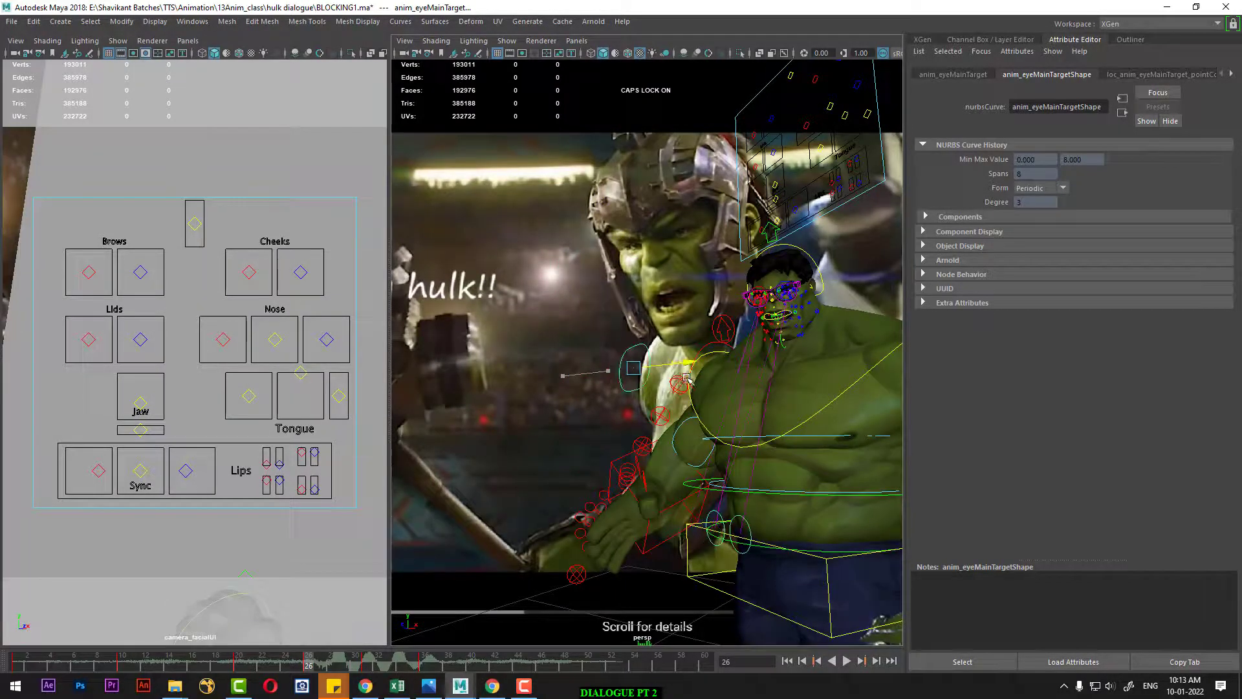
{"action": "left_click", "coordinate": [373, 664]}
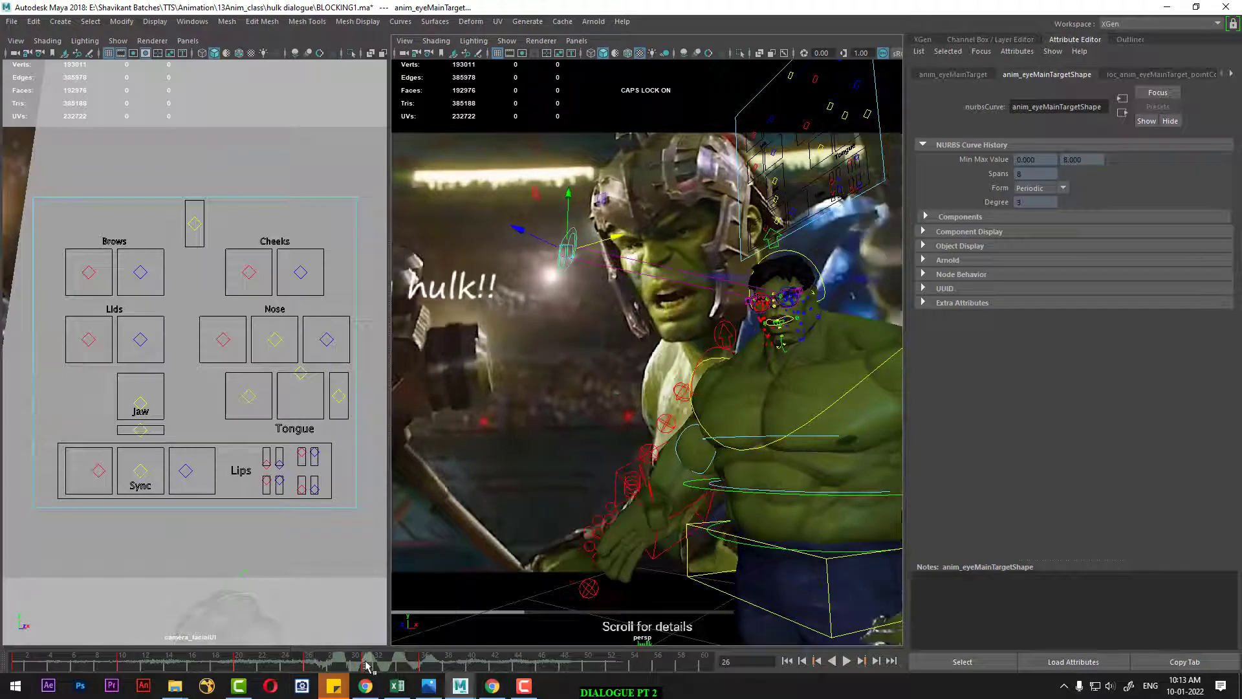
{"action": "mouse_move", "coordinate": [568, 233]}
{"action": "left_mouse_down"}
{"action": "mouse_move", "coordinate": [567, 374]}
{"action": "mouse_move", "coordinate": [700, 374]}
{"action": "left_mouse_up"}
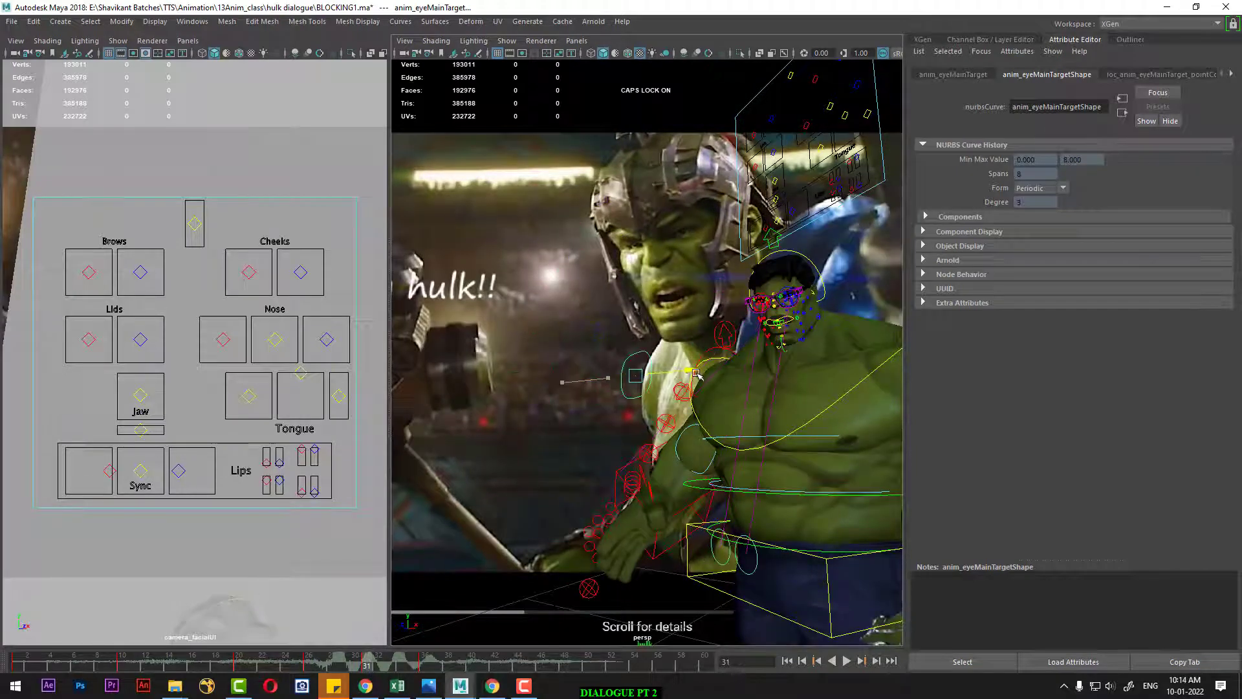
{"action": "left_click", "coordinate": [426, 664]}
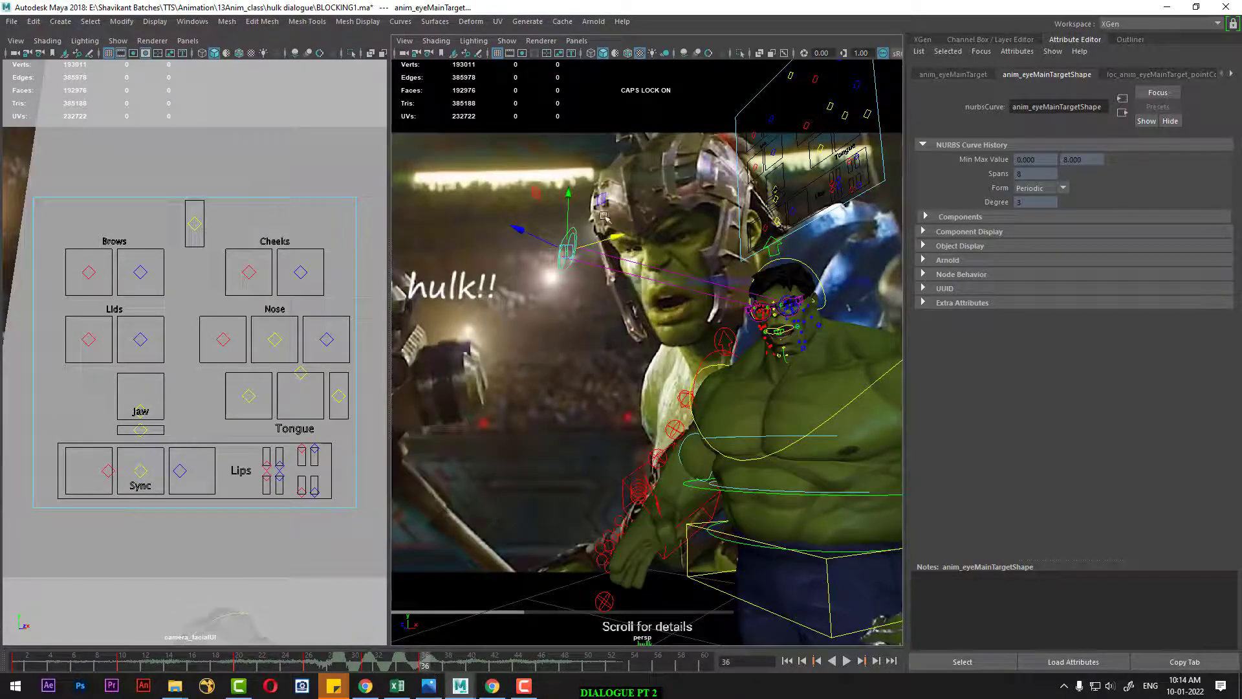
{"action": "left_click_drag", "start_coordinate": [574, 202], "coordinate": [572, 321]}
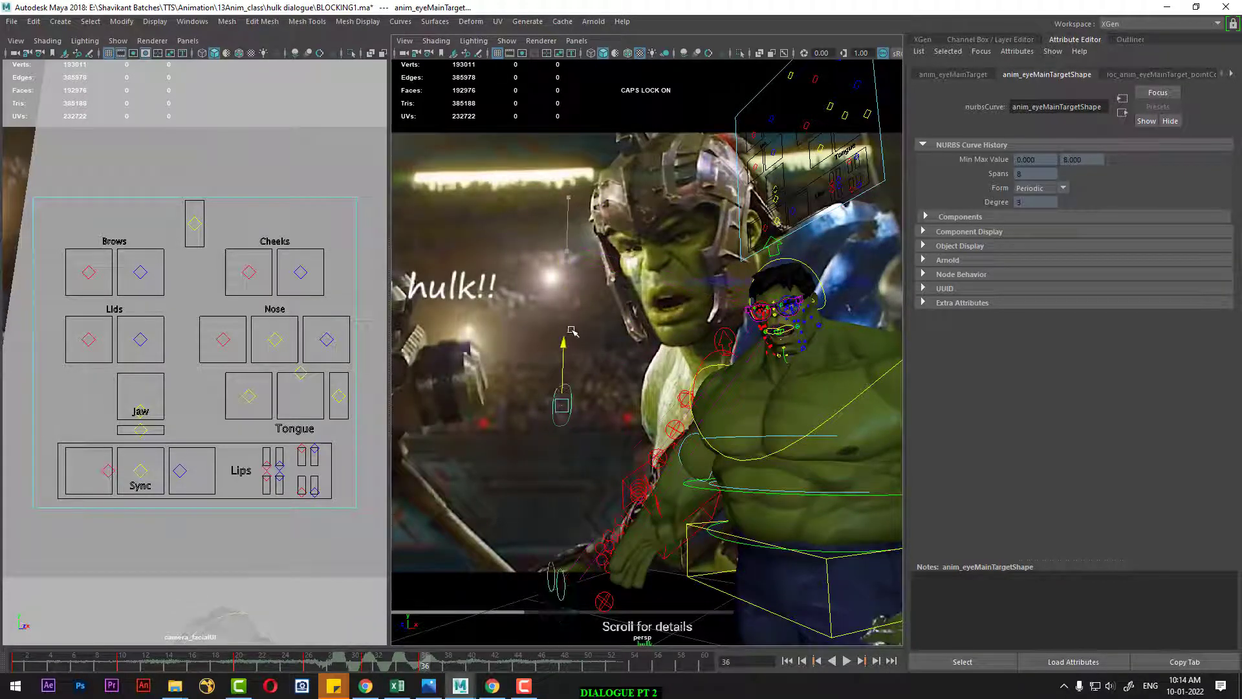
{"action": "left_click_drag", "start_coordinate": [621, 380], "coordinate": [686, 388]}
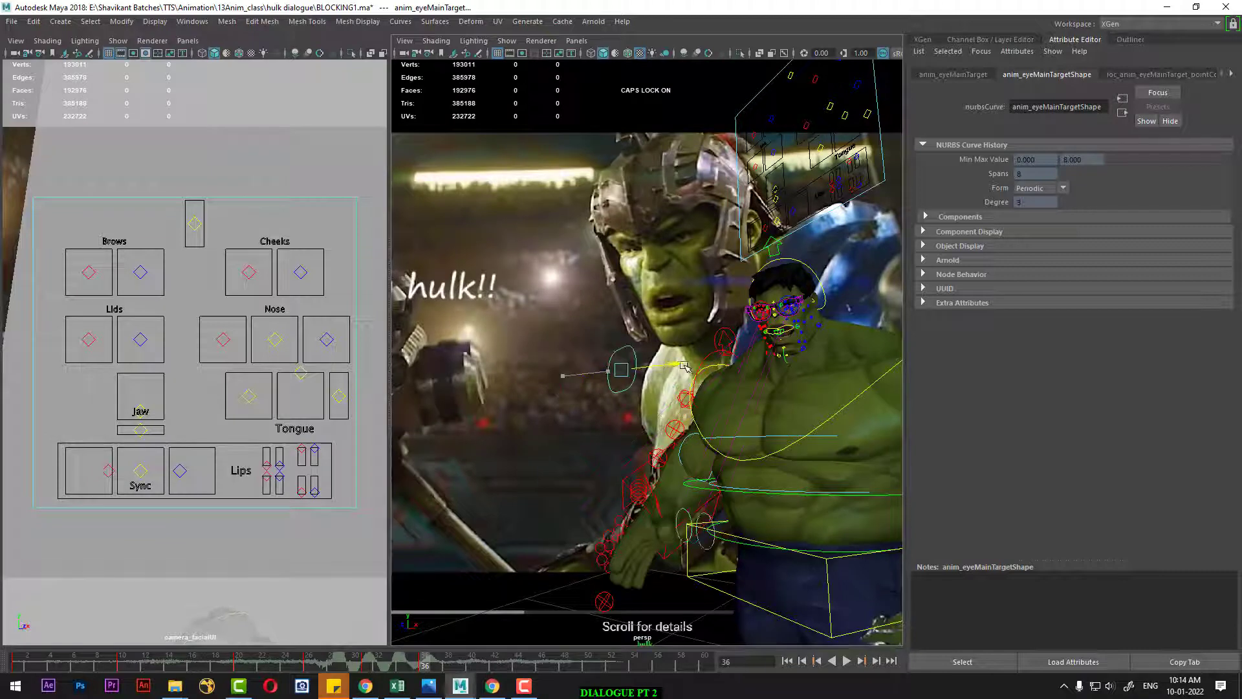
{"action": "left_click", "coordinate": [704, 664]}
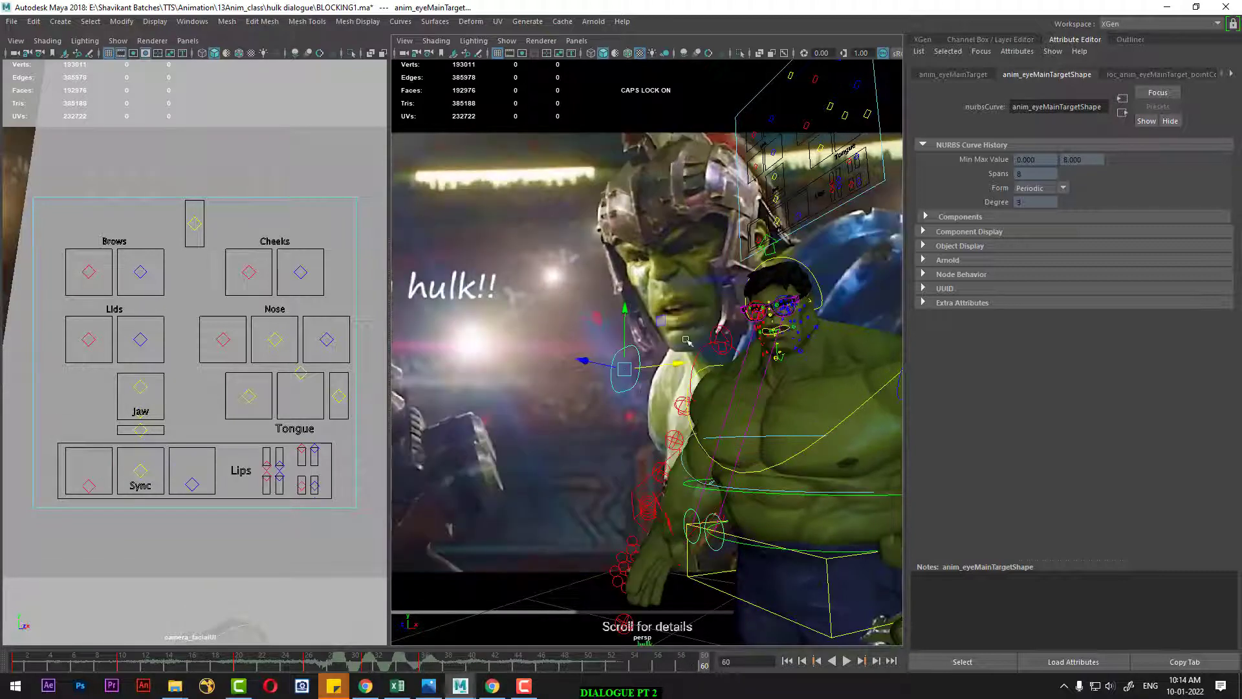
Step: Hide the rig's controller curves in the viewport Show menu
{"action": "left_click", "coordinate": [648, 304]}
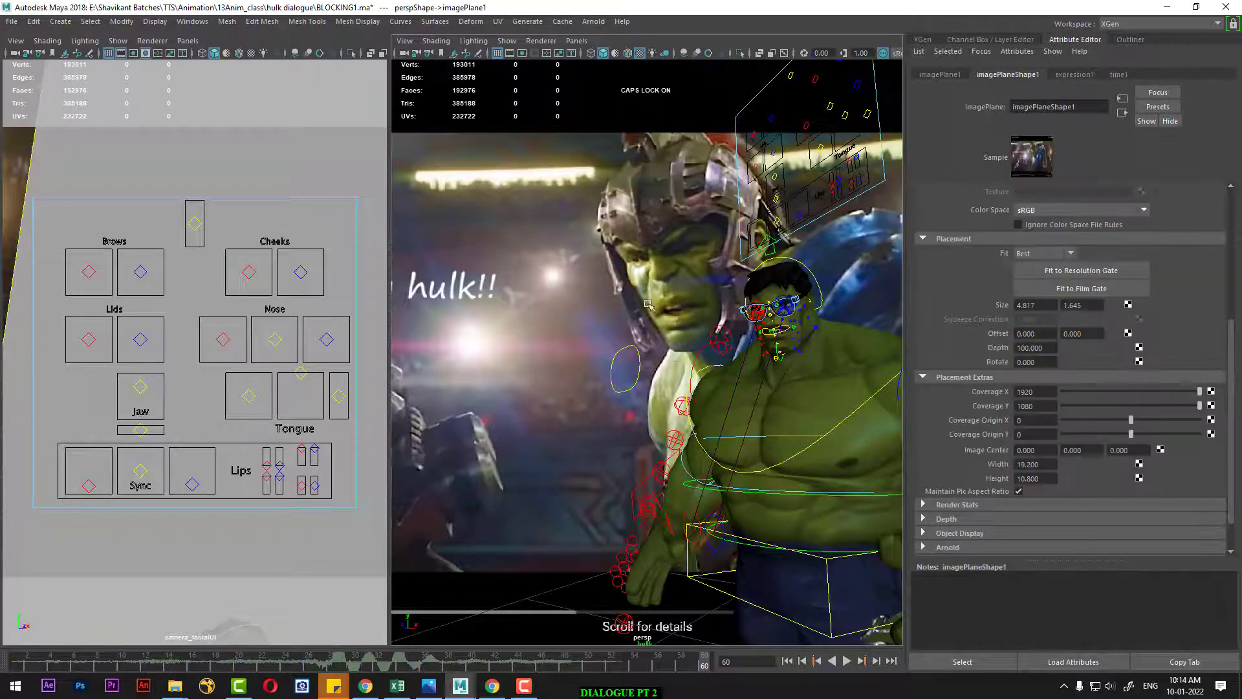
{"action": "left_click", "coordinate": [507, 40]}
{"action": "left_click", "coordinate": [552, 123]}
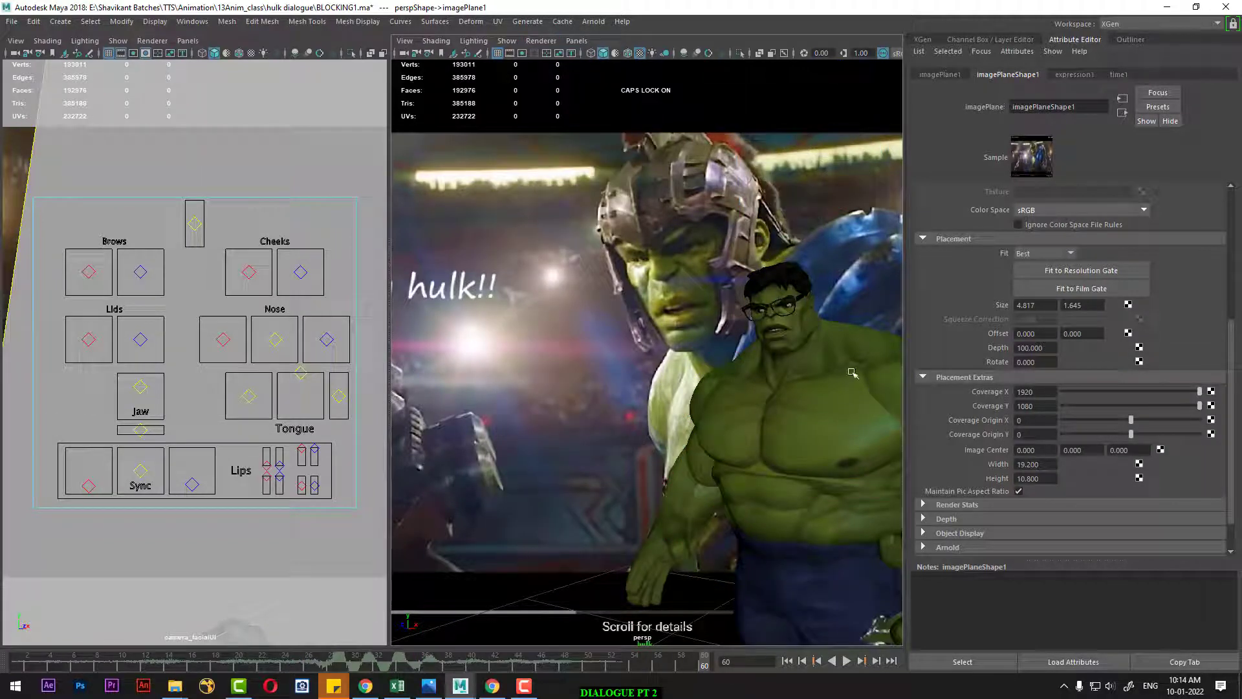
Step: Maximize the perspective view, replay from frame 1, scrub to frame 29, and toggle the layout back
{"action": "key", "text": "space"}
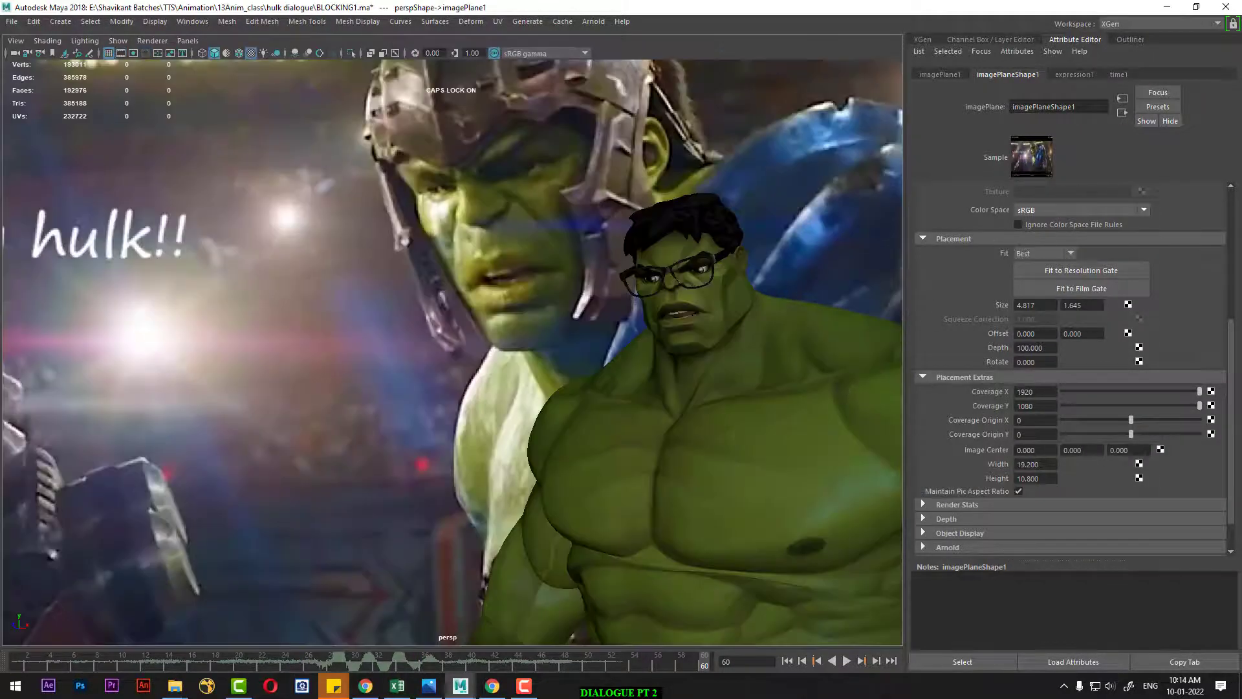
{"action": "left_click", "coordinate": [787, 660]}
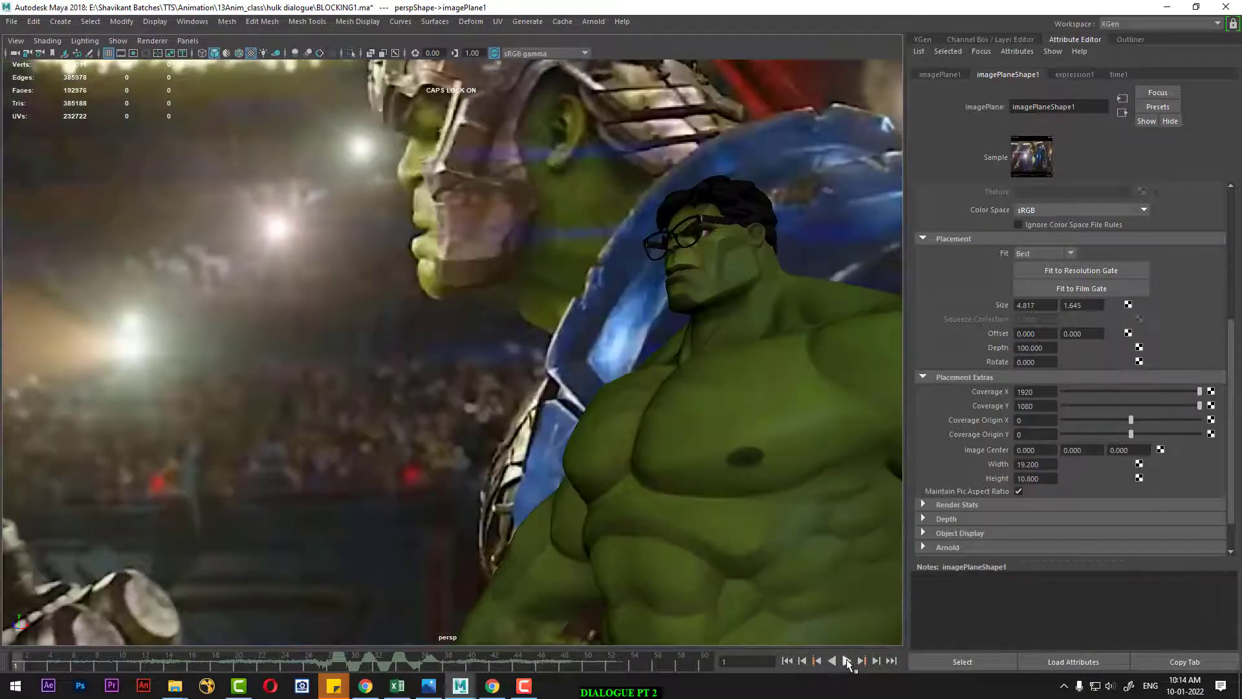
{"action": "left_click", "coordinate": [846, 661]}
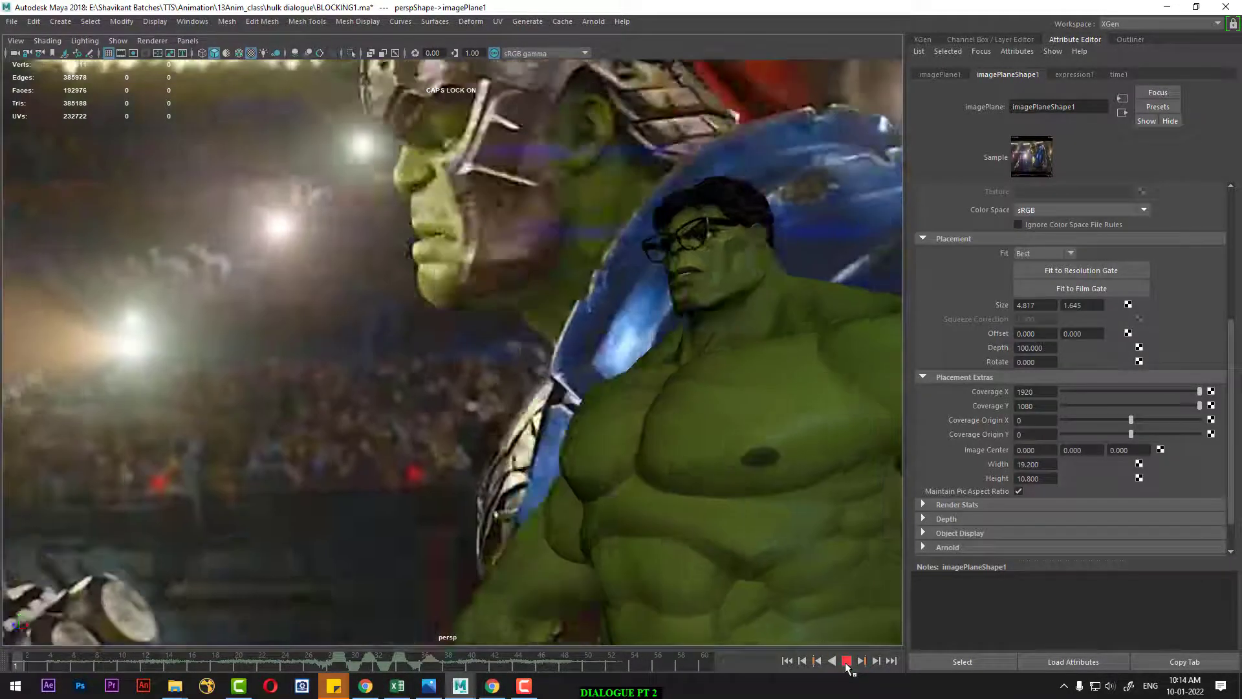
{"action": "left_click", "coordinate": [842, 659]}
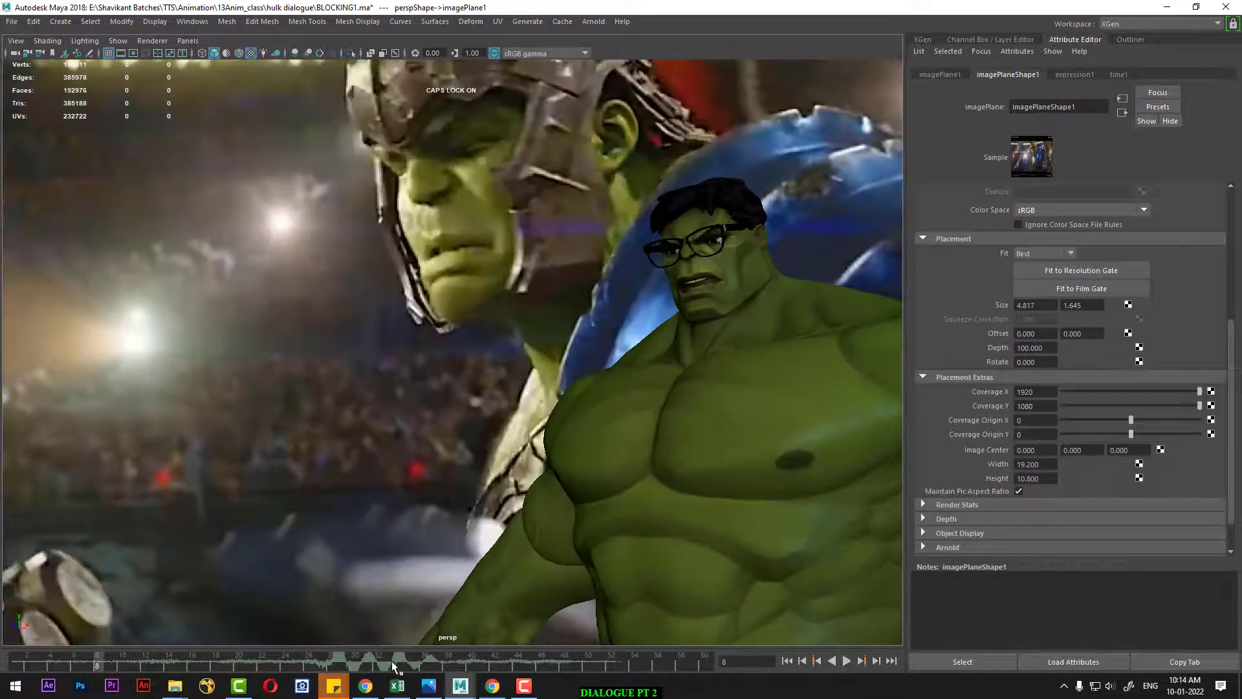
{"action": "left_click_drag", "start_coordinate": [393, 666], "coordinate": [325, 675]}
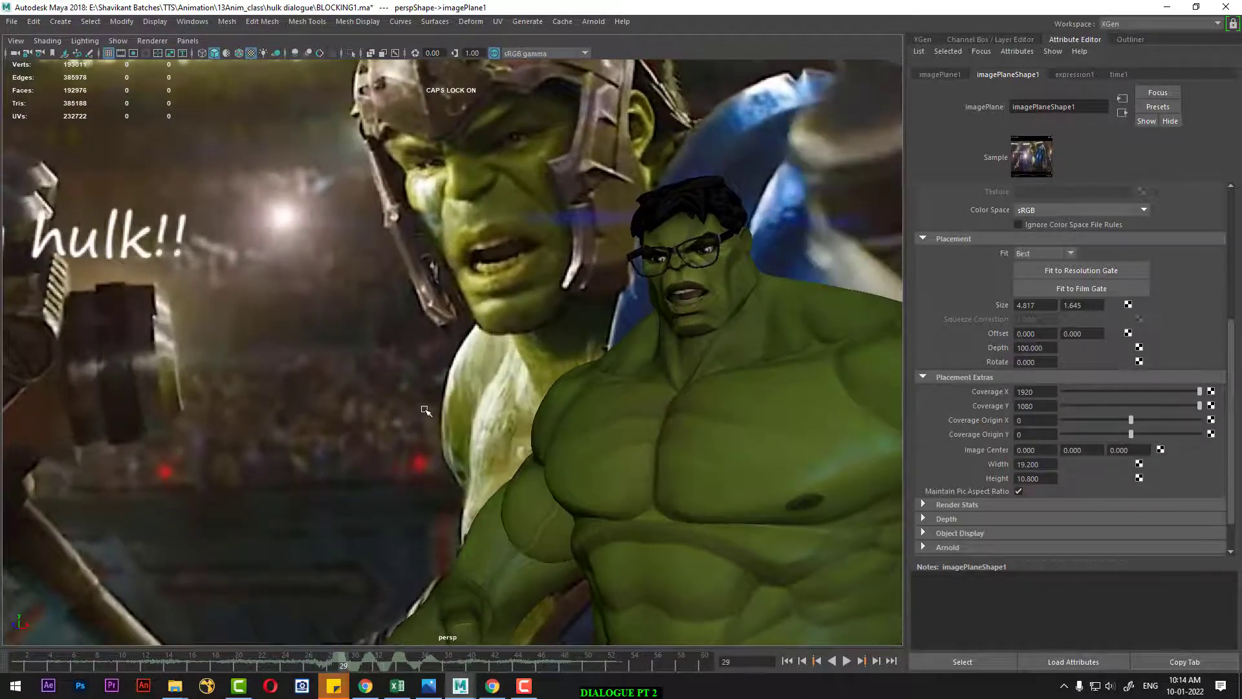
{"action": "key", "text": "ctrl+space"}
{"action": "key", "text": "ctrl+space"}
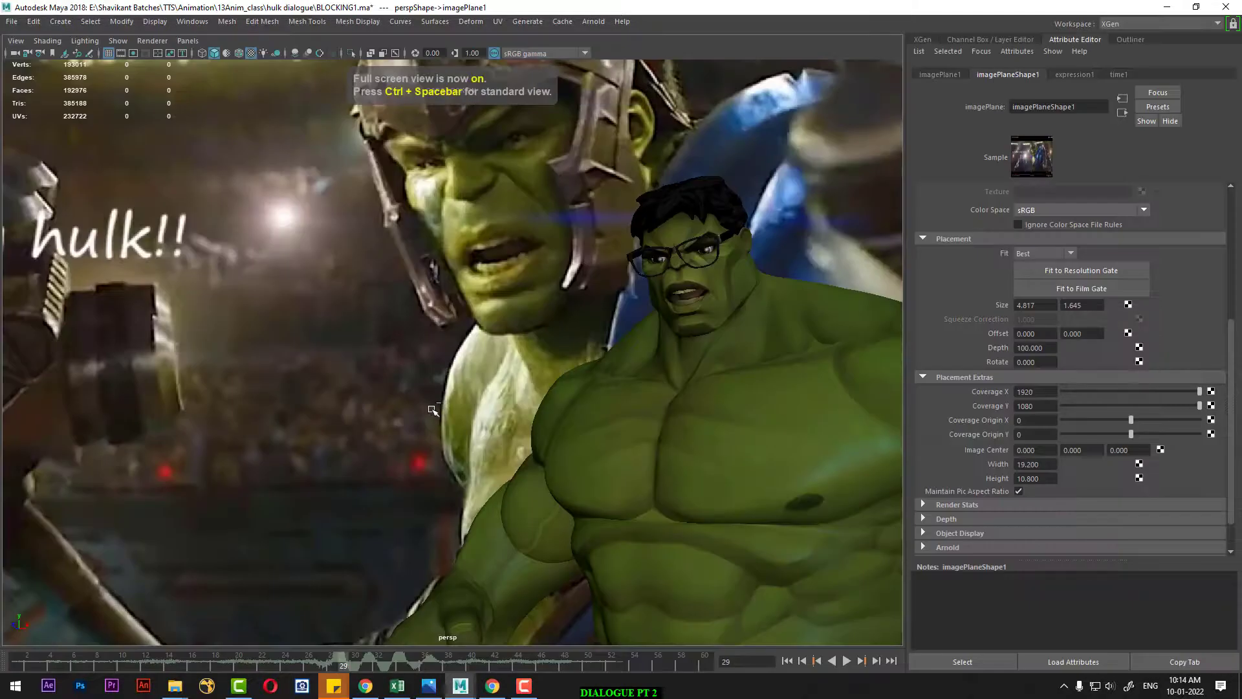
{"action": "key", "text": "ctrl+space"}
{"action": "key", "text": "ctrl+space"}
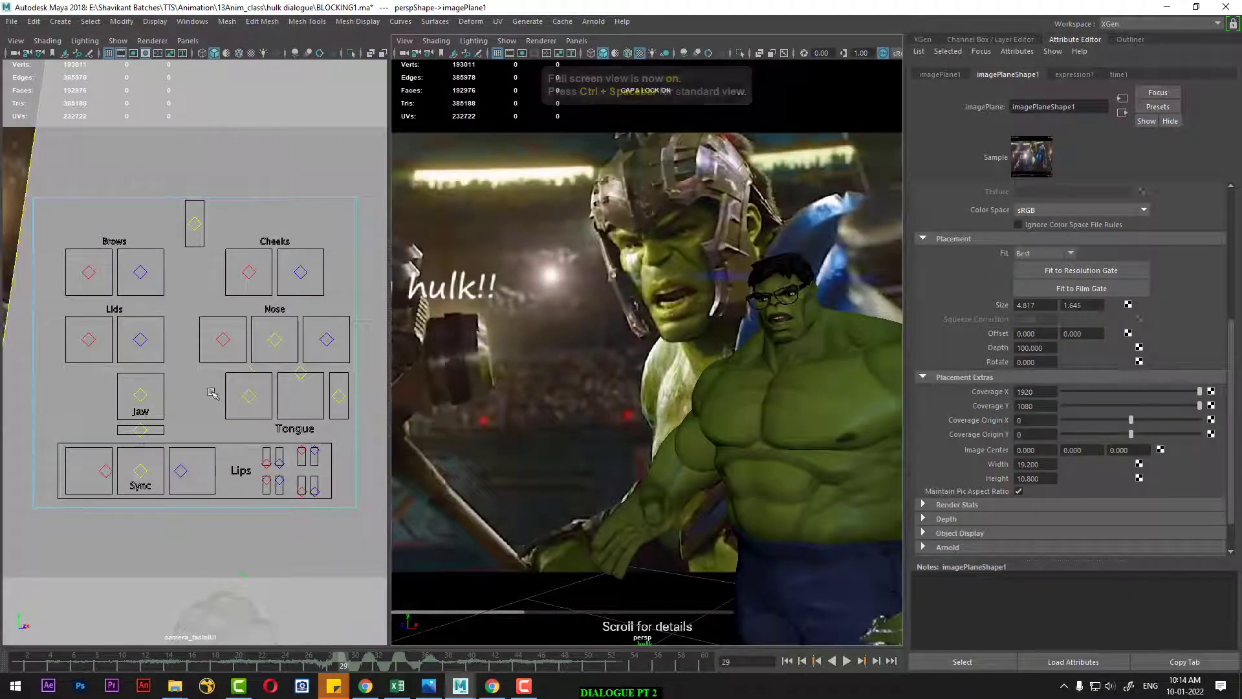
Step: At frame 27, raise anim_l_cheek_ui to the top of its box and play back to review
{"action": "left_click", "coordinate": [134, 341]}
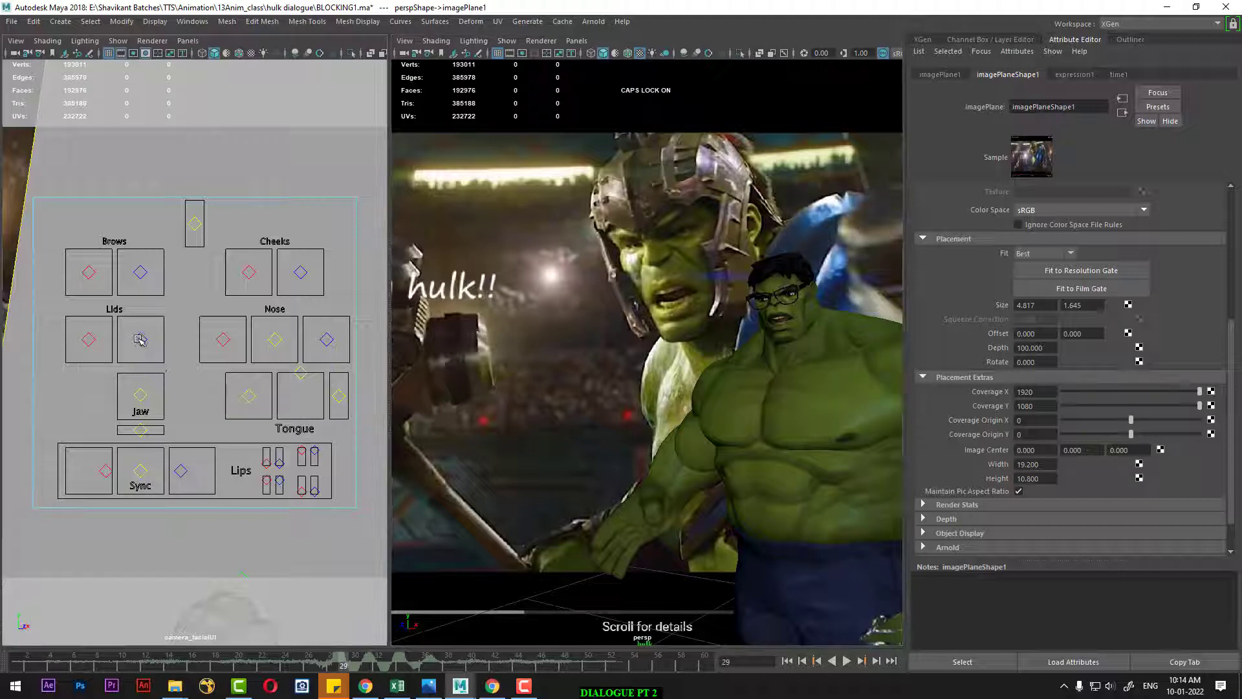
{"action": "left_click", "coordinate": [248, 272]}
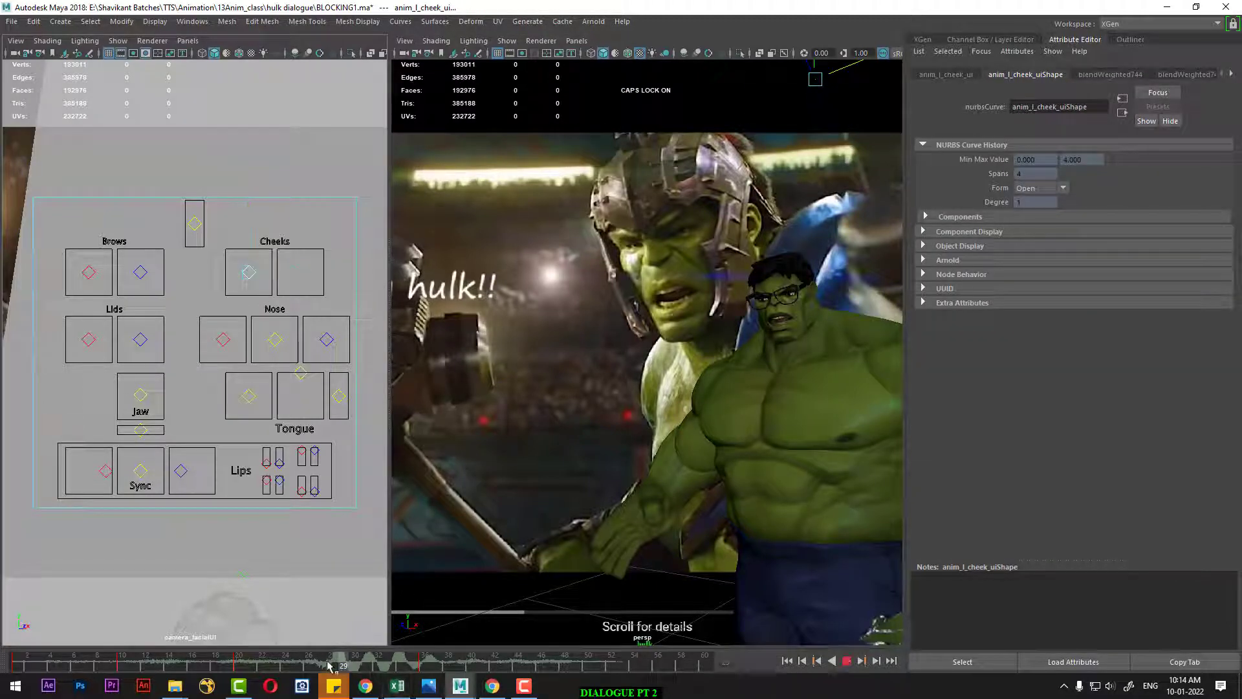
{"action": "mouse_move", "coordinate": [358, 665]}
{"action": "left_mouse_down"}
{"action": "mouse_move", "coordinate": [234, 671]}
{"action": "mouse_move", "coordinate": [363, 667]}
{"action": "left_mouse_up"}
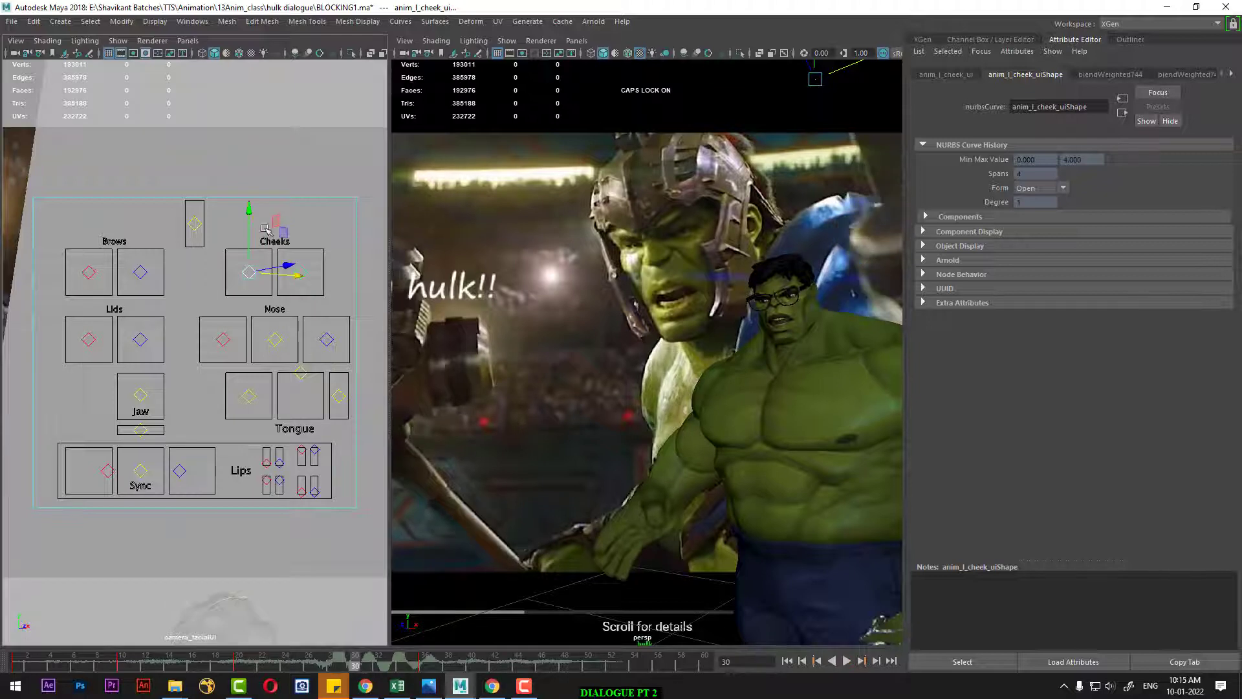
{"action": "left_click_drag", "start_coordinate": [266, 230], "coordinate": [249, 202]}
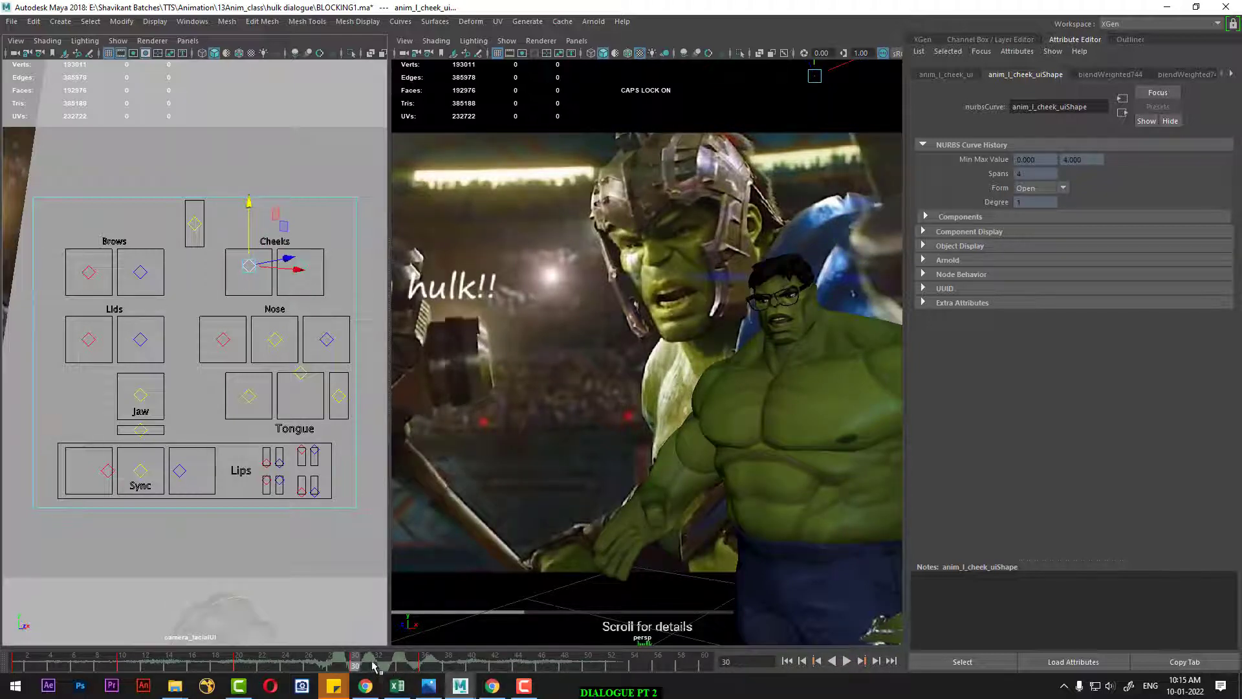
{"action": "key", "text": "alt+v"}
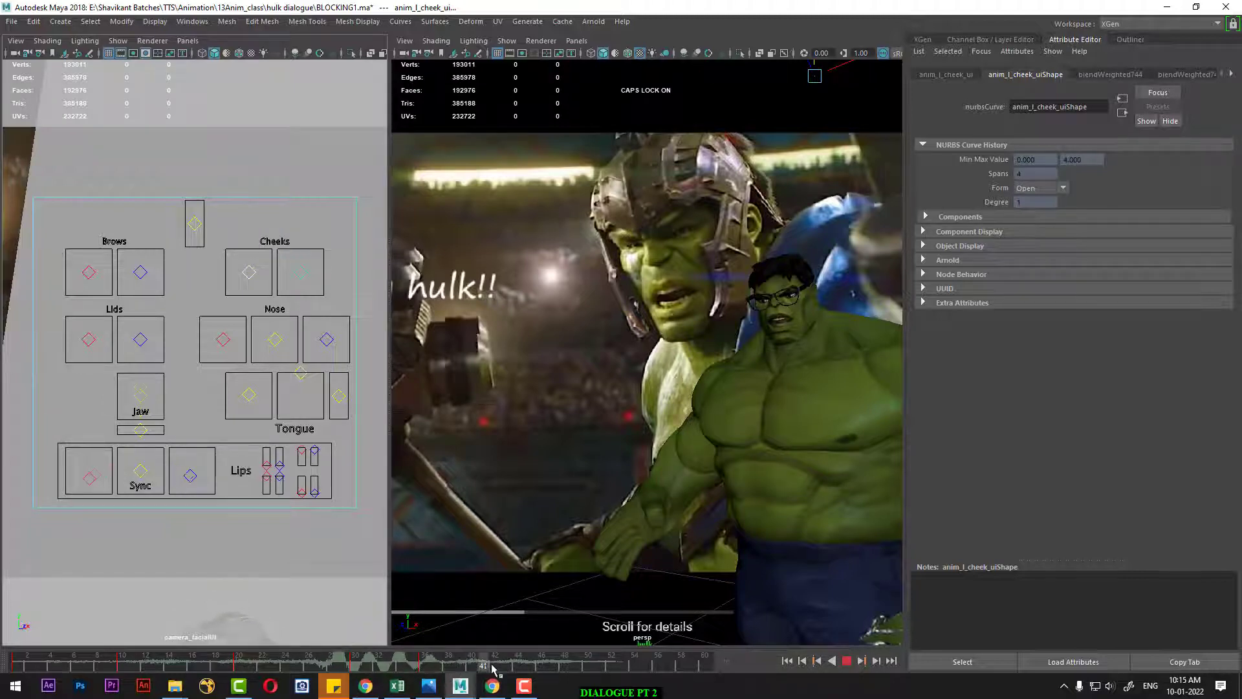
{"action": "key", "text": "alt+v"}
Step: Lower the cheek slightly at frame 48, nudge it up at frame 60, then select anim_wrinkles_ui at frame 49
{"action": "left_click_drag", "start_coordinate": [502, 672], "coordinate": [600, 672]}
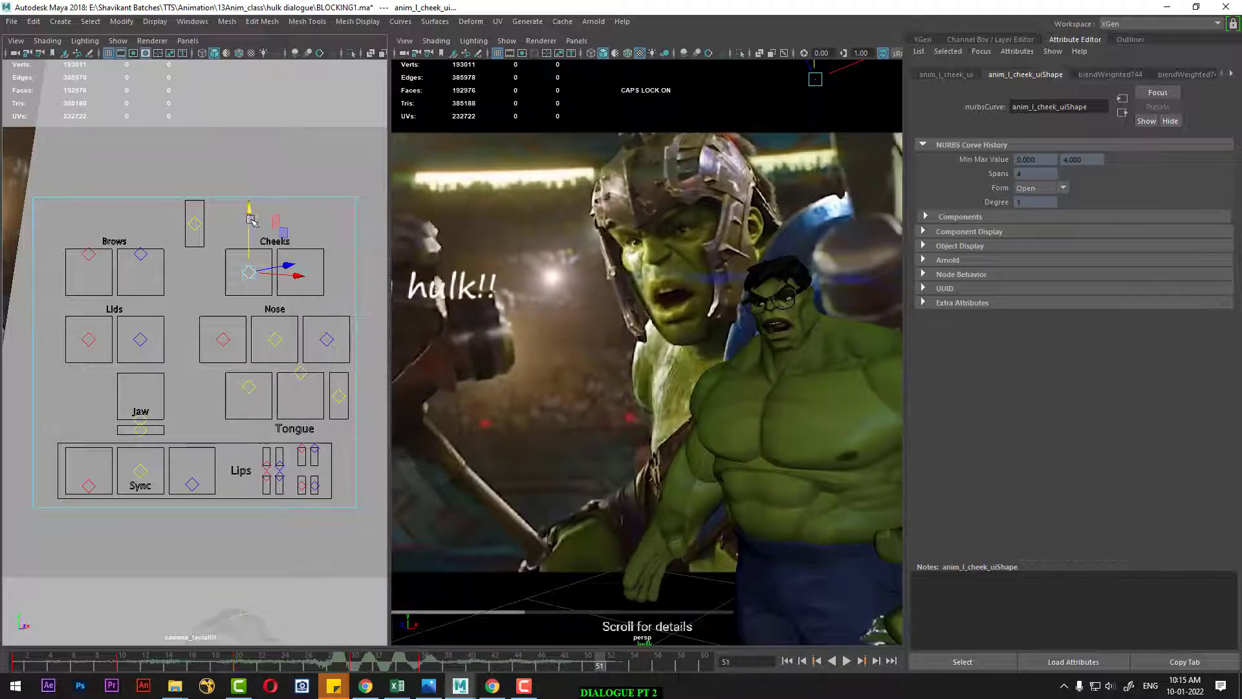
{"action": "left_click_drag", "start_coordinate": [251, 220], "coordinate": [250, 223]}
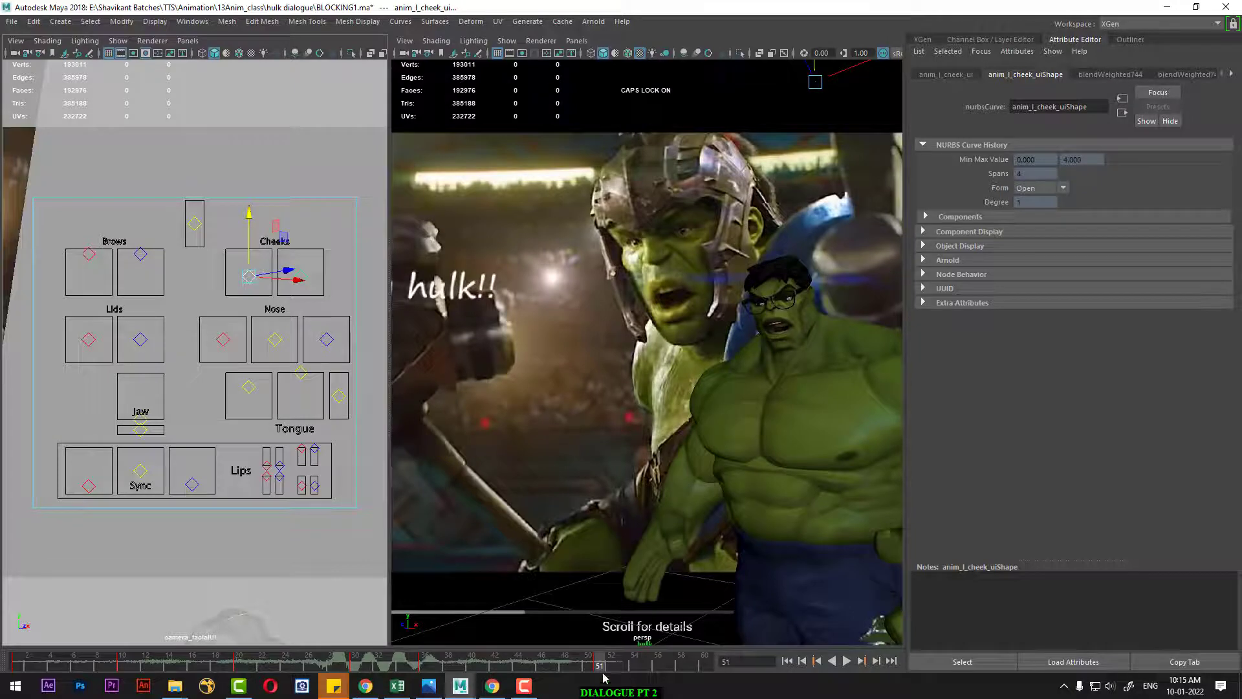
{"action": "left_click_drag", "start_coordinate": [601, 672], "coordinate": [704, 666]}
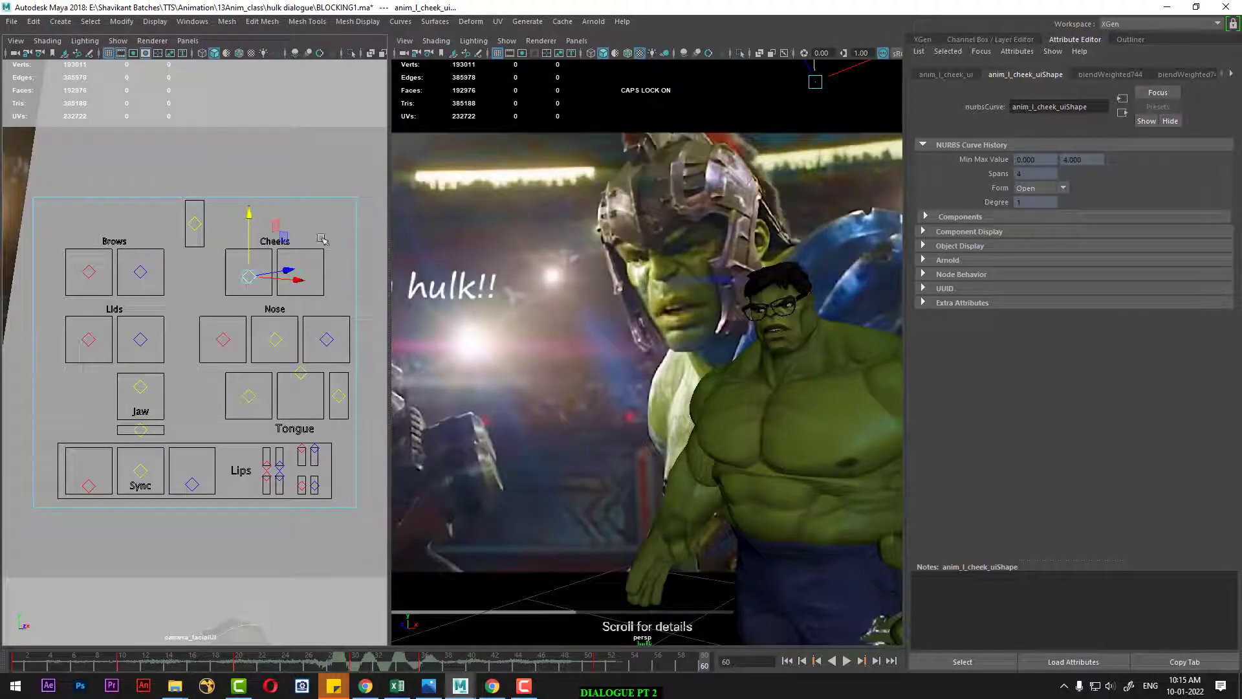
{"action": "left_click_drag", "start_coordinate": [249, 214], "coordinate": [248, 210]}
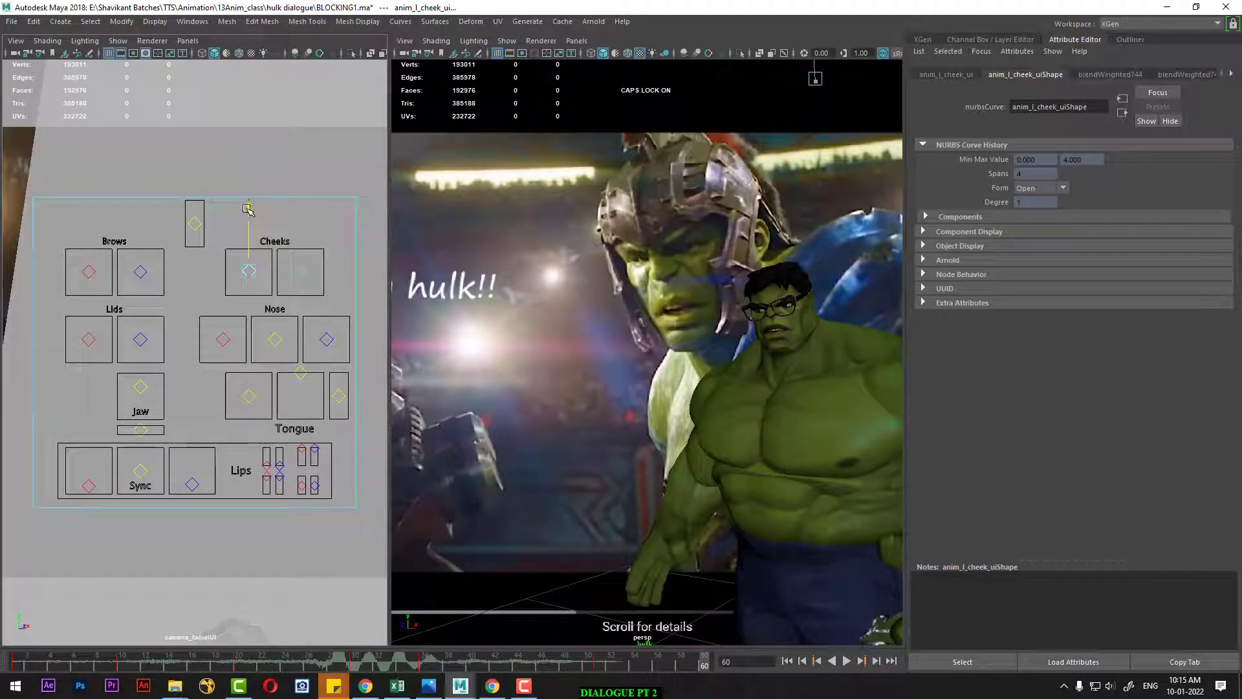
{"action": "left_click_drag", "start_coordinate": [248, 210], "coordinate": [249, 207]}
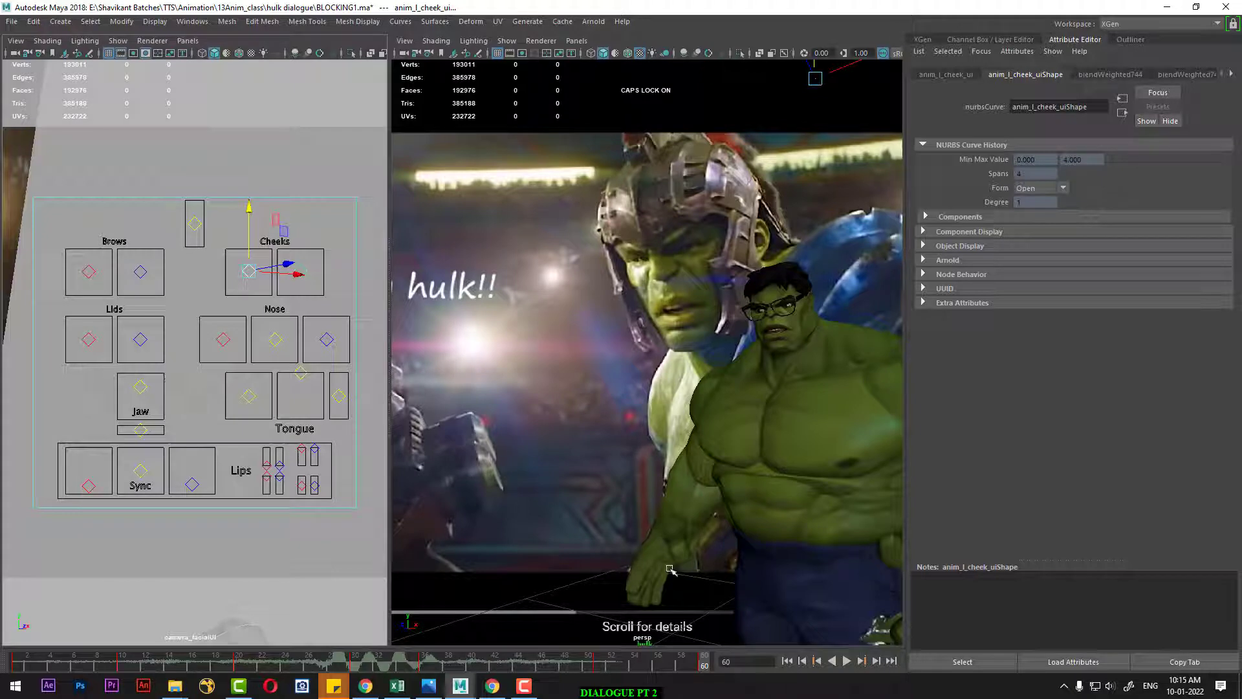
{"action": "left_click", "coordinate": [579, 667]}
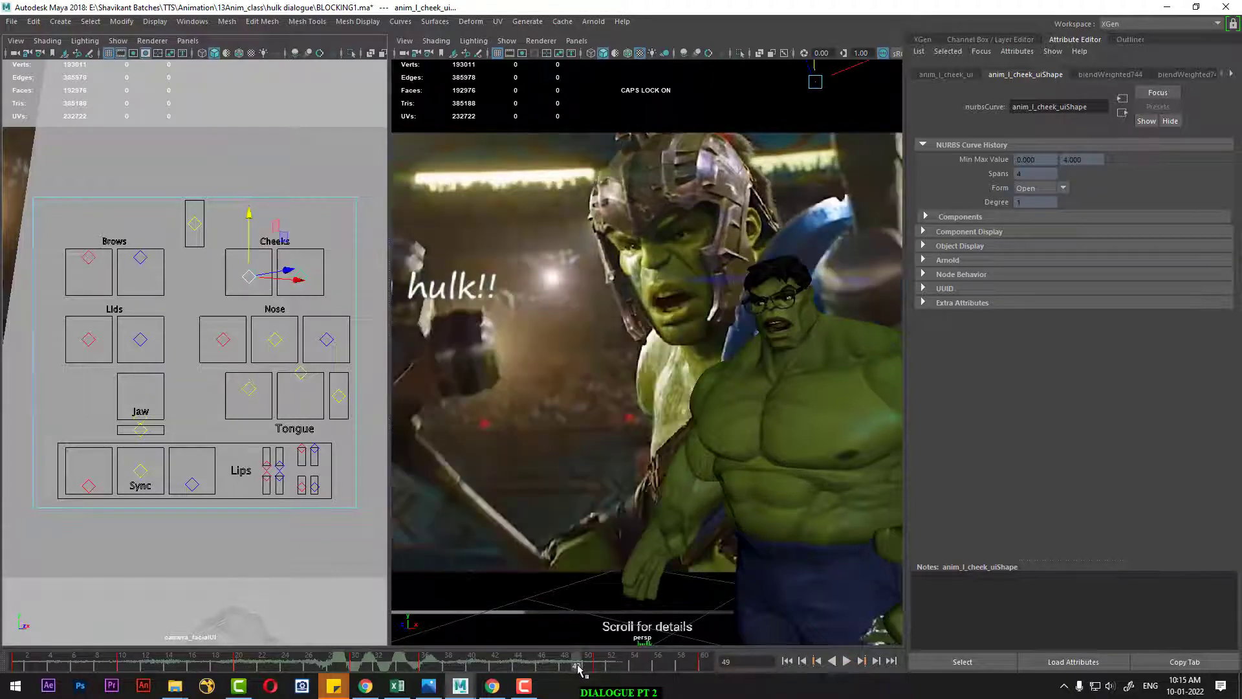
{"action": "left_click", "coordinate": [195, 226]}
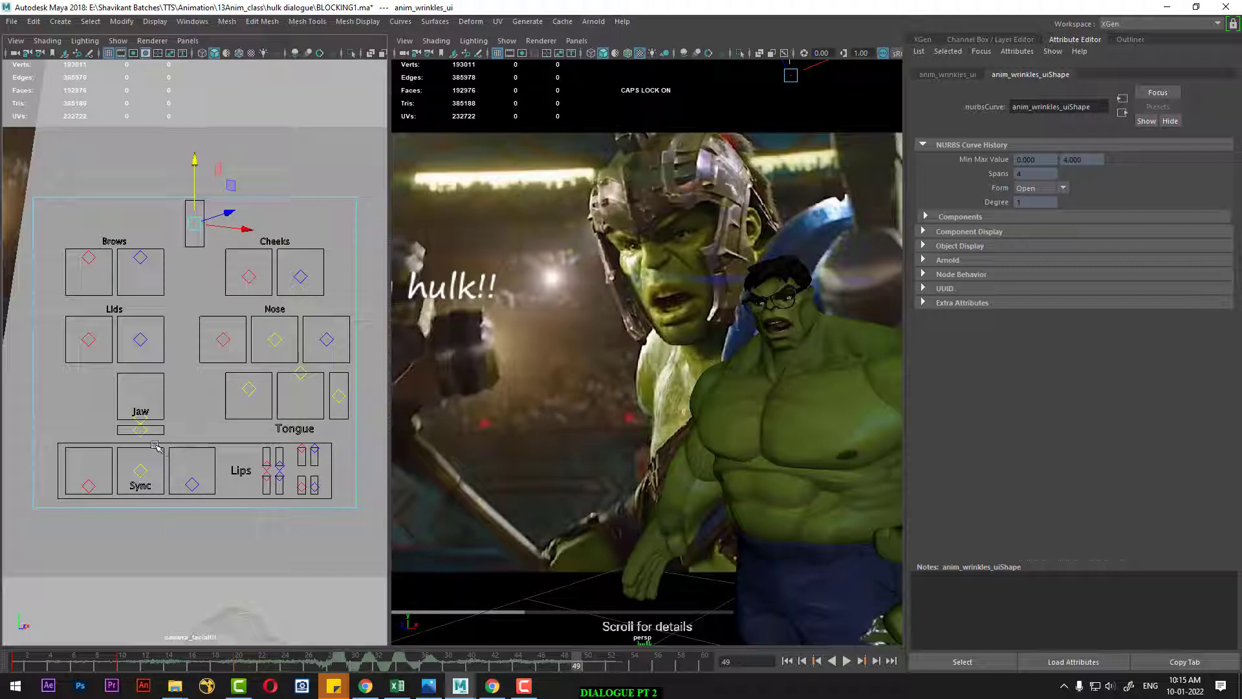
Step: Raise the wrinkles control above its box at frames 50 and 54
{"action": "left_click", "coordinate": [141, 256]}
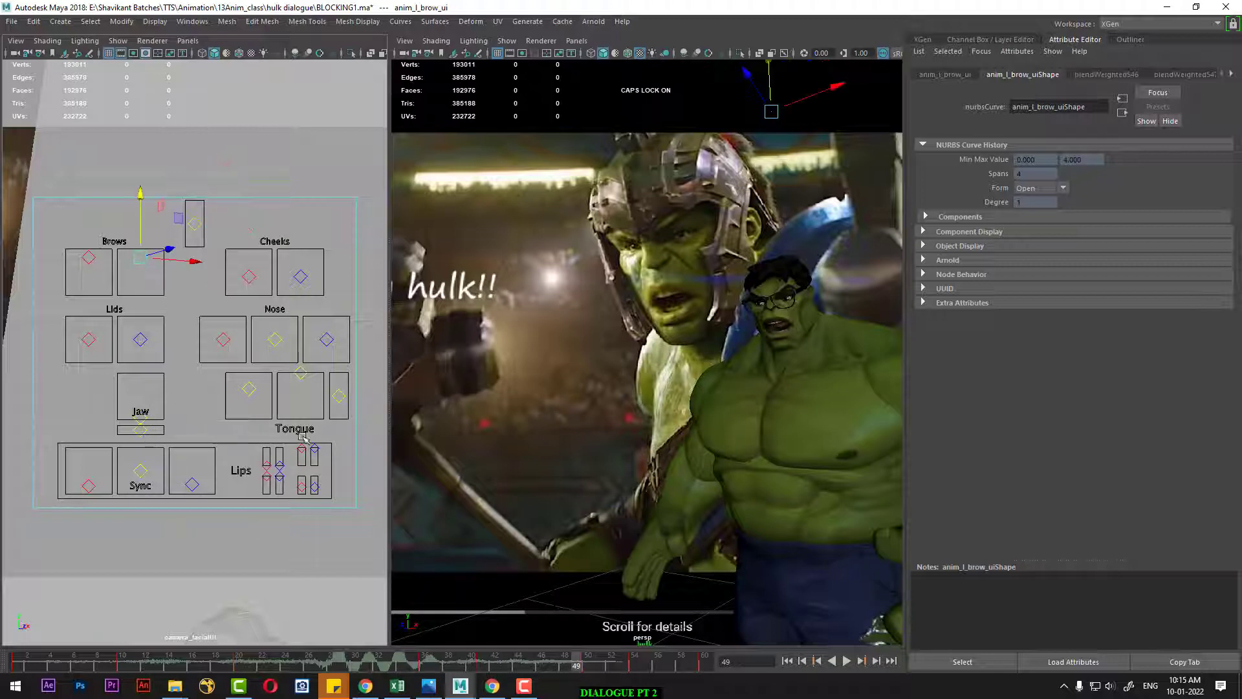
{"action": "left_click", "coordinate": [588, 670]}
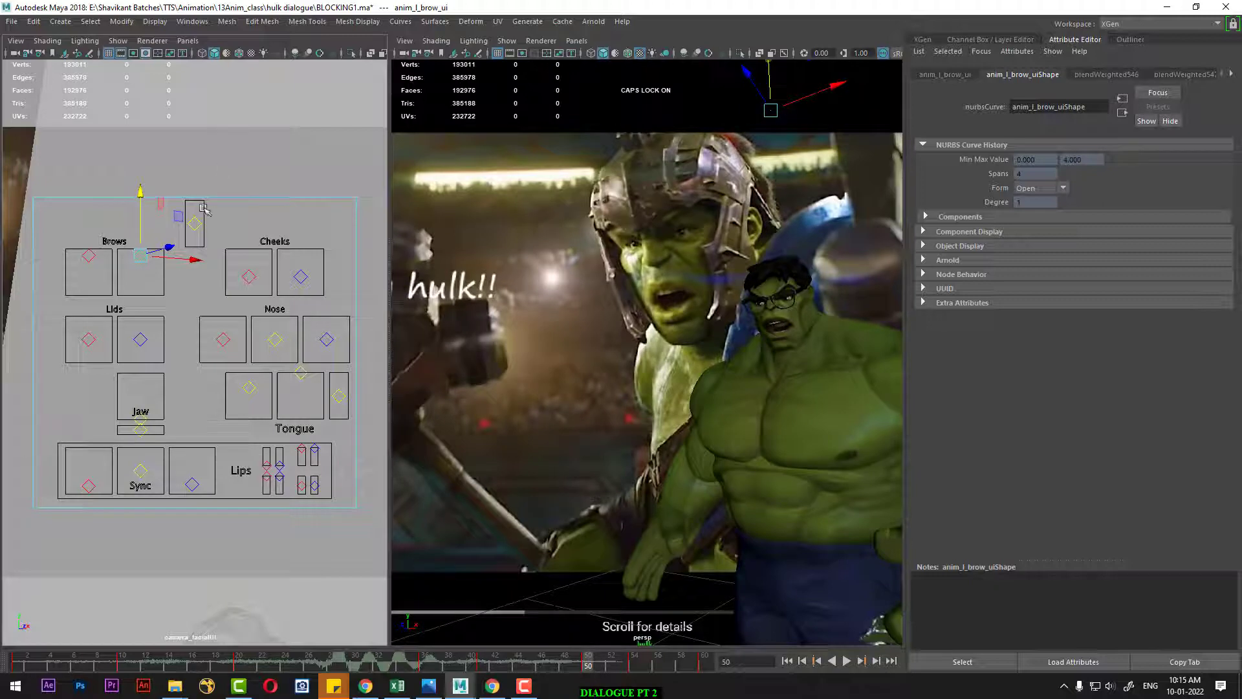
{"action": "left_click_drag", "start_coordinate": [196, 225], "coordinate": [195, 159]}
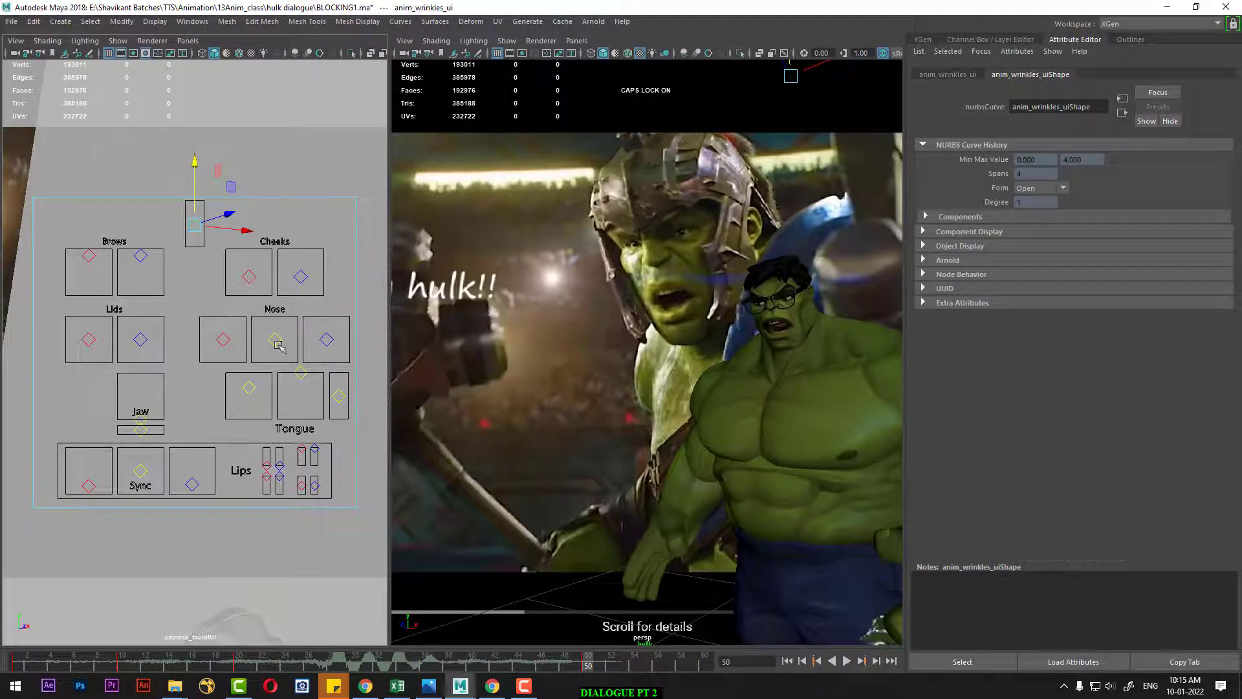
{"action": "left_click", "coordinate": [141, 258]}
{"action": "left_click", "coordinate": [641, 666]}
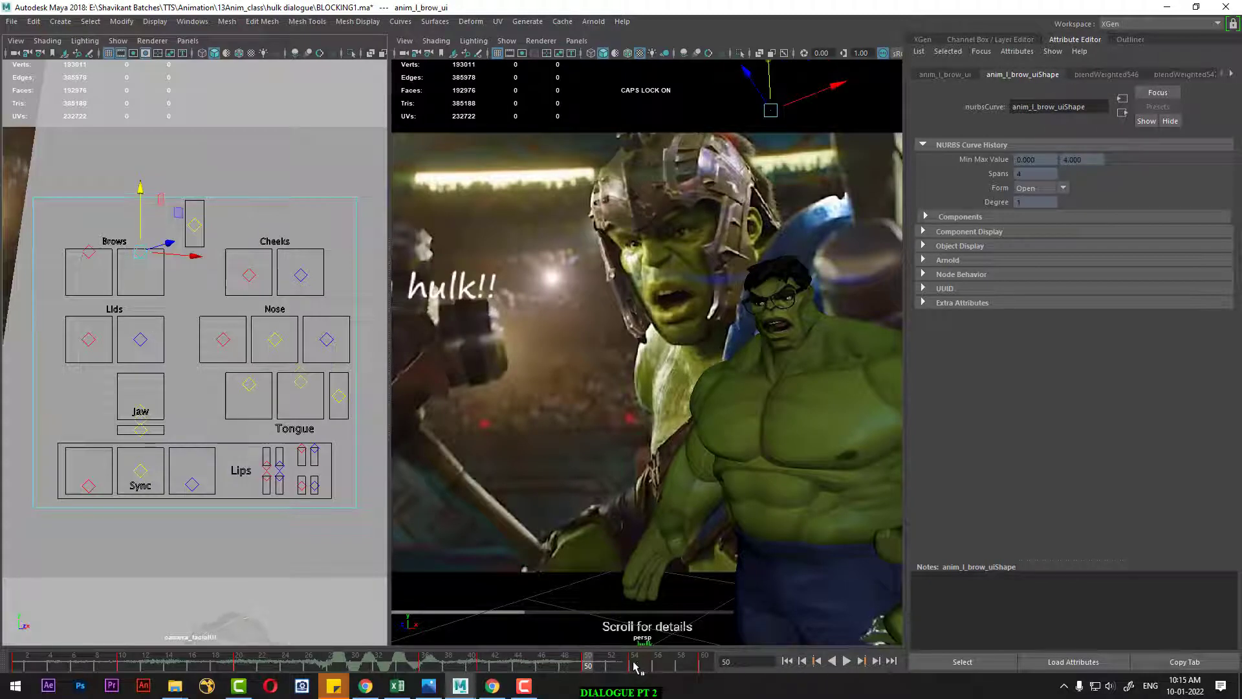
{"action": "left_click", "coordinate": [197, 226]}
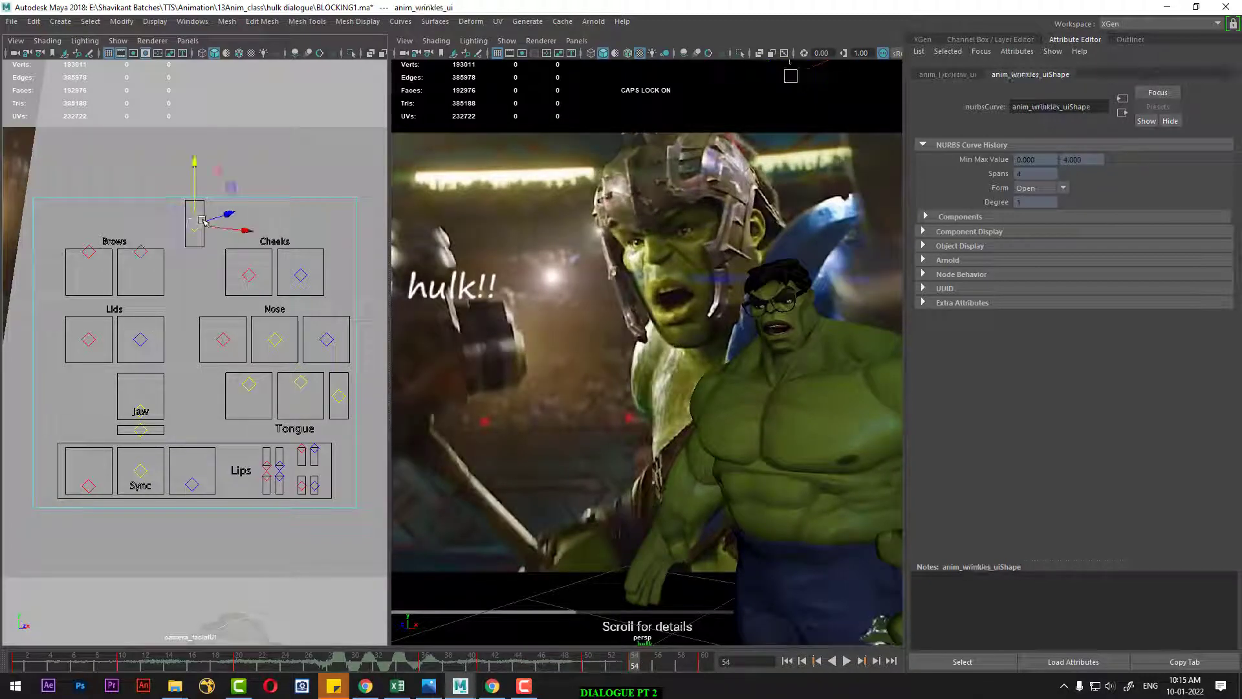
{"action": "left_click_drag", "start_coordinate": [195, 223], "coordinate": [190, 144]}
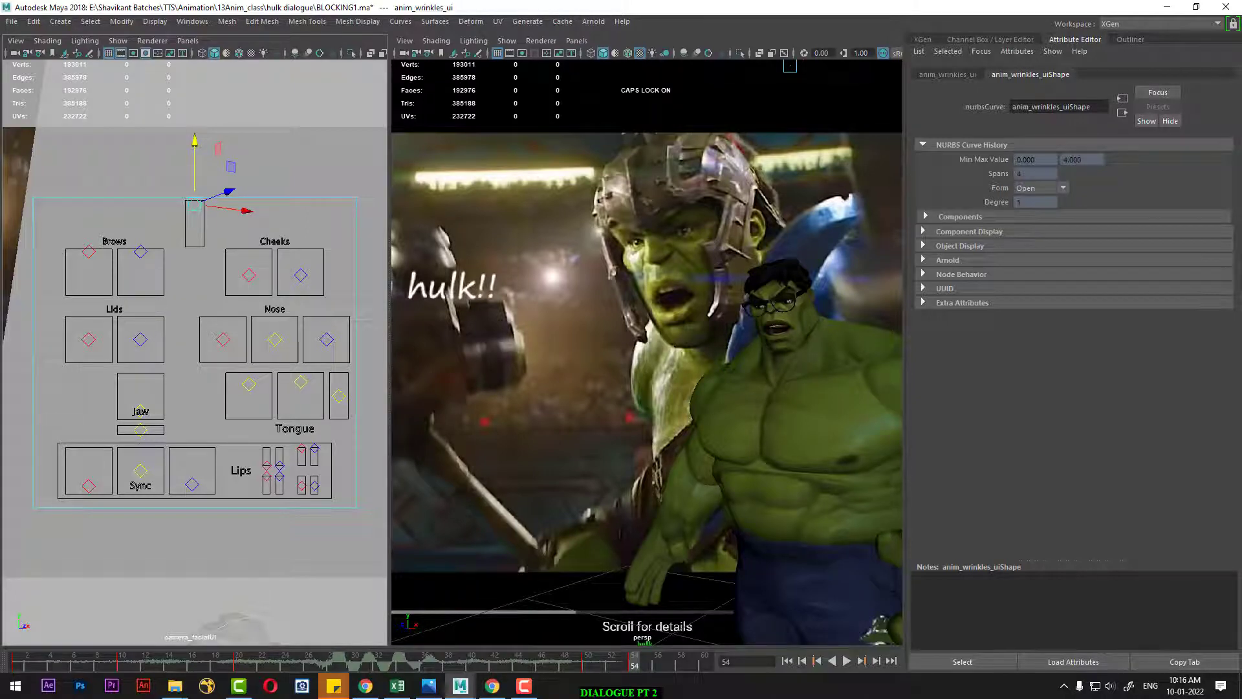
Step: Play back the animation, then reset the wrinkles control's Translate Y to 0 at frame 60
{"action": "key", "text": "alt+v"}
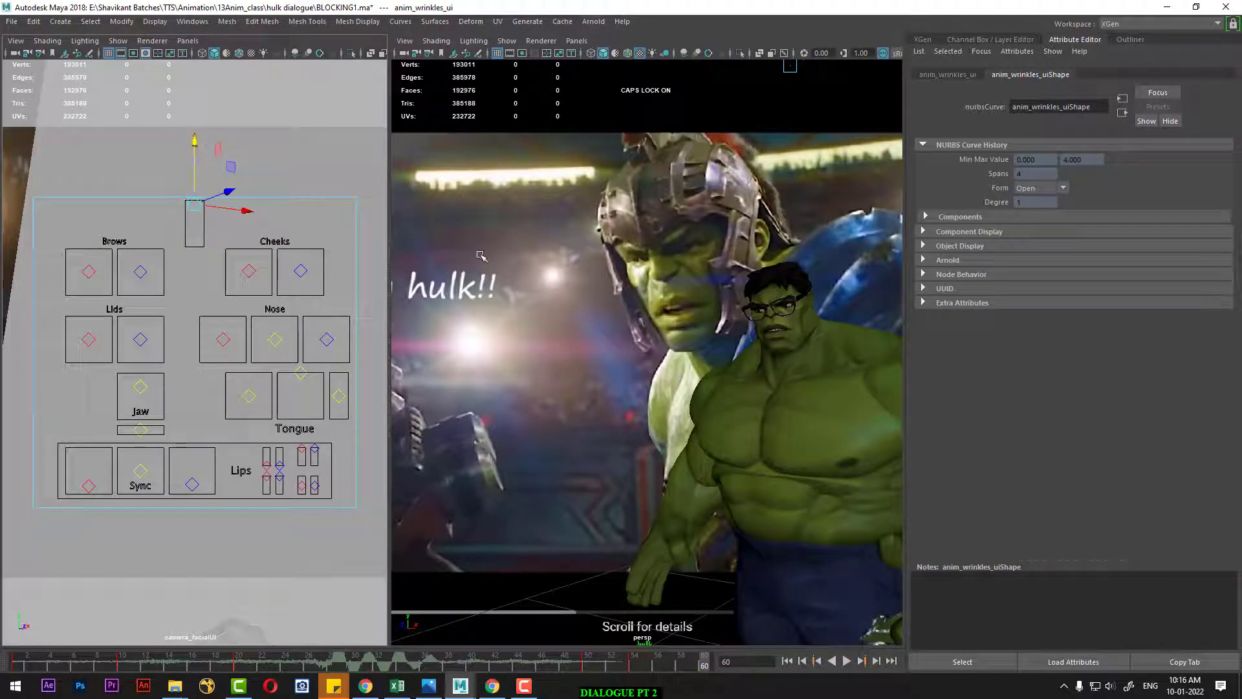
{"action": "key", "text": "space"}
{"action": "left_click_drag", "start_coordinate": [628, 283], "coordinate": [828, 283]}
{"action": "double_click", "coordinate": [1217, 90]}
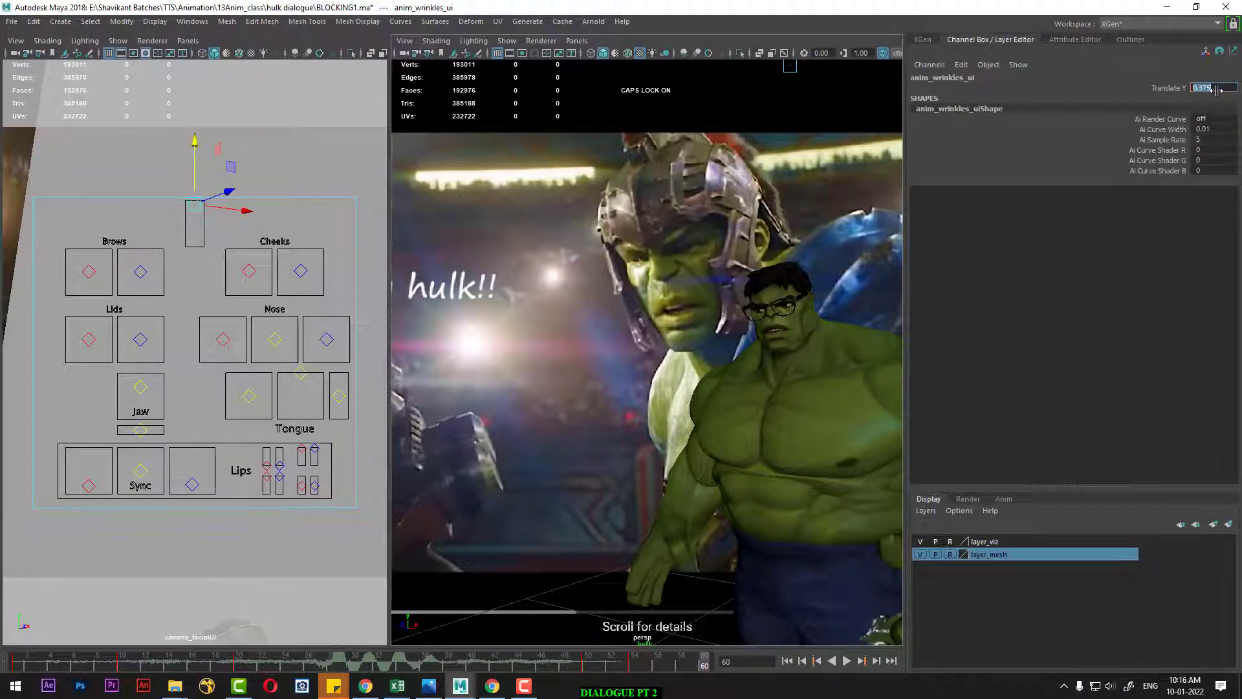
{"action": "type", "text": "0"}
{"action": "key", "text": "Return"}
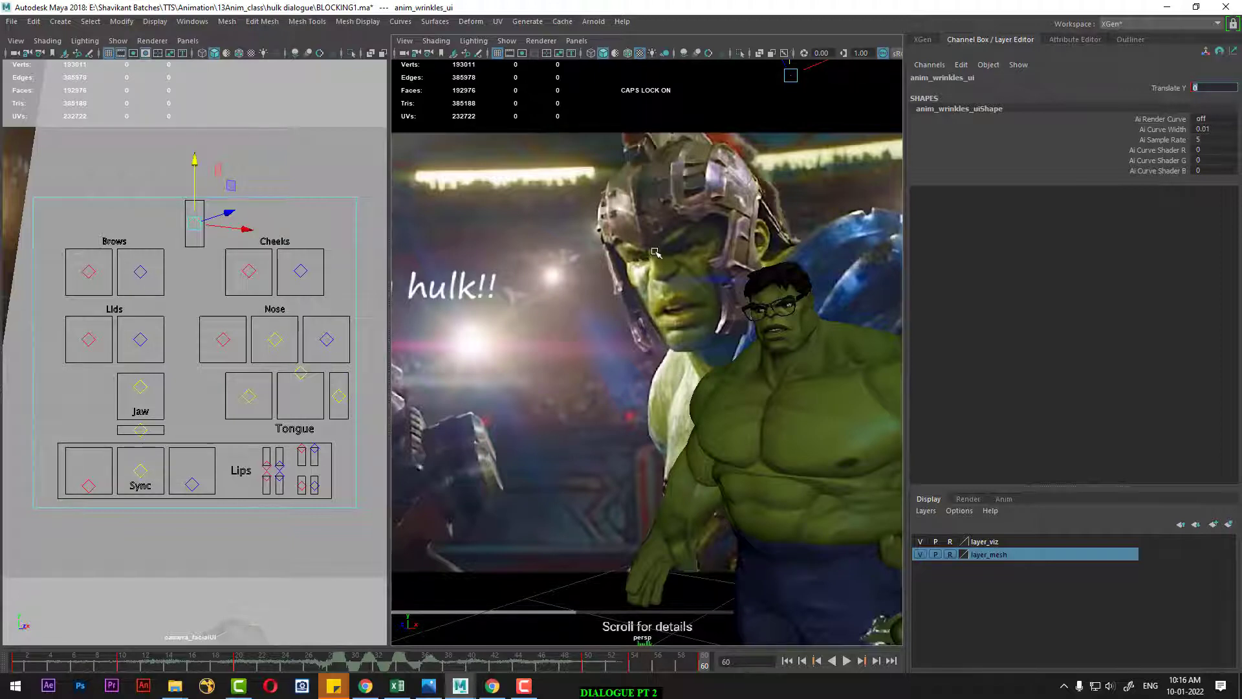
Step: Select the reference image plane, go full-screen with a maximized persp view, and show the Time Slider
{"action": "left_click", "coordinate": [625, 296]}
{"action": "key", "text": "ctrl+space"}
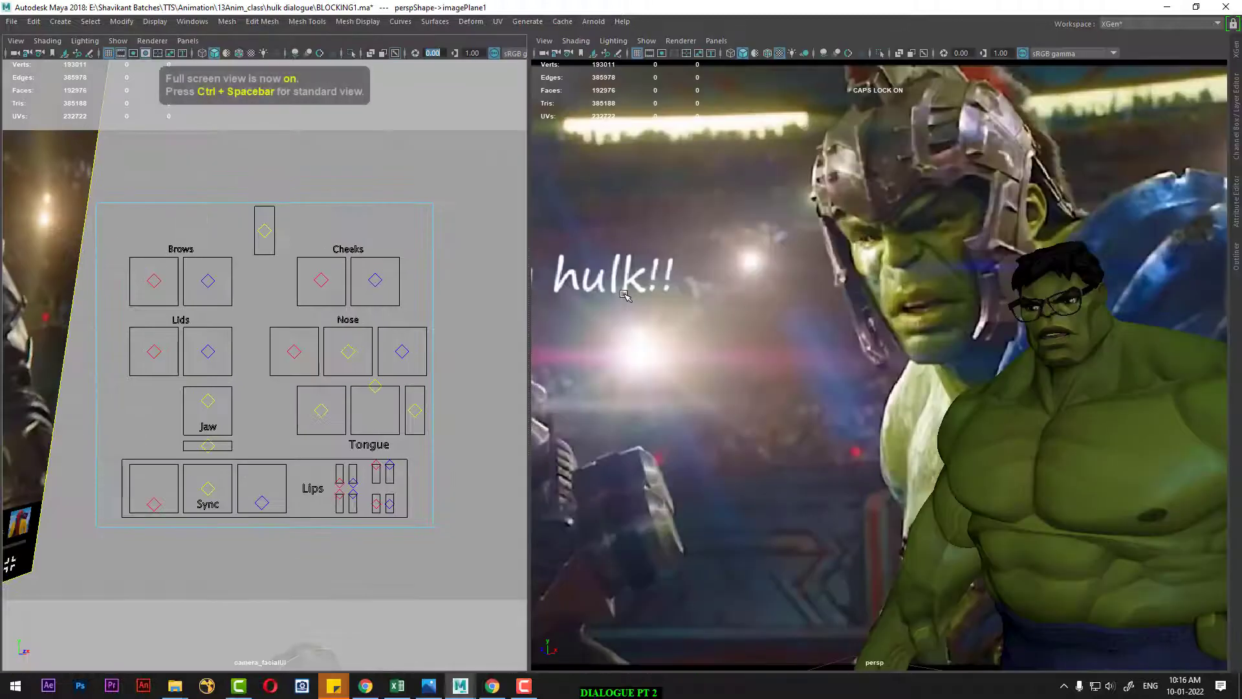
{"action": "key", "text": "space"}
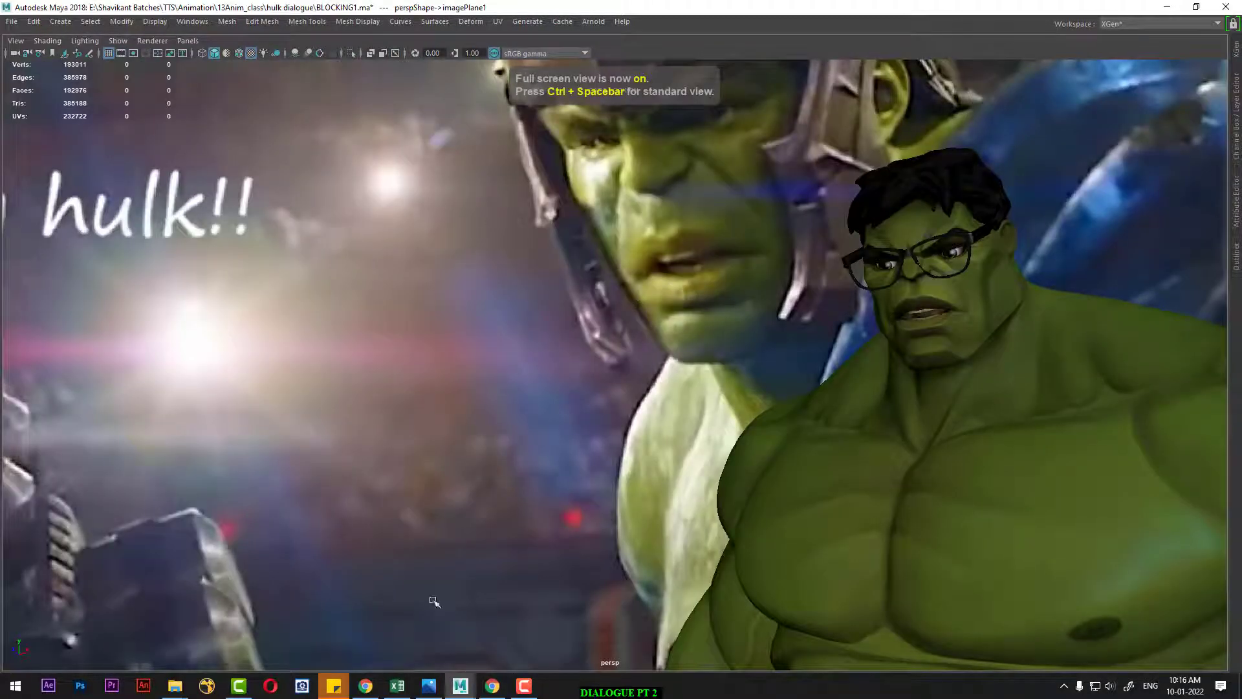
{"action": "key", "text": "space"}
{"action": "left_click", "coordinate": [578, 457]}
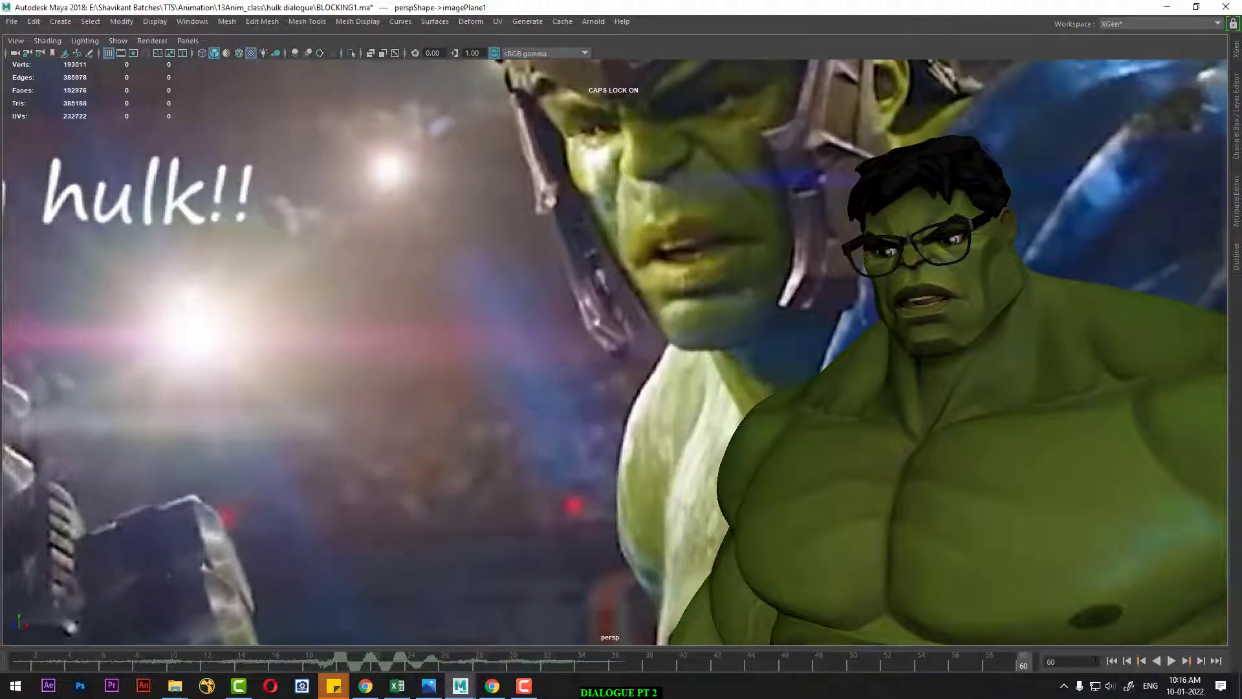
{"action": "left_click", "coordinate": [581, 501]}
Step: Play the dialogue from the start, stop at frame 41, and bring back the Channel Box
{"action": "left_click", "coordinate": [1113, 661]}
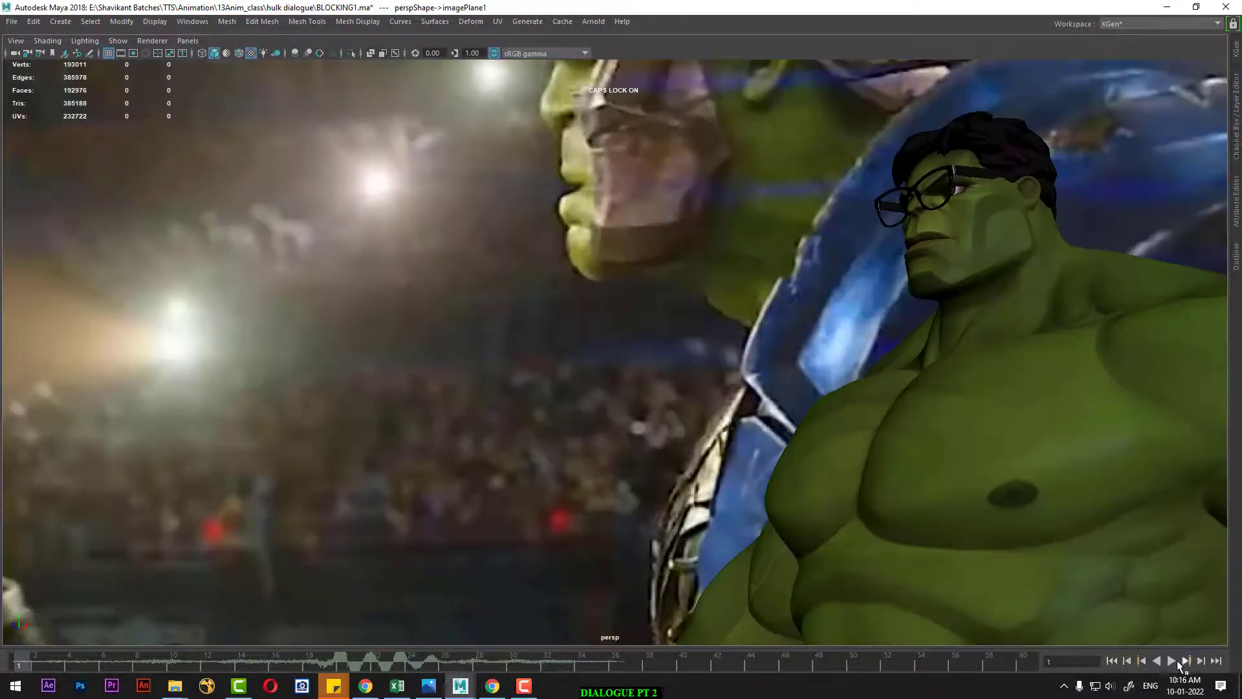
{"action": "left_click", "coordinate": [1172, 661]}
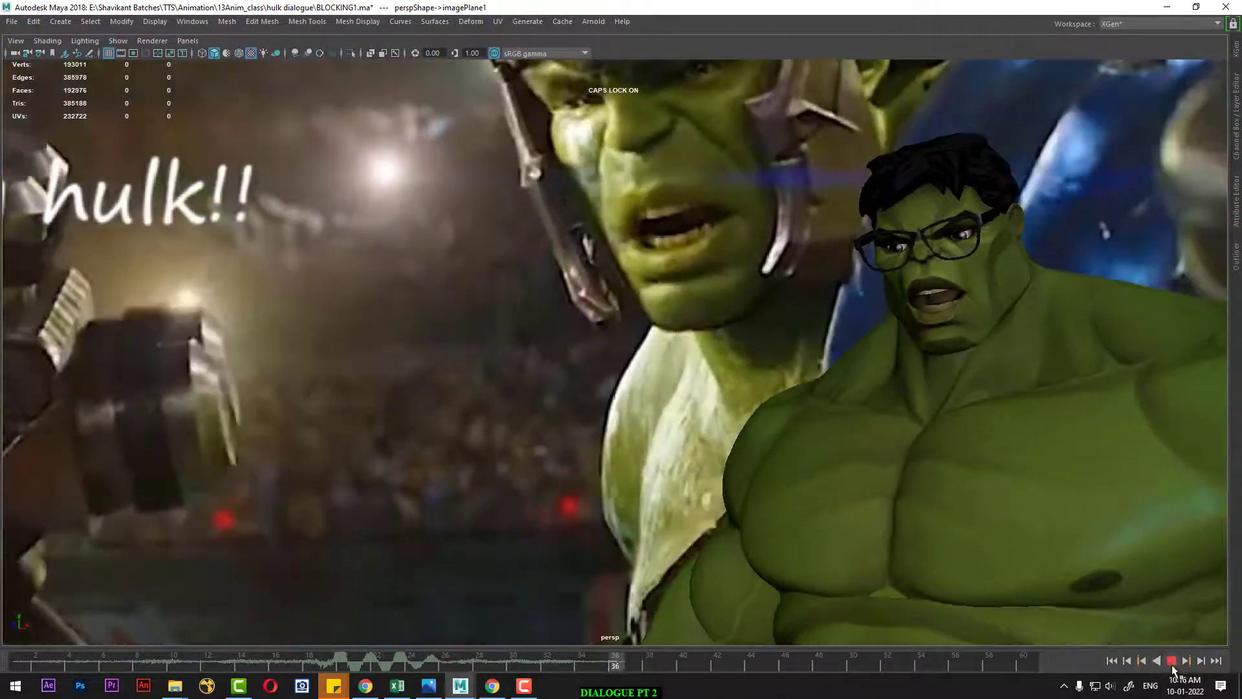
{"action": "left_click", "coordinate": [1169, 662]}
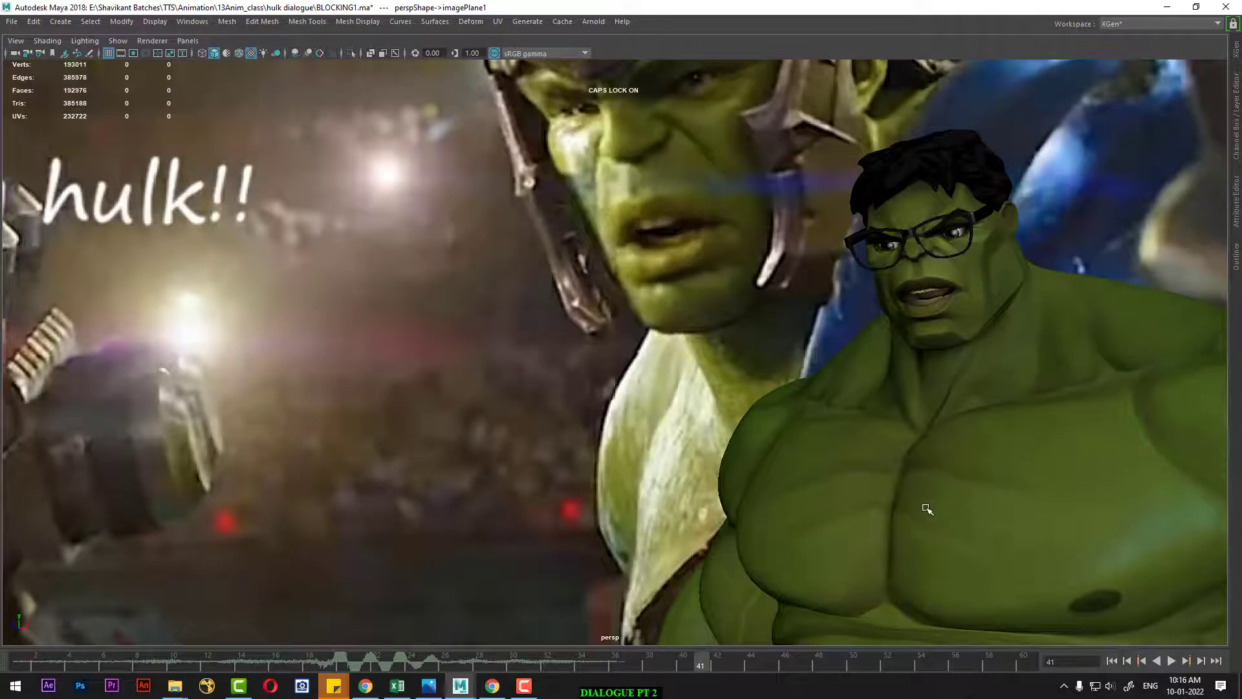
{"action": "key", "text": "ctrl+a"}
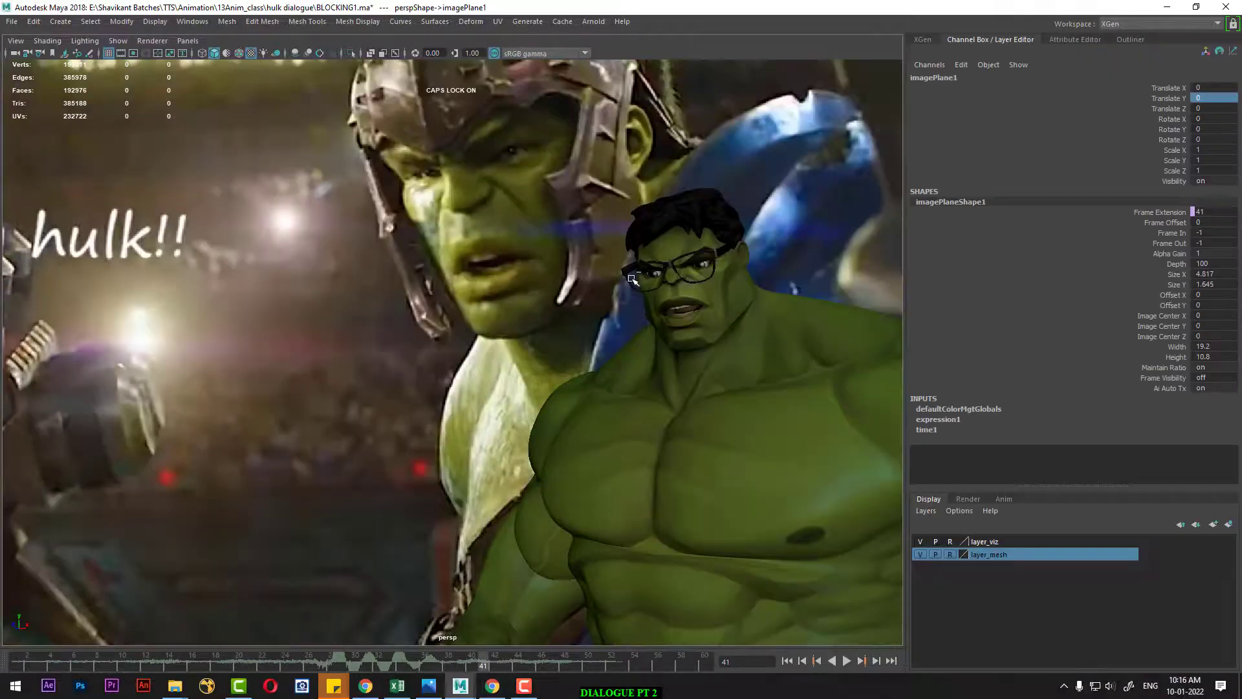
Step: Restore the facial control board beside persp, scrub to frame 35, and zoom onto the Hulk's face
{"action": "key", "text": "space"}
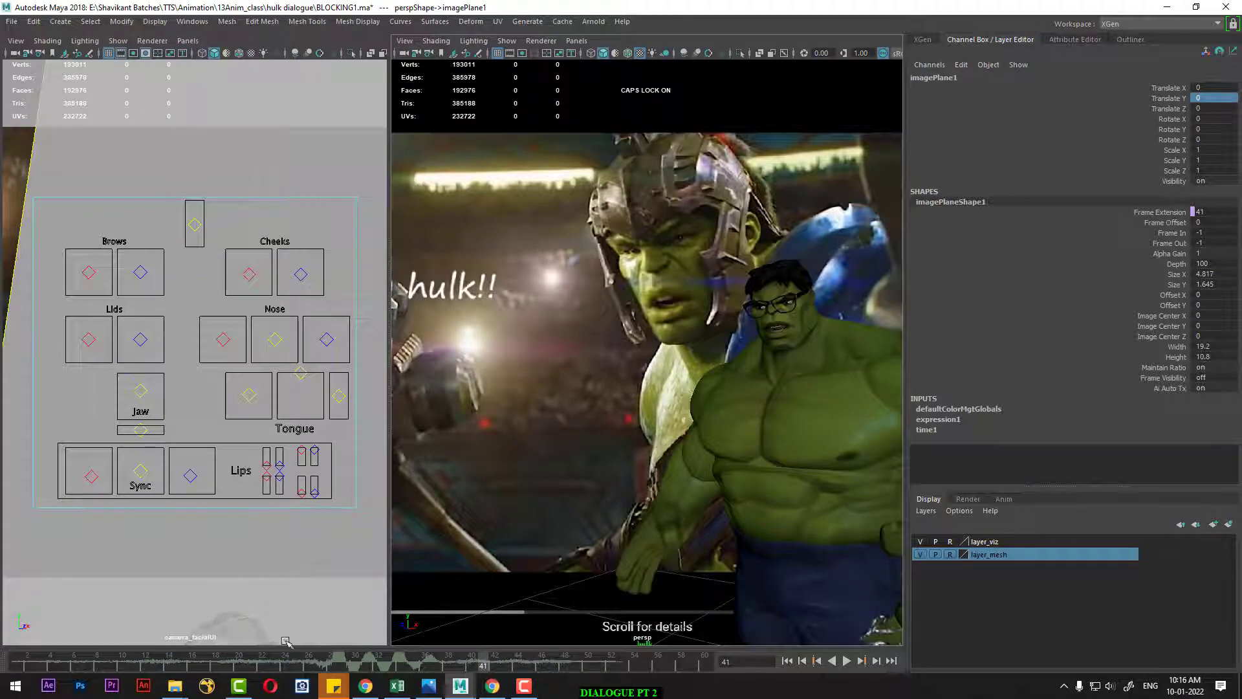
{"action": "left_click_drag", "start_coordinate": [362, 666], "coordinate": [413, 667]}
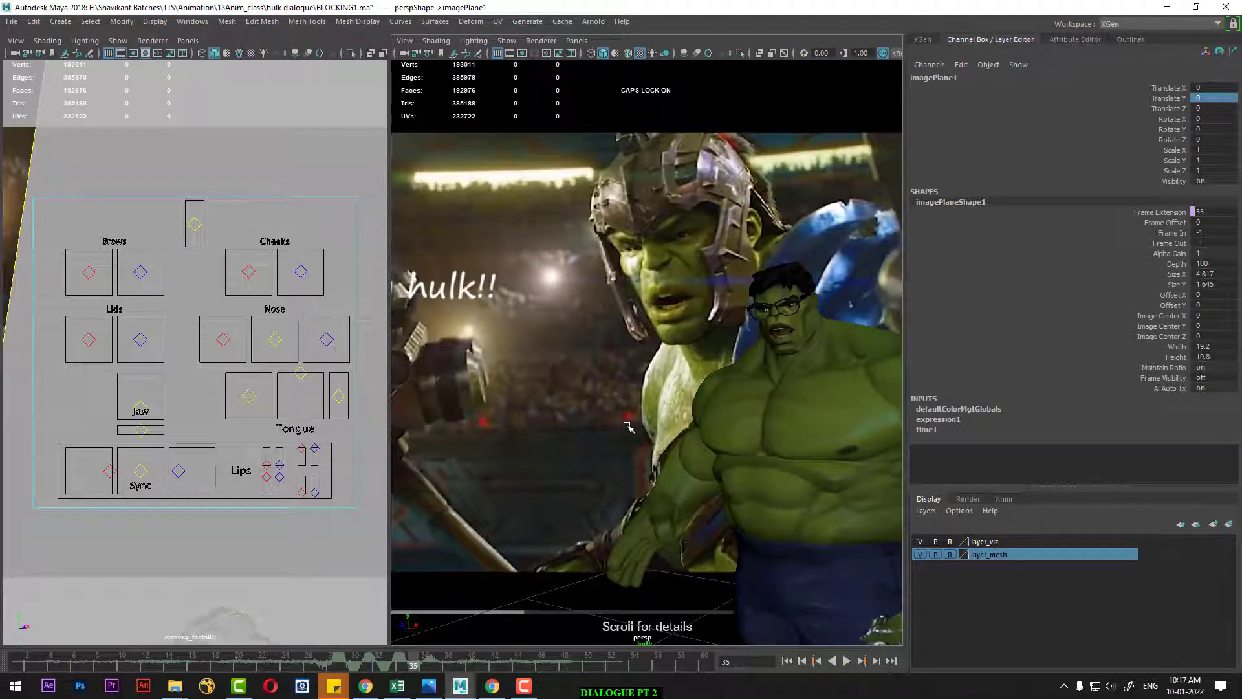
{"action": "scroll", "coordinate": [621, 428], "scroll_direction": "up", "scroll_amount": 2}
{"action": "scroll", "coordinate": [602, 430], "scroll_direction": "up", "scroll_amount": 2}
{"action": "scroll", "coordinate": [582, 432], "scroll_direction": "up", "scroll_amount": 2}
{"action": "scroll", "coordinate": [563, 433], "scroll_direction": "up", "scroll_amount": 2}
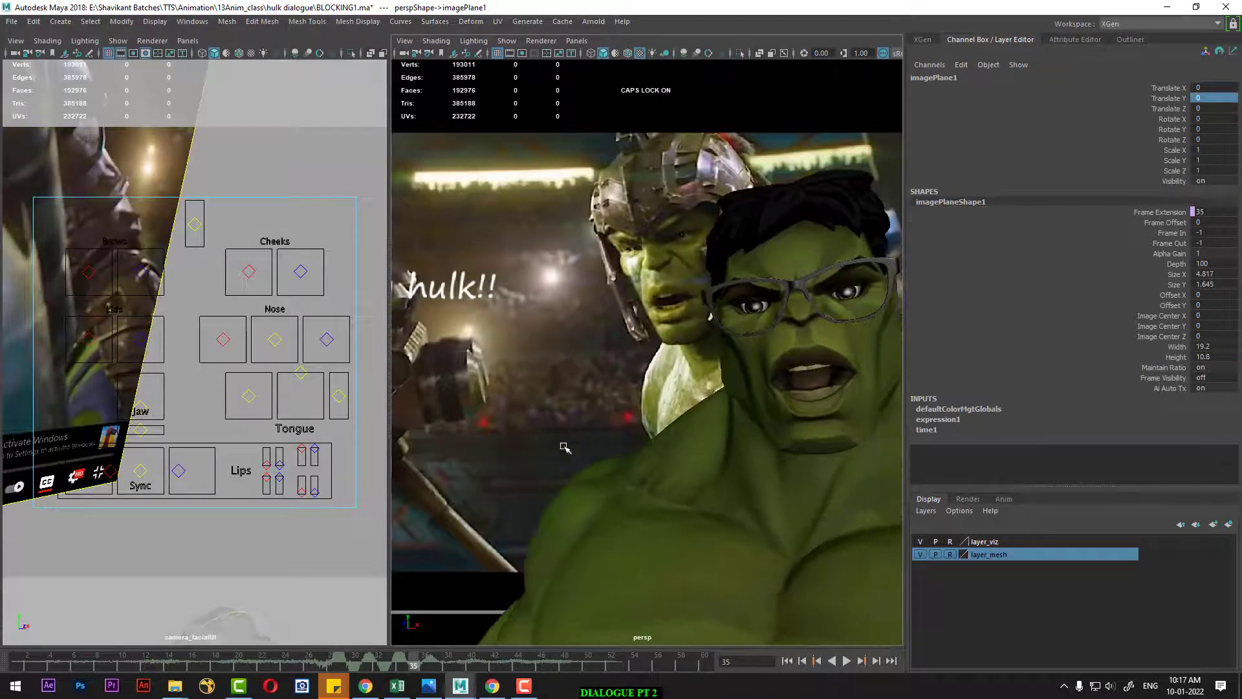
{"action": "left_click", "coordinate": [119, 41]}
Step: At frame 51, undo a trial left-brow lowering and slide anim_mouthFavour_ui right in X
{"action": "left_click", "coordinate": [132, 243]}
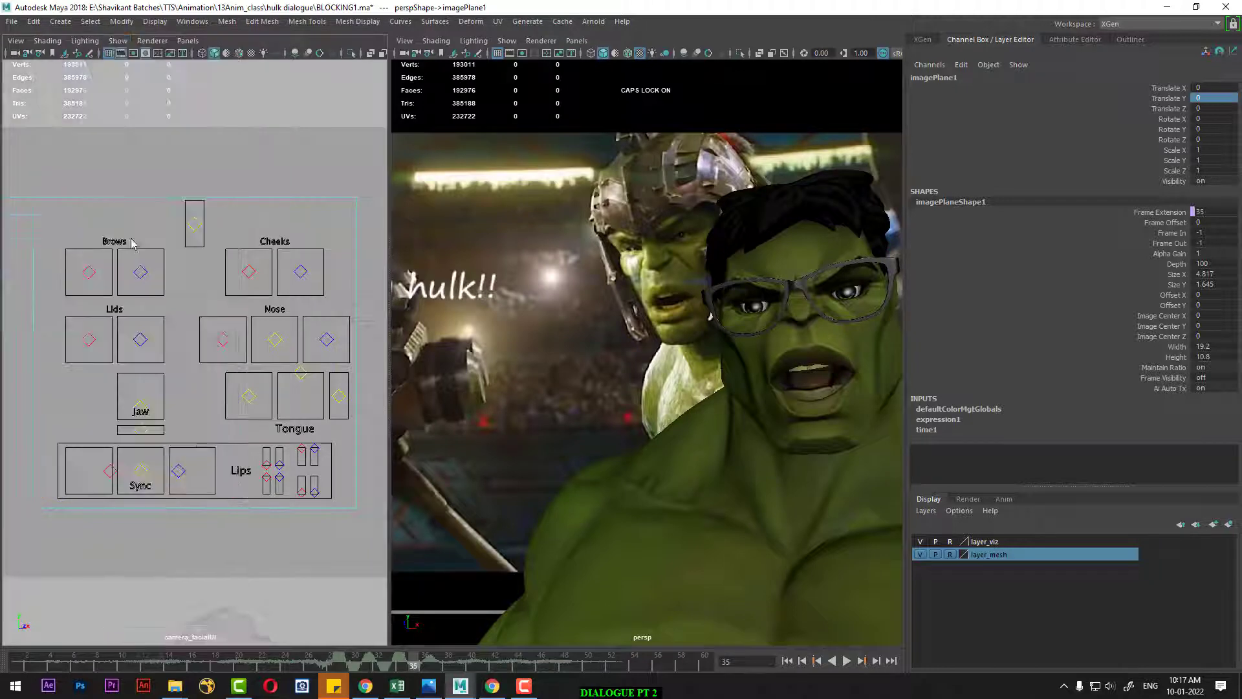
{"action": "left_click", "coordinate": [139, 270]}
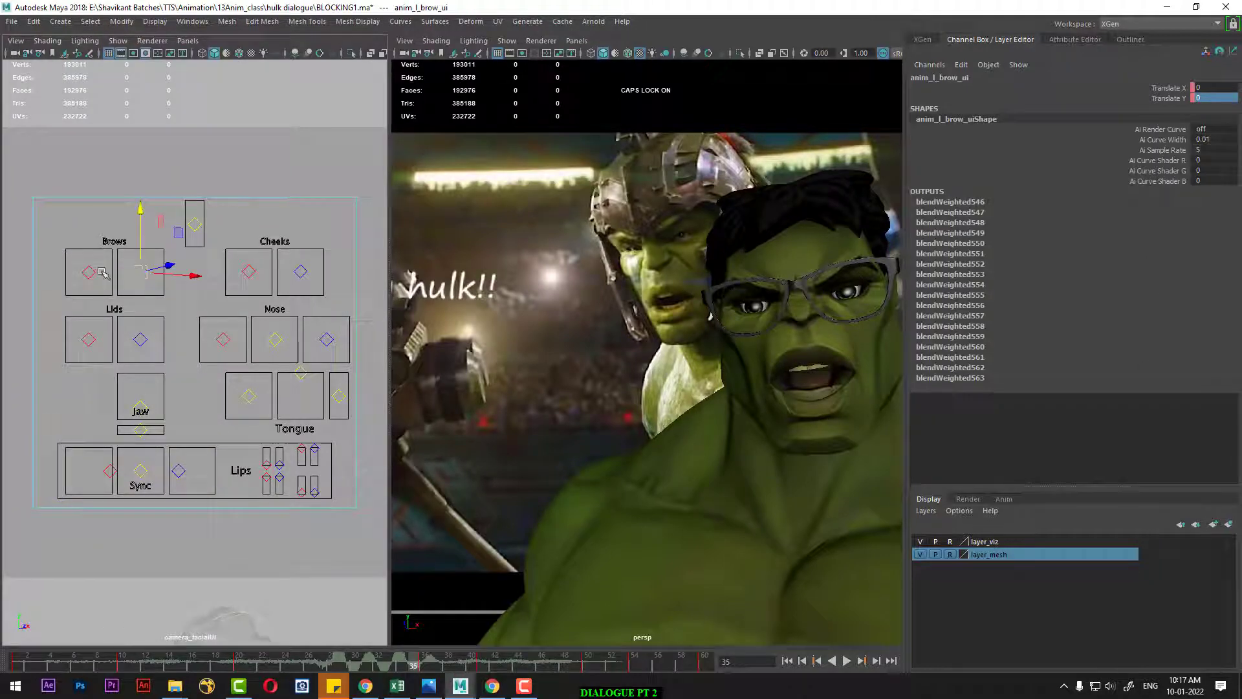
{"action": "left_click", "coordinate": [482, 661]}
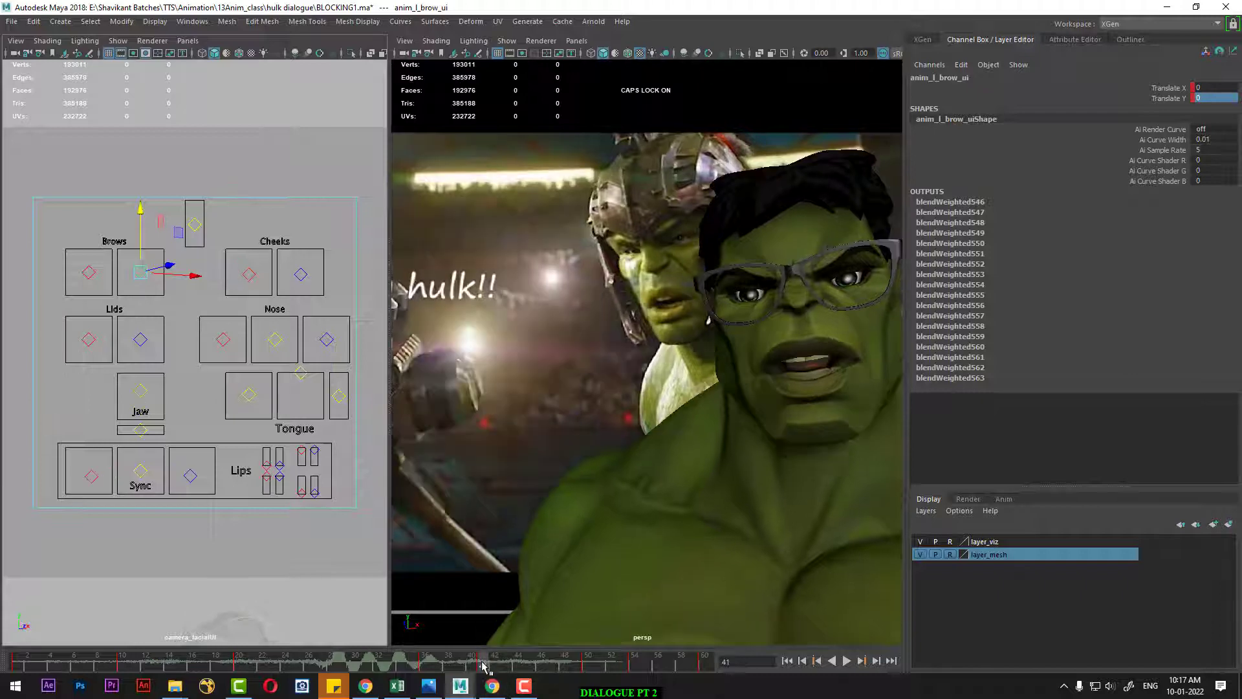
{"action": "left_click", "coordinate": [595, 664]}
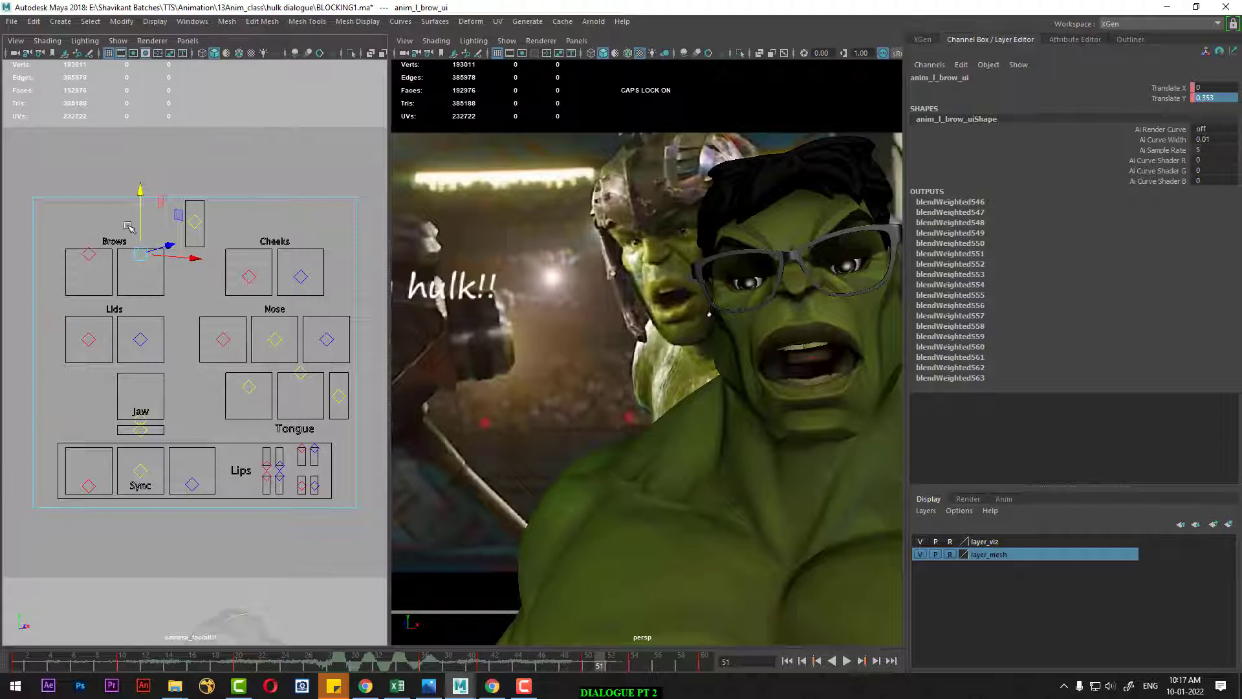
{"action": "left_click_drag", "start_coordinate": [140, 202], "coordinate": [138, 214]}
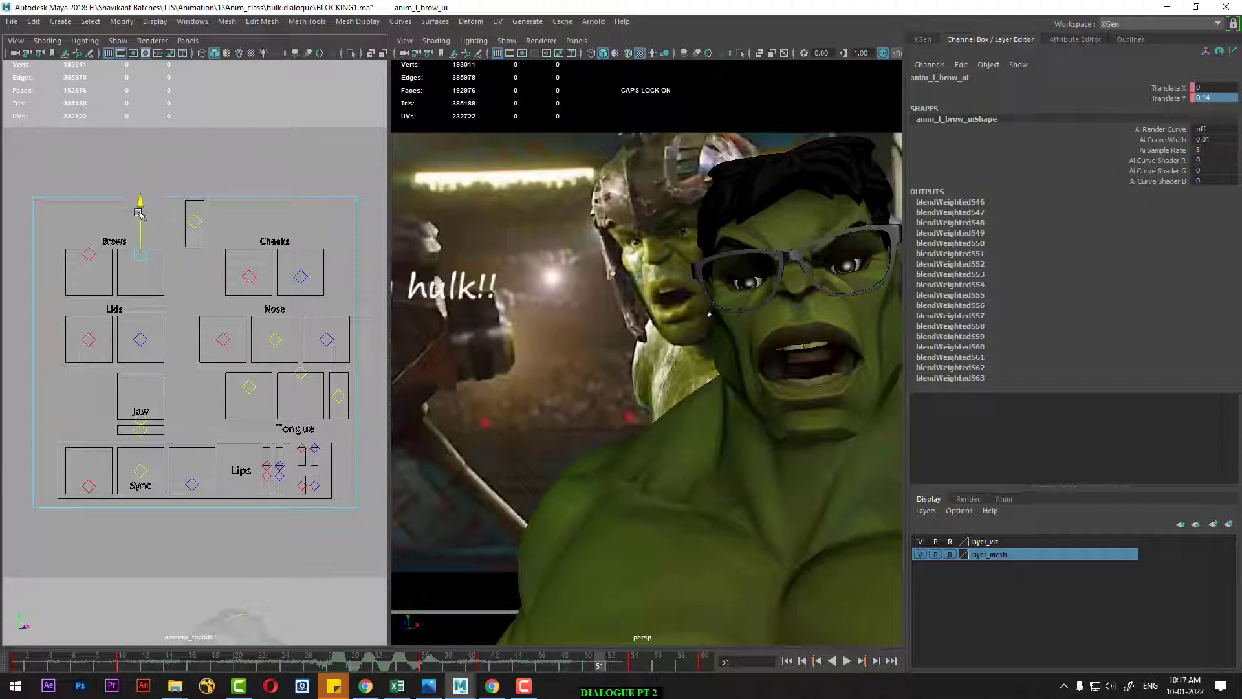
{"action": "key", "text": "ctrl+z"}
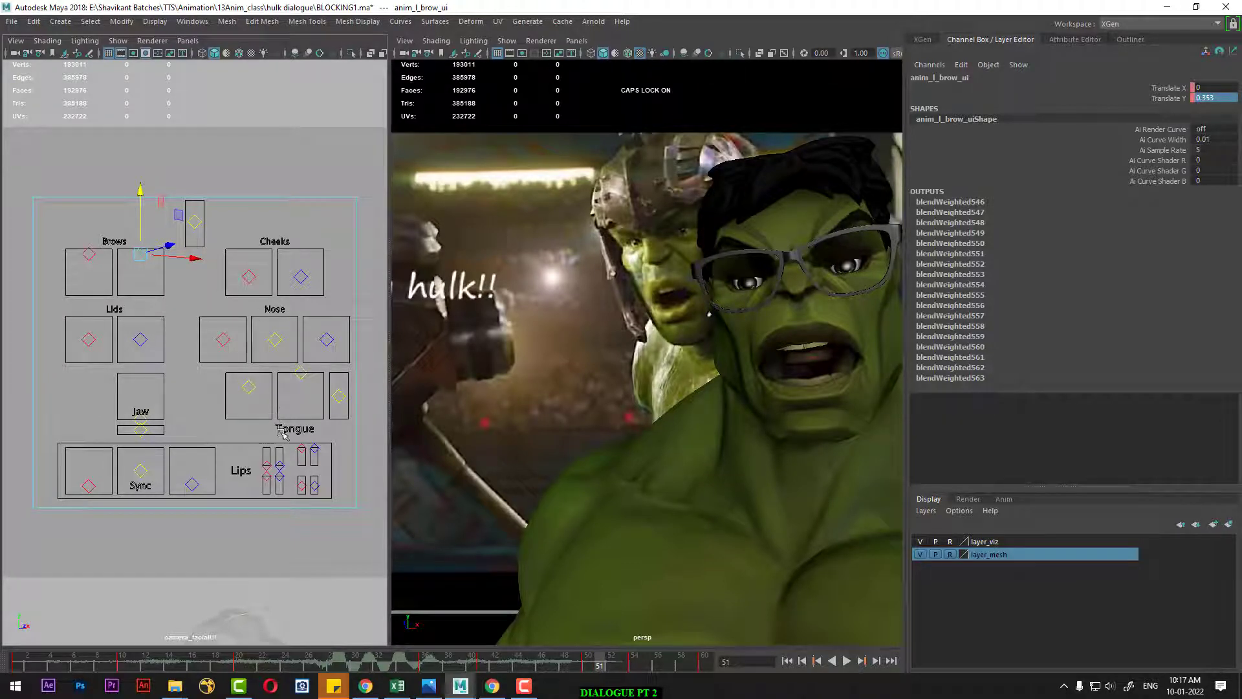
{"action": "left_click", "coordinate": [142, 429]}
{"action": "left_click_drag", "start_coordinate": [180, 427], "coordinate": [199, 427]}
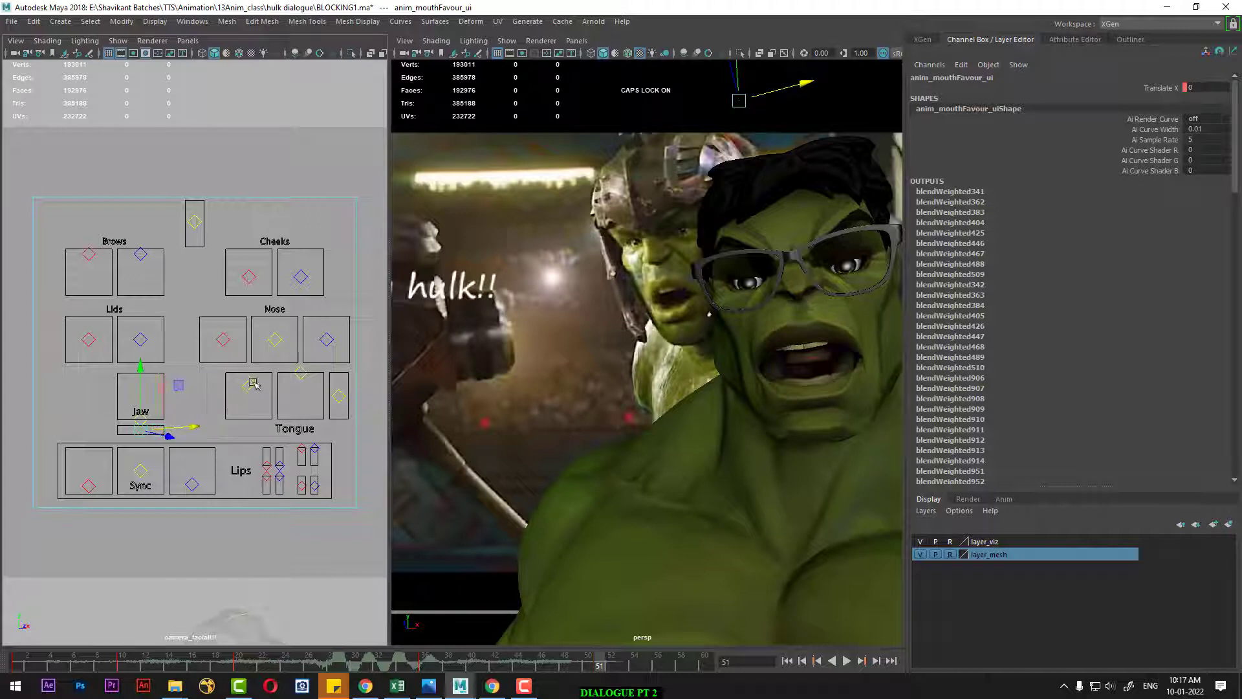
Step: Raise both eyelid controls, then key the lid Translate Y back to 0 at frame 47
{"action": "left_click", "coordinate": [250, 277]}
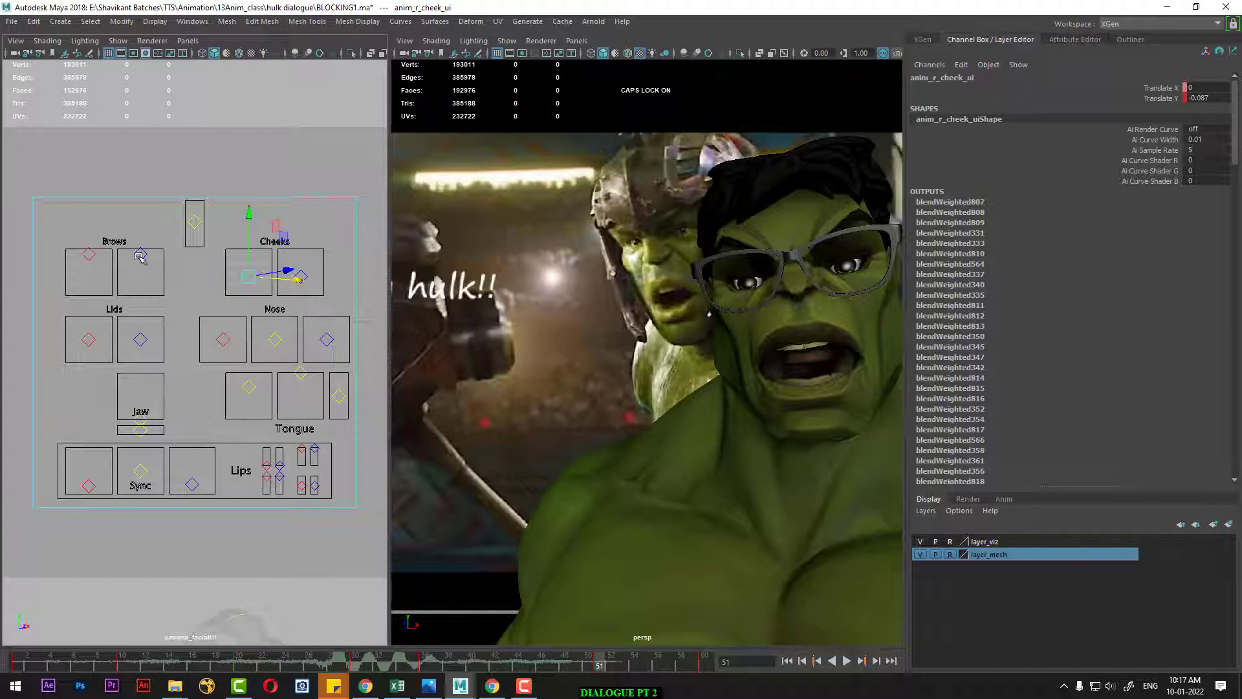
{"action": "left_click", "coordinate": [141, 339]}
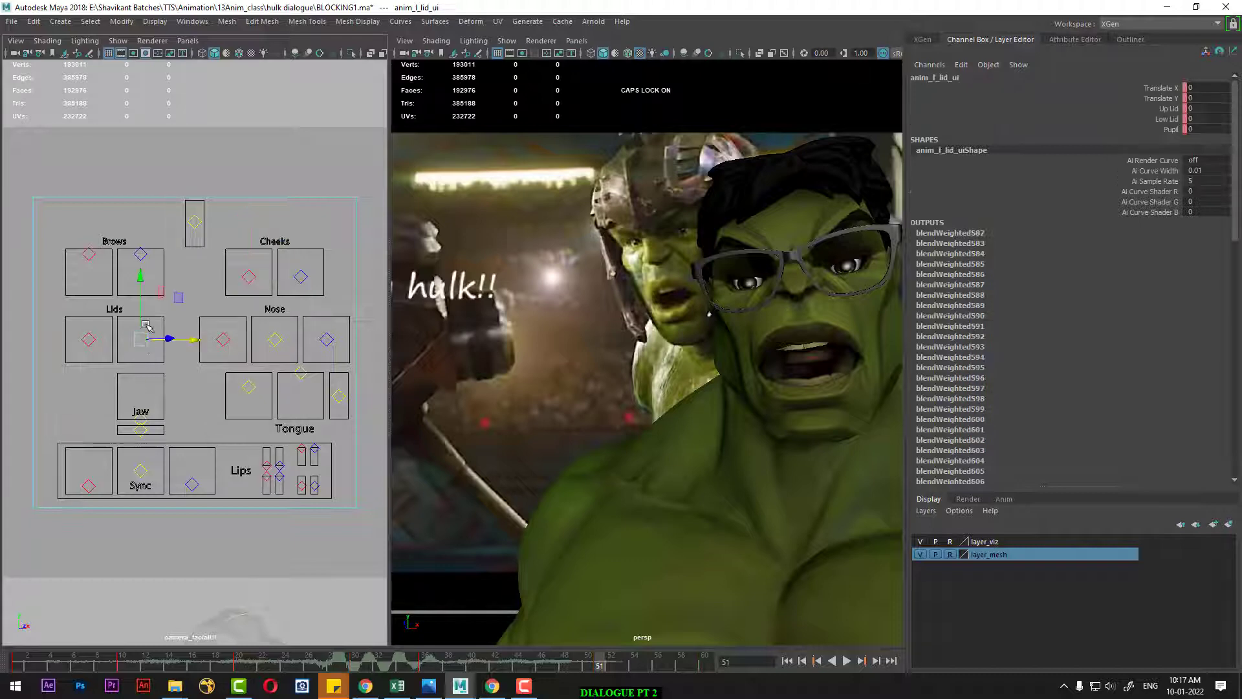
{"action": "left_click", "coordinate": [90, 339]}
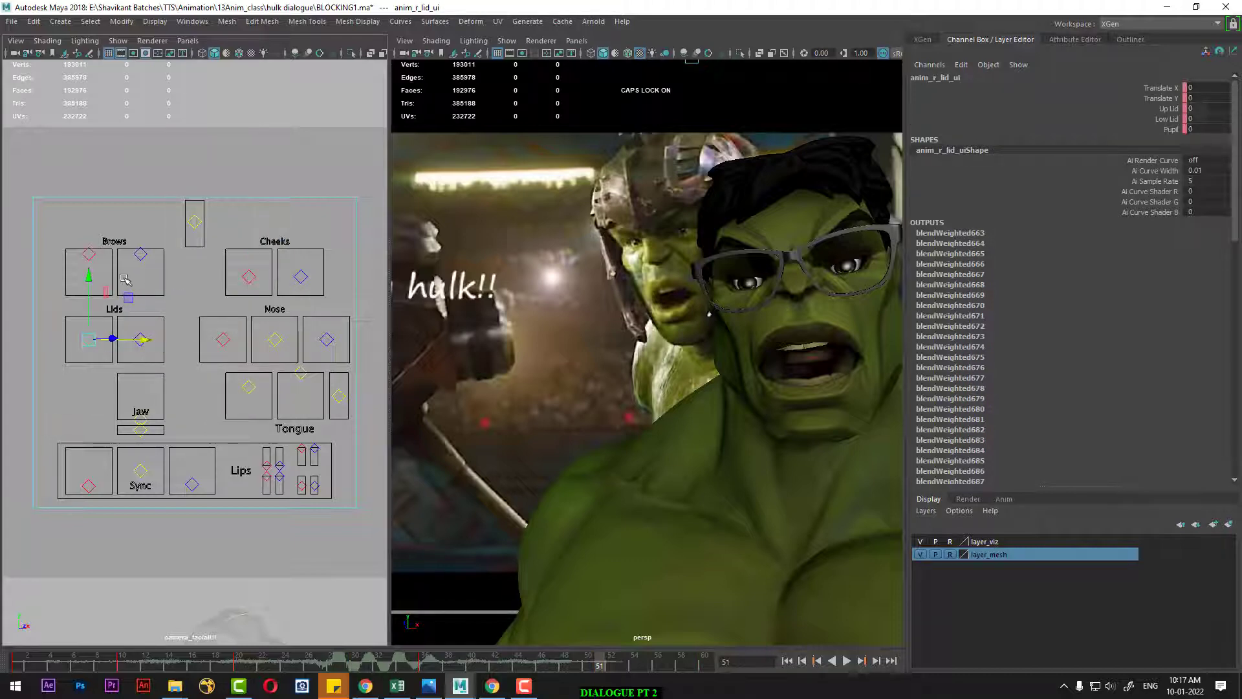
{"action": "mouse_move", "coordinate": [90, 286]}
{"action": "left_mouse_down"}
{"action": "mouse_move", "coordinate": [90, 273]}
{"action": "mouse_move", "coordinate": [90, 337]}
{"action": "left_mouse_up"}
{"action": "left_click_drag", "start_coordinate": [174, 332], "coordinate": [78, 350]}
{"action": "left_click_drag", "start_coordinate": [102, 284], "coordinate": [91, 268]}
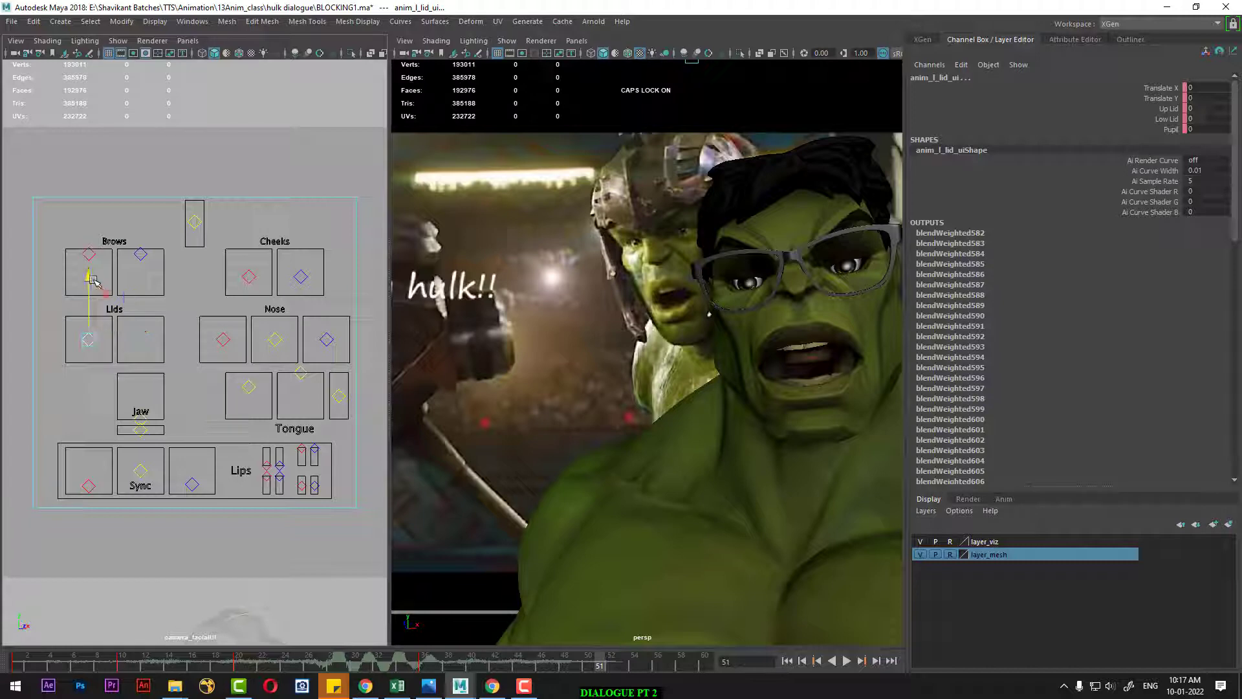
{"action": "left_click", "coordinate": [576, 666]}
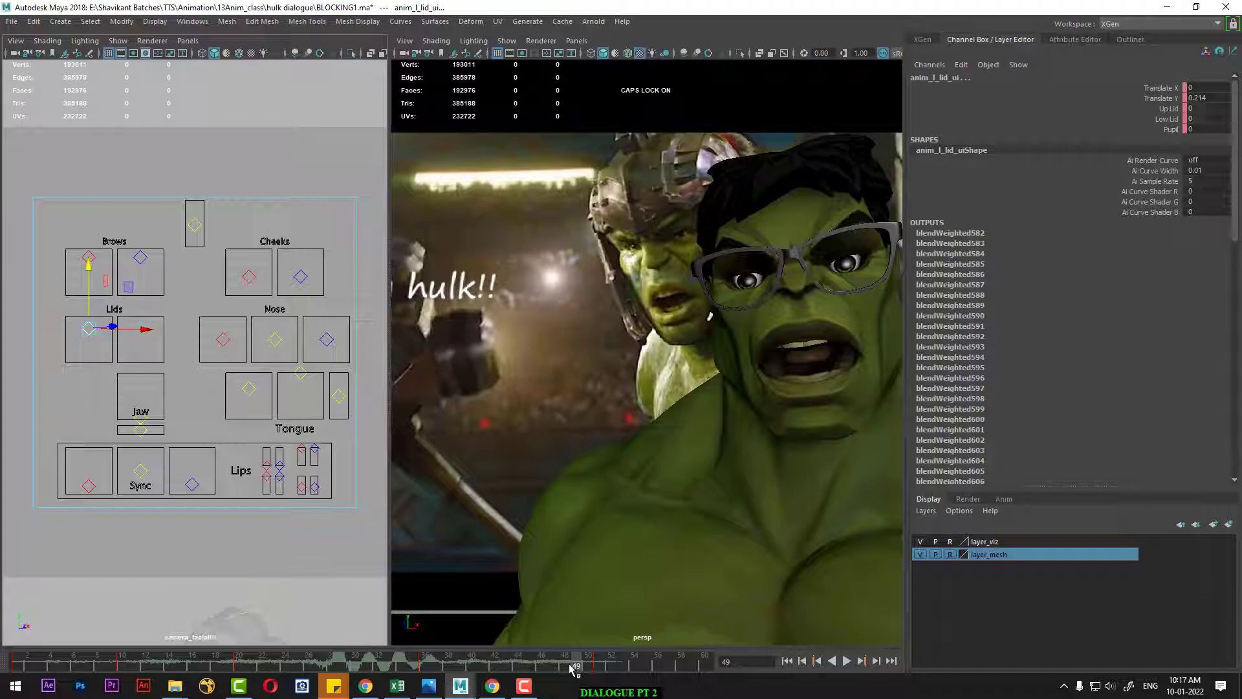
{"action": "left_click", "coordinate": [553, 667]}
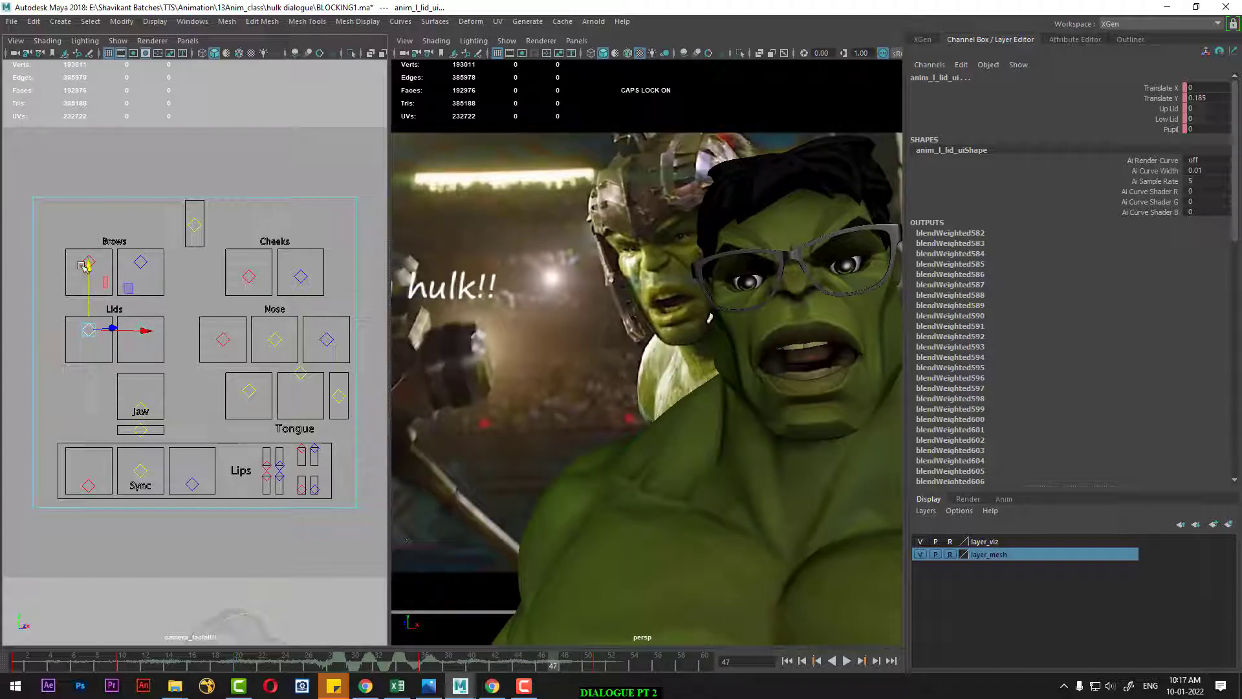
{"action": "double_click", "coordinate": [1207, 97]}
{"action": "type", "text": "0"}
{"action": "key", "text": "Return"}
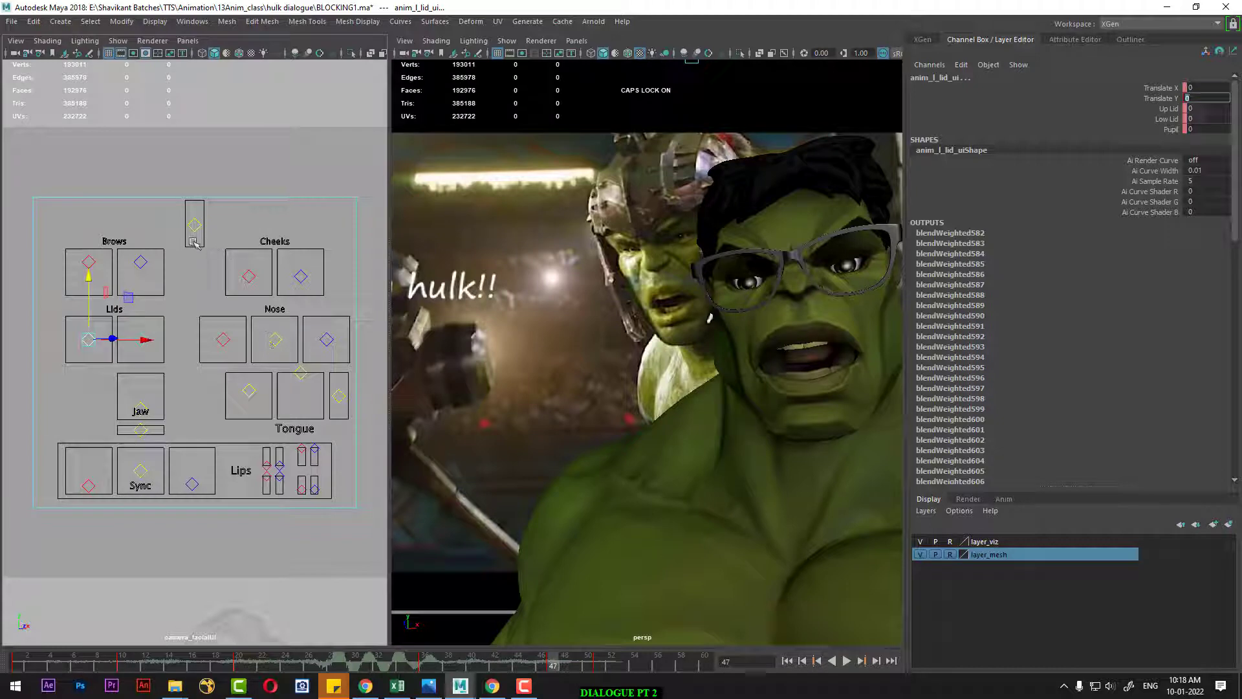
Step: At frame 54, raise the left eyelid control to 0.349
{"action": "left_click", "coordinate": [88, 262]}
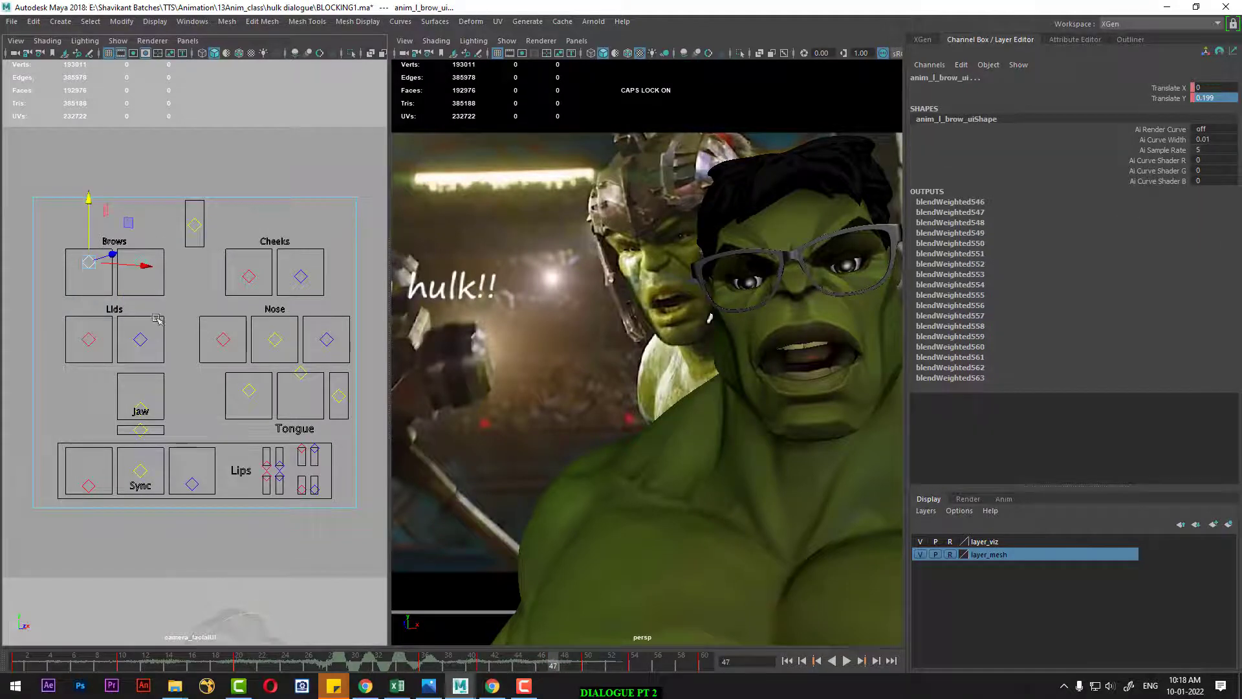
{"action": "left_click", "coordinate": [593, 665]}
{"action": "left_click", "coordinate": [635, 664]}
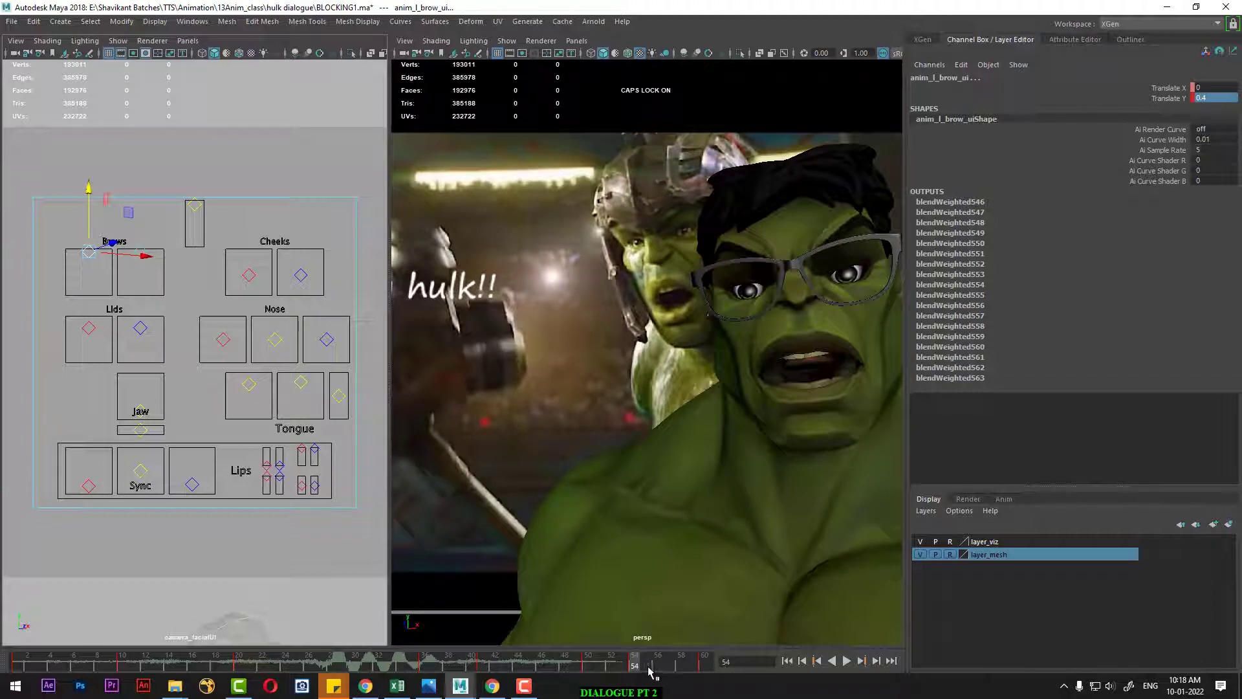
{"action": "left_click_drag", "start_coordinate": [170, 312], "coordinate": [60, 347]}
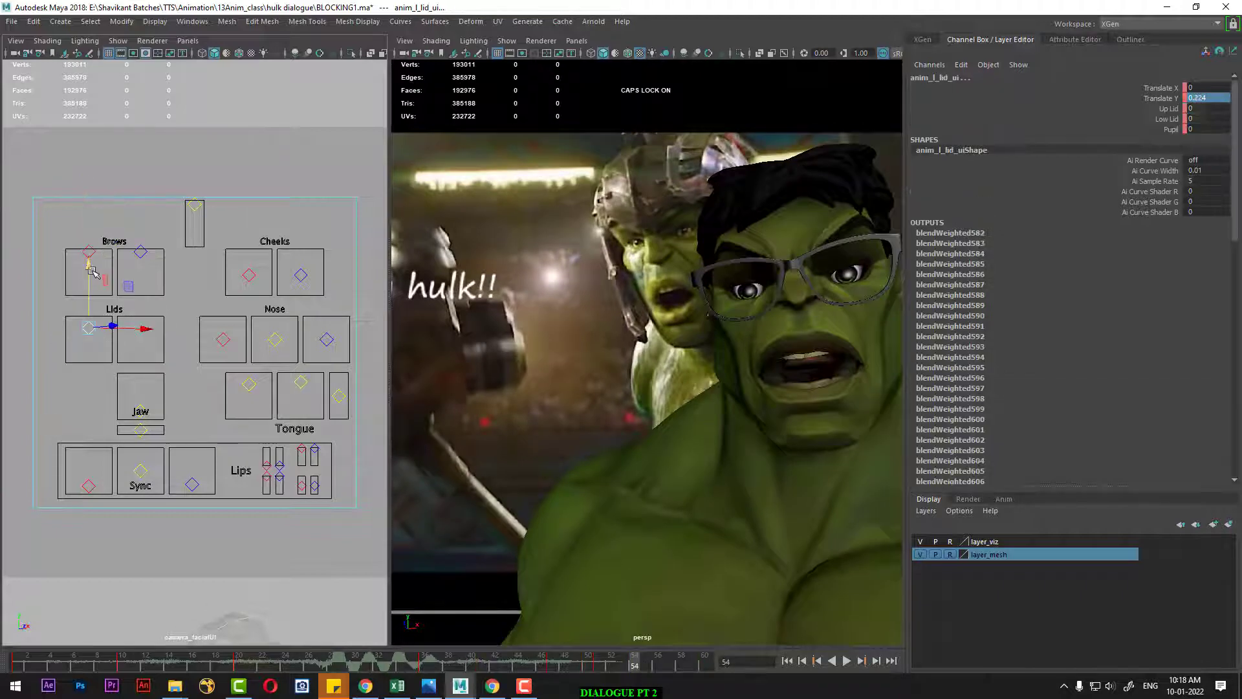
{"action": "left_click_drag", "start_coordinate": [91, 269], "coordinate": [90, 260]}
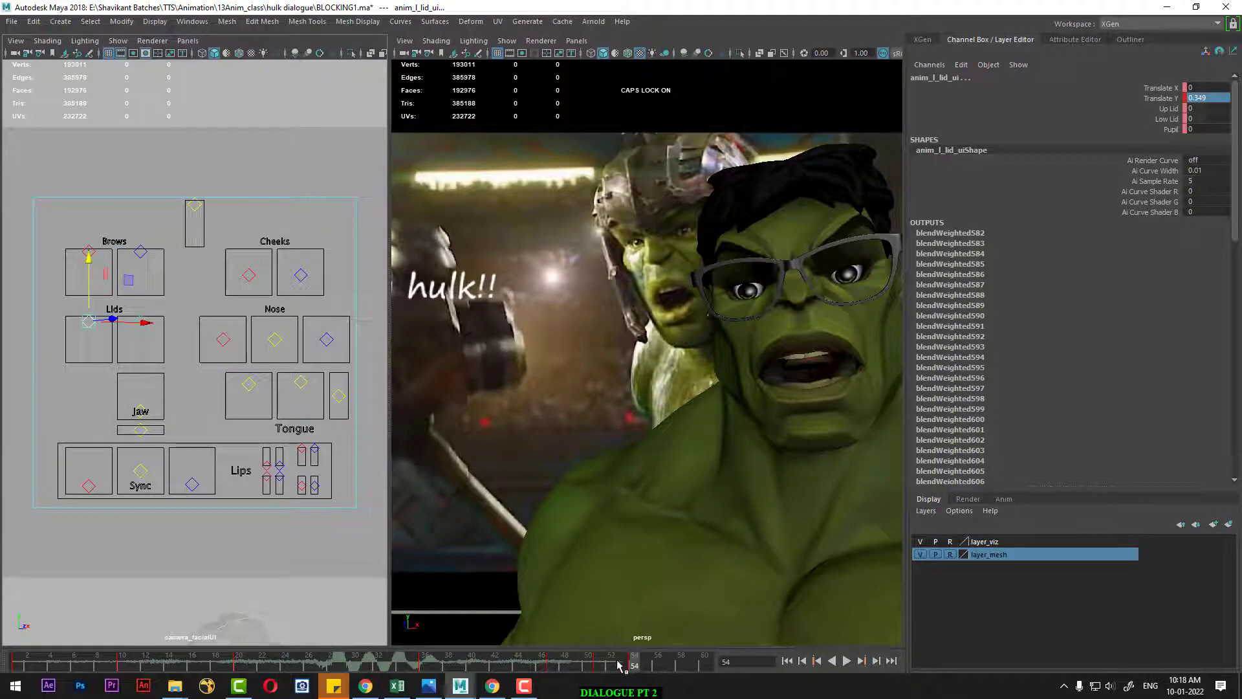
Step: Set the left lid Translate Y to 0 at frame 60, then return to frame 51 and reframe
{"action": "left_click", "coordinate": [693, 666]}
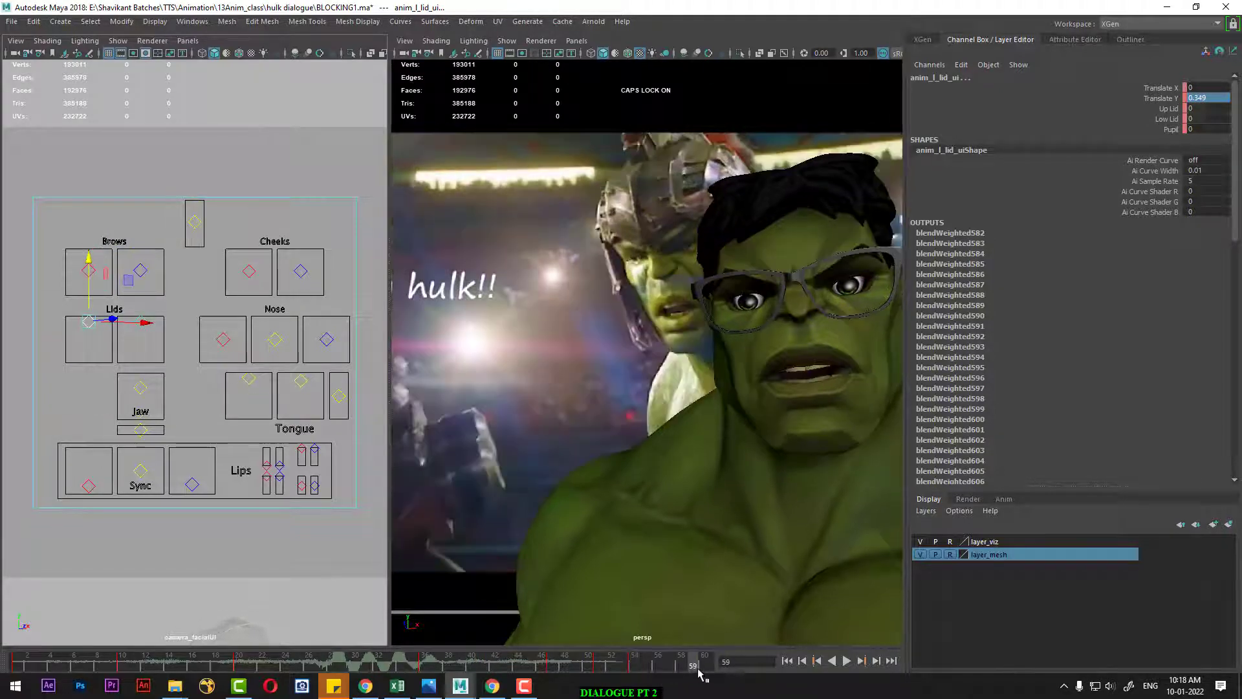
{"action": "left_click", "coordinate": [704, 663]}
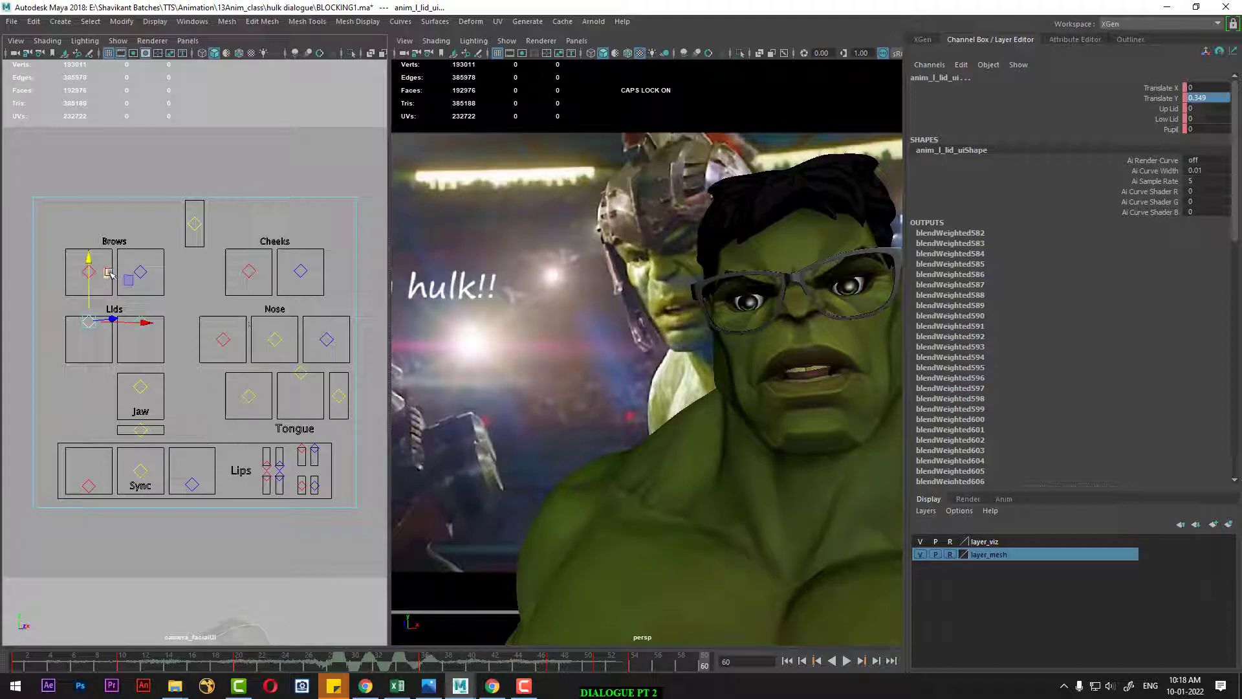
{"action": "double_click", "coordinate": [1221, 101]}
{"action": "type", "text": "0"}
{"action": "key", "text": "Return"}
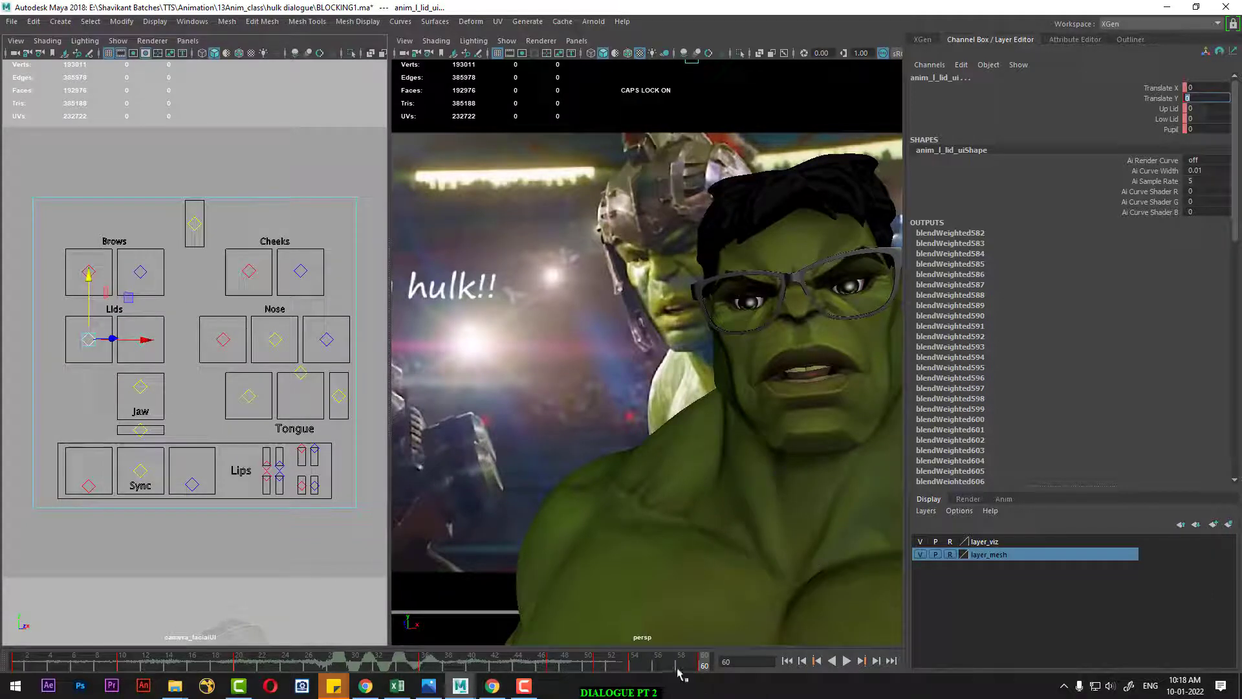
{"action": "left_click", "coordinate": [598, 666]}
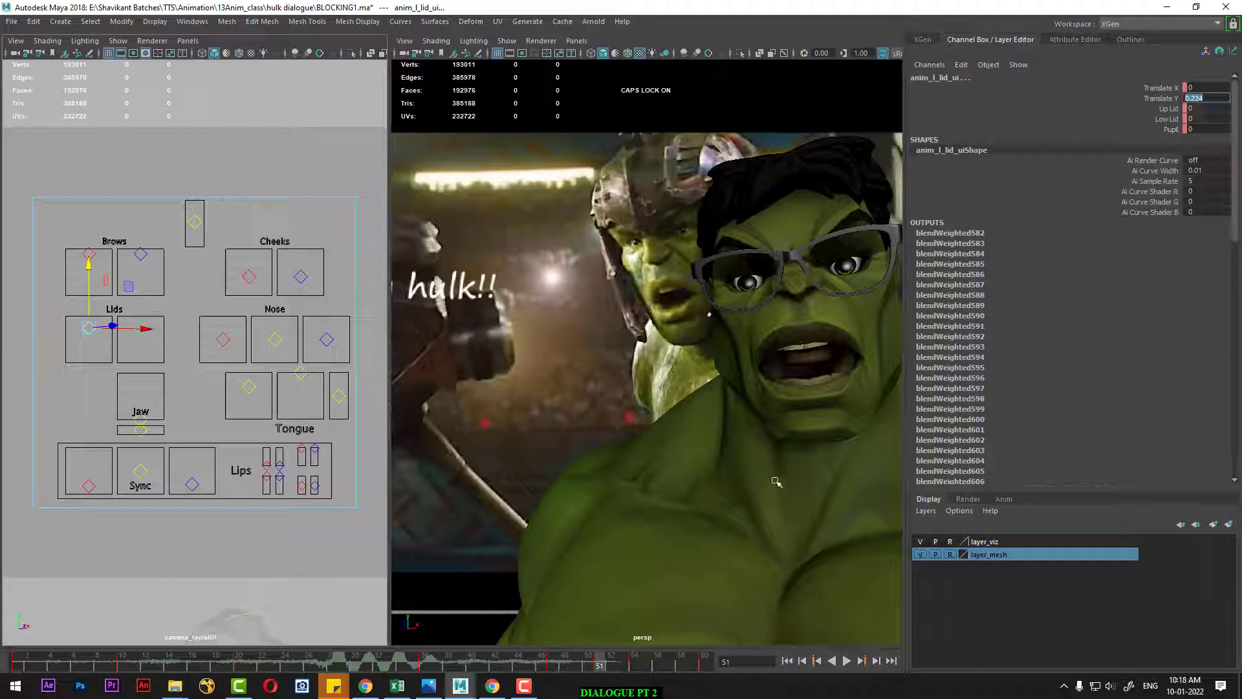
{"action": "mouse_move", "coordinate": [768, 452]}
{"action": "middle_mouse_down", "text": "alt"}
{"action": "mouse_move", "coordinate": [785, 449]}
{"action": "mouse_move", "coordinate": [725, 463]}
{"action": "middle_mouse_up", "text": "alt"}
{"action": "right_click_drag", "start_coordinate": [725, 464], "coordinate": [729, 467], "text": "alt"}
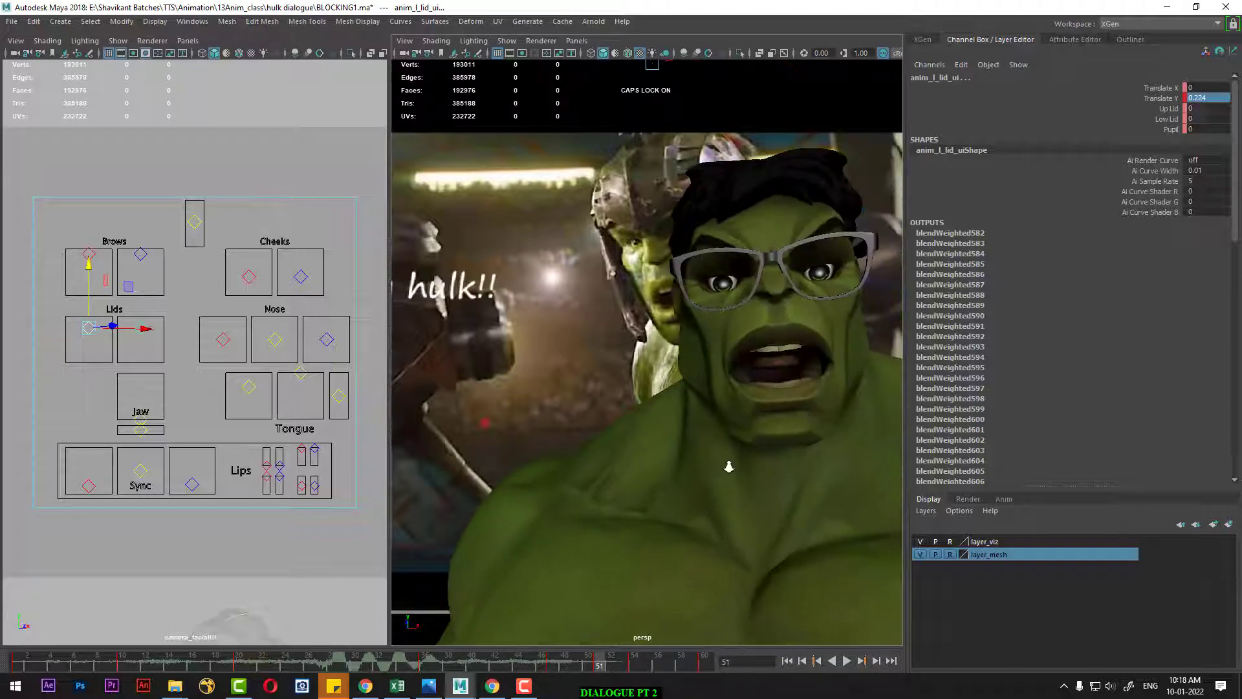
Step: Play the face animation from frame 1, stop at frame 60, then replay with Alt+V and stop
{"action": "left_click", "coordinate": [787, 661]}
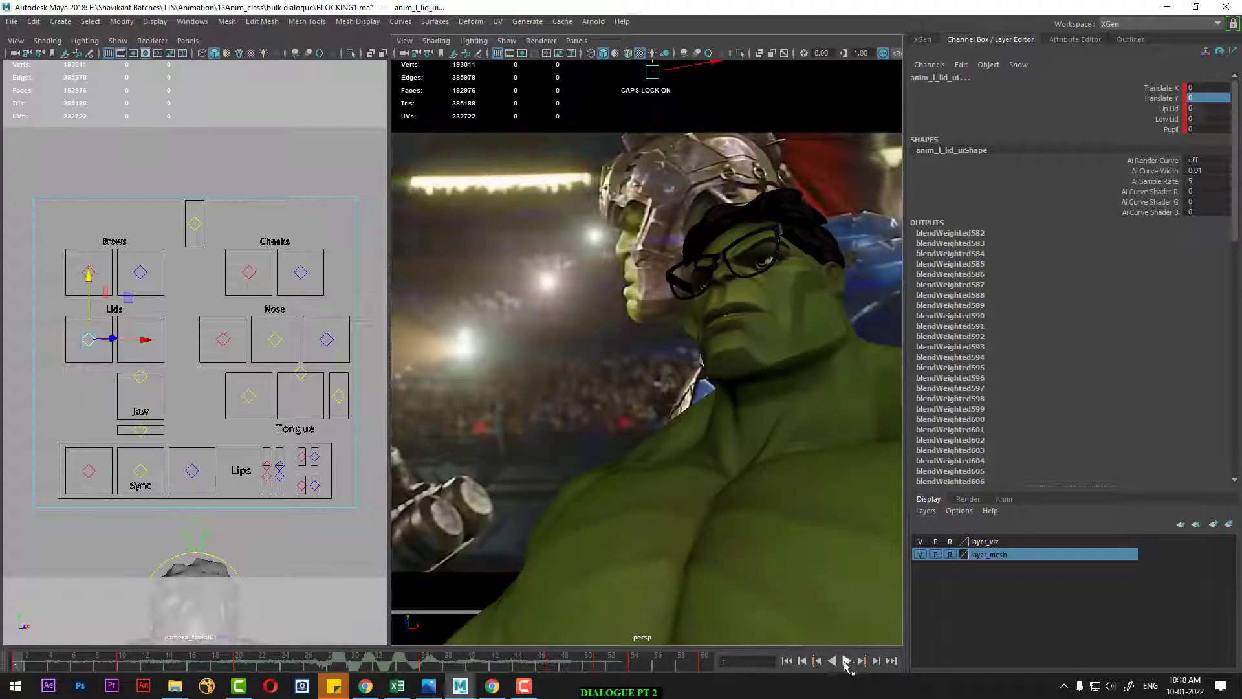
{"action": "left_click", "coordinate": [847, 661]}
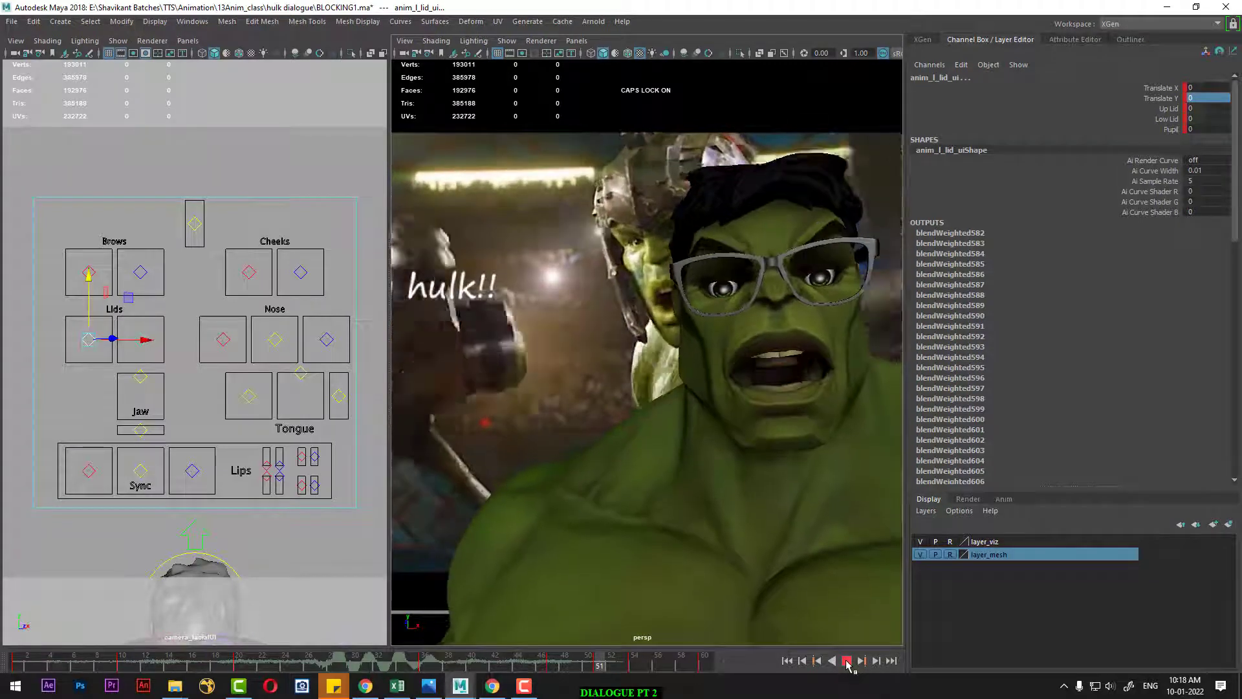
{"action": "left_click", "coordinate": [847, 662]}
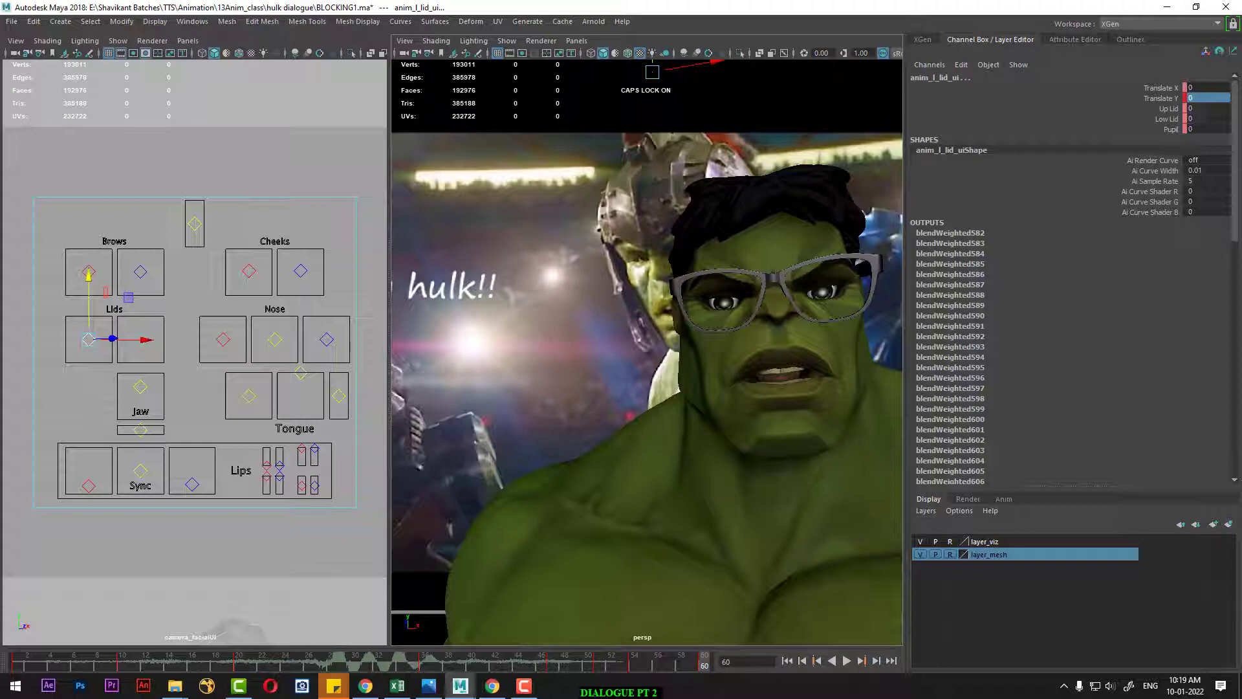
{"action": "key", "text": "alt+v"}
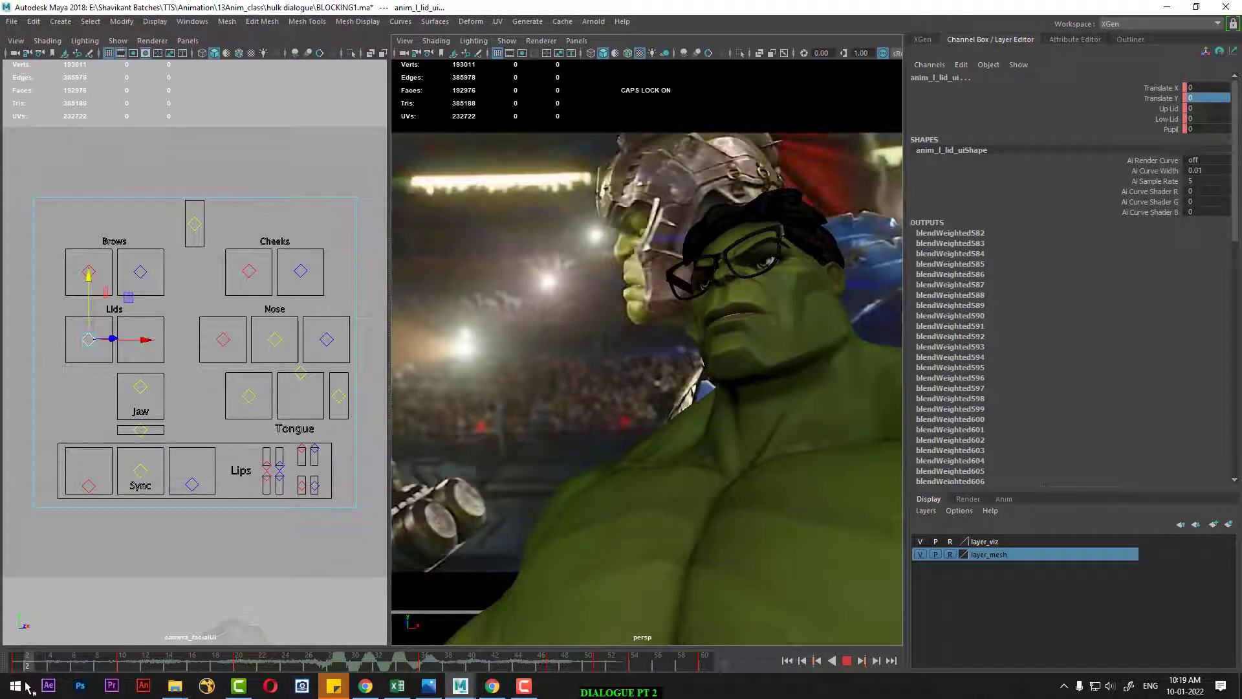
{"action": "key", "text": "Escape"}
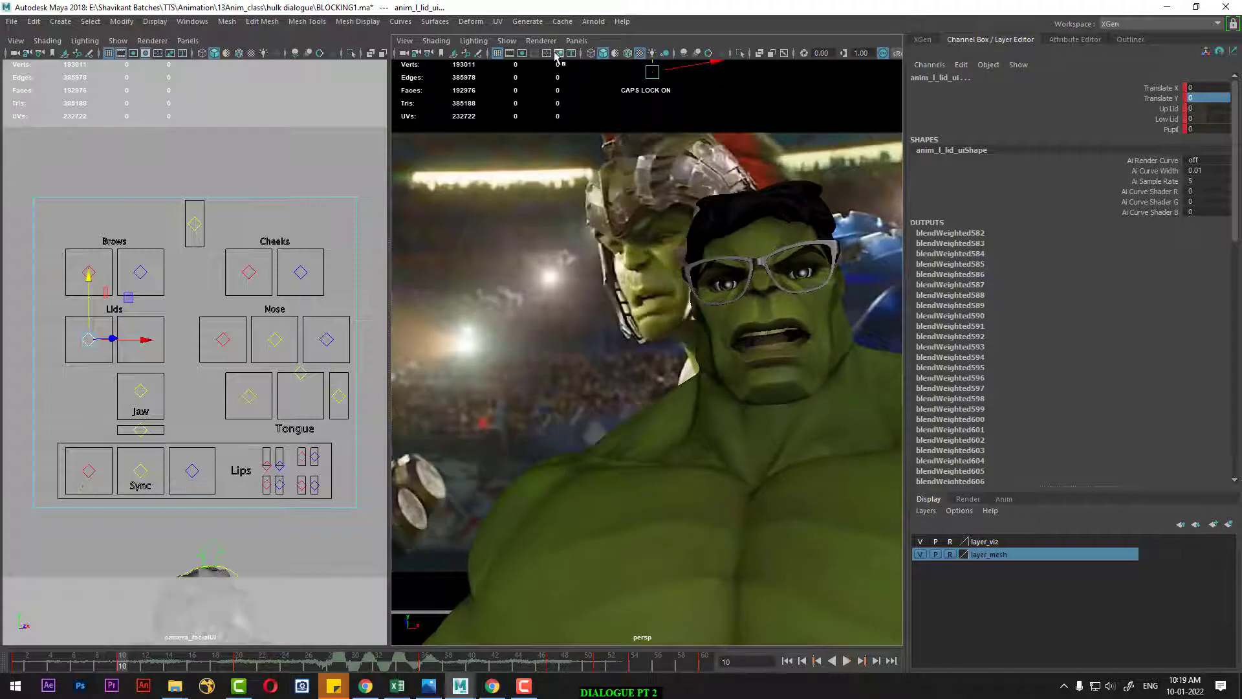
Step: Hide Image Planes in persp, clear the selection, and maximize and zoom out the persp view
{"action": "left_click", "coordinate": [576, 42]}
{"action": "left_click", "coordinate": [470, 57]}
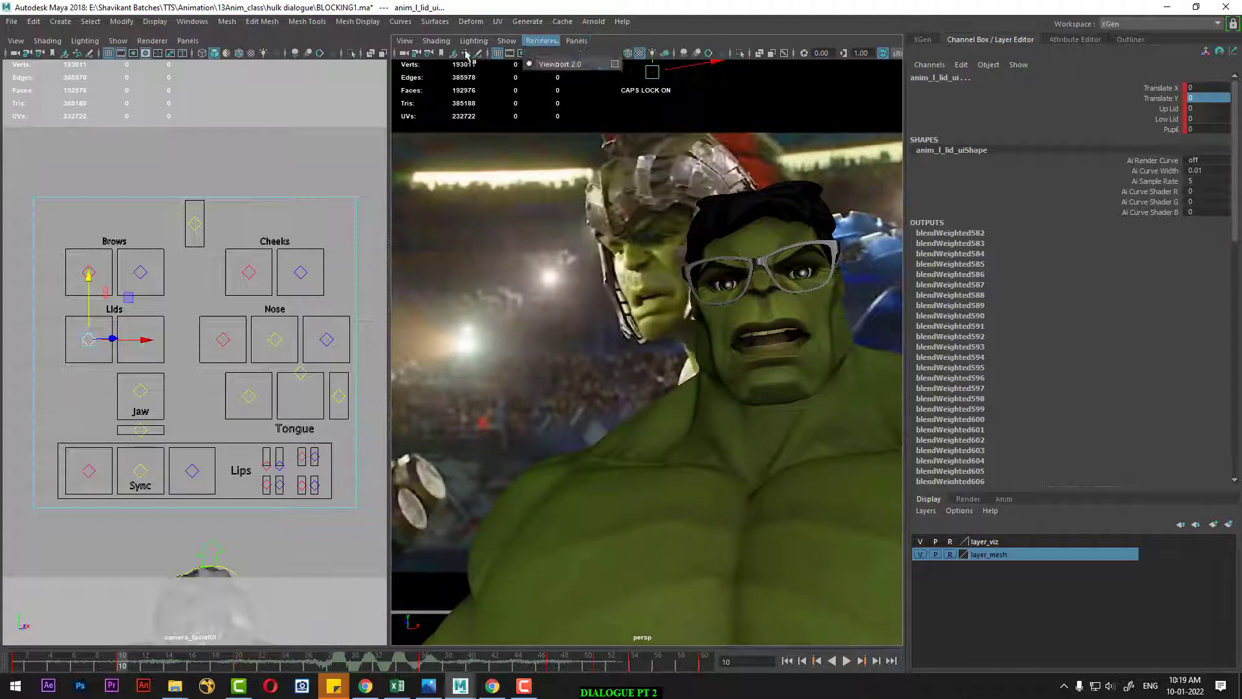
{"action": "left_click", "coordinate": [405, 41]}
{"action": "mouse_move", "coordinate": [506, 41]}
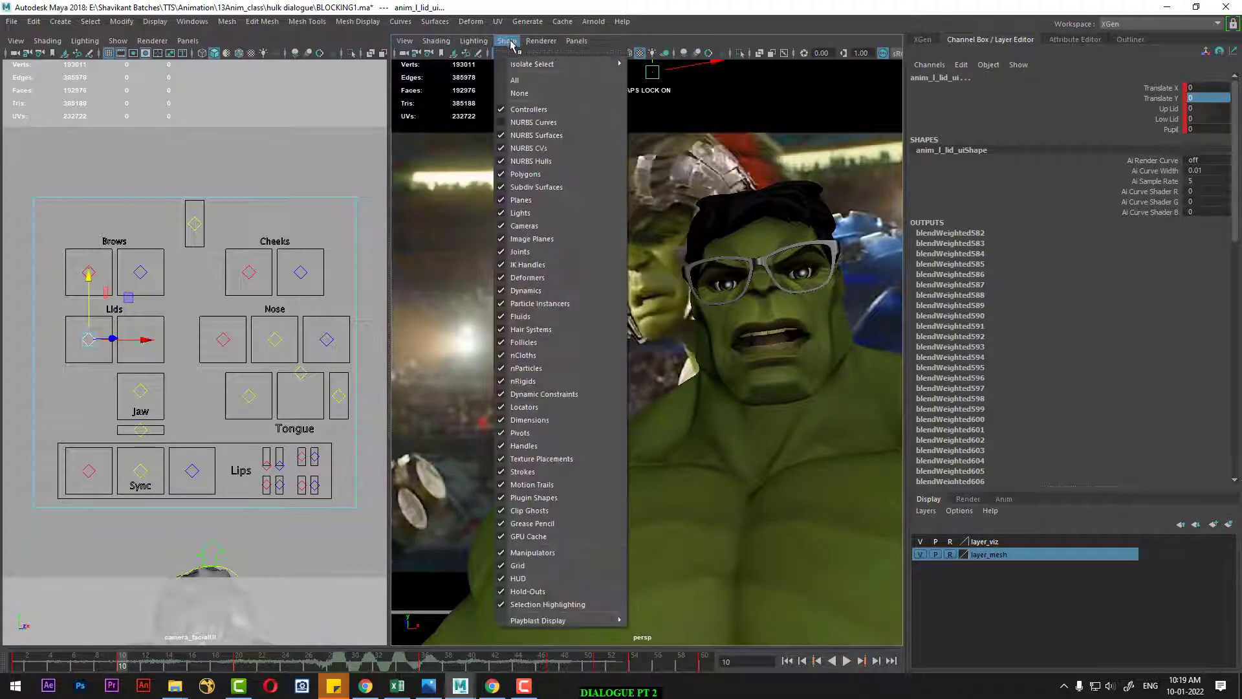
{"action": "left_click", "coordinate": [547, 240]}
{"action": "left_click", "coordinate": [554, 350]}
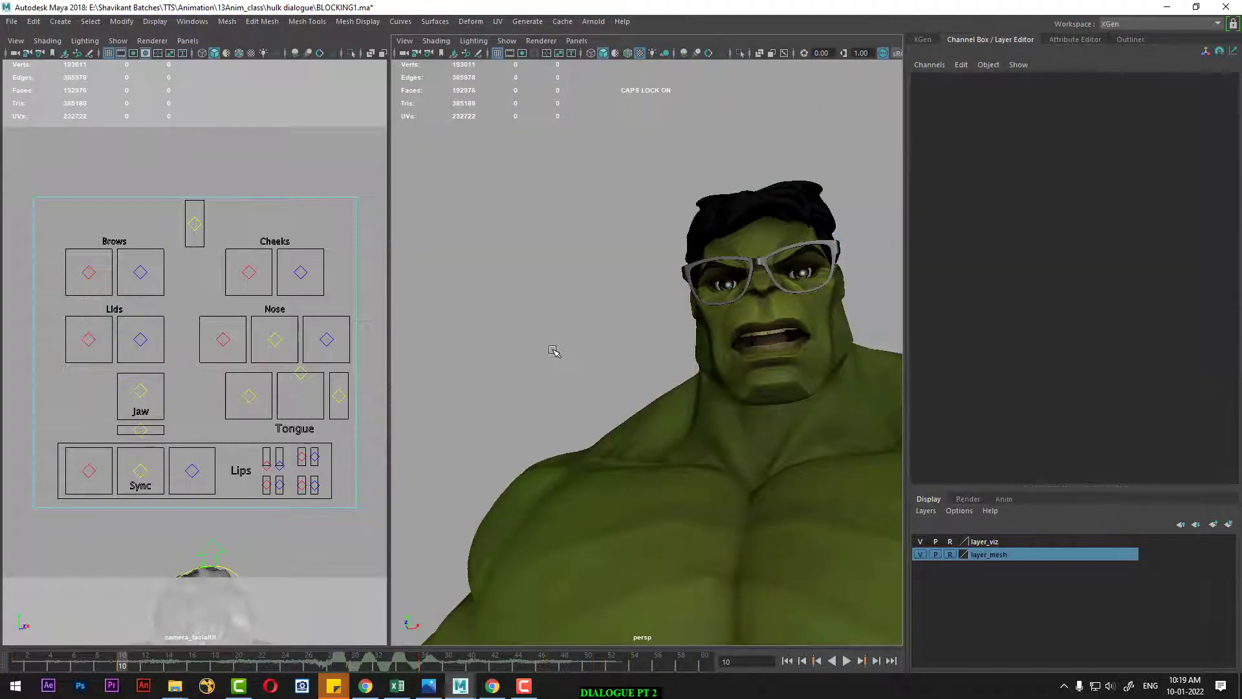
{"action": "key", "text": "space"}
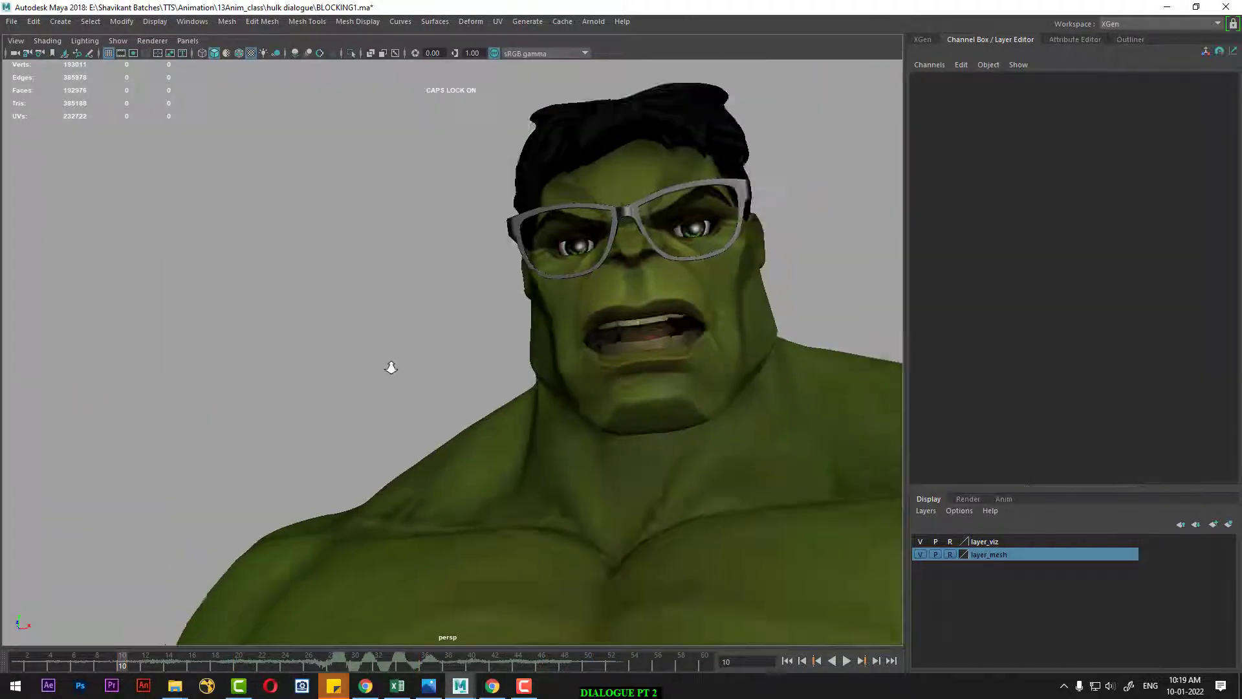
{"action": "scroll", "coordinate": [388, 364], "scroll_direction": "down", "scroll_amount": 3}
{"action": "left_click_drag", "start_coordinate": [405, 385], "coordinate": [386, 401], "text": "alt"}
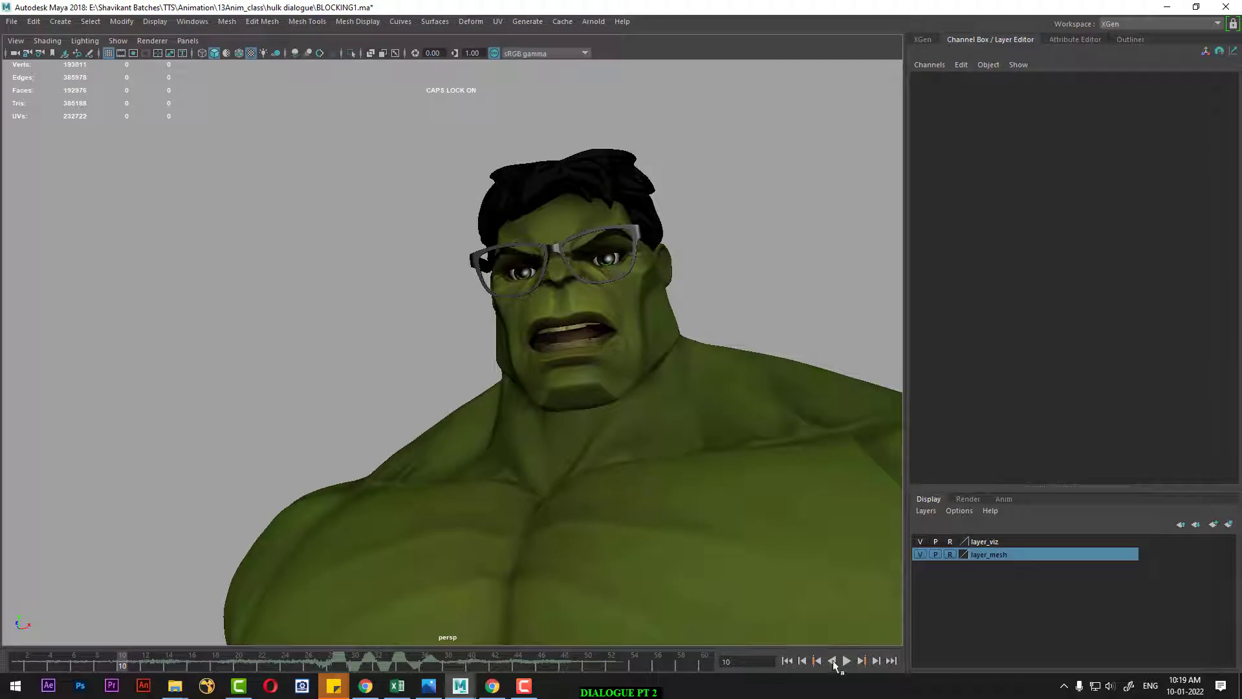
Step: Play the Hulk animation from frame 1 twice, reframing the camera on the Hulk between runs
{"action": "left_click", "coordinate": [801, 663]}
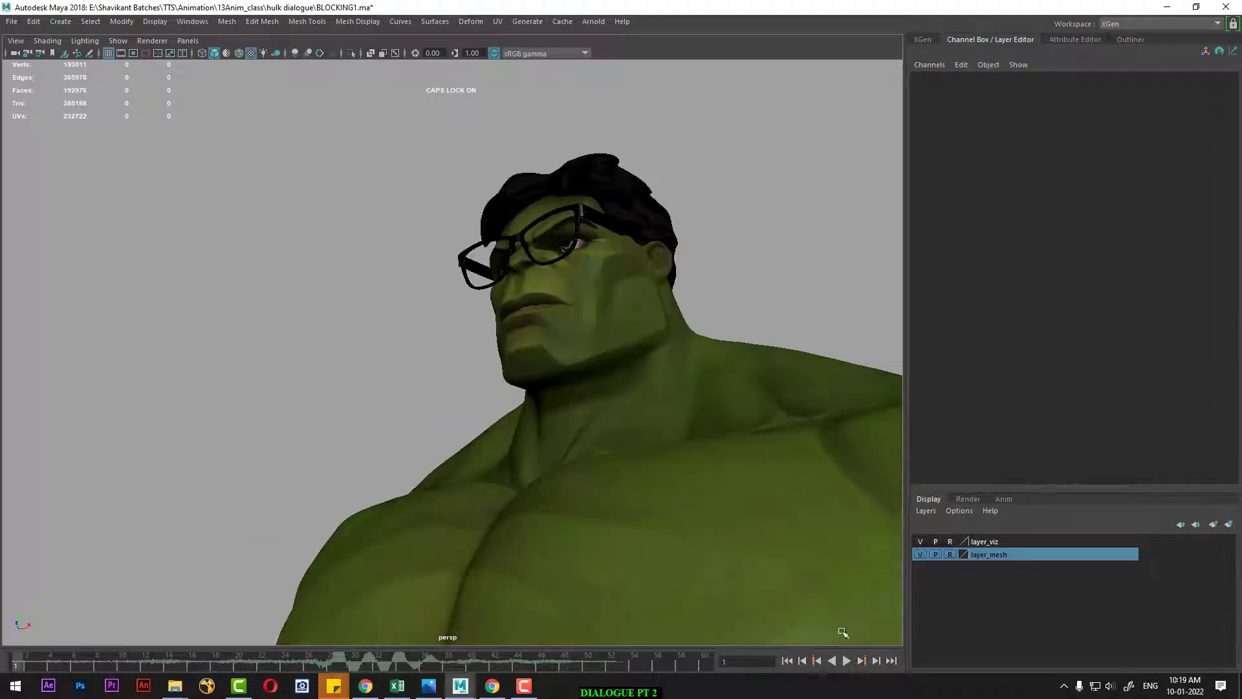
{"action": "left_click", "coordinate": [846, 660]}
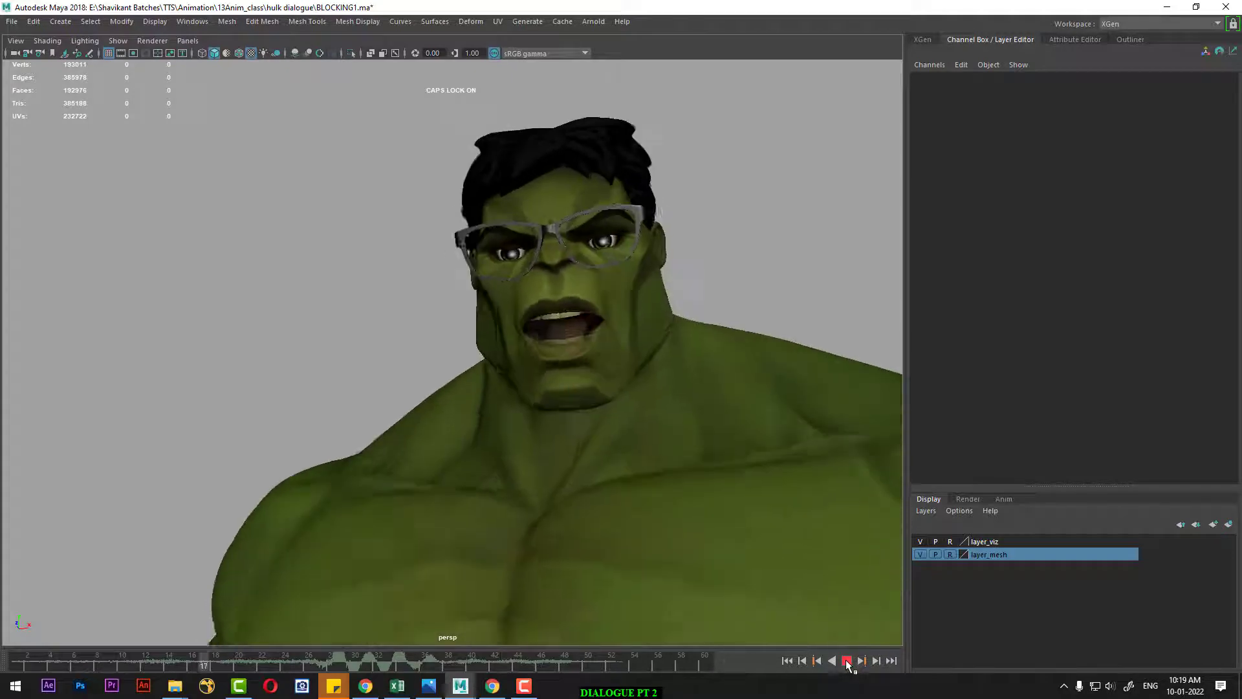
{"action": "left_click", "coordinate": [846, 660]}
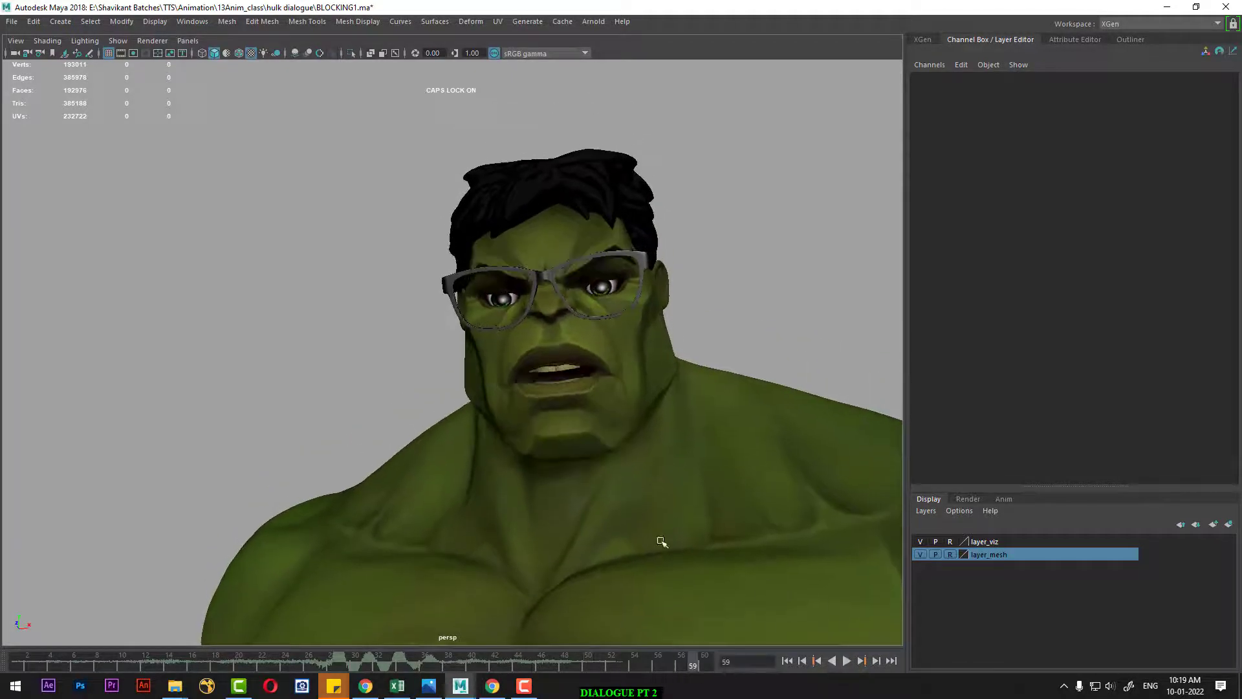
{"action": "mouse_move", "coordinate": [651, 529]}
{"action": "left_mouse_down", "text": "alt"}
{"action": "mouse_move", "coordinate": [699, 516]}
{"action": "mouse_move", "coordinate": [715, 527]}
{"action": "mouse_move", "coordinate": [731, 578]}
{"action": "mouse_move", "coordinate": [665, 544]}
{"action": "mouse_move", "coordinate": [693, 569]}
{"action": "mouse_move", "coordinate": [702, 549]}
{"action": "mouse_move", "coordinate": [708, 572]}
{"action": "left_mouse_up", "text": "alt"}
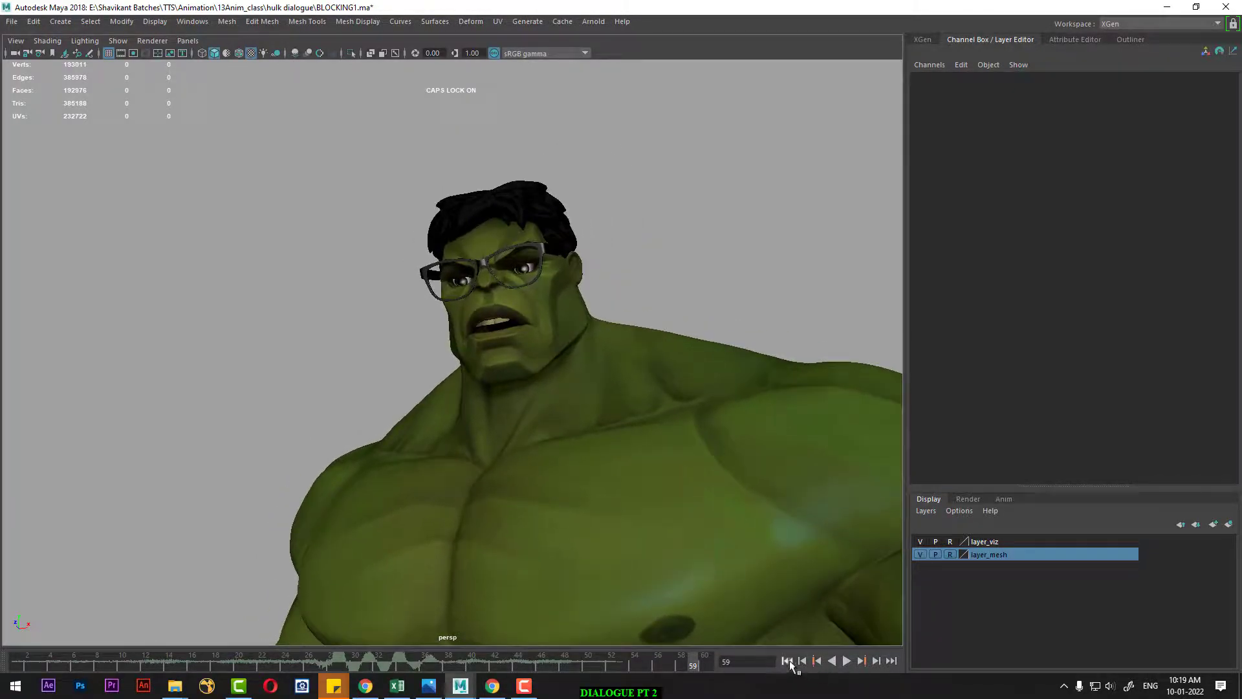
{"action": "left_click", "coordinate": [787, 660]}
{"action": "left_click", "coordinate": [846, 661]}
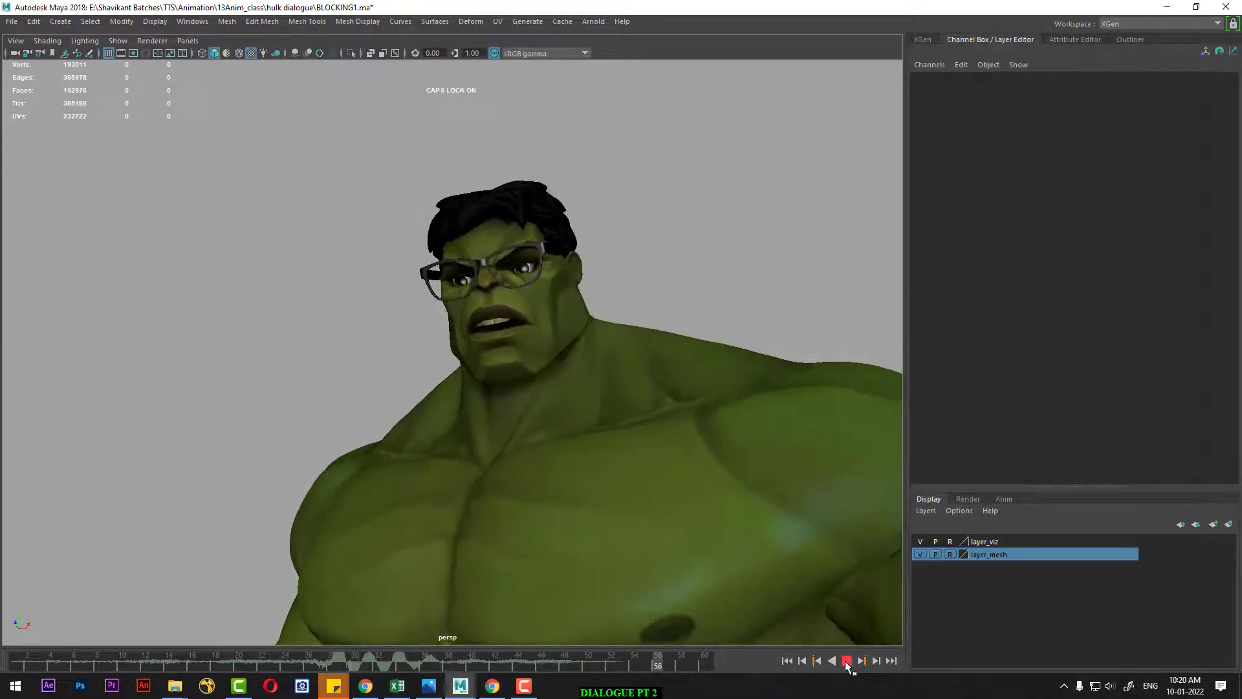
{"action": "left_click", "coordinate": [846, 660]}
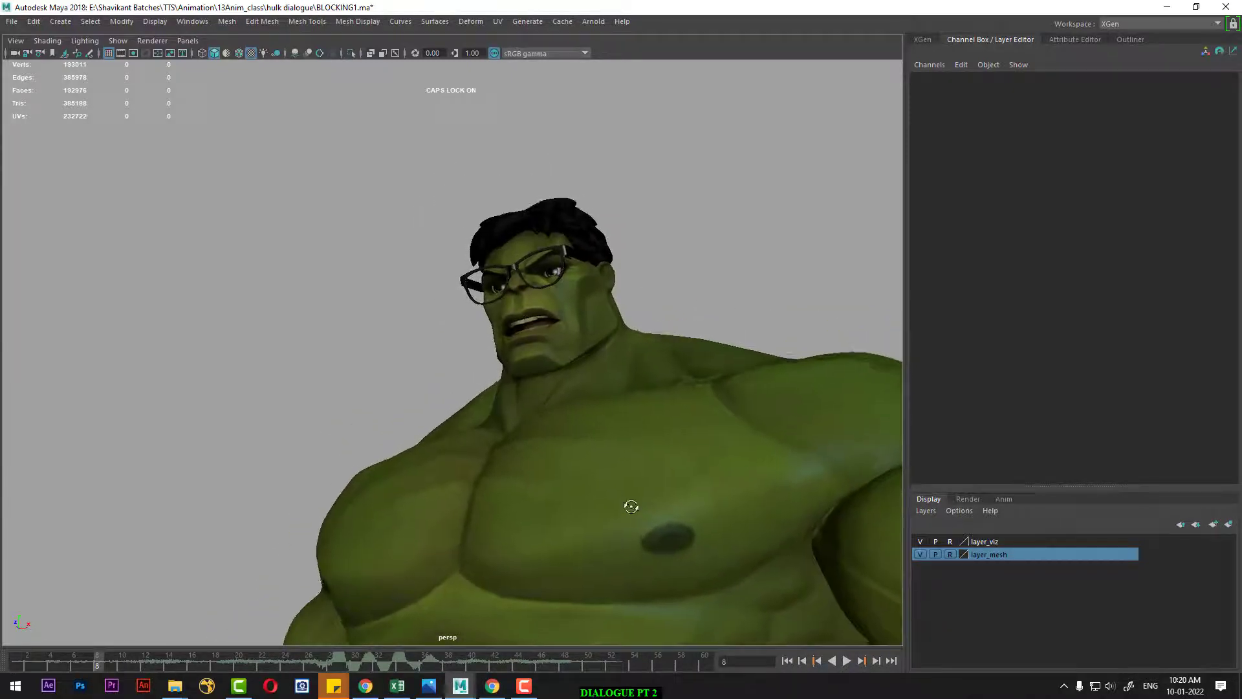
Step: Orbit slightly and replay the shot from the start, stopping at frame 30
{"action": "left_click_drag", "start_coordinate": [632, 507], "coordinate": [632, 510], "text": "alt"}
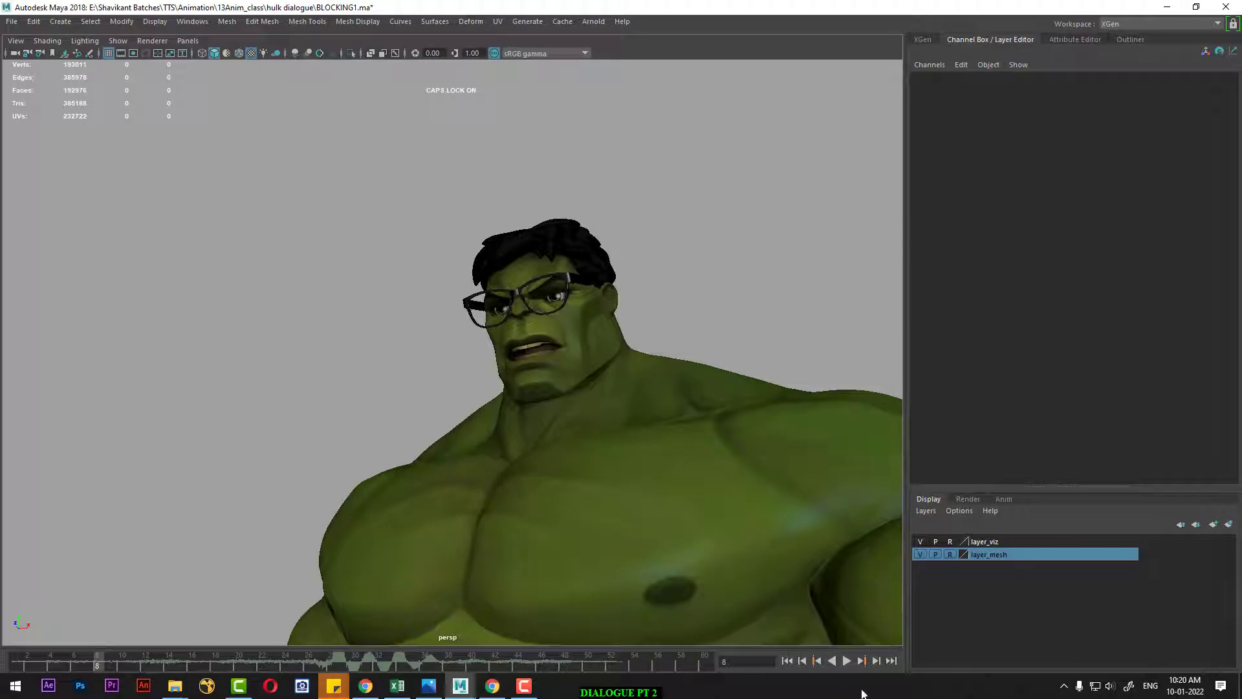
{"action": "left_click", "coordinate": [787, 661]}
{"action": "left_click", "coordinate": [847, 661]}
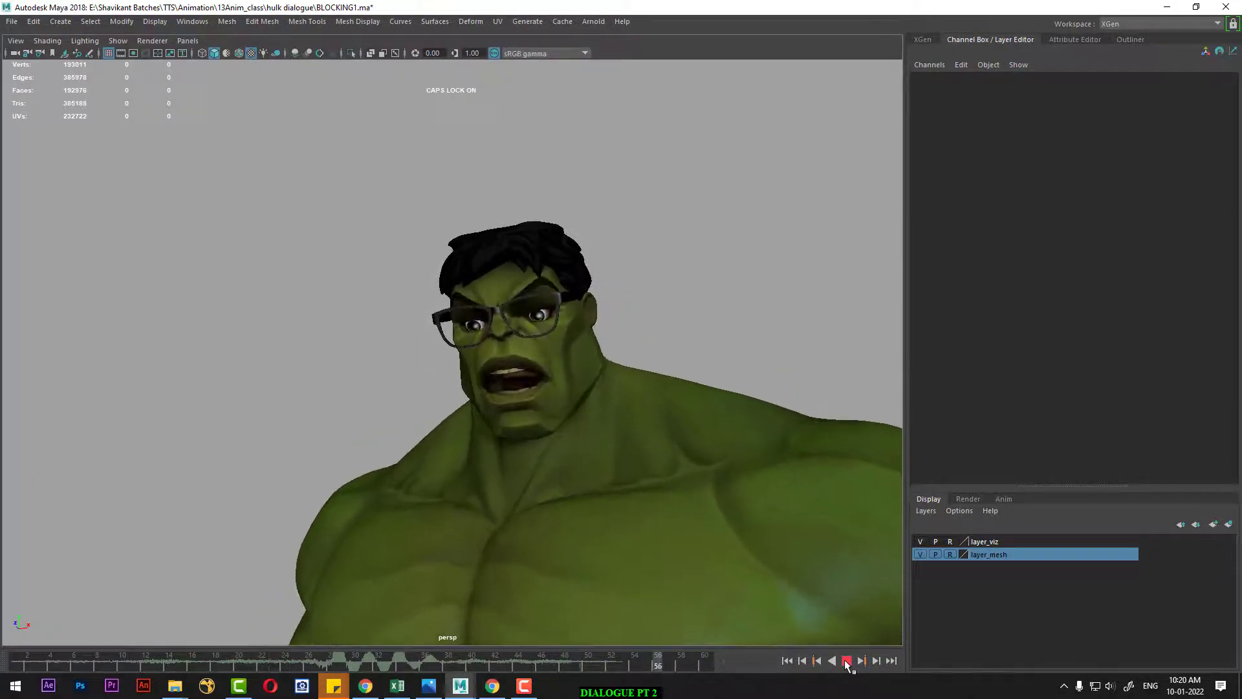
{"action": "left_click", "coordinate": [847, 661]}
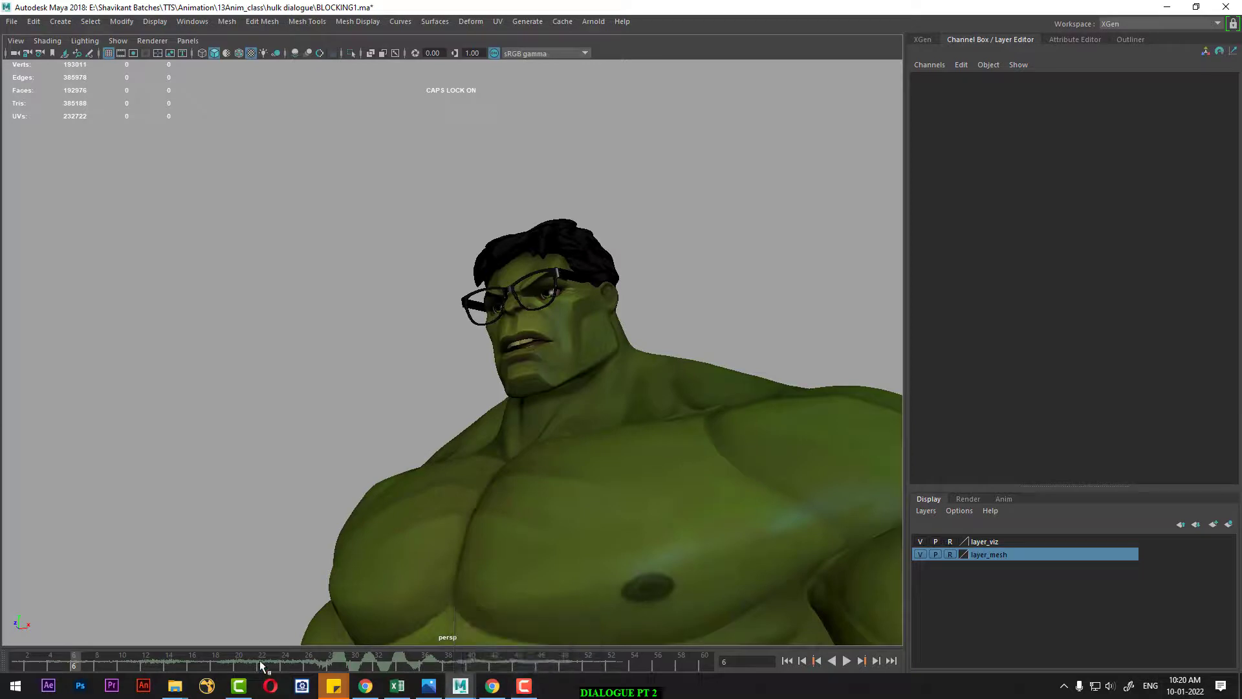
{"action": "key", "text": "alt+v"}
{"action": "left_click", "coordinate": [354, 667]}
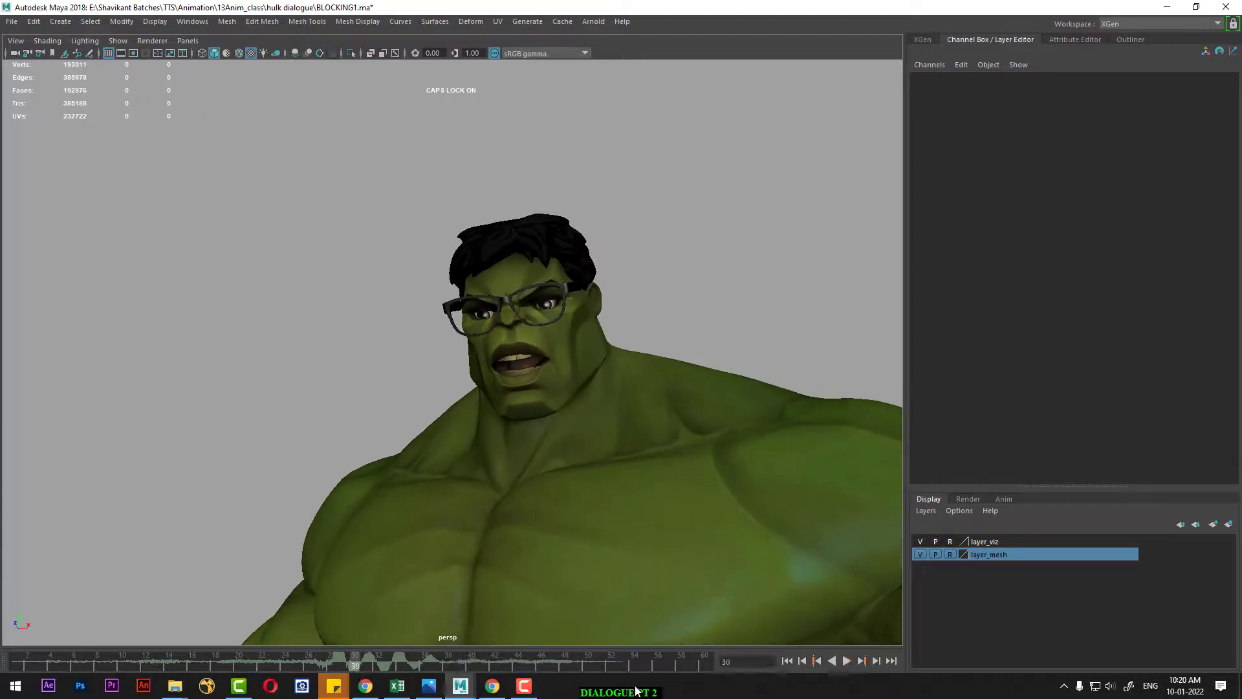